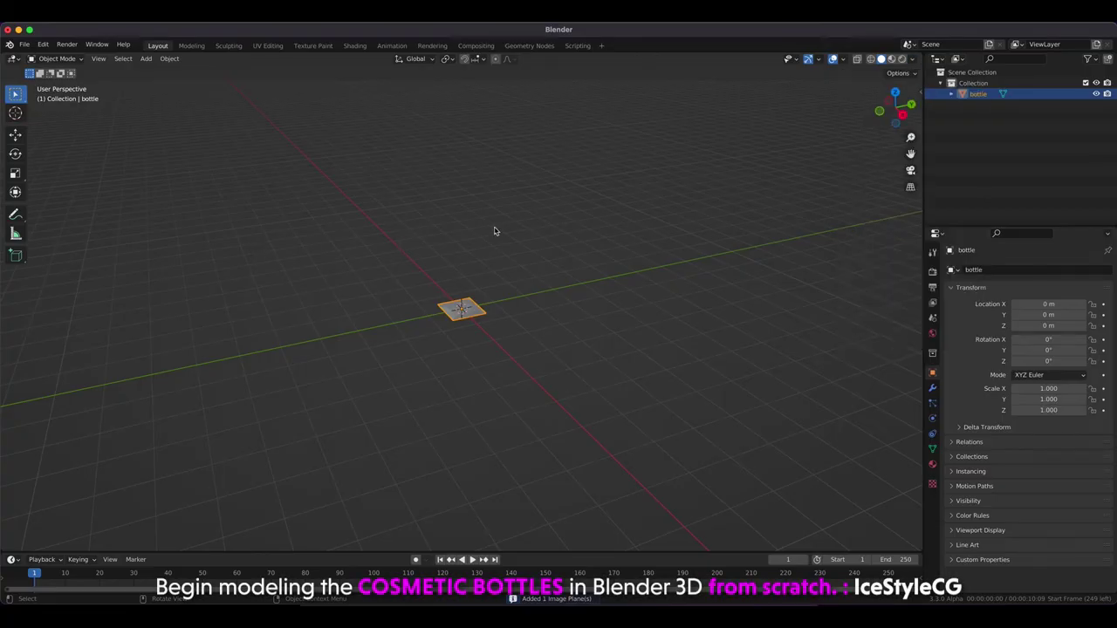
# View the bottle reference image from the top, then from the right side.
pyautogui.press('KP_7')
pyautogui.press('KP_3')
# Rotate the reference image 90° on X to stand upright and slide it along Y.
pyautogui.write('r')
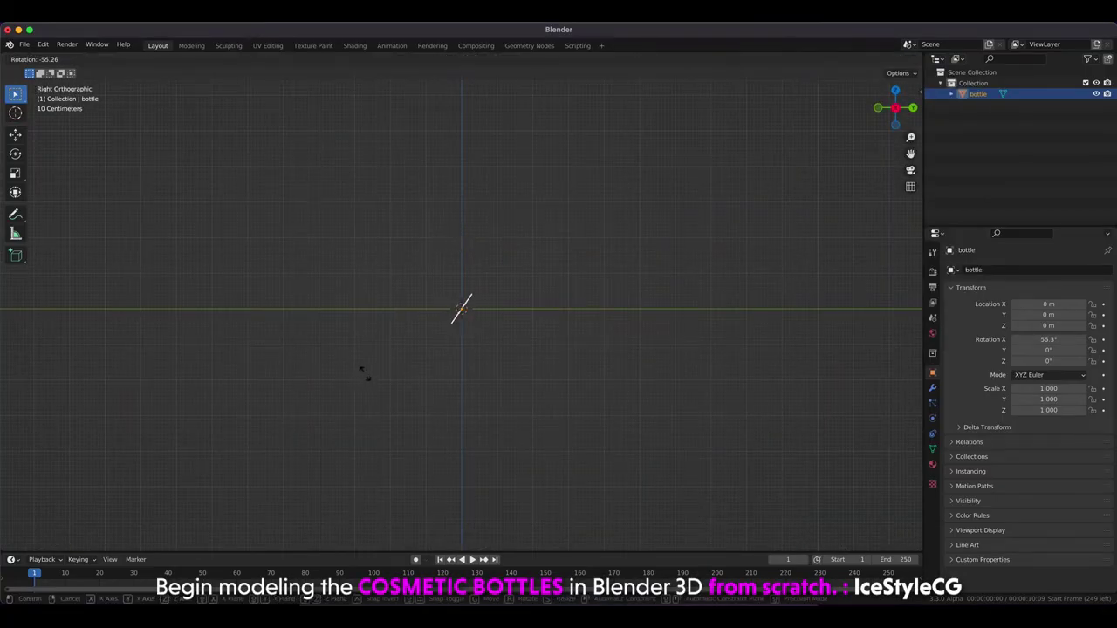
pyautogui.write('90')
pyautogui.press('Return')
pyautogui.scroll(3, 390, 312)
pyautogui.press('n')
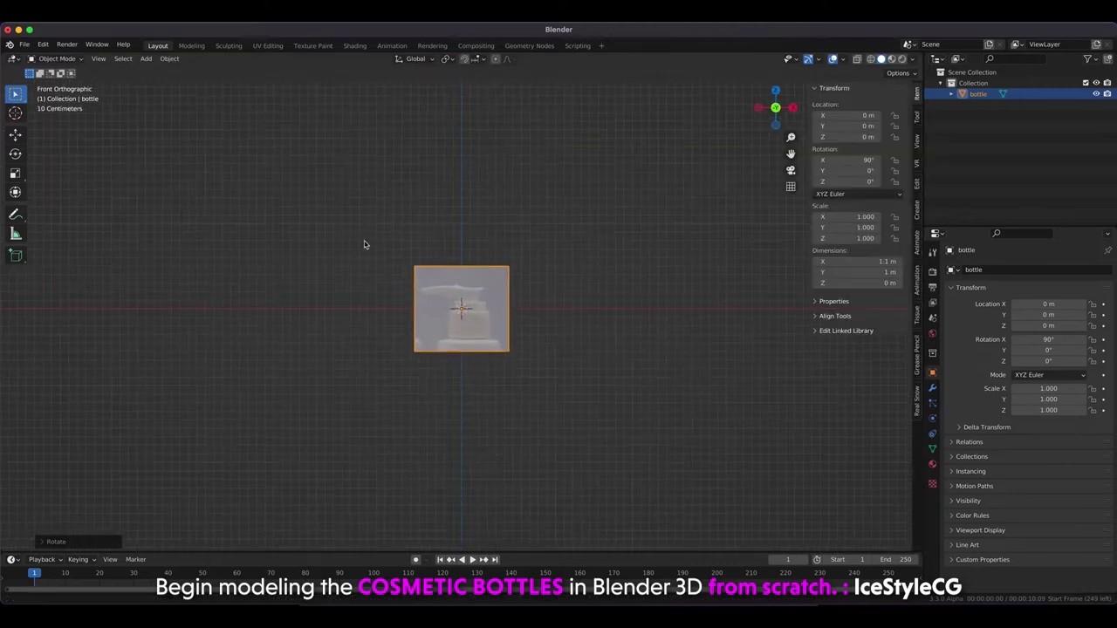
pyautogui.moveTo(364, 247); pyautogui.dragTo(359, 262, button='middle')
pyautogui.press('g')
pyautogui.press('y')
pyautogui.click(353, 279)
pyautogui.press('KP_1')
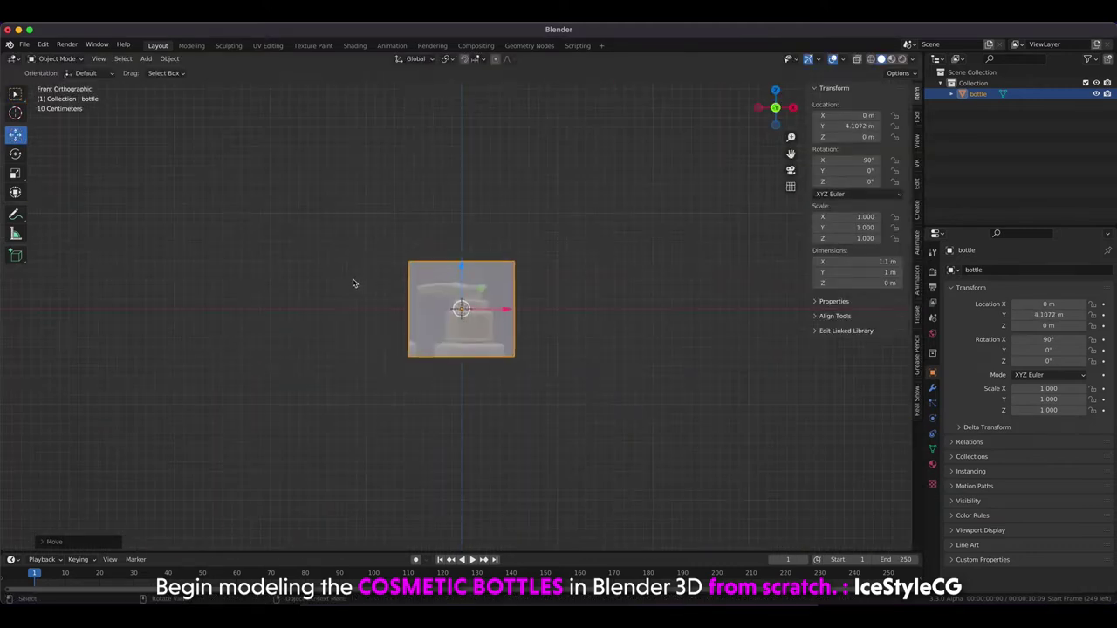
pyautogui.scroll(5, 353, 279)
# Add a cube and scale down both the cube and the bottle reference image.
pyautogui.hotkey('shift', 'a')
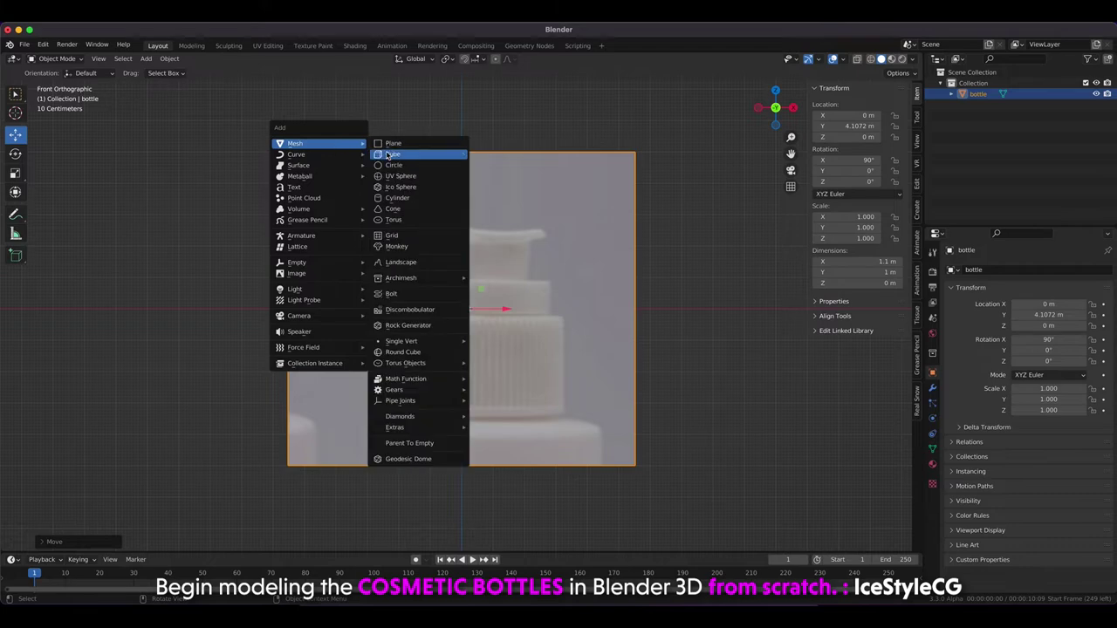
pyautogui.click(388, 153)
pyautogui.press('s')
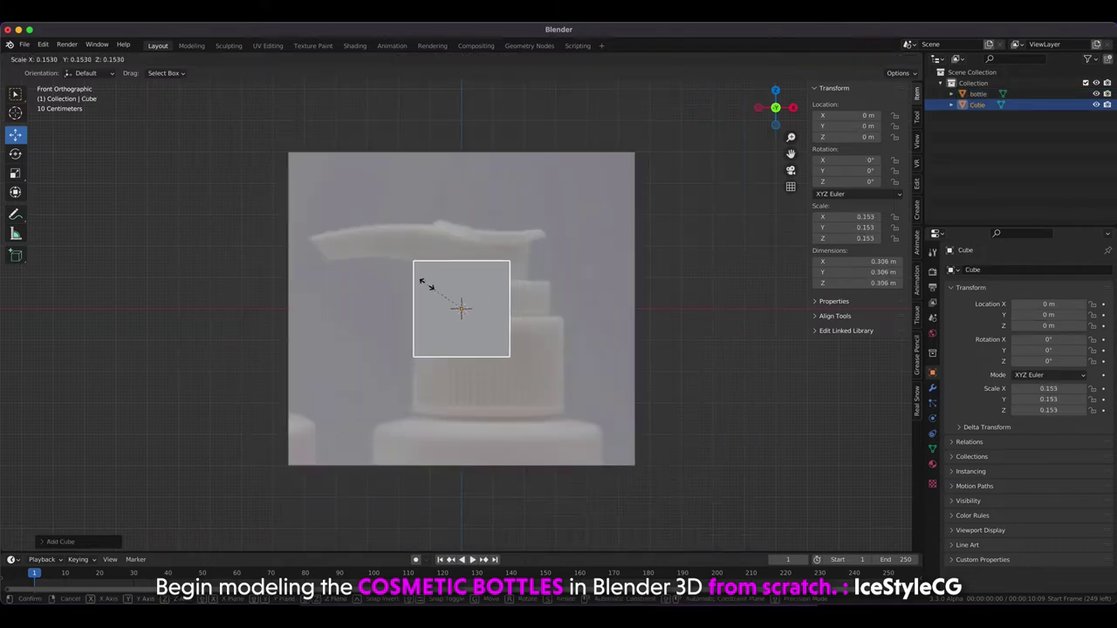
pyautogui.click(425, 283)
pyautogui.press('Return')
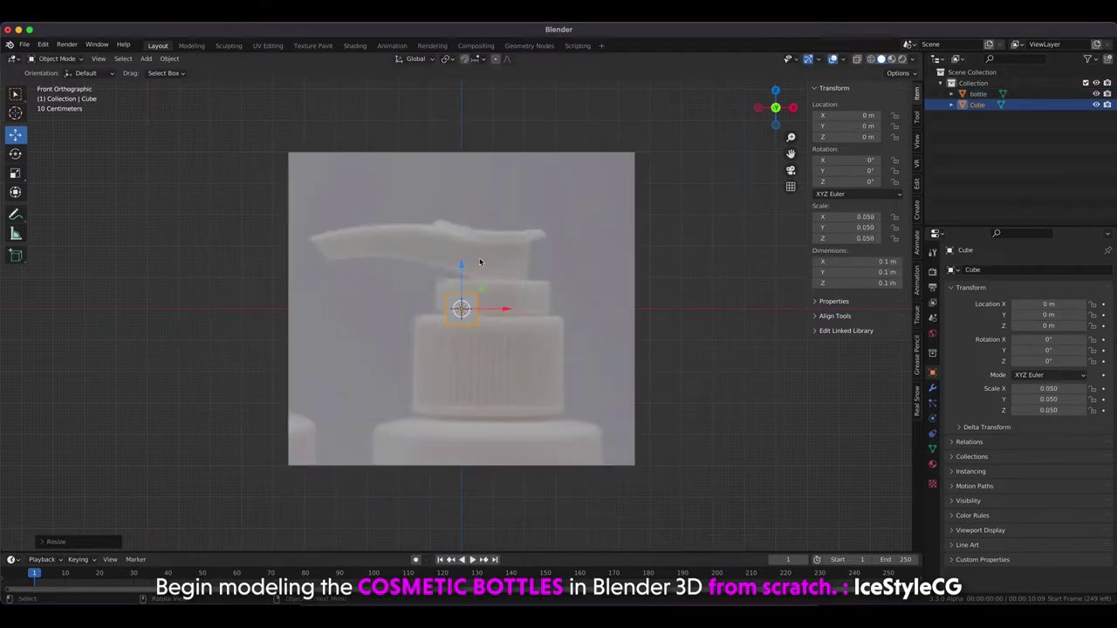
pyautogui.click(336, 244)
pyautogui.press('s')
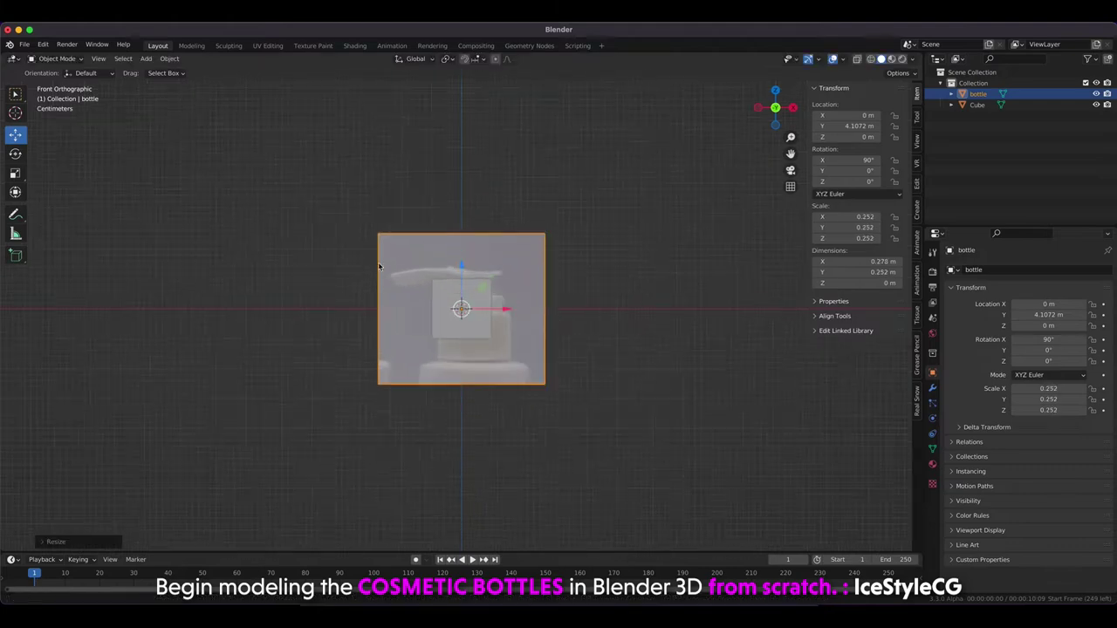
pyautogui.click(378, 262)
pyautogui.press('KP_Decimal')
# Set the cube's dimensions to 0.05 m and line the reference image up on it.
pyautogui.click(428, 299)
pyautogui.write('0.05')
pyautogui.press('Return')
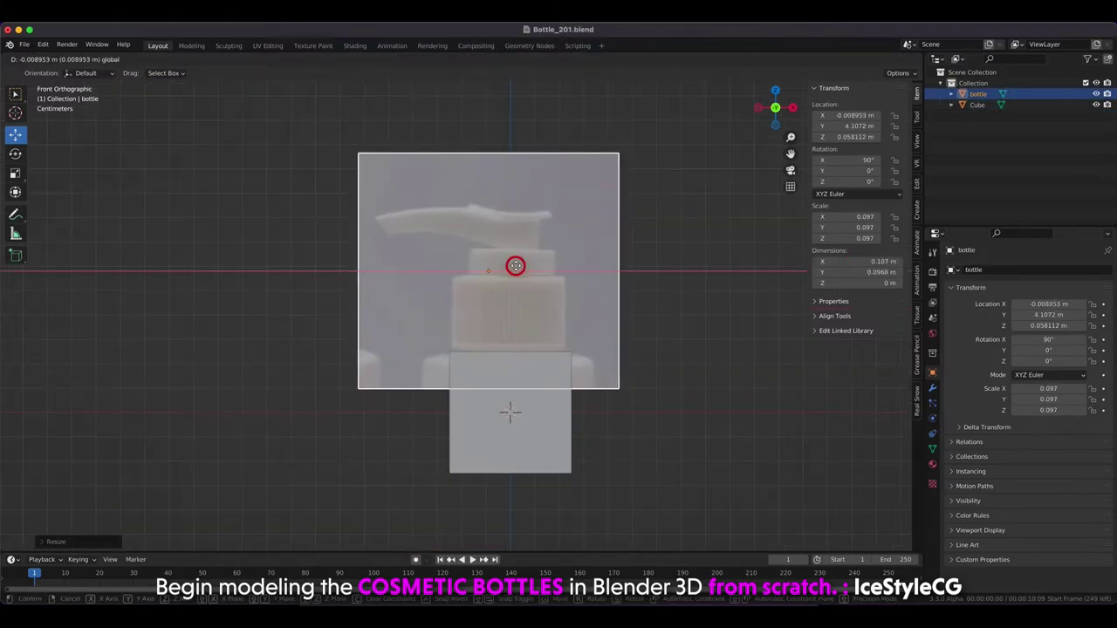
pyautogui.click(516, 266)
pyautogui.press('g')
pyautogui.press('z')
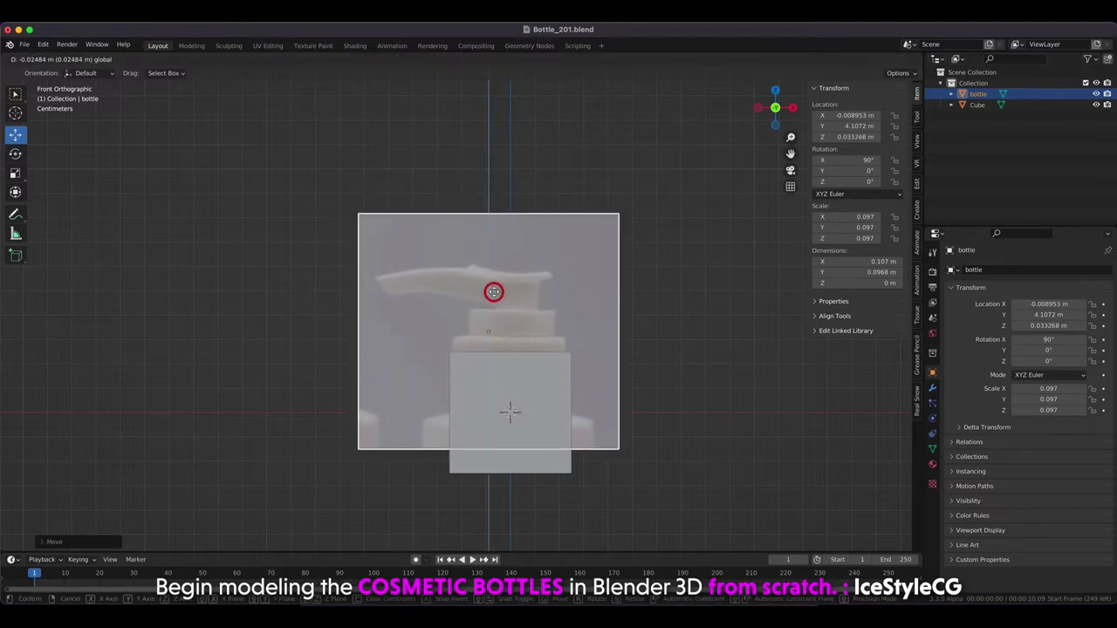
pyautogui.click(494, 291)
pyautogui.moveTo(486, 324); pyautogui.dragTo(486, 289)
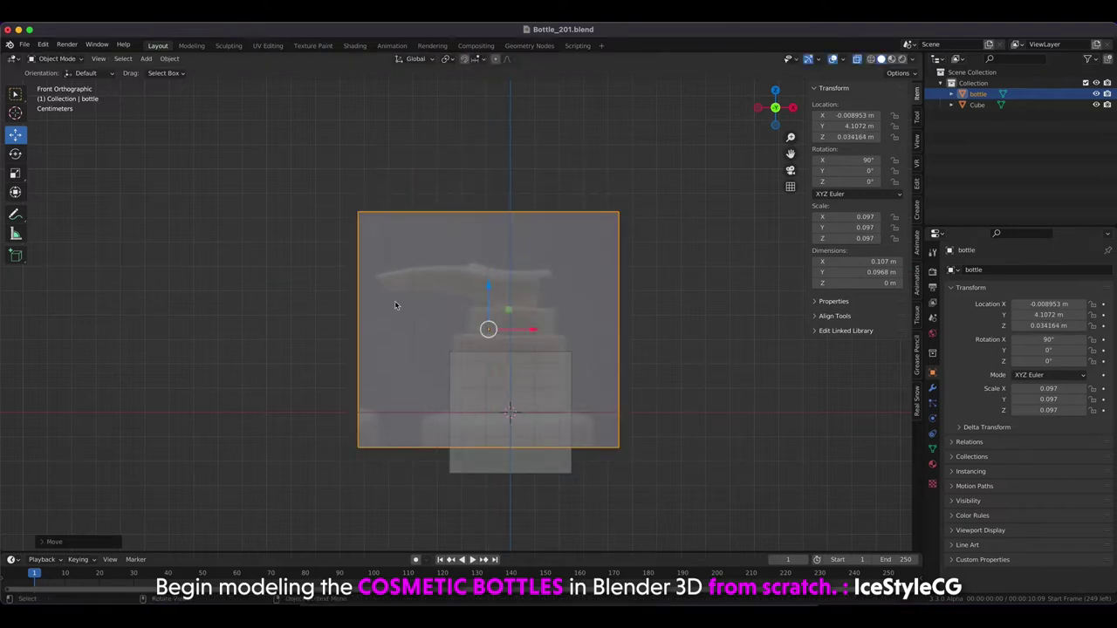
# Move the reference image along Y back near the origin.
pyautogui.hotkey('alt', 'a')
pyautogui.moveTo(265, 382)
pyautogui.mouseDown(button='middle')
pyautogui.moveTo(279, 306)
pyautogui.moveTo(230, 207)
pyautogui.mouseUp(button='middle')
pyautogui.scroll(-4, 259, 312)
pyautogui.scroll(-2, 230, 207)
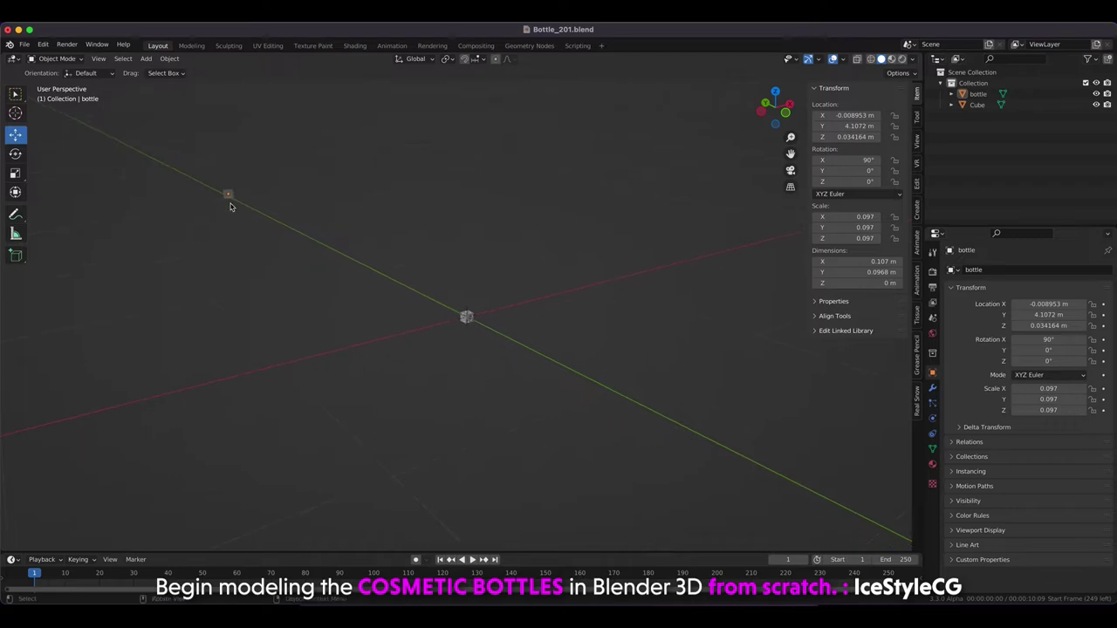
pyautogui.press('g')
pyautogui.press('y')
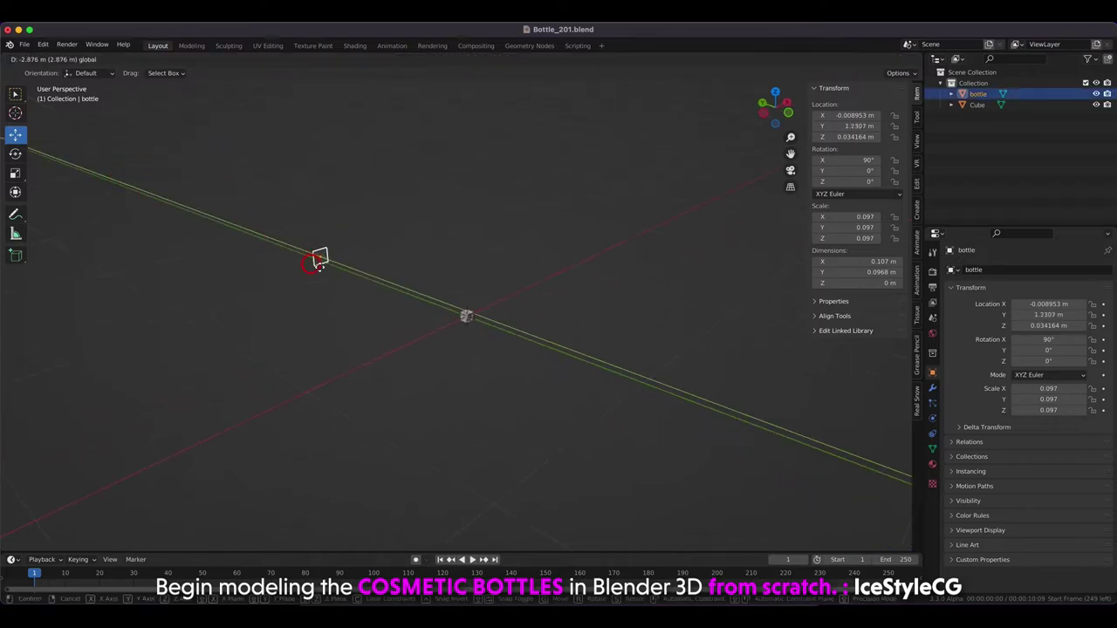
pyautogui.click(316, 287)
pyautogui.press('KP_1')
pyautogui.scroll(5, 381, 232)
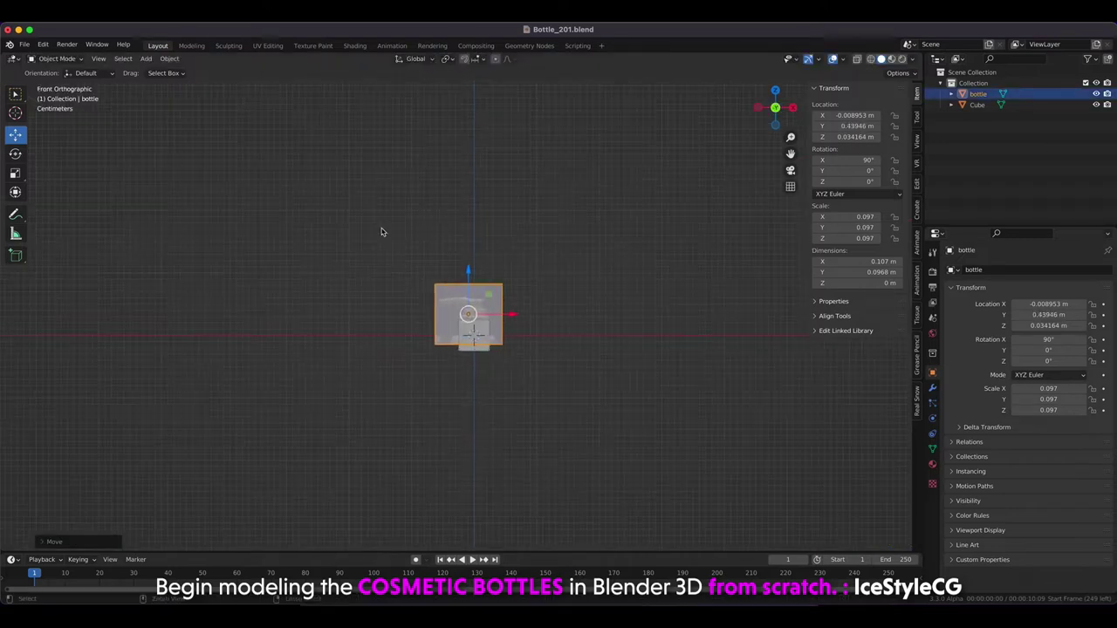
# Put the reference image in a new 'ref' collection and make it unselectable.
pyautogui.press('m')
pyautogui.click(445, 251)
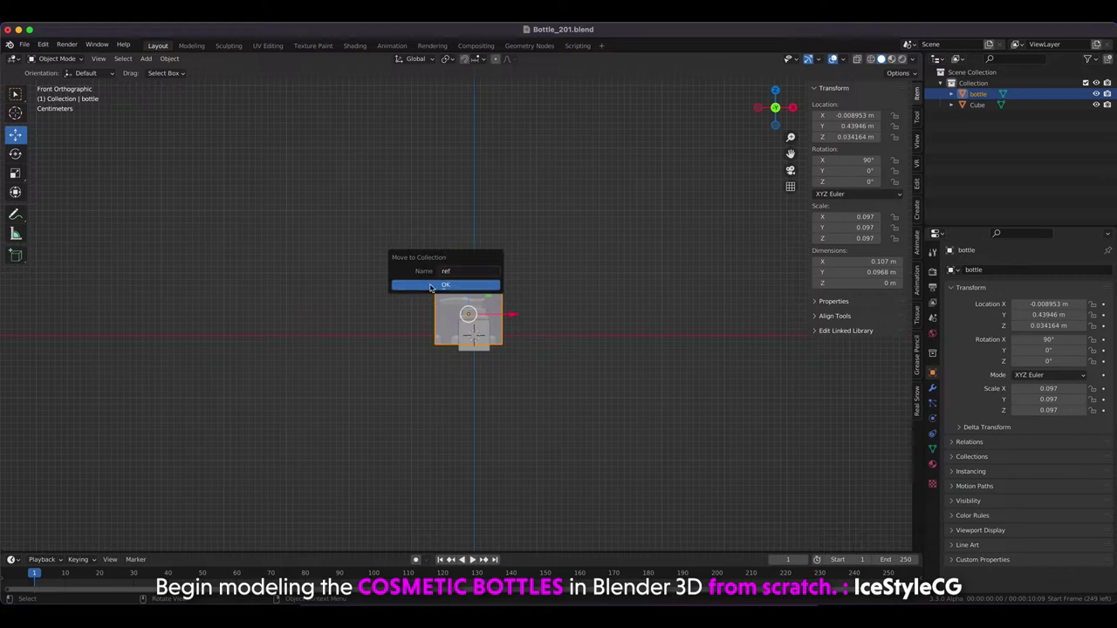
pyautogui.click(431, 286)
pyautogui.click(1088, 59)
pyautogui.click(1021, 91)
pyautogui.click(1037, 96)
pyautogui.click(1069, 116)
# Delete the helper cube.
pyautogui.press('a')
pyautogui.scroll(4, 415, 327)
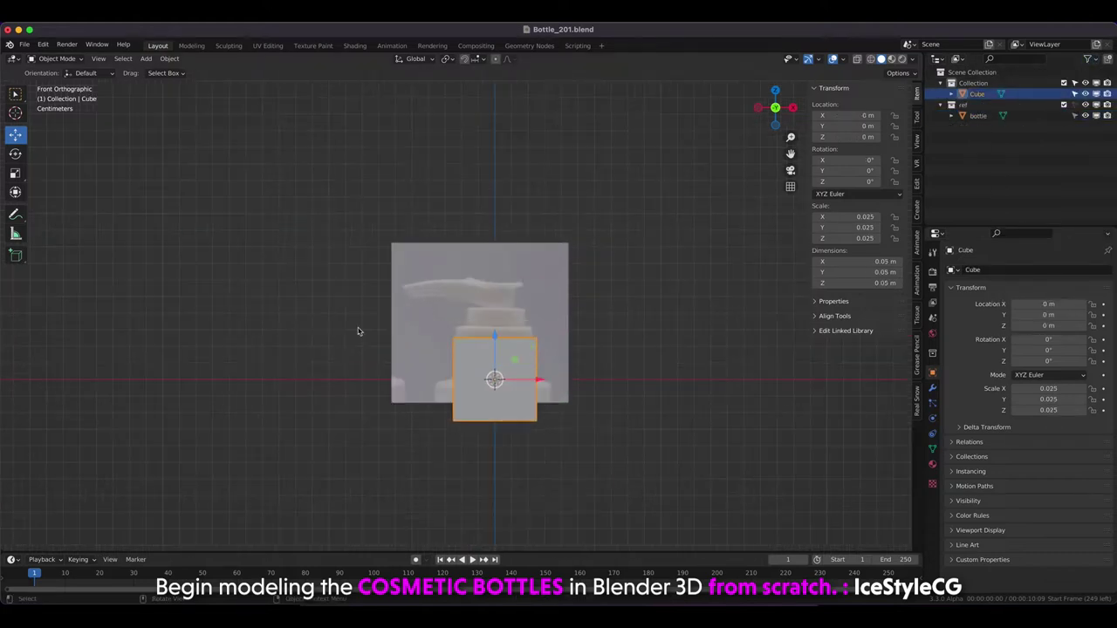
pyautogui.press('Delete')
pyautogui.hotkey('shift', 'a')
pyautogui.moveTo(262, 304)
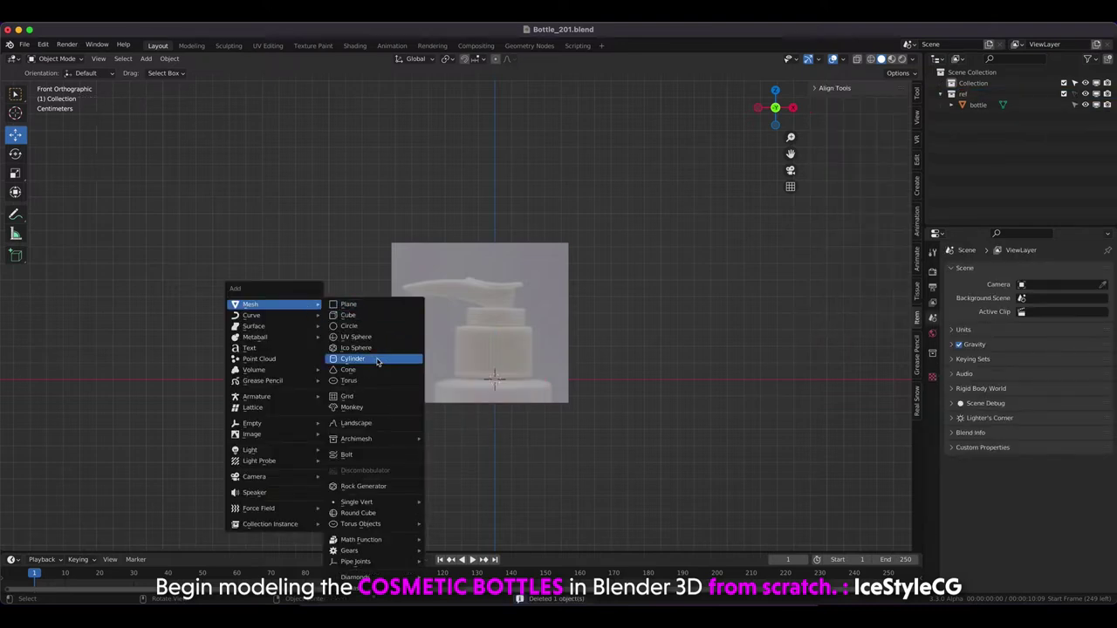
# Add a cylinder with 8 vertices.
pyautogui.click(376, 360)
pyautogui.click(78, 543)
pyautogui.write('8')
pyautogui.press('Return')
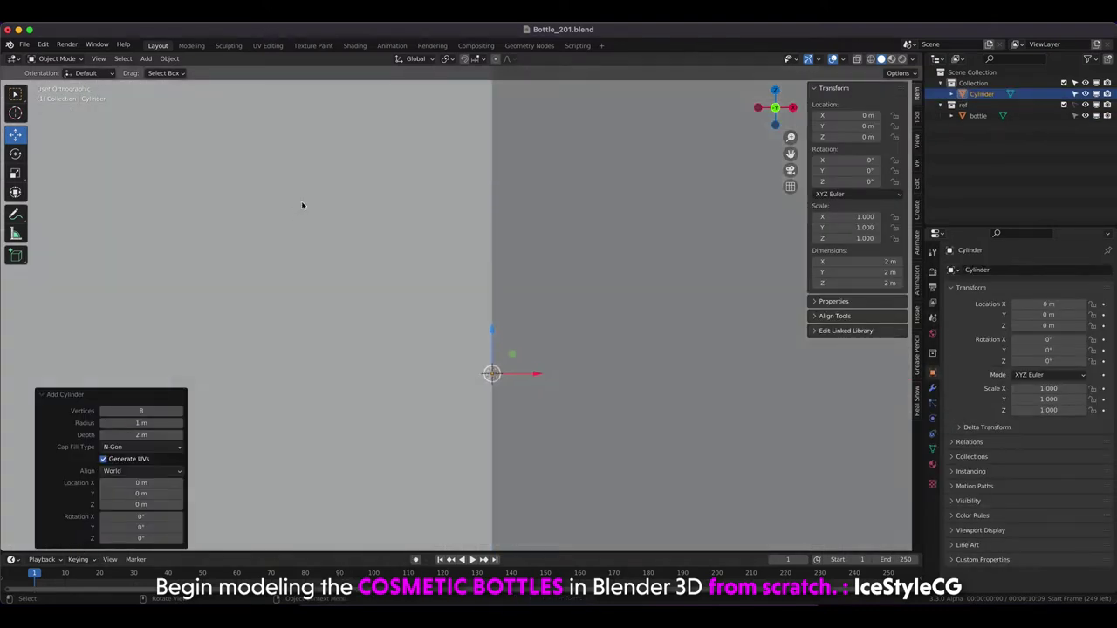
pyautogui.scroll(-4, 294, 205)
pyautogui.scroll(-1, 326, 211)
pyautogui.scroll(2, 223, 222)
# Scale the cylinder to the bottle's width and move it vertically into place.
pyautogui.press('s')
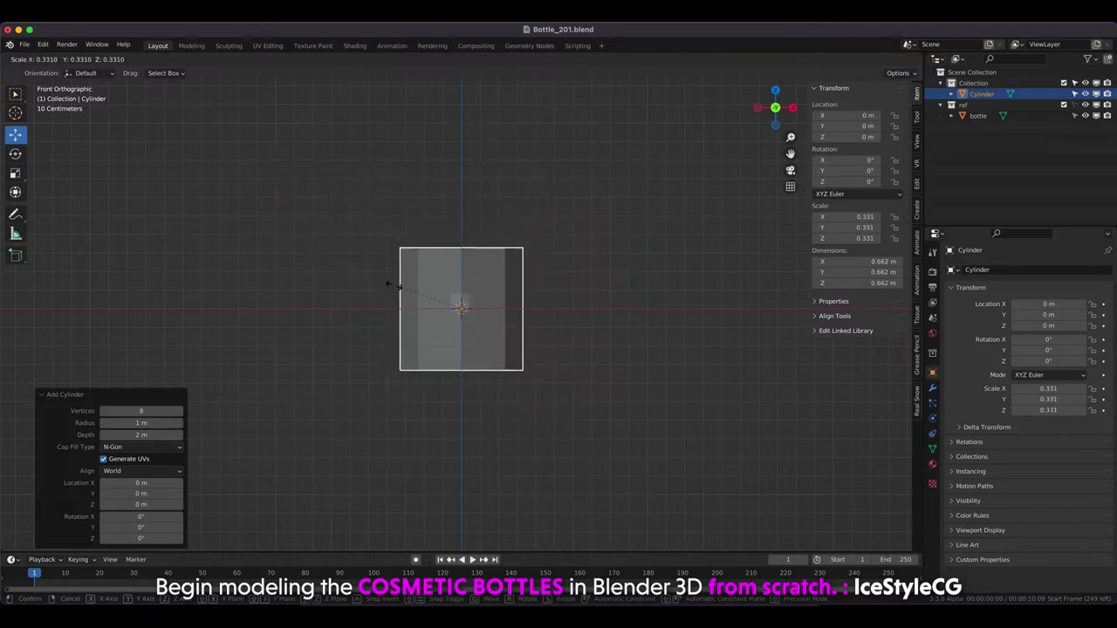
pyautogui.click(427, 296)
pyautogui.scroll(6, 315, 297)
pyautogui.press('s')
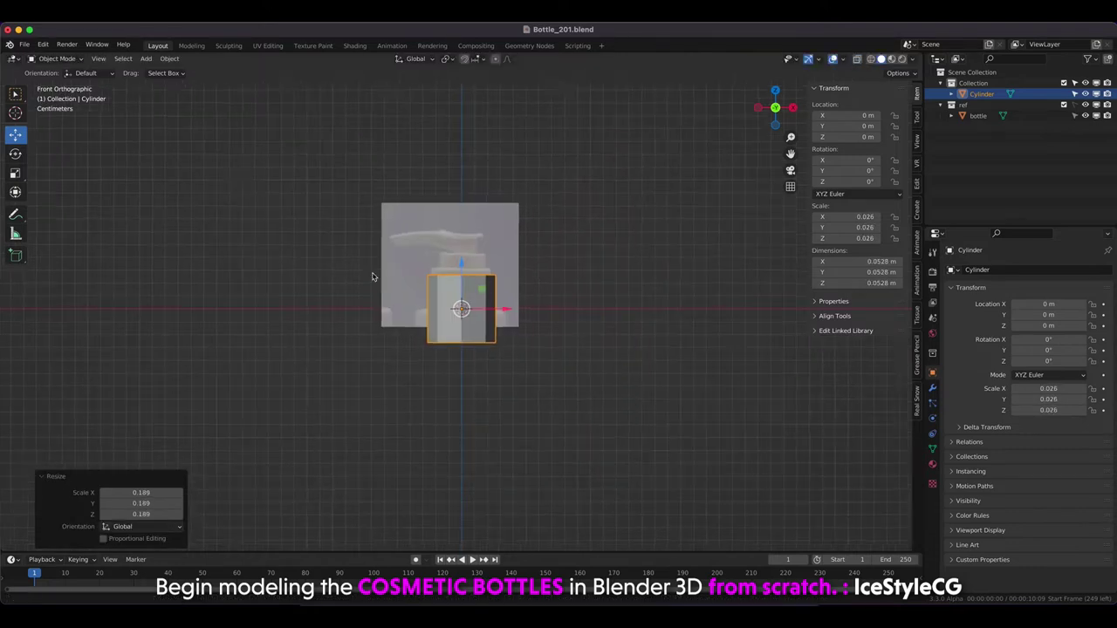
pyautogui.scroll(5, 319, 255)
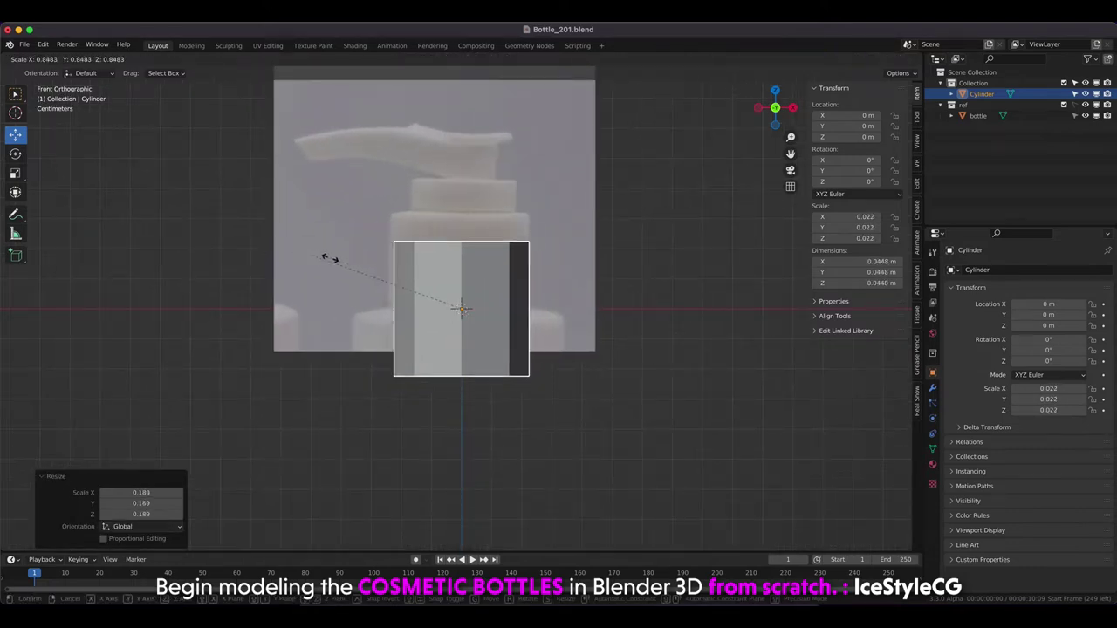
pyautogui.click(457, 267)
pyautogui.press('g')
pyautogui.press('z')
pyautogui.click(279, 304)
# Flatten the cylinder's height, raise it slightly, and apply its scale.
pyautogui.press('s')
pyautogui.press('z')
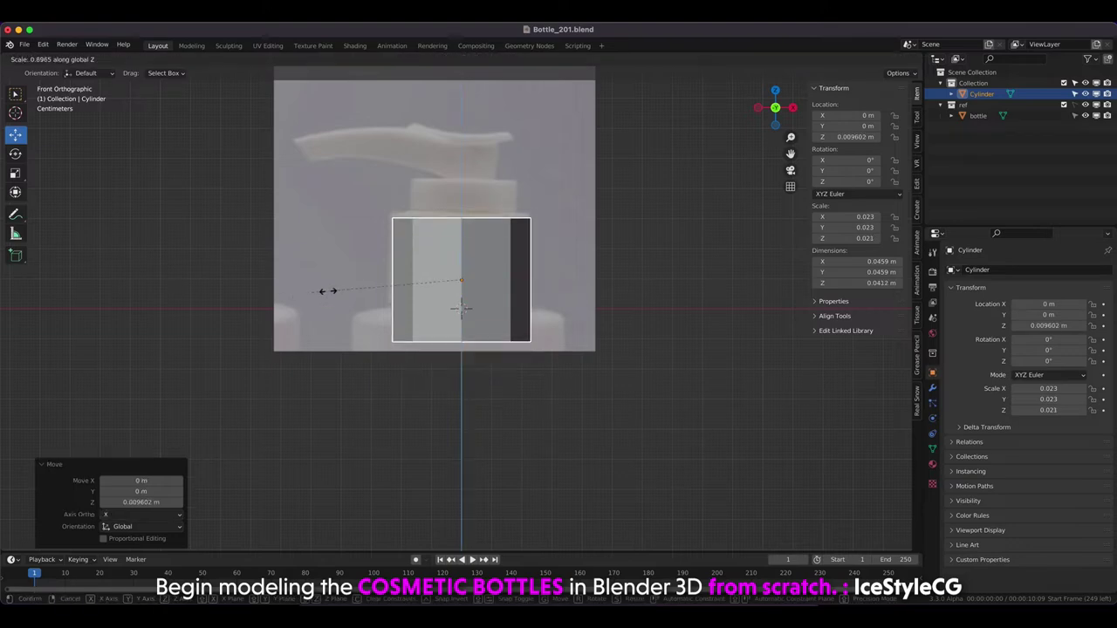
pyautogui.click(454, 254)
pyautogui.moveTo(461, 236); pyautogui.dragTo(459, 214)
pyautogui.moveTo(369, 215); pyautogui.dragTo(369, 218, button='middle')
pyautogui.scroll(-5, 369, 245)
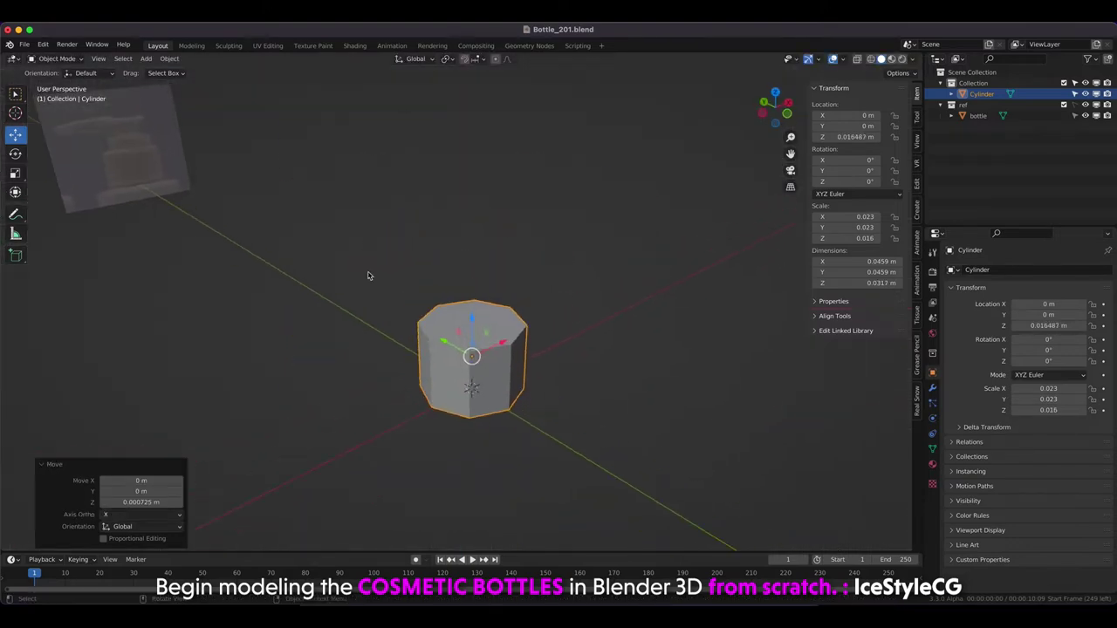
pyautogui.hotkey('ctrl', 'a')
pyautogui.click(348, 271)
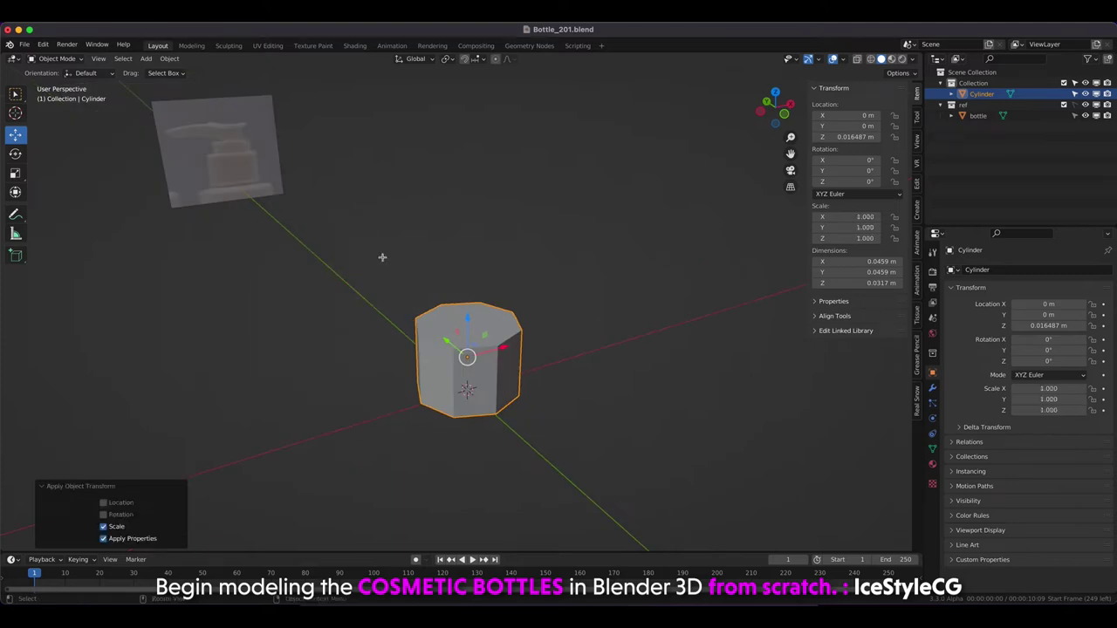
# Delete the cylinder's top and bottom faces to leave an open tube.
pyautogui.press('Tab')
pyautogui.click(468, 323)
pyautogui.press('x')
pyautogui.click(384, 349)
pyautogui.moveTo(379, 357); pyautogui.dragTo(461, 339, button='middle')
pyautogui.click(461, 339)
pyautogui.press('x')
pyautogui.click(379, 306)
pyautogui.moveTo(379, 306); pyautogui.dragTo(355, 309, button='middle')
pyautogui.scroll(3, 362, 308)
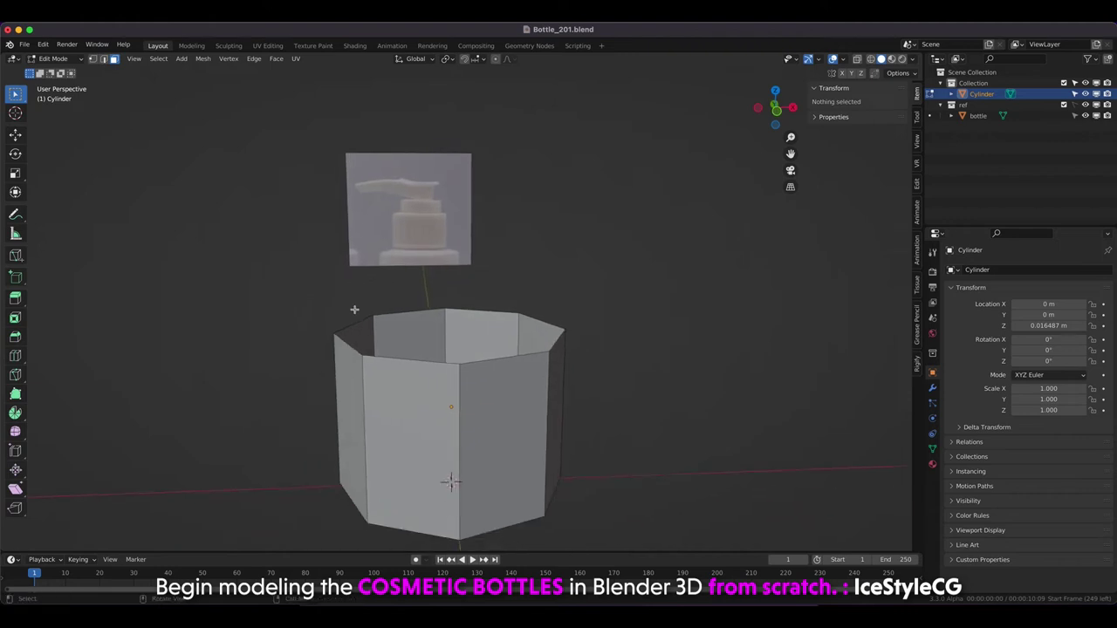
# Shrink the tube's top rim inward, then return to Object Mode.
pyautogui.keyDown('alt'); pyautogui.click(430, 360); pyautogui.keyUp('alt')
pyautogui.press('s')
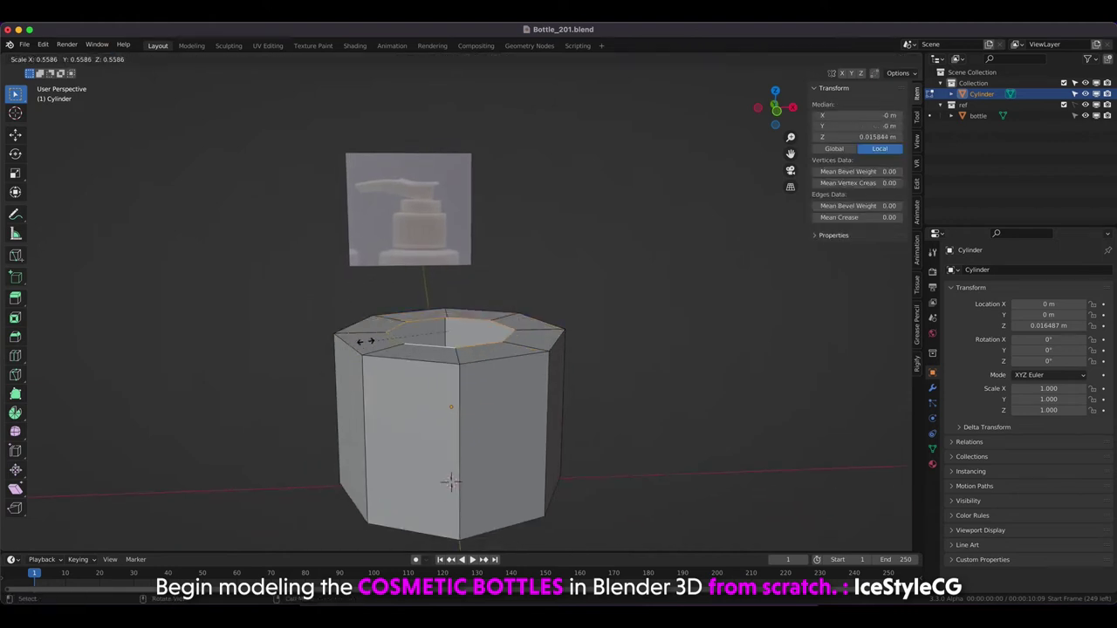
pyautogui.click(370, 339)
pyautogui.press('KP_1')
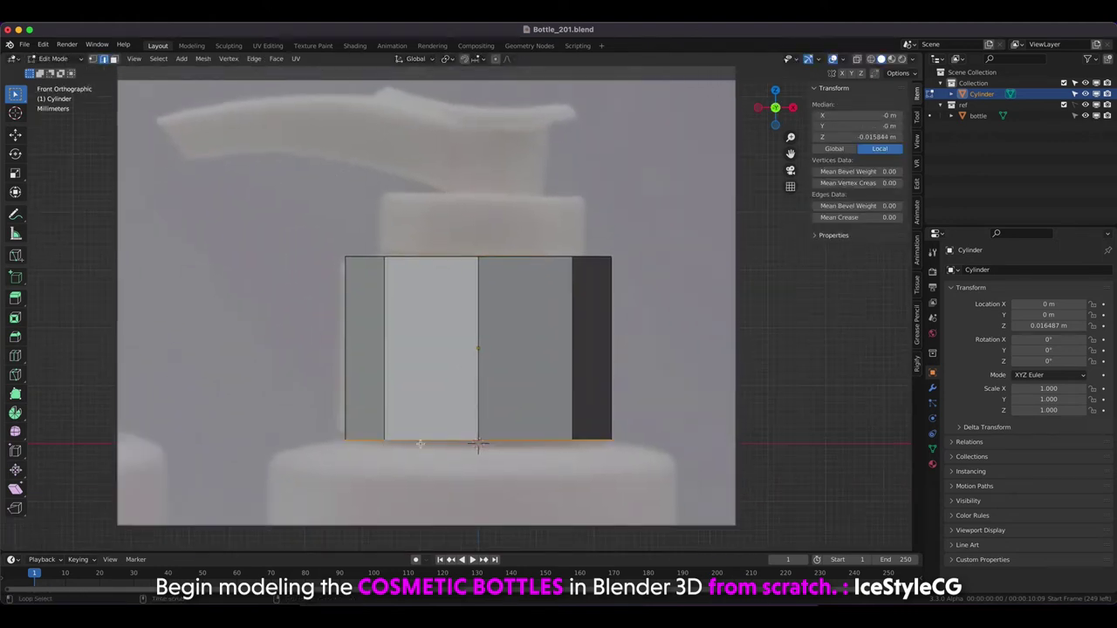
pyautogui.moveTo(429, 439); pyautogui.dragTo(320, 343, button='middle')
pyautogui.press('Tab')
pyautogui.press('KP_1')
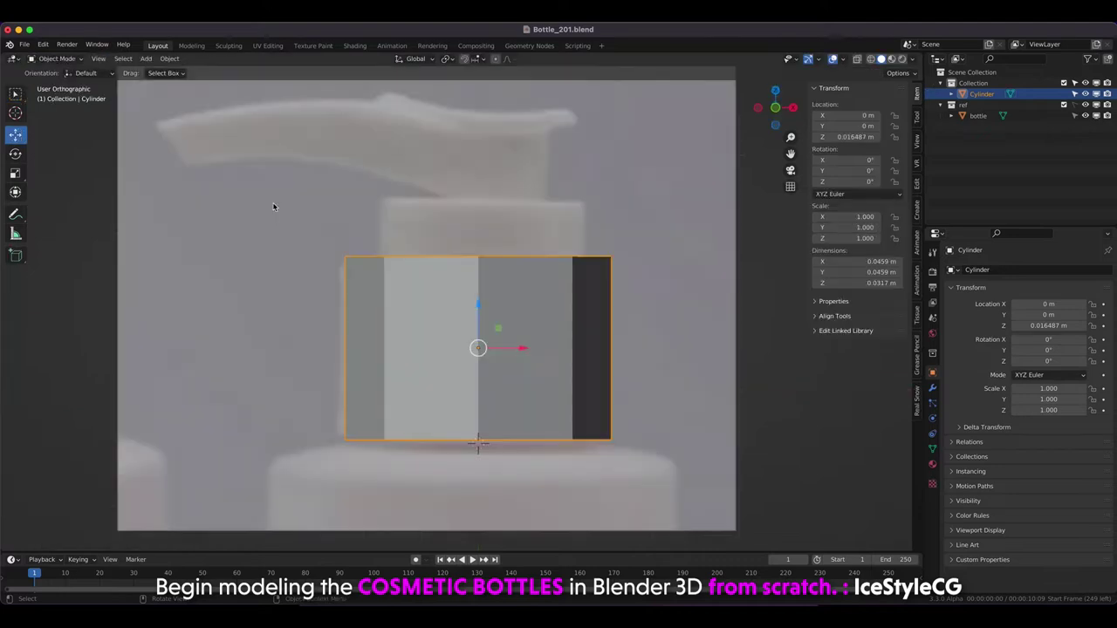
pyautogui.moveTo(307, 227); pyautogui.dragTo(307, 237, button='middle')
# Select the tube's top edge loop in edge select mode.
pyautogui.press('Tab')
pyautogui.hotkey('alt', 'a')
pyautogui.keyDown('alt'); pyautogui.click(524, 314); pyautogui.keyUp('alt')
pyautogui.keyDown('alt'); pyautogui.keyDown('shift'); pyautogui.click(508, 324); pyautogui.keyUp('shift'); pyautogui.keyUp('alt')
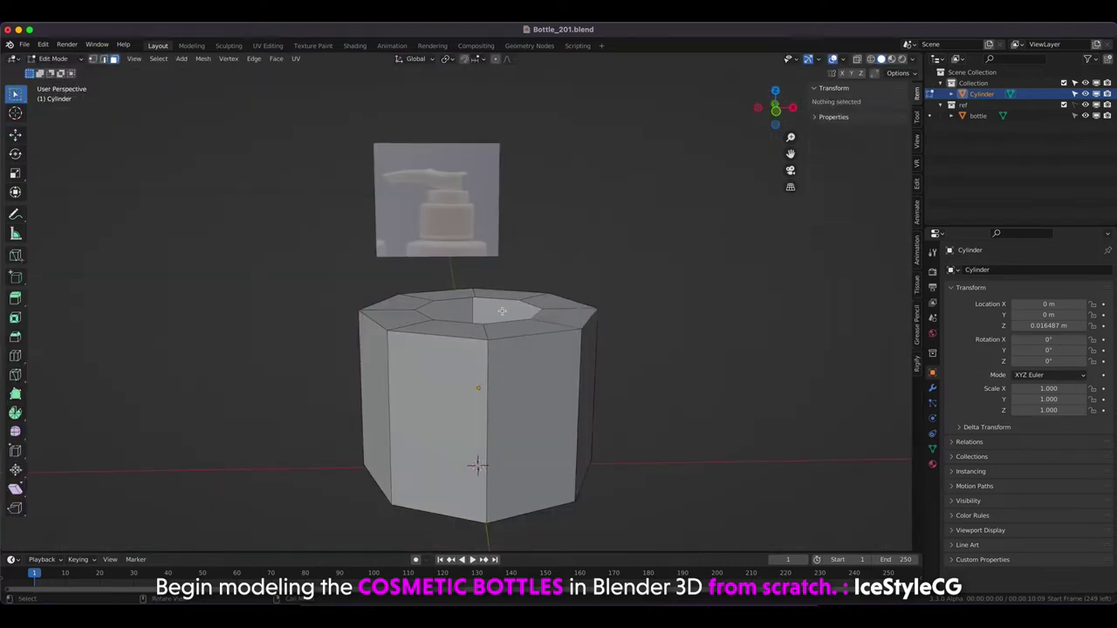
pyautogui.press('2')
pyautogui.keyDown('alt'); pyautogui.click(499, 311); pyautogui.keyUp('alt')
pyautogui.press('KP_1')
pyautogui.scroll(2, 370, 241)
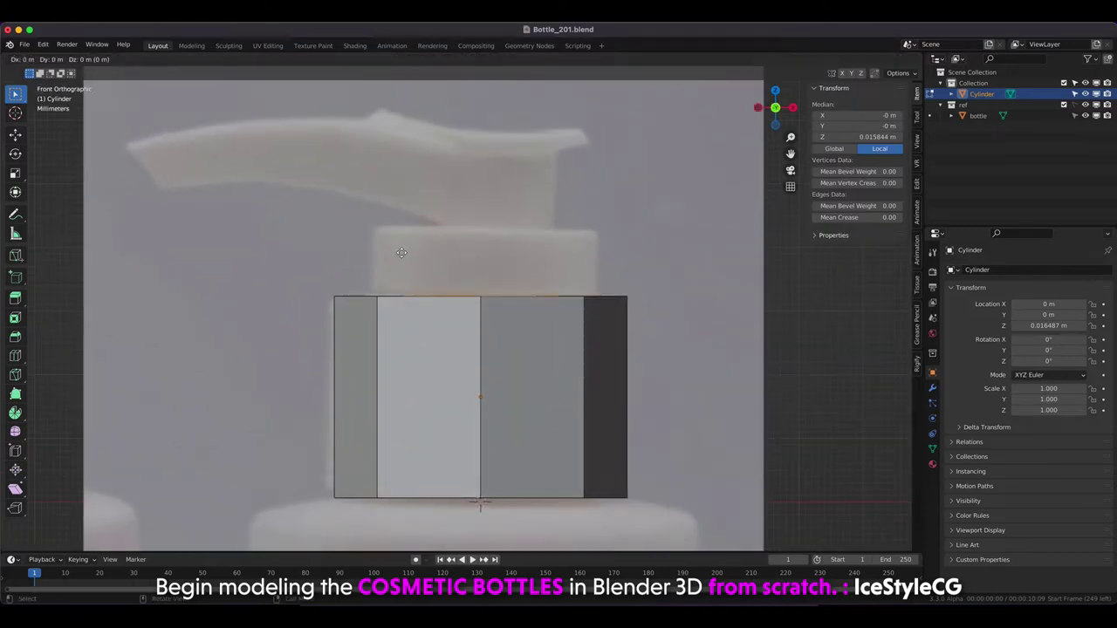
# Extrude the top loop into a narrower neck and separate it as Cylinder.001.
pyautogui.press('e')
pyautogui.moveTo(402, 253)
pyautogui.mouseDown(button='middle')
pyautogui.moveTo(349, 219)
pyautogui.moveTo(364, 231)
pyautogui.mouseUp(button='middle')
pyautogui.press('ctrl+KP_Add')
pyautogui.press('p')
pyautogui.click(365, 232)
pyautogui.press('Tab')
pyautogui.click(411, 270)
pyautogui.press('KP_1')
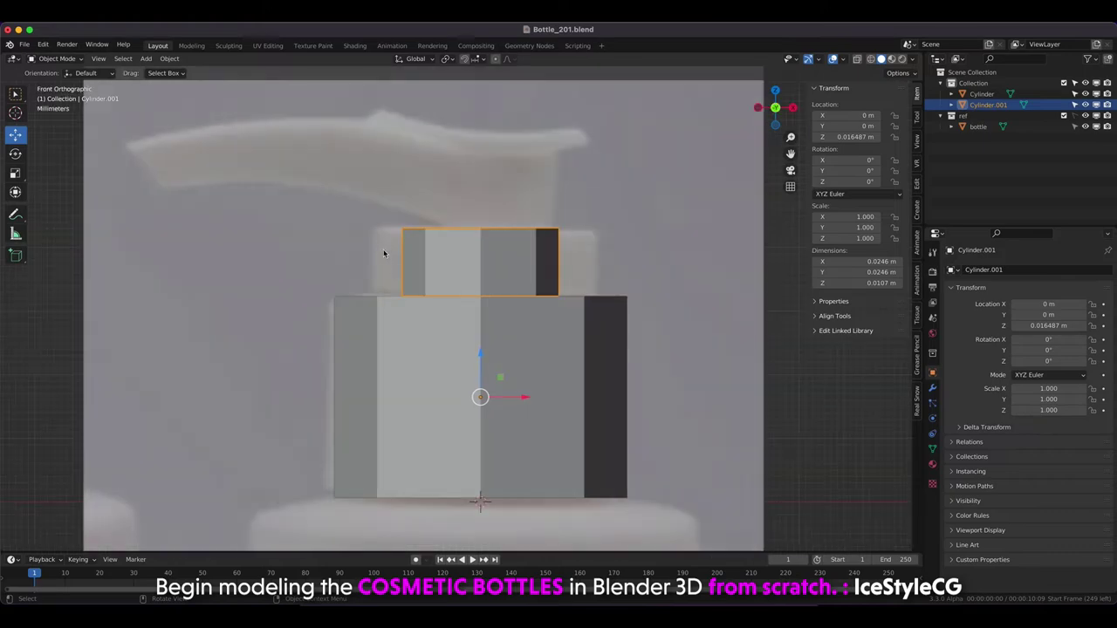
# Set the top piece's origin to its surface center of mass, then scale it by 1.533 and flatten to 0.656 height.
pyautogui.rightClick(447, 244)
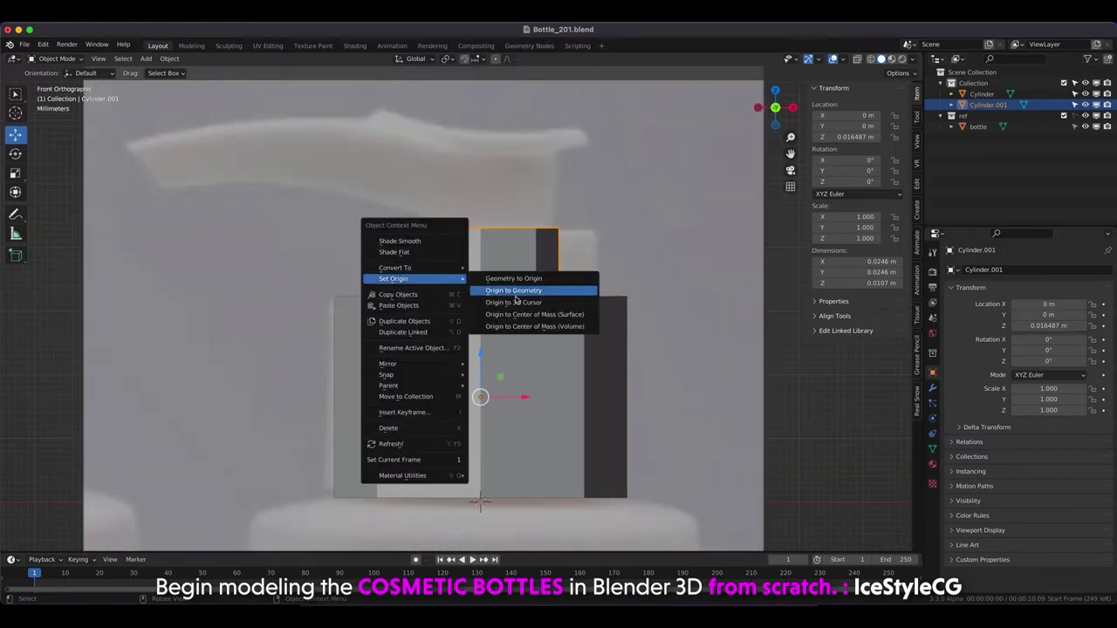
pyautogui.click(515, 312)
pyautogui.press('s')
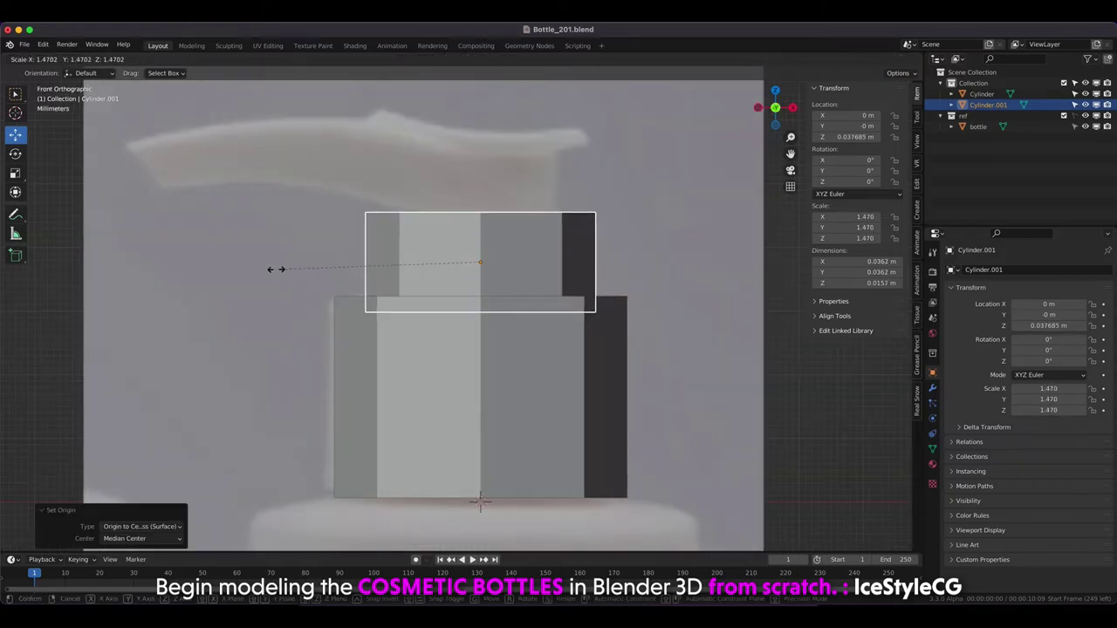
pyautogui.click(261, 269)
pyautogui.press('s')
pyautogui.press('z')
pyautogui.click(337, 265)
# Raise the flattened cap vertically so it sits on the bottle body.
pyautogui.press('g')
pyautogui.press('z')
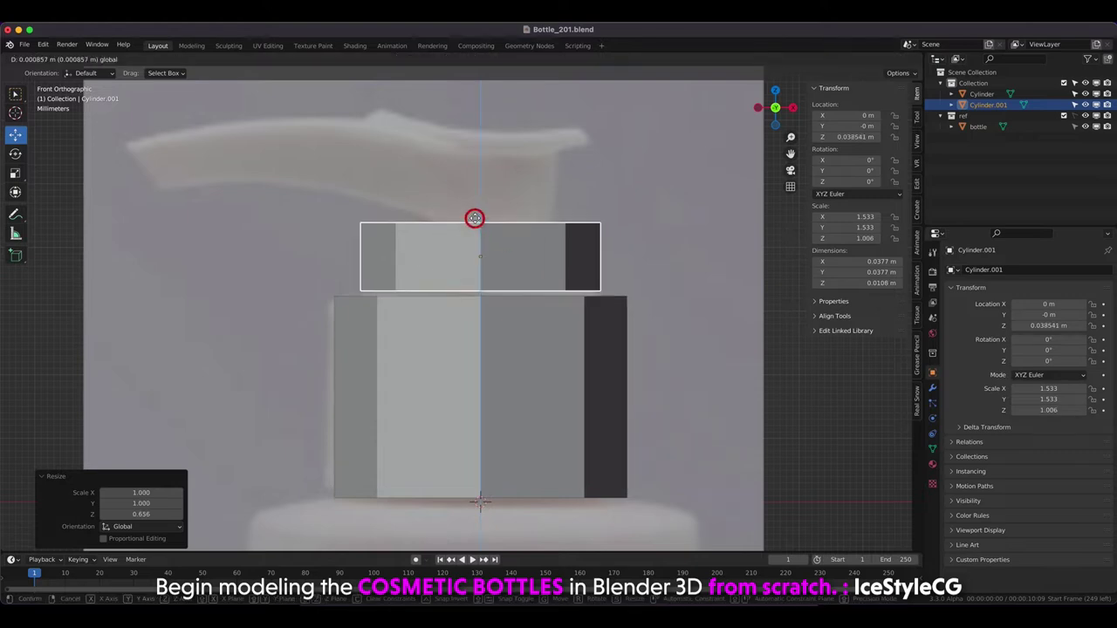
pyautogui.click(475, 224)
pyautogui.moveTo(476, 223); pyautogui.dragTo(312, 245, button='middle')
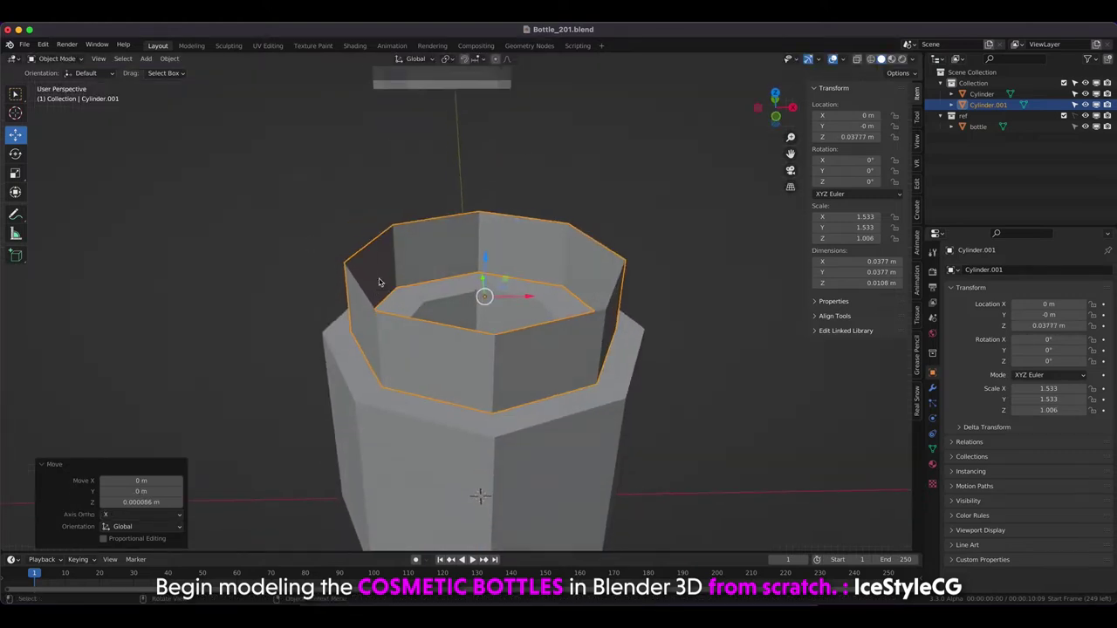
# Widen the bottle body's inner rim loop to 1.416 scale and check its alignment from the front.
pyautogui.click(407, 303)
pyautogui.moveTo(407, 303)
pyautogui.mouseDown(button='middle')
pyautogui.moveTo(405, 322)
pyautogui.moveTo(429, 322)
pyautogui.moveTo(324, 250)
pyautogui.moveTo(239, 256)
pyautogui.mouseUp(button='middle')
pyautogui.press('Tab')
pyautogui.hotkey('shift', 'space')
pyautogui.press('g')
pyautogui.press('s')
pyautogui.click(122, 264)
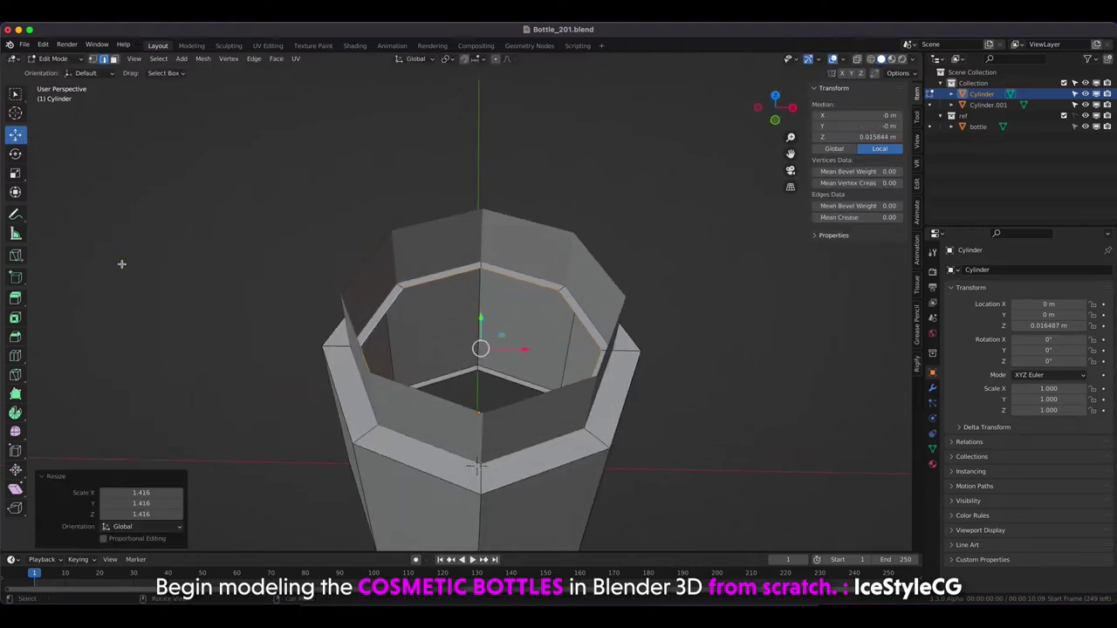
pyautogui.press('KP_1')
pyautogui.hotkey('alt', 'z')
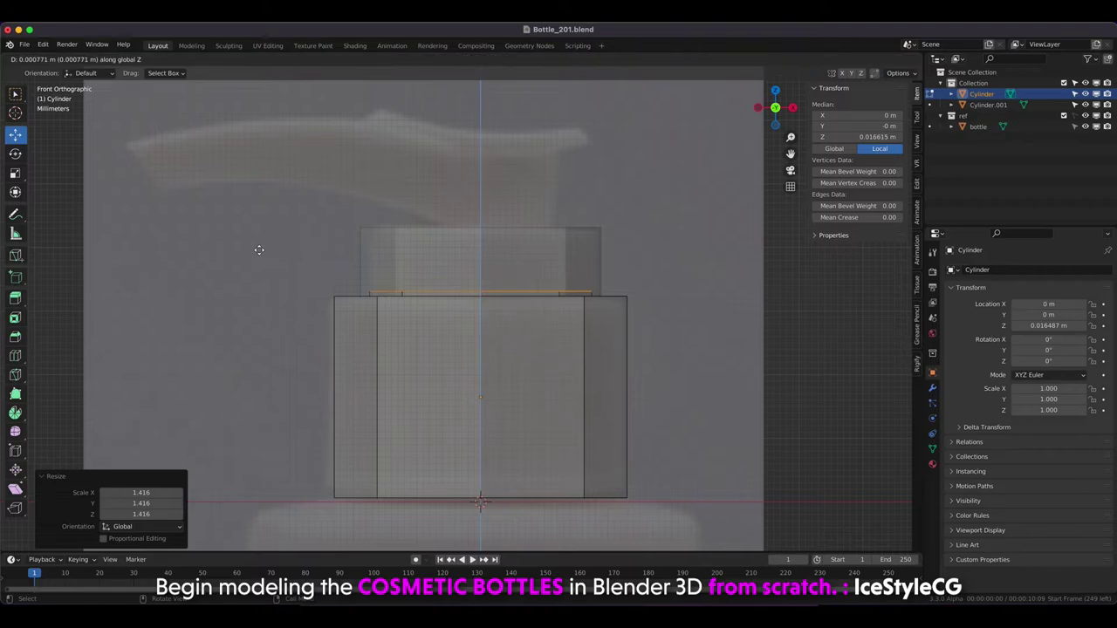
pyautogui.hotkey('alt', 'z')
pyautogui.press('Tab')
pyautogui.moveTo(242, 244)
pyautogui.mouseDown(button='middle')
pyautogui.moveTo(386, 267)
pyautogui.moveTo(399, 250)
pyautogui.mouseUp(button='middle')
# Extrude the cap's top rim and scale it inward to 0.622 for wall thickness.
pyautogui.click(411, 253)
pyautogui.press('KP_1')
pyautogui.press('Tab')
pyautogui.press('e')
pyautogui.press('s')
pyautogui.click(356, 279)
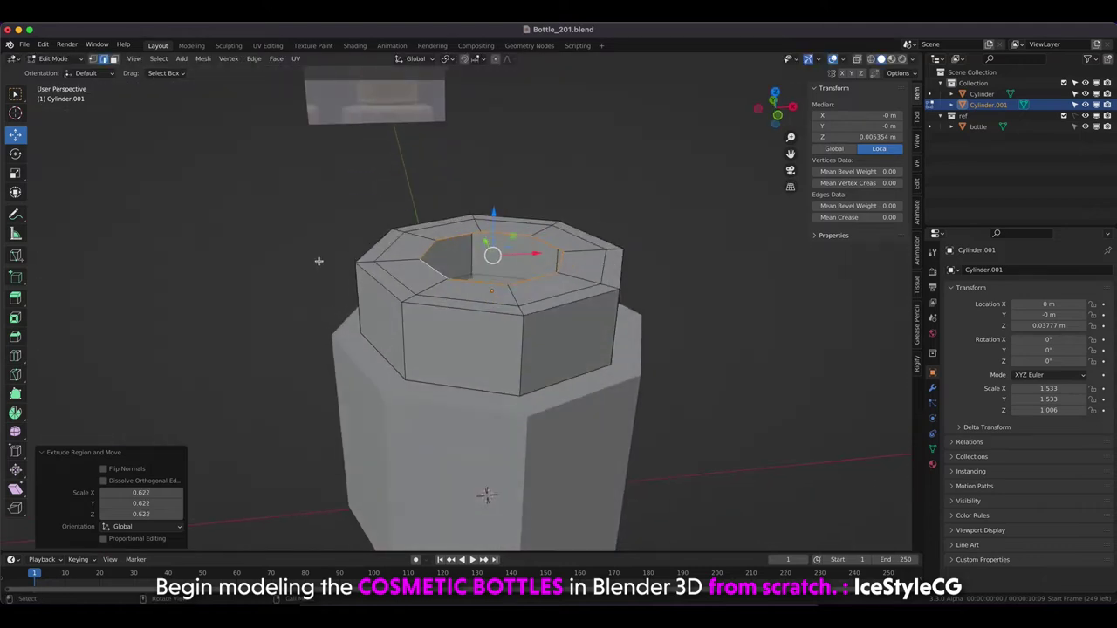
# Inspect the cap's lower edge loop in see-through view, then return to object mode with the body selected.
pyautogui.keyDown('alt'); pyautogui.click(372, 351); pyautogui.keyUp('alt')
pyautogui.hotkey('alt', 'z')
pyautogui.hotkey('alt', 'a')
pyautogui.hotkey('alt', 'z')
pyautogui.press('KP_1')
pyautogui.press('Tab')
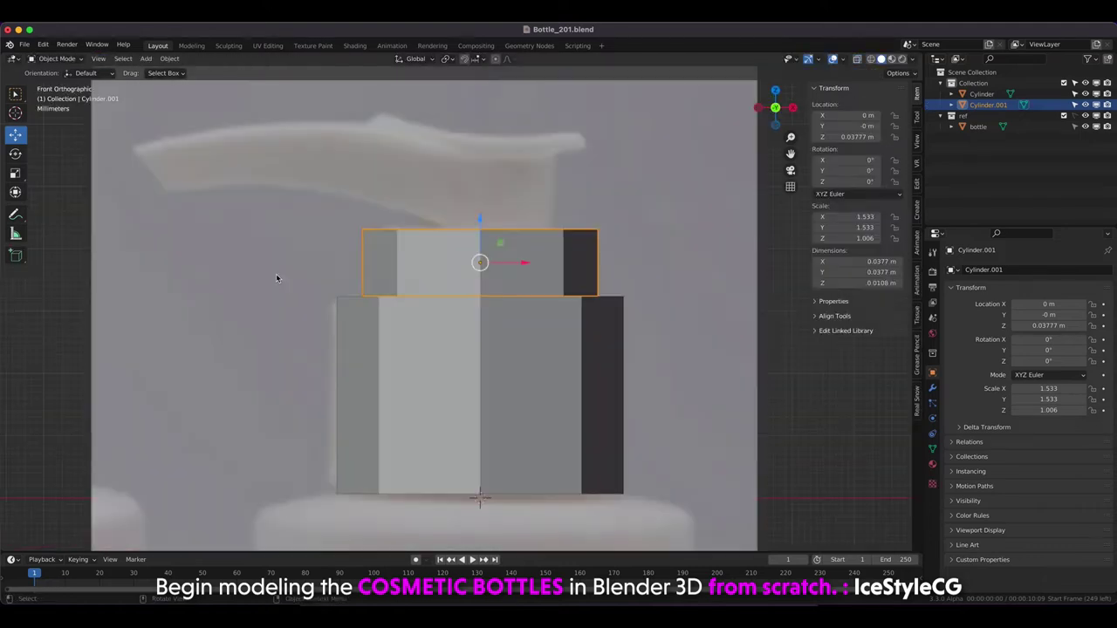
pyautogui.moveTo(282, 282); pyautogui.dragTo(277, 267, button='middle')
pyautogui.click(471, 437)
# Add a Subdivision Surface modifier at level 3 to the body and shade it smooth.
pyautogui.click(931, 387)
pyautogui.click(966, 269)
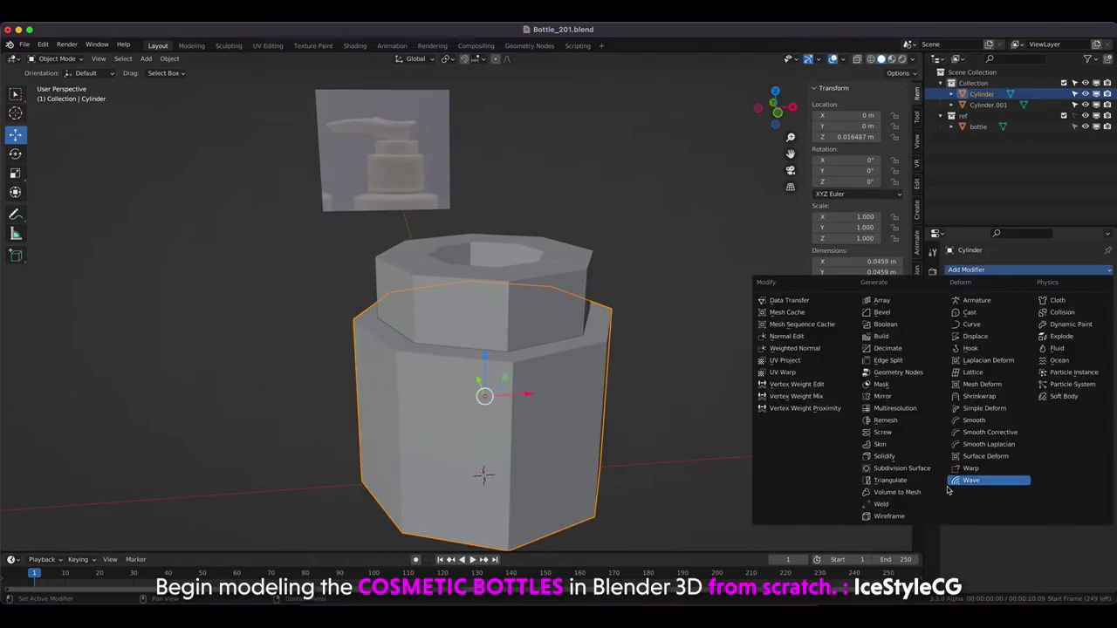
pyautogui.click(913, 469)
pyautogui.moveTo(1066, 342); pyautogui.dragTo(1082, 342)
pyautogui.press('KP_1')
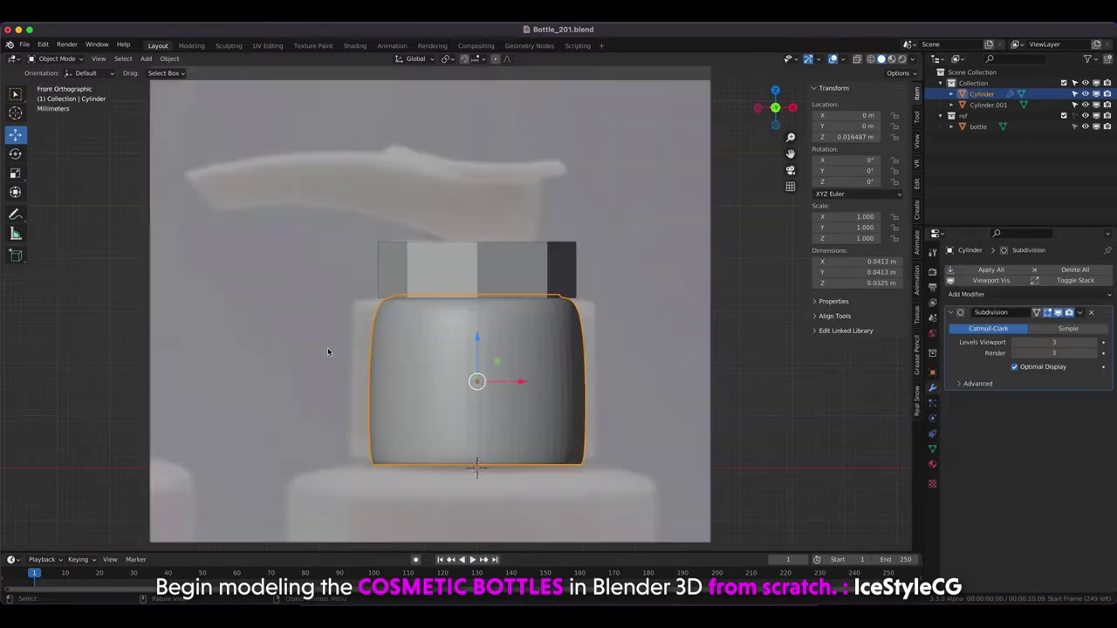
pyautogui.rightClick(464, 378)
pyautogui.click(434, 342)
# Loop cut the body's middle and bevel that loop into a wide band.
pyautogui.press('Tab')
pyautogui.hotkey('ctrl', 'r')
pyautogui.click(362, 330)
pyautogui.rightClick(340, 319)
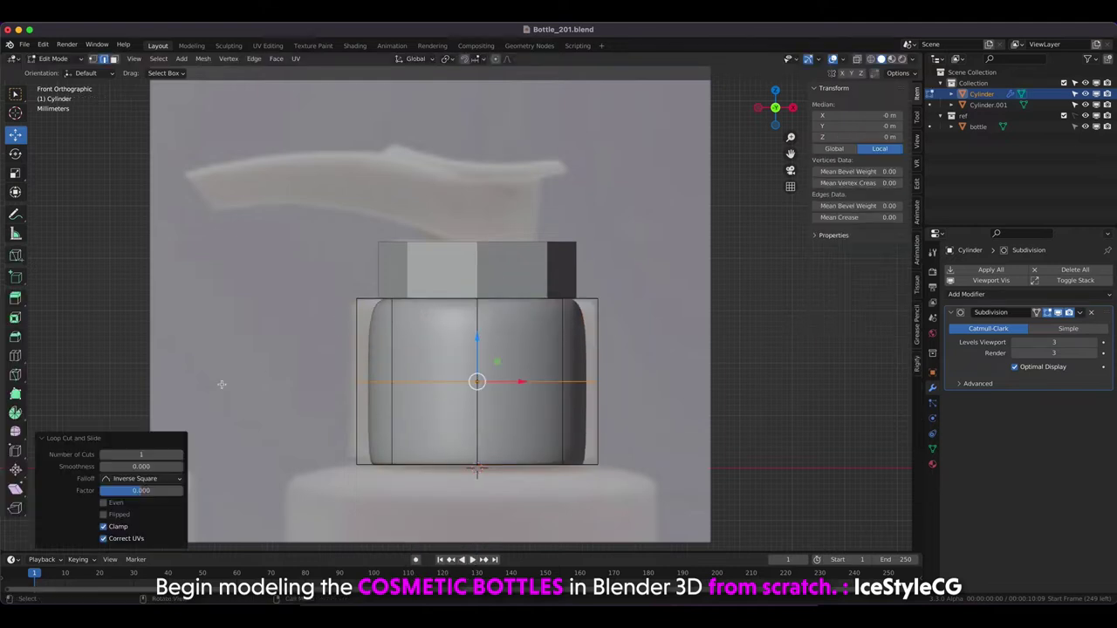
pyautogui.hotkey('ctrl', 'b')
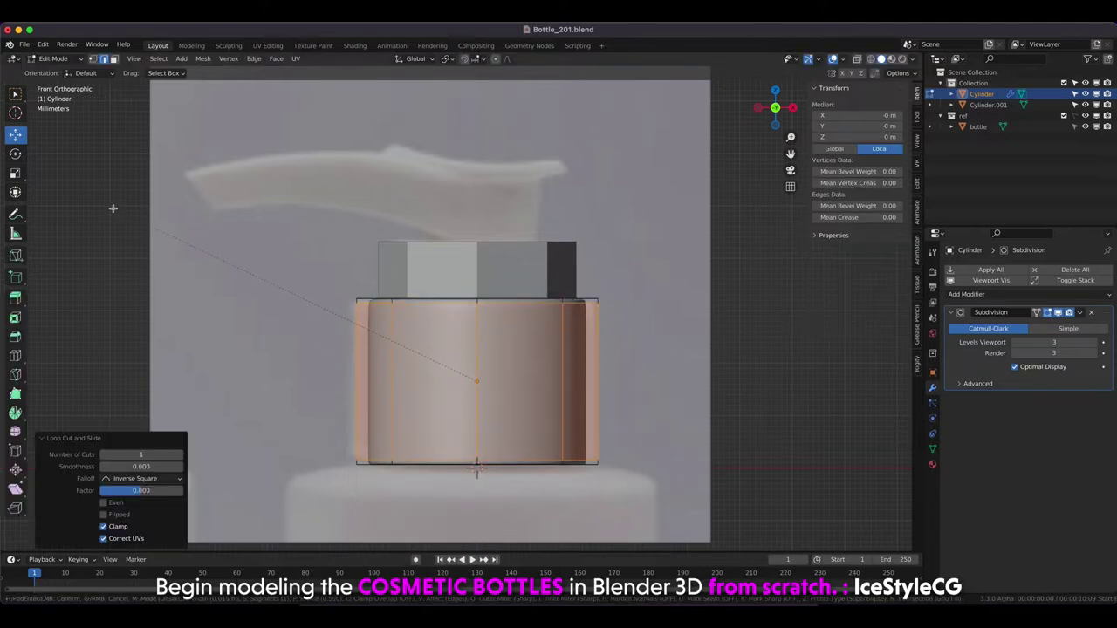
pyautogui.click(108, 206)
pyautogui.press('a')
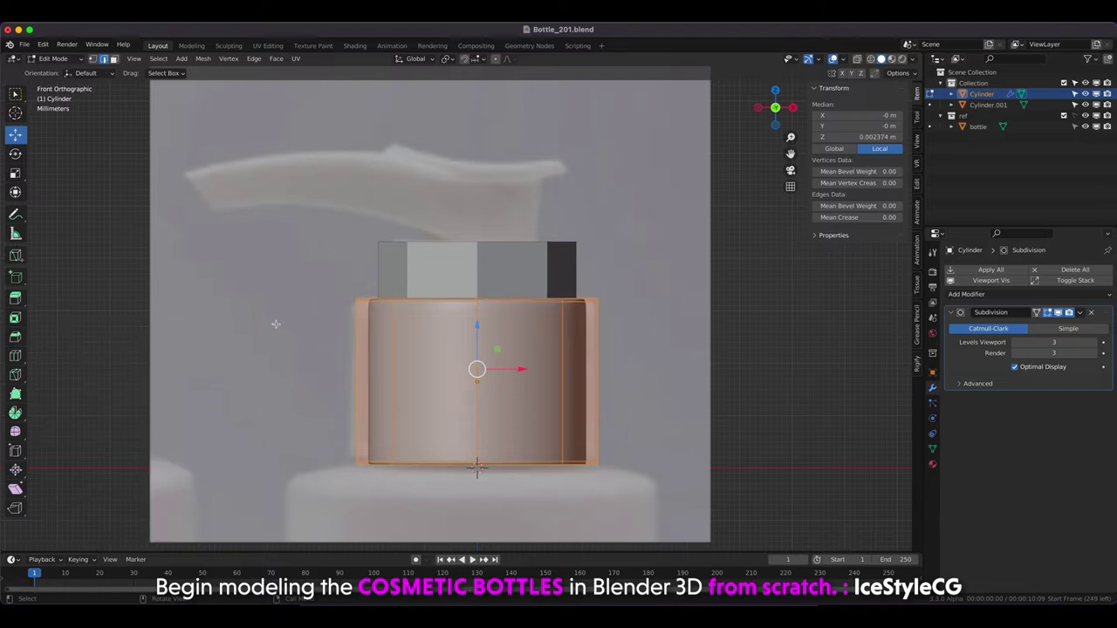
pyautogui.press('Tab')
# Scale the body uniformly to 1.181 and its height to 0.817, comparing against the reference.
pyautogui.press('s')
pyautogui.click(230, 331)
pyautogui.press('s')
pyautogui.press('z')
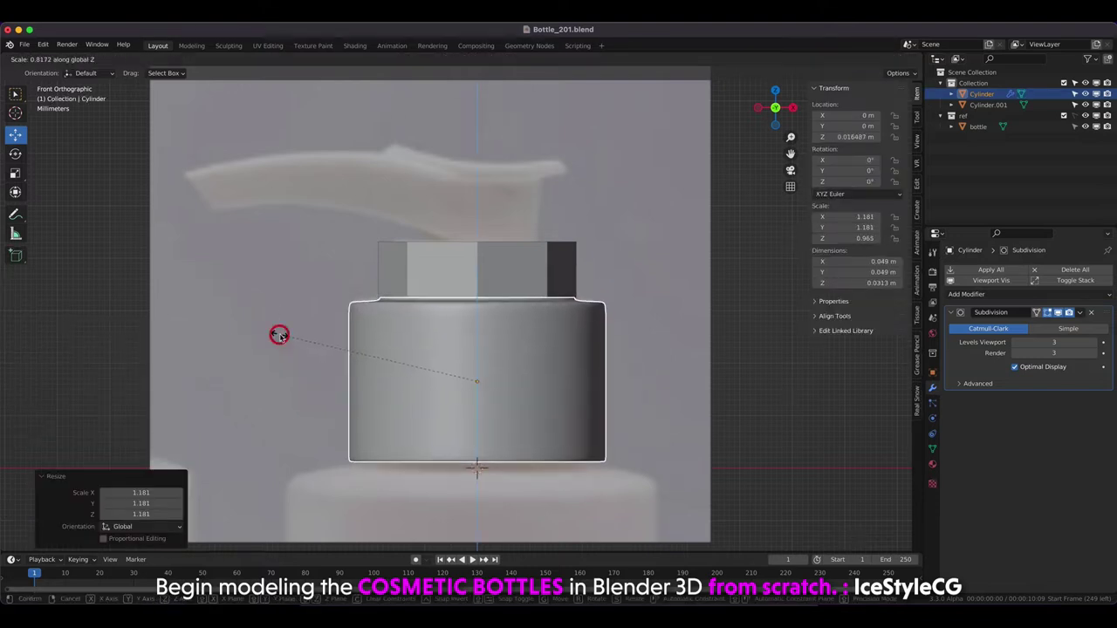
pyautogui.click(280, 336)
pyautogui.moveTo(279, 336); pyautogui.dragTo(306, 381, button='middle')
pyautogui.press('KP_7')
pyautogui.press('KP_1')
pyautogui.hotkey('alt', 'z')
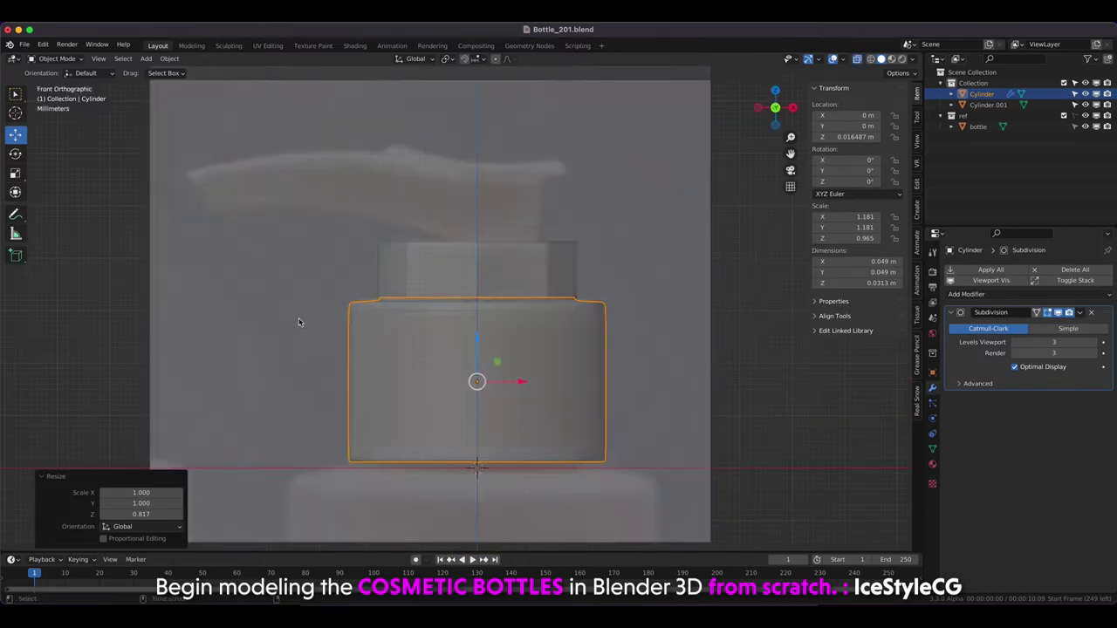
pyautogui.hotkey('alt', 'z')
# Fine-tune the body's overall size, height and vertical position to match the reference.
pyautogui.scroll(1, 299, 322)
pyautogui.press('s')
pyautogui.click(254, 328)
pyautogui.press('s')
pyautogui.press('z')
pyautogui.click(274, 317)
pyautogui.moveTo(477, 348); pyautogui.dragTo(475, 356)
pyautogui.click(476, 356)
# Raise the body's top vertex ring along Z.
pyautogui.press('Tab')
pyautogui.hotkey('alt', 'z')
pyautogui.moveTo(313, 234)
pyautogui.mouseDown()
pyautogui.moveTo(606, 260)
pyautogui.moveTo(618, 293)
pyautogui.mouseUp()
pyautogui.press('g')
pyautogui.press('z')
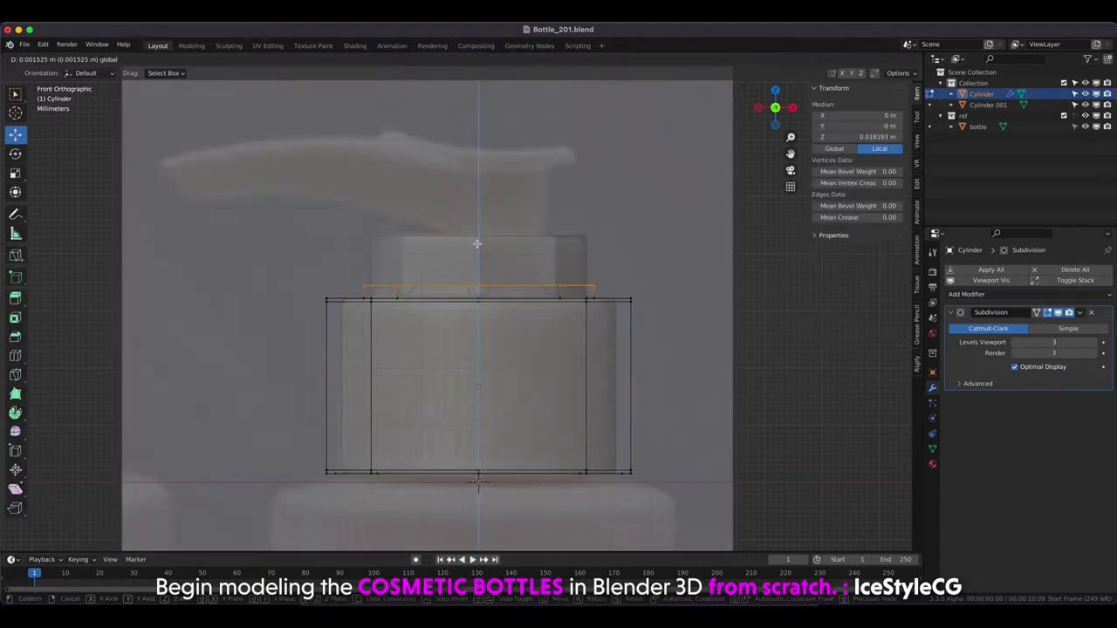
pyautogui.click(478, 296)
pyautogui.hotkey('alt', 'z')
pyautogui.moveTo(434, 280); pyautogui.dragTo(434, 340, button='middle')
# Snap the 3D cursor to a lower loop and shrink that face band slightly around the cursor.
pyautogui.keyDown('alt'); pyautogui.click(385, 354); pyautogui.keyUp('alt')
pyautogui.press('ctrl+KP_Add')
pyautogui.hotkey('ctrl', 'z')
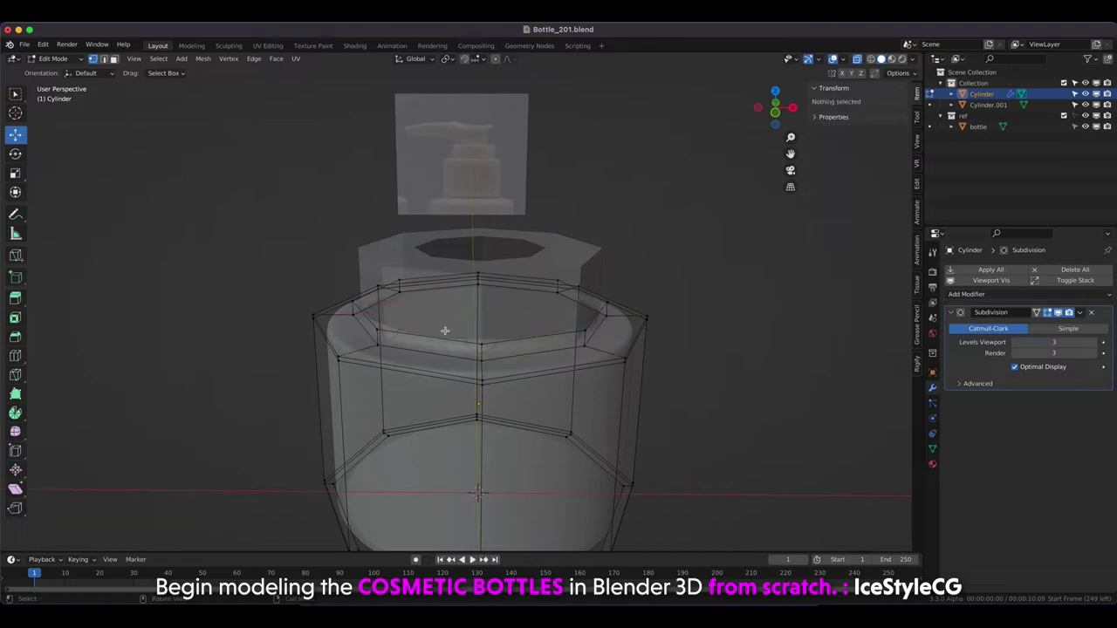
pyautogui.hotkey('shift', 's')
pyautogui.click(431, 357)
pyautogui.press('ctrl+KP_Add')
pyautogui.click(446, 58)
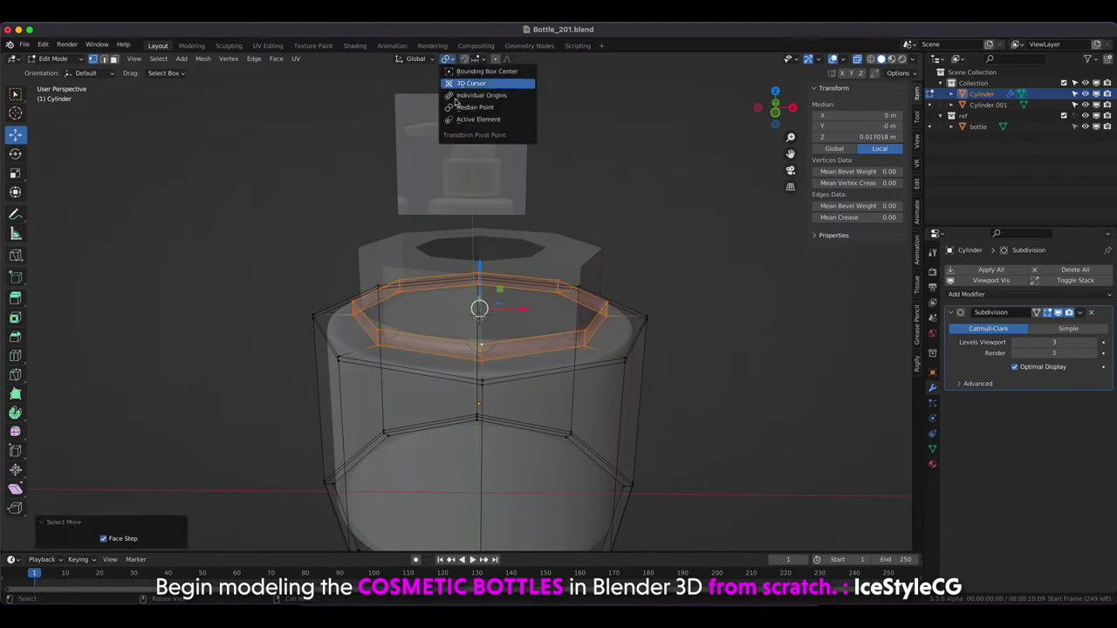
pyautogui.click(467, 88)
pyautogui.press('KP_3')
pyautogui.press('s')
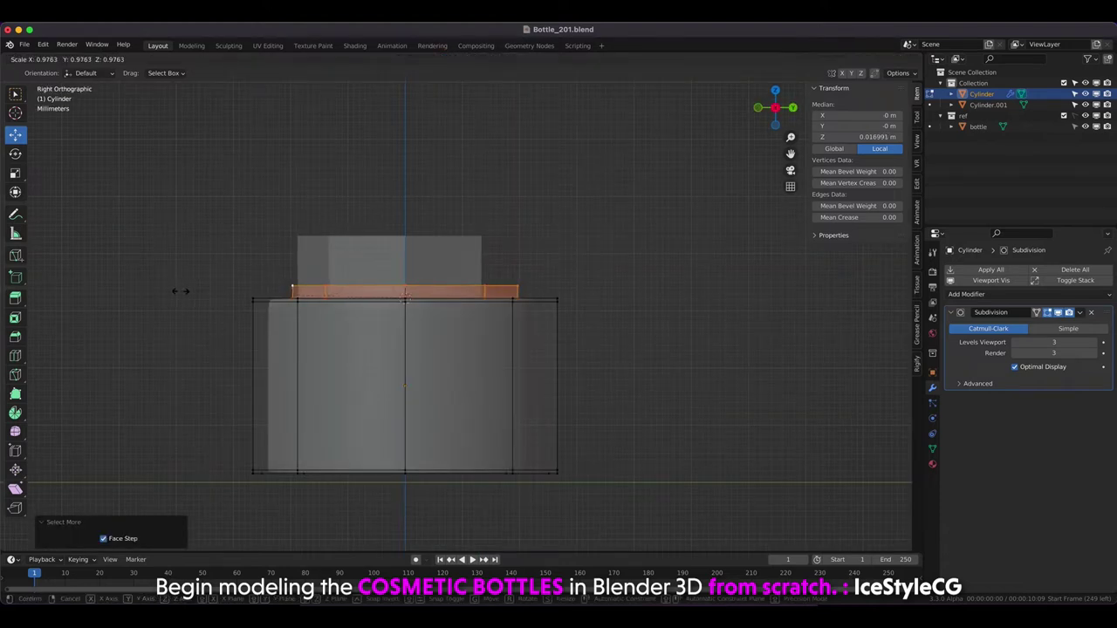
pyautogui.click(181, 291)
pyautogui.moveTo(180, 291); pyautogui.dragTo(304, 330, button='middle')
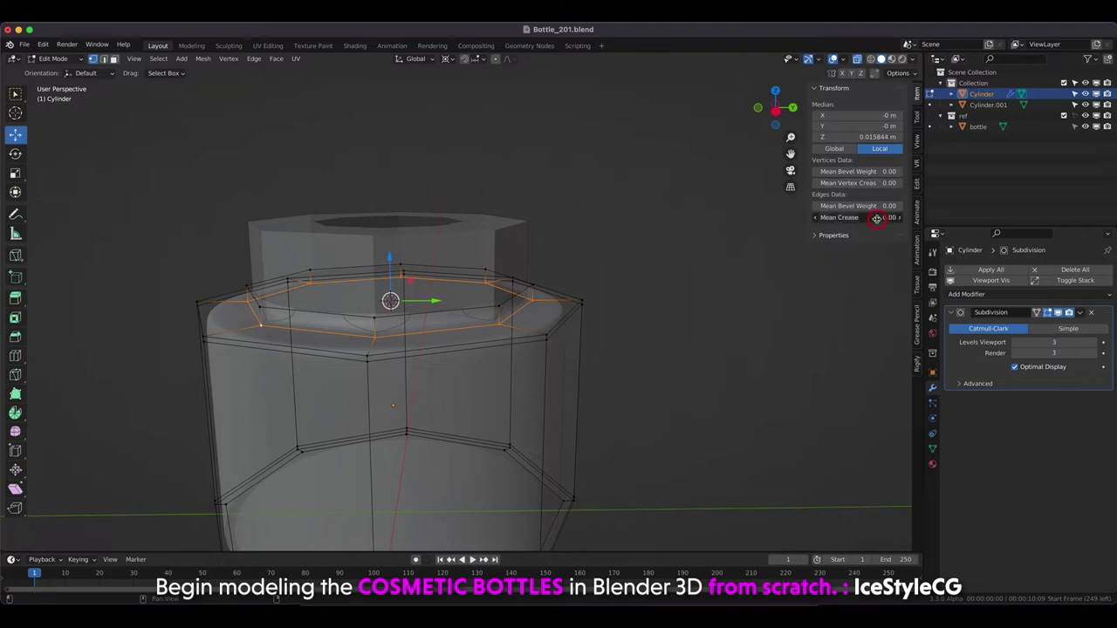
# Give the body's rim edge loops a mean crease of 0.3.
pyautogui.hotkey('ctrl', 'z')
pyautogui.hotkey('ctrl', 'z')
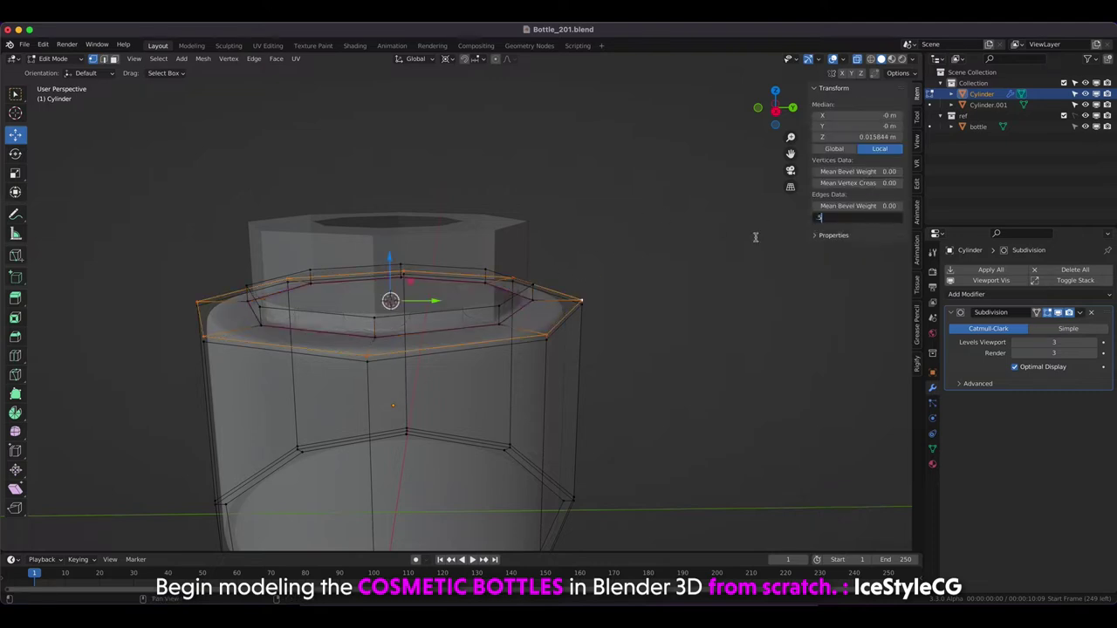
pyautogui.moveTo(564, 281); pyautogui.dragTo(511, 240, button='middle')
pyautogui.keyDown('alt'); pyautogui.click(530, 370); pyautogui.keyUp('alt')
pyautogui.hotkey('alt', 'z')
pyautogui.moveTo(531, 370); pyautogui.dragTo(539, 386, button='middle')
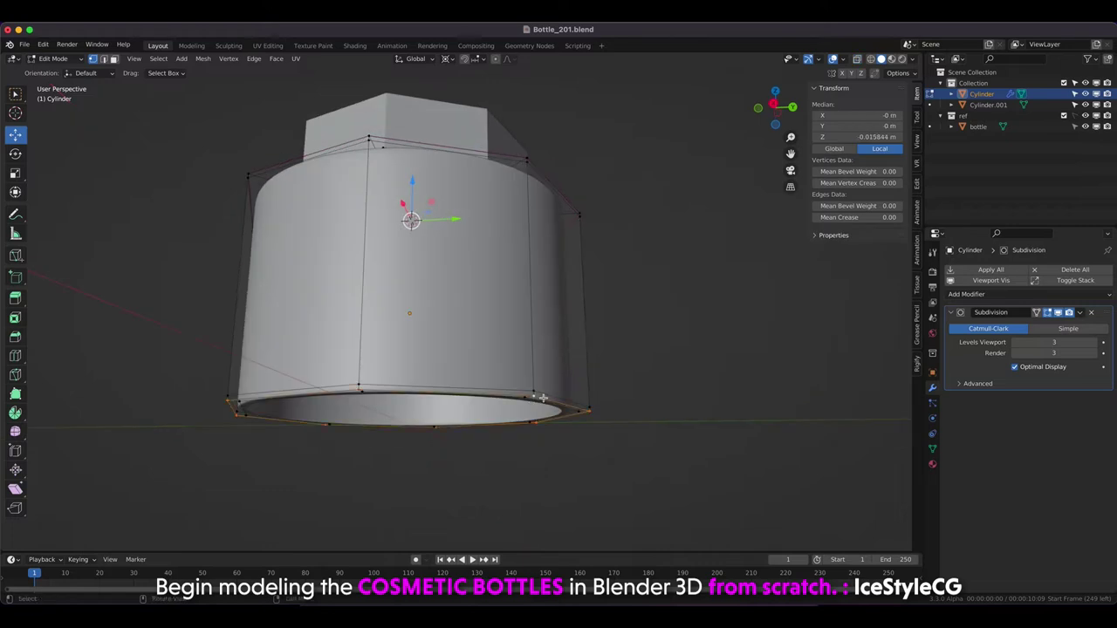
pyautogui.write('0.3')
pyautogui.press('Return')
pyautogui.press('KP_1')
# Add a centred 3-cut loop cut around the body's middle and compare with the front reference.
pyautogui.hotkey('ctrl', 'r')
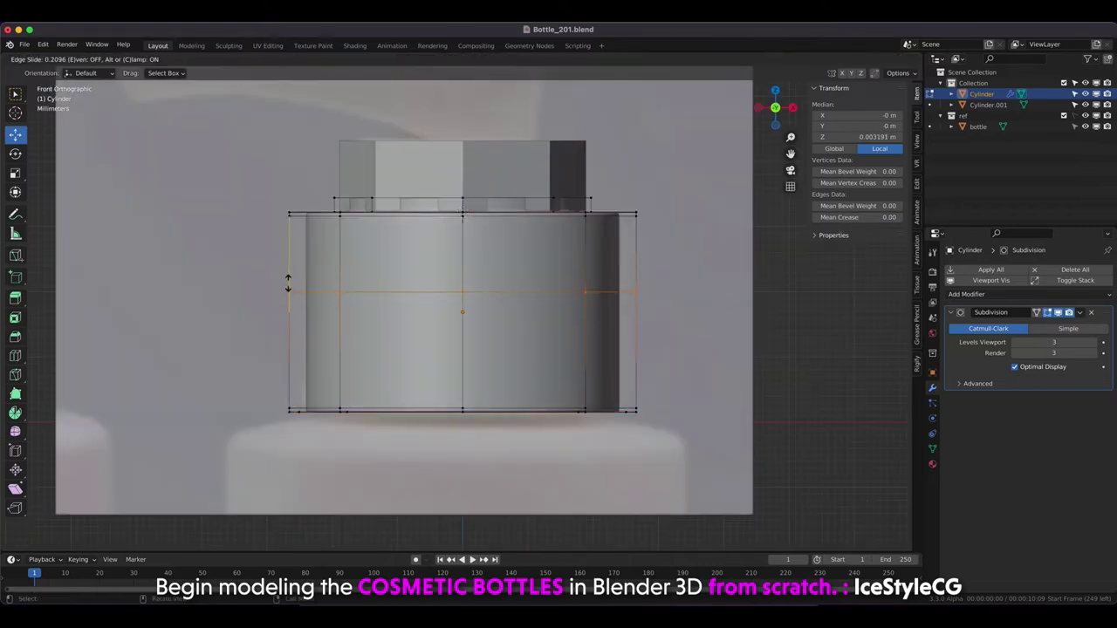
pyautogui.click(290, 279)
pyautogui.rightClick(289, 279)
pyautogui.press('Return')
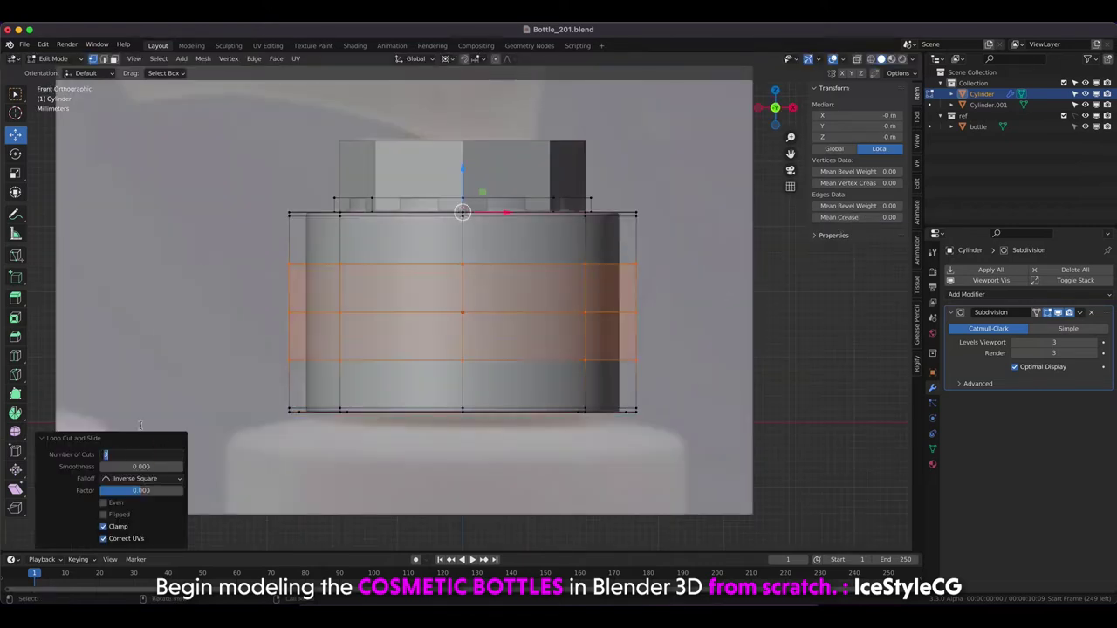
pyautogui.click(175, 249)
pyautogui.press('Tab')
pyautogui.moveTo(175, 249)
pyautogui.mouseDown(button='middle')
pyautogui.moveTo(201, 277)
pyautogui.moveTo(299, 231)
pyautogui.mouseUp(button='middle')
pyautogui.press('KP_1')
pyautogui.click(480, 186)
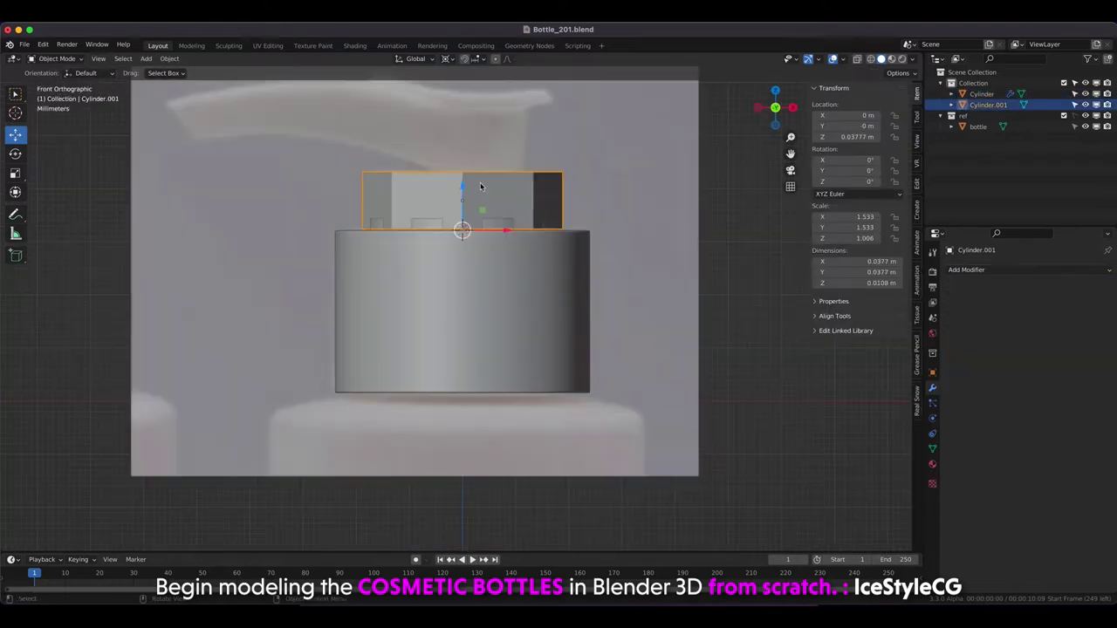
# Copy the body's modifiers onto the cap with Ctrl+L.
pyautogui.keyDown('shift'); pyautogui.click(488, 274); pyautogui.keyUp('shift')
pyautogui.hotkey('ctrl', 'l')
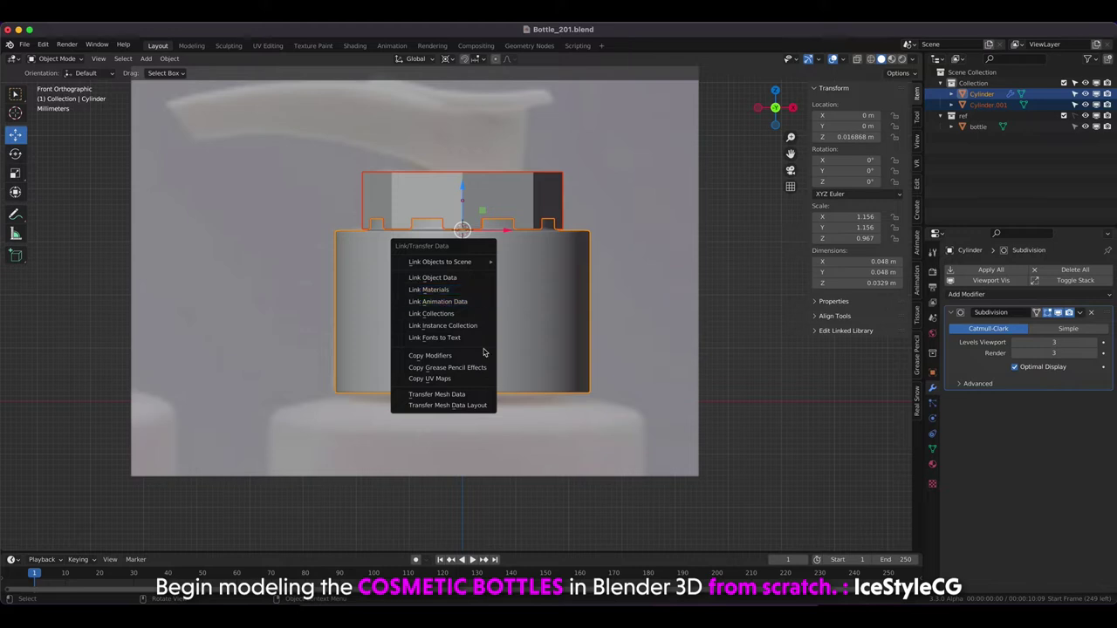
pyautogui.click(486, 353)
pyautogui.click(424, 198)
# Crease the cap's top rim edge loop to 0.5.
pyautogui.press('Tab')
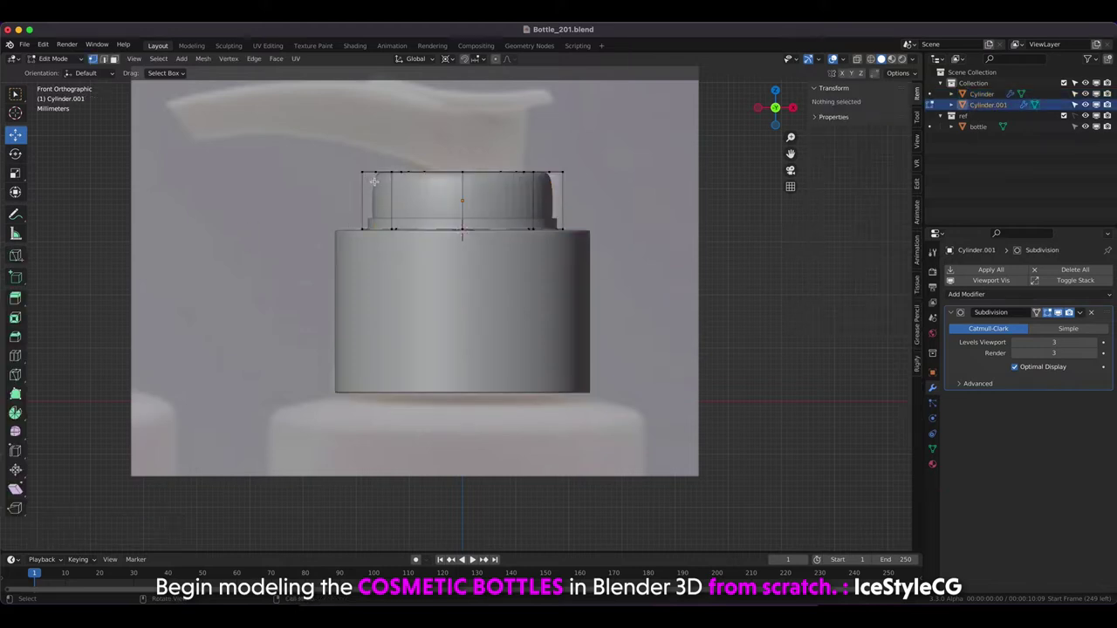
pyautogui.moveTo(343, 187); pyautogui.dragTo(403, 189, button='middle')
pyautogui.keyDown('alt'); pyautogui.click(488, 190); pyautogui.keyUp('alt')
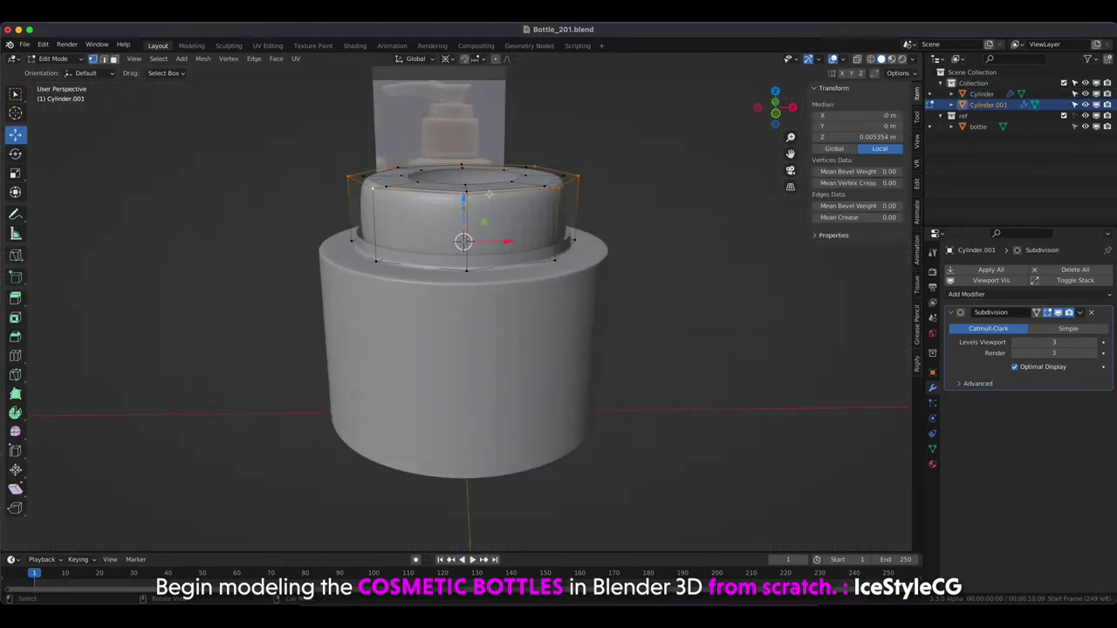
pyautogui.write('0.5')
pyautogui.press('Return')
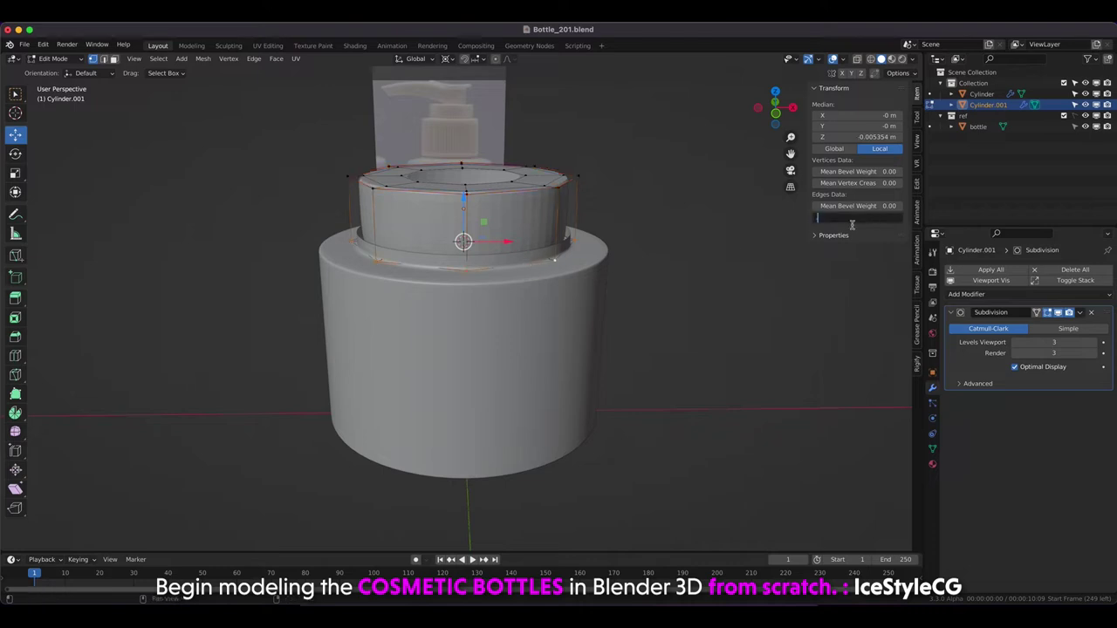
pyautogui.press('KP_3')
pyautogui.scroll(2, 331, 209)
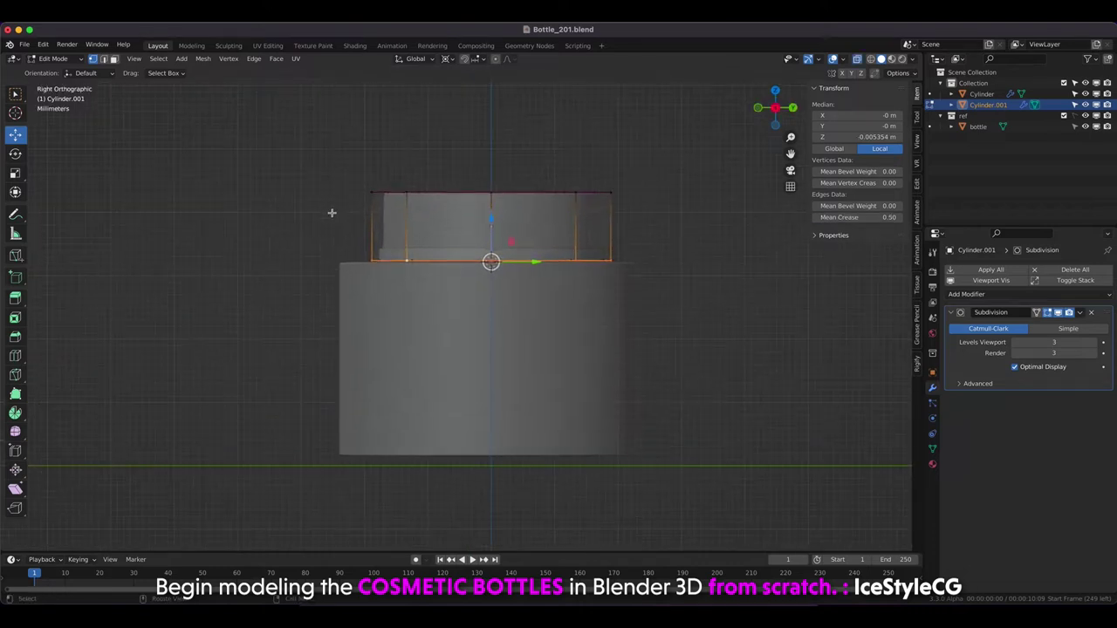
# Enlarge the whole cap mesh and shade it smooth.
pyautogui.hotkey('ctrl', 'l')
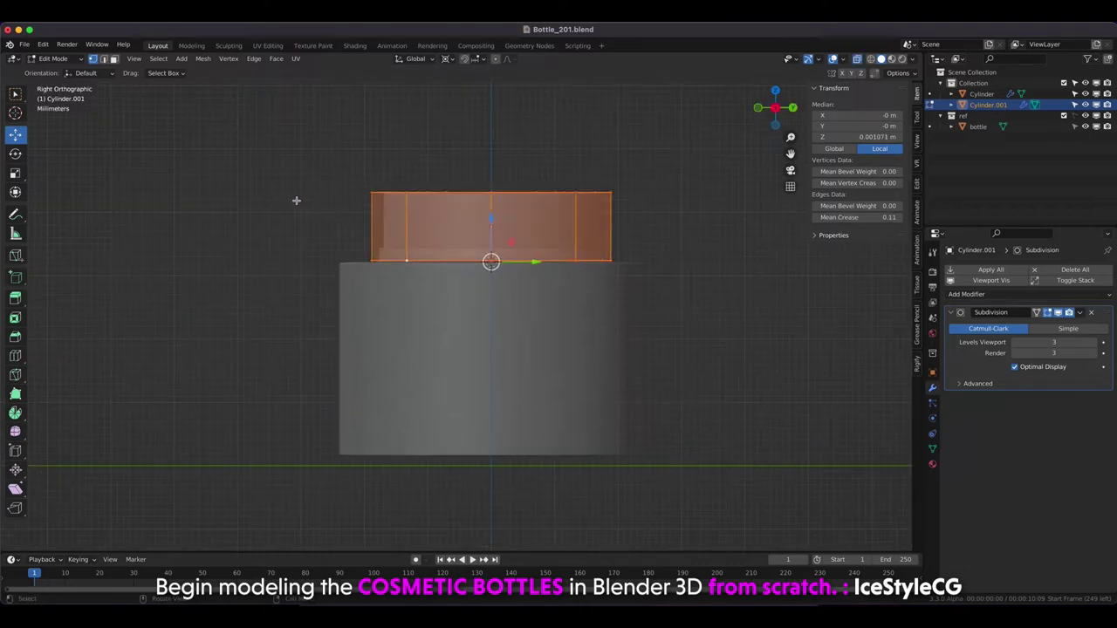
pyautogui.press('s')
pyautogui.click(273, 202)
pyautogui.press('Tab')
pyautogui.rightClick(432, 210)
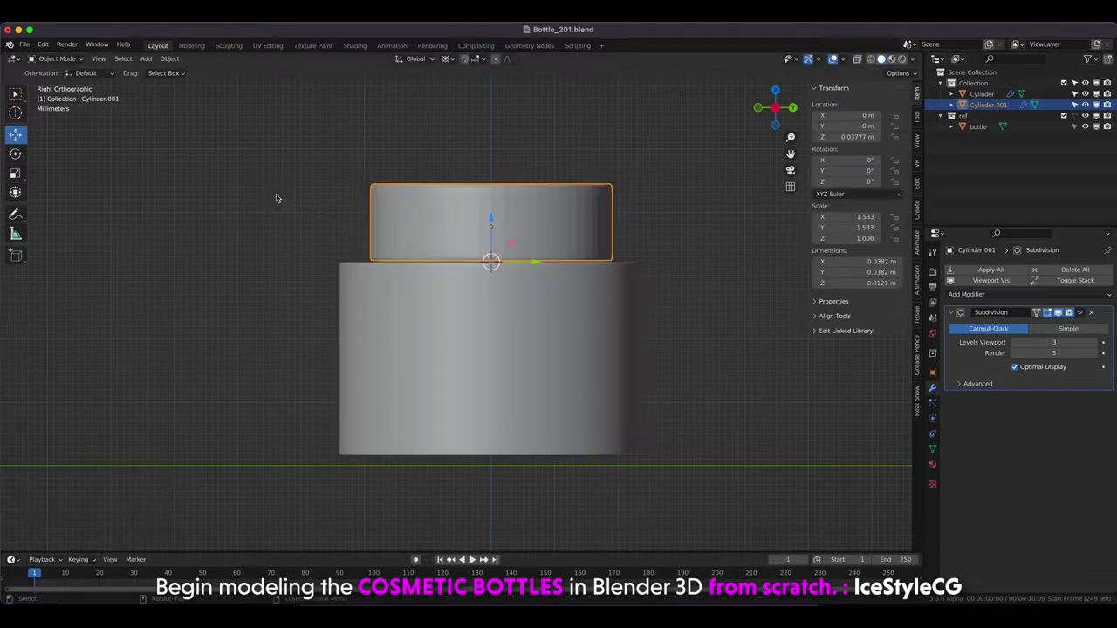
pyautogui.click(432, 211)
# Resize the cap and shorten its height to match the front reference photo.
pyautogui.press('KP_1')
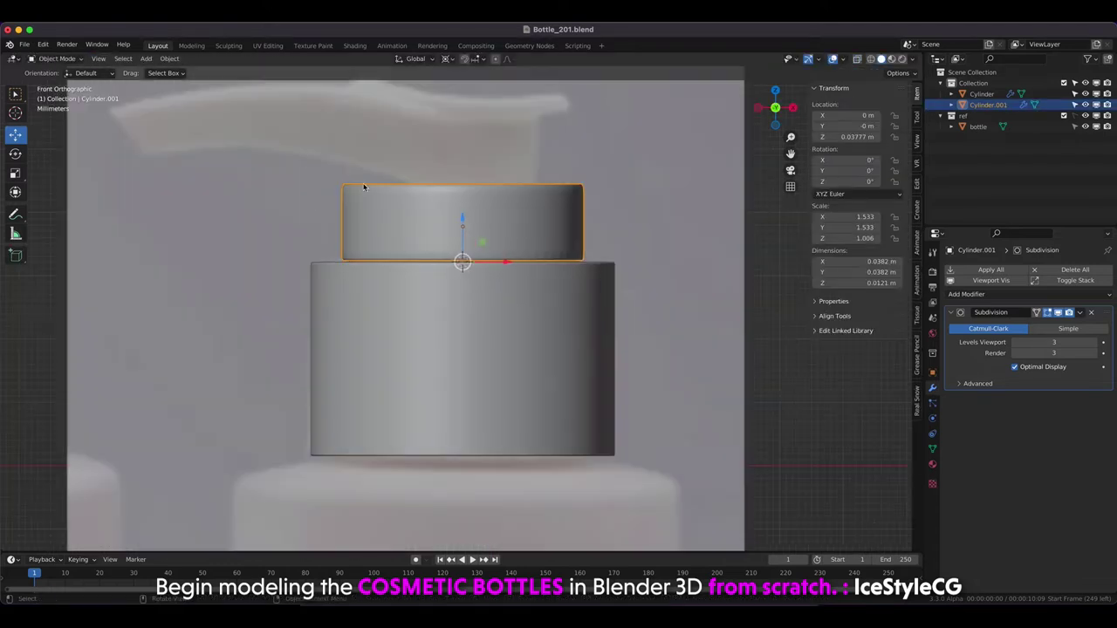
pyautogui.keyDown('shift'); pyautogui.moveTo(364, 187); pyautogui.dragTo(361, 210, button='middle'); pyautogui.keyUp('shift')
pyautogui.hotkey('alt', 'z')
pyautogui.press('s')
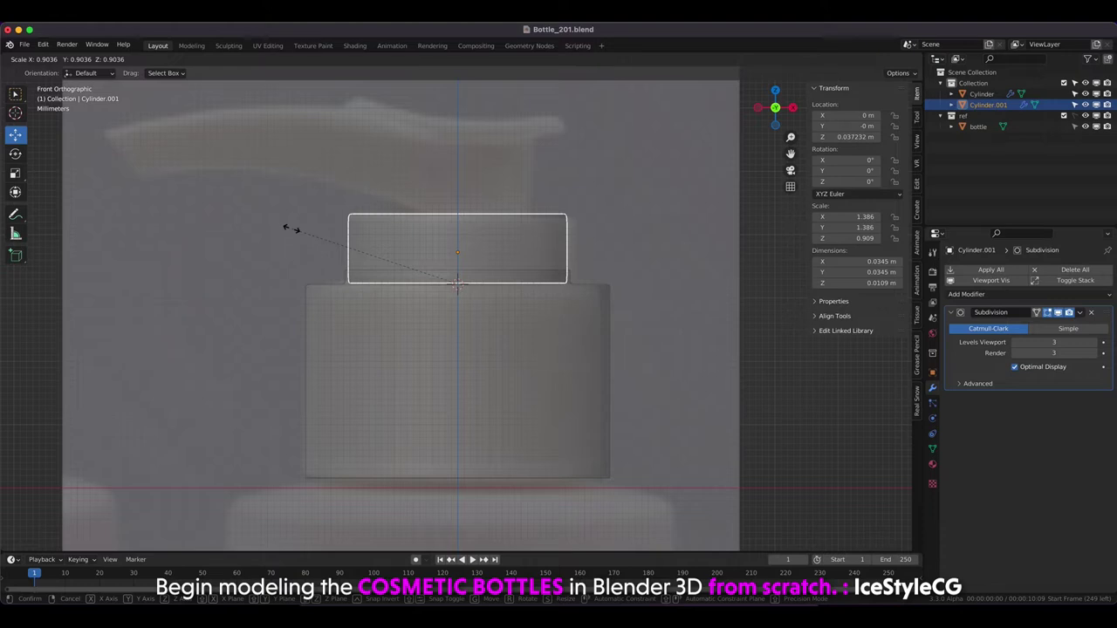
pyautogui.click(289, 228)
pyautogui.press('s')
pyautogui.click(262, 231)
pyautogui.press('s')
pyautogui.press('z')
pyautogui.click(266, 232)
pyautogui.hotkey('alt', 'z')
# Add three horizontal edge loops around the cap's side.
pyautogui.moveTo(279, 231); pyautogui.dragTo(276, 219, button='middle')
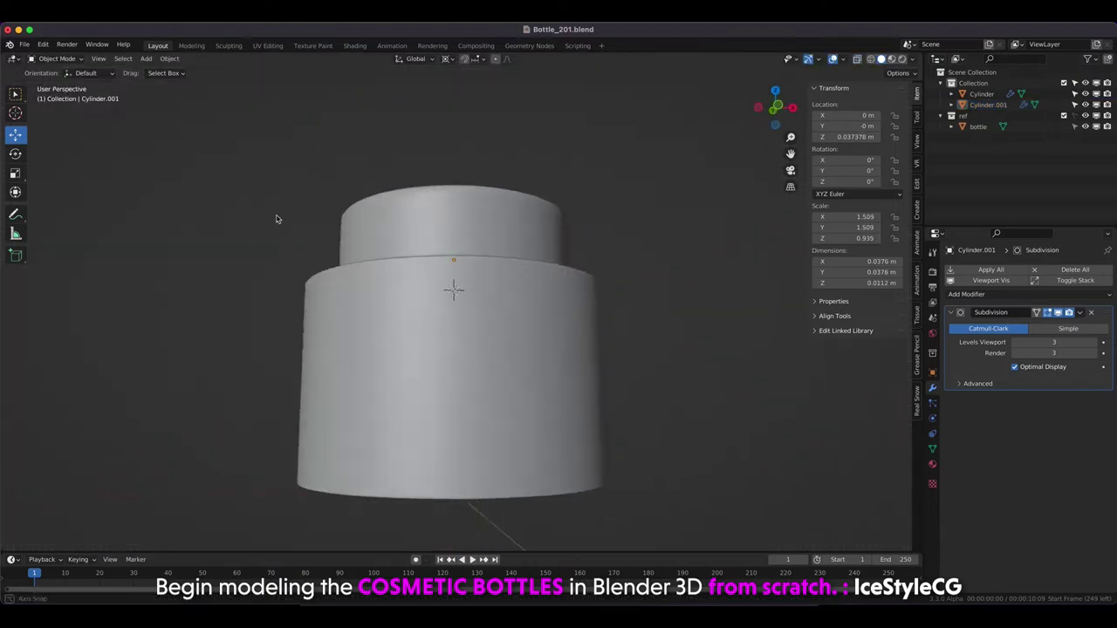
pyautogui.press('KP_1')
pyautogui.press('Tab')
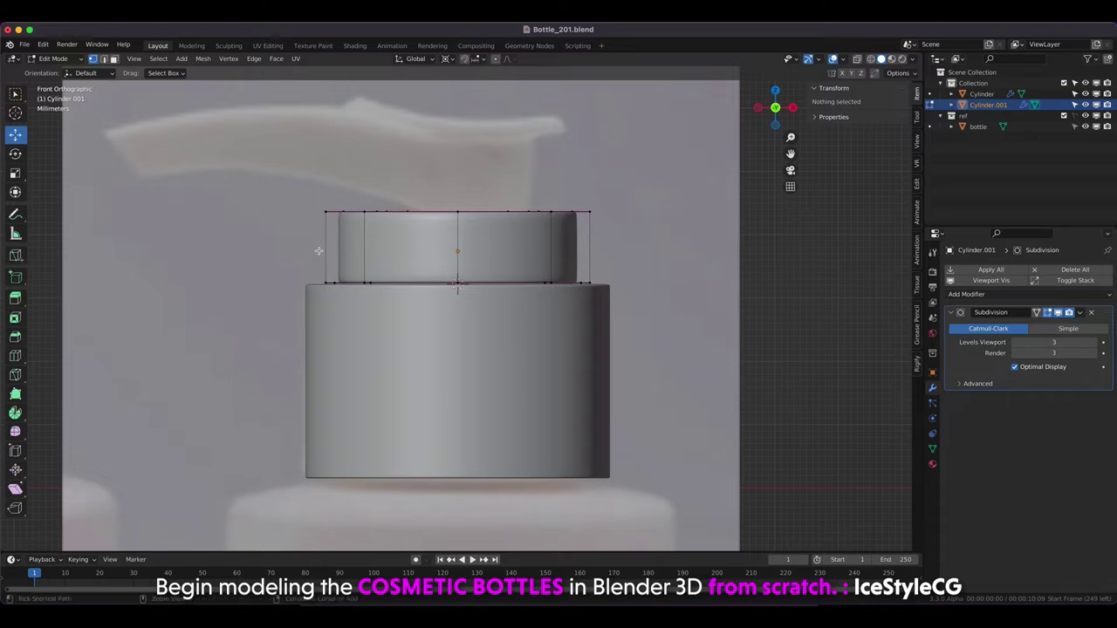
pyautogui.hotkey('ctrl', 'r')
pyautogui.click(317, 251)
pyautogui.rightClick(308, 229)
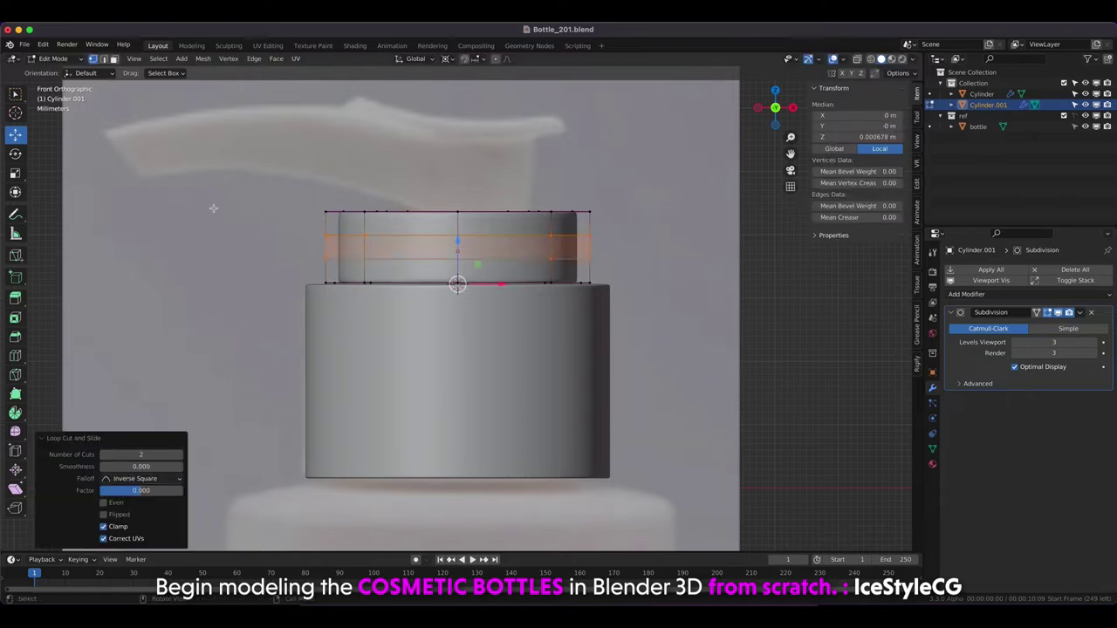
pyautogui.write('3')
pyautogui.press('Return')
pyautogui.press('Tab')
# Lower the cap's top edge loop slightly along Z.
pyautogui.moveTo(218, 267); pyautogui.dragTo(250, 307, button='middle')
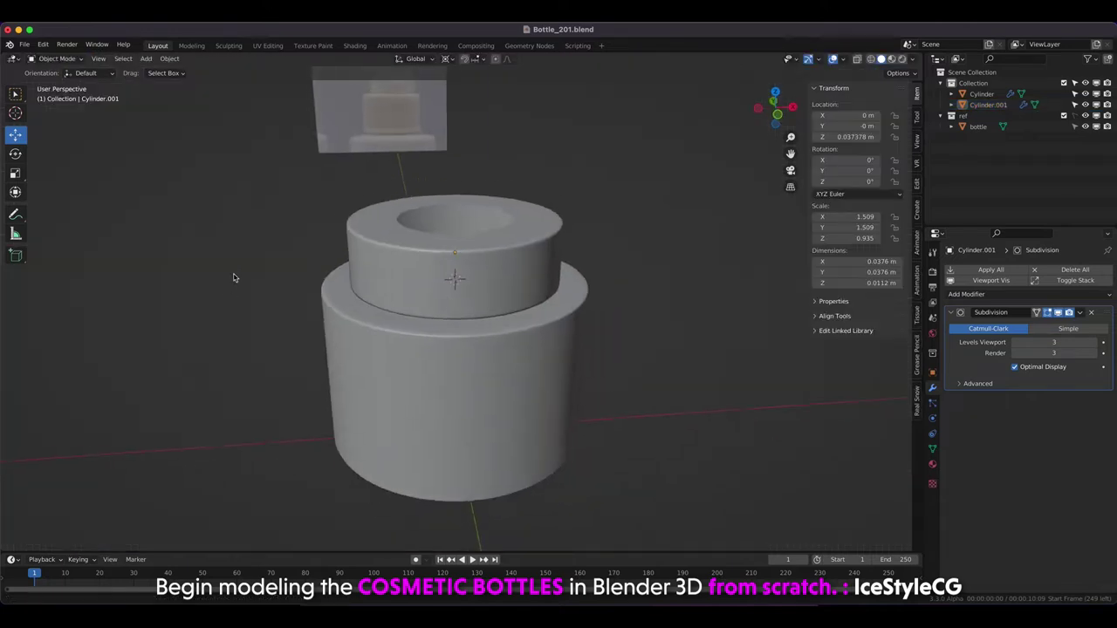
pyautogui.click(394, 304)
pyautogui.press('Tab')
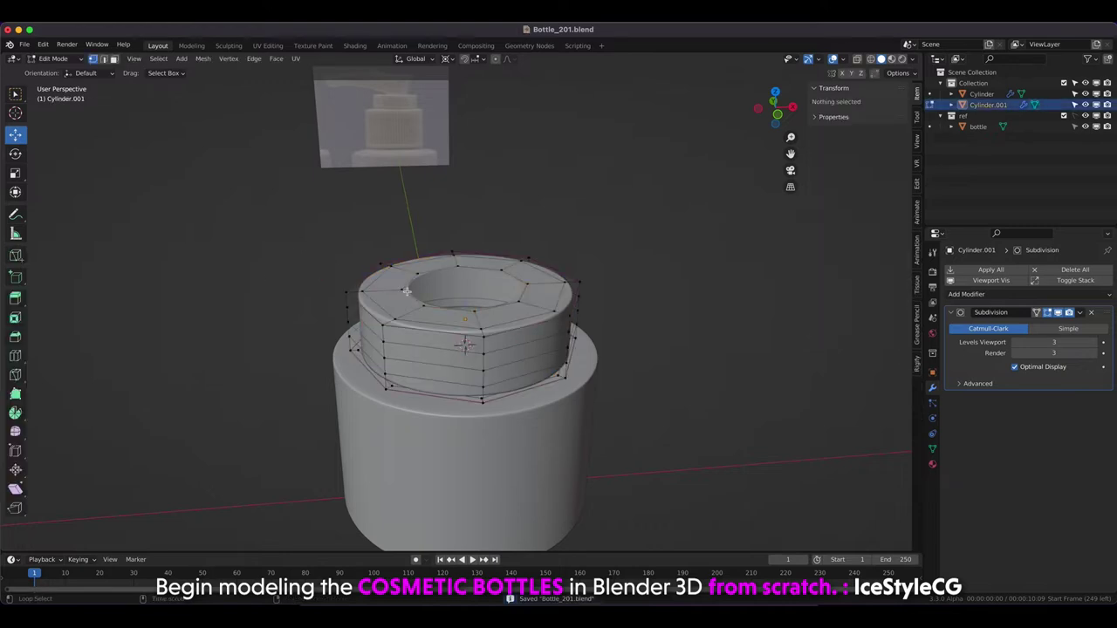
pyautogui.click(449, 59)
pyautogui.click(475, 87)
pyautogui.moveTo(476, 87); pyautogui.dragTo(335, 186, button='middle')
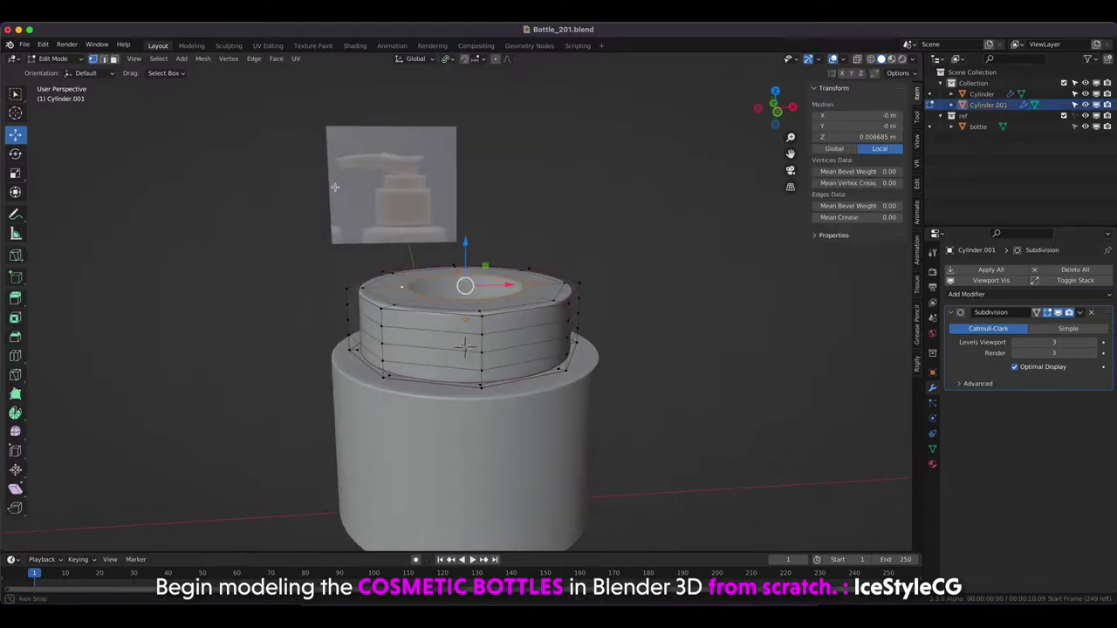
pyautogui.press('g')
pyautogui.press('z')
pyautogui.click(336, 223)
pyautogui.keyDown('alt'); pyautogui.click(411, 280); pyautogui.keyUp('alt')
pyautogui.press('Tab')
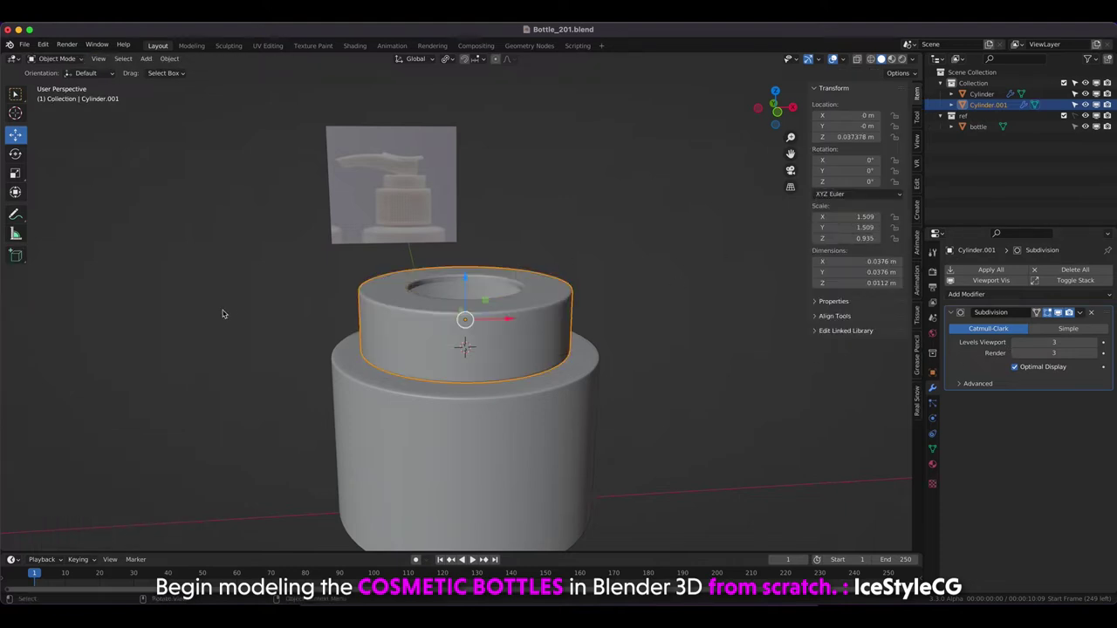
# Deselect the cap and centre it in the front reference view.
pyautogui.click(224, 311)
pyautogui.moveTo(224, 311); pyautogui.dragTo(252, 319, button='middle')
pyautogui.press('KP_1')
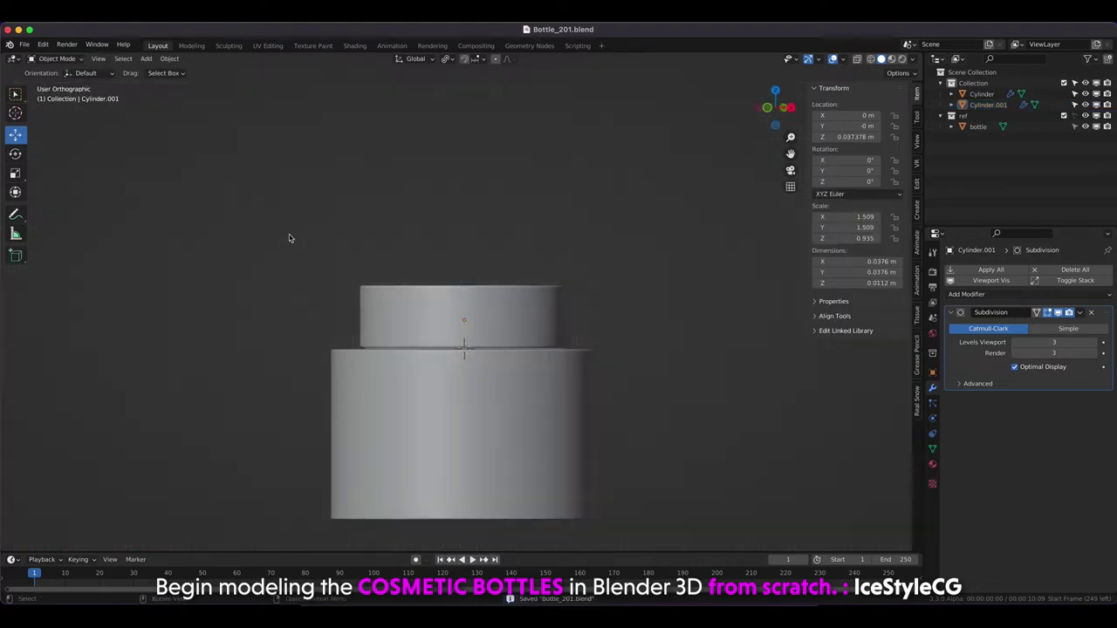
pyautogui.keyDown('shift'); pyautogui.moveTo(371, 227); pyautogui.dragTo(416, 206, button='middle'); pyautogui.keyUp('shift')
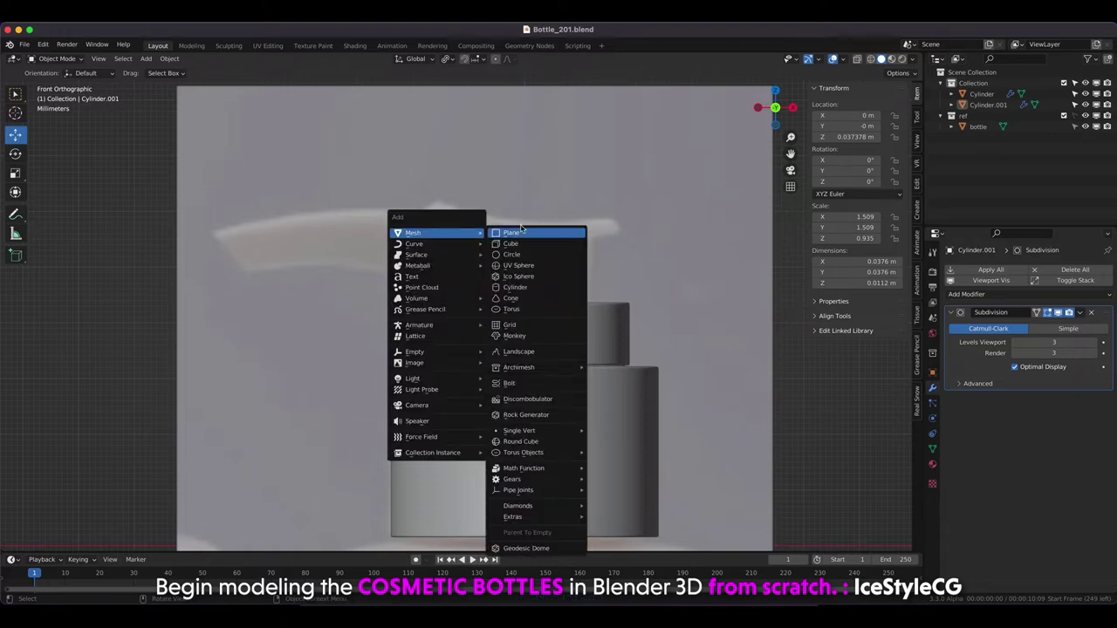
# Add a small cylinder, shrink it, and raise it into the cap's opening.
pyautogui.click(528, 291)
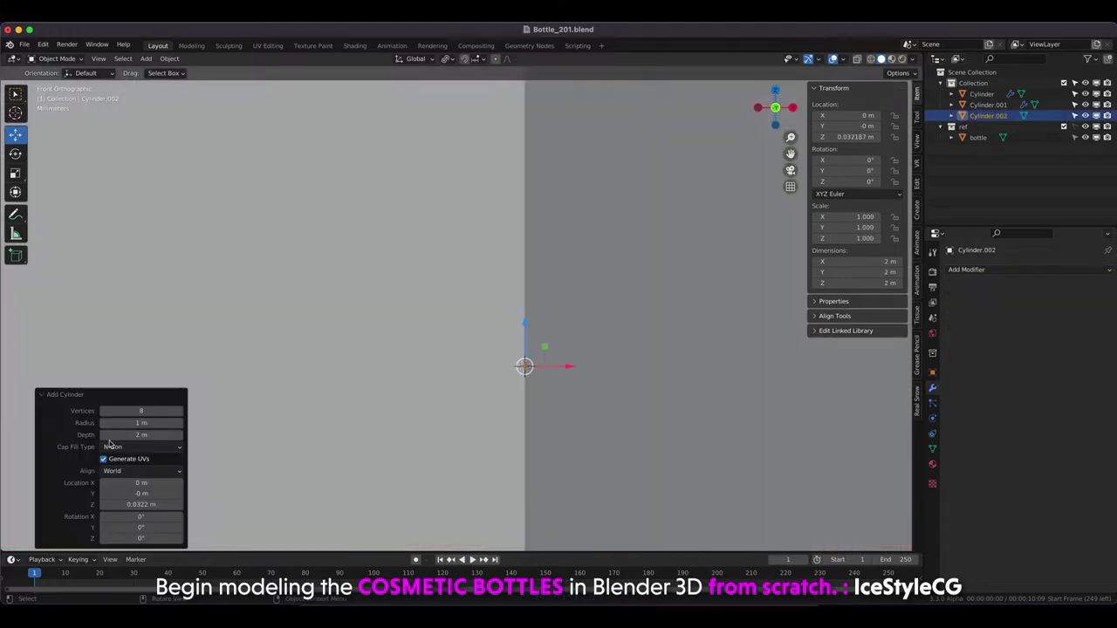
pyautogui.click(471, 372)
pyautogui.press('s')
pyautogui.scroll(4, 341, 326)
pyautogui.click(406, 325)
pyautogui.press('g')
pyautogui.press('z')
pyautogui.click(515, 232)
pyautogui.moveTo(514, 232); pyautogui.dragTo(331, 299, button='middle')
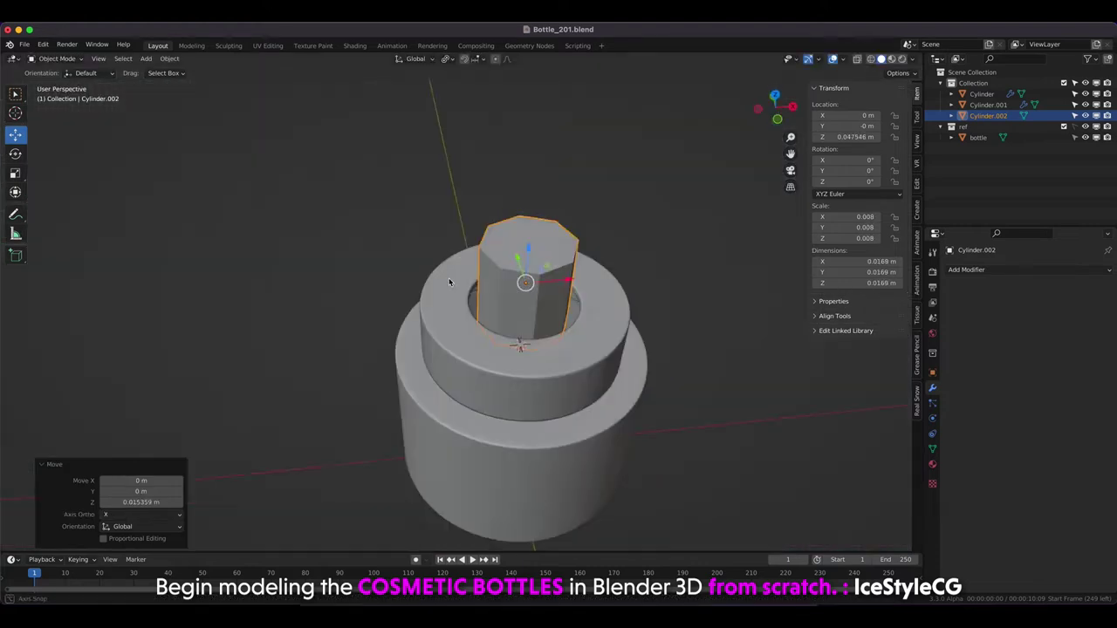
pyautogui.press('s')
pyautogui.click(288, 314)
pyautogui.press('KP_1')
# Delete the new cylinder's top face and one side's faces to open it.
pyautogui.press('Tab')
pyautogui.moveTo(445, 224); pyautogui.dragTo(524, 261, button='middle')
pyautogui.press('3')
pyautogui.click(530, 228)
pyautogui.press('x')
pyautogui.click(519, 237)
pyautogui.press('KP_7')
pyautogui.click(567, 299)
pyautogui.press('x')
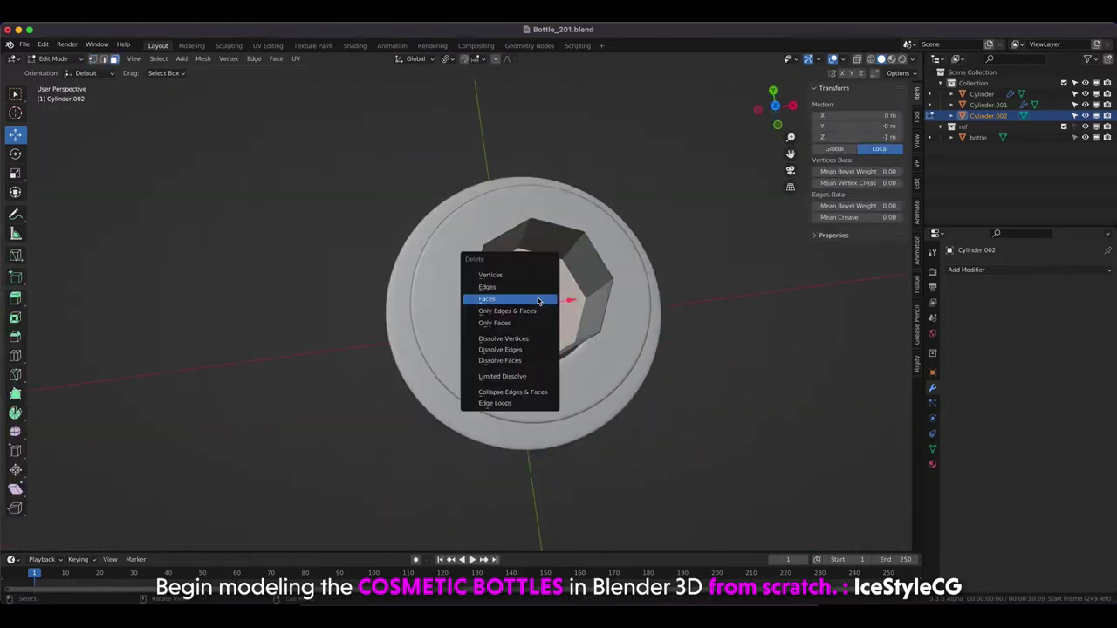
pyautogui.click(558, 294)
pyautogui.press('KP_1')
# Add a loop cut near the small cylinder's base.
pyautogui.hotkey('alt', 'z')
pyautogui.moveTo(399, 190); pyautogui.dragTo(501, 362)
pyautogui.hotkey('alt', 'z')
pyautogui.hotkey('alt', 'z')
pyautogui.click(448, 321)
pyautogui.hotkey('alt', 'a')
# Extrude the left face strip sideways along X to form the nozzle arm.
pyautogui.press('c')
pyautogui.click(482, 289)
pyautogui.press('Escape')
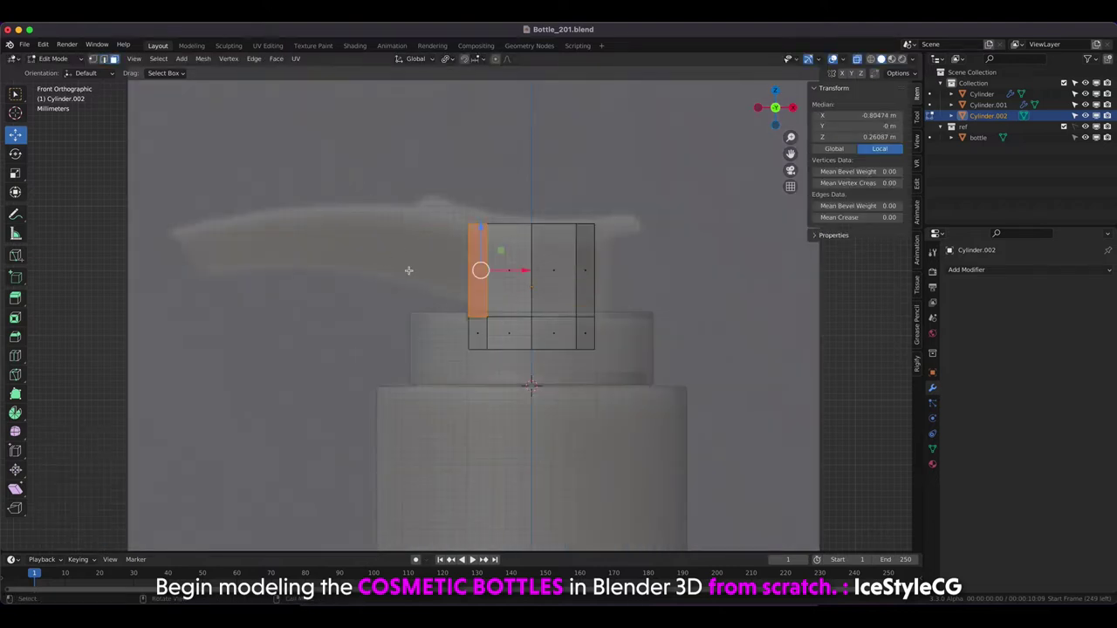
pyautogui.press('e')
pyautogui.press('x')
pyautogui.click(168, 280)
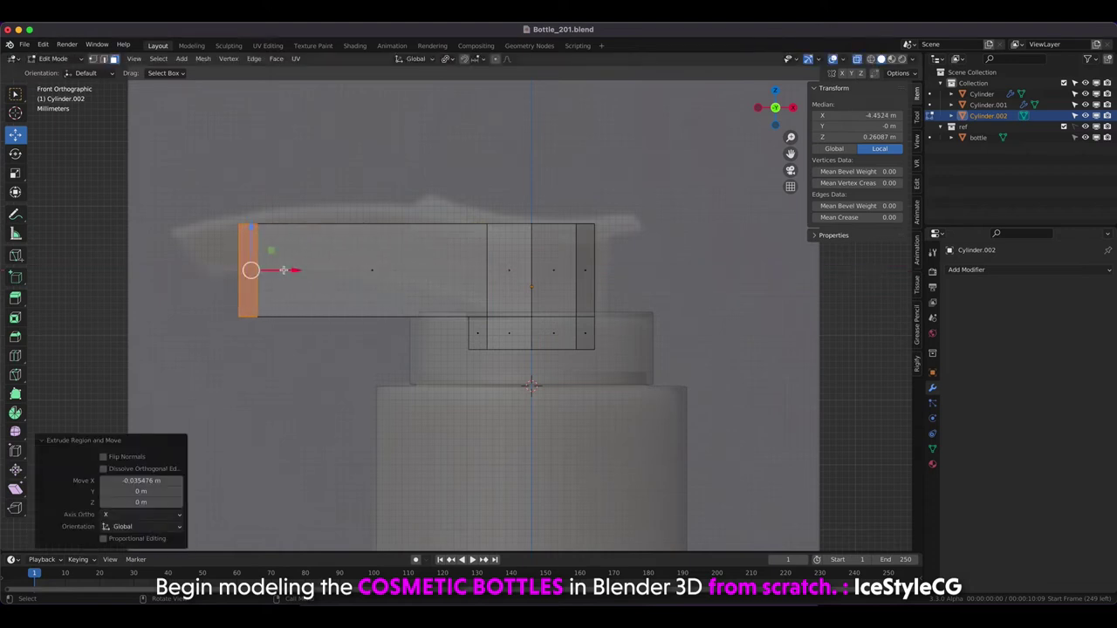
pyautogui.moveTo(283, 271); pyautogui.dragTo(136, 291)
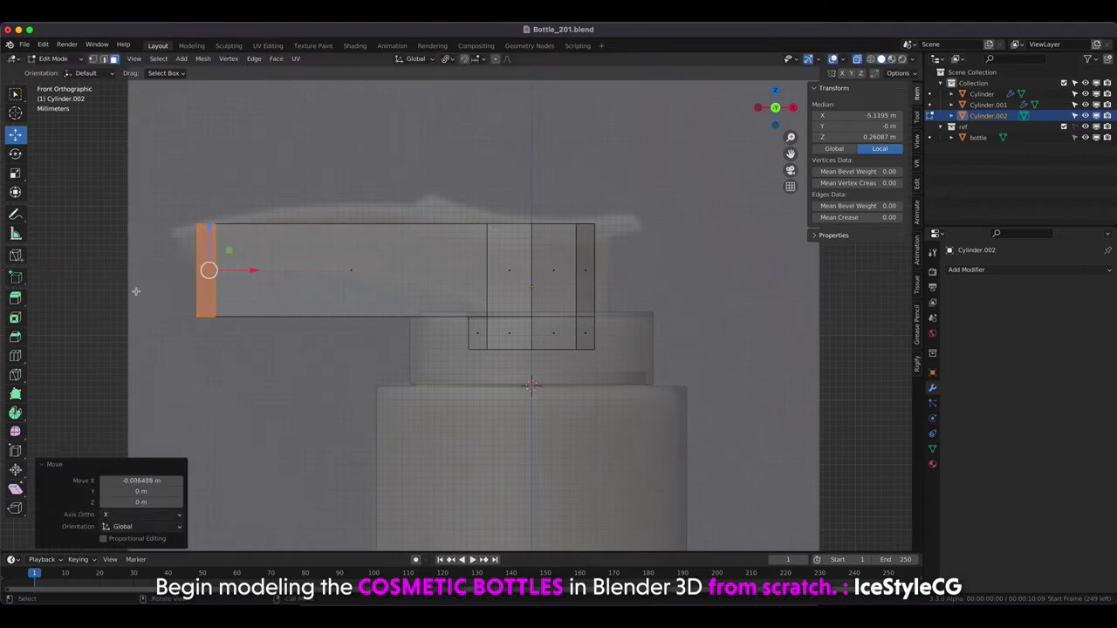
pyautogui.click(197, 277)
# Adjust the nozzle's end corners, add an edge loop near the stem, and raise a top vertex.
pyautogui.moveTo(207, 224); pyautogui.dragTo(174, 226)
pyautogui.moveTo(207, 316)
pyautogui.mouseDown()
pyautogui.moveTo(202, 271)
pyautogui.moveTo(212, 271)
pyautogui.mouseUp()
pyautogui.moveTo(174, 226); pyautogui.dragTo(168, 231)
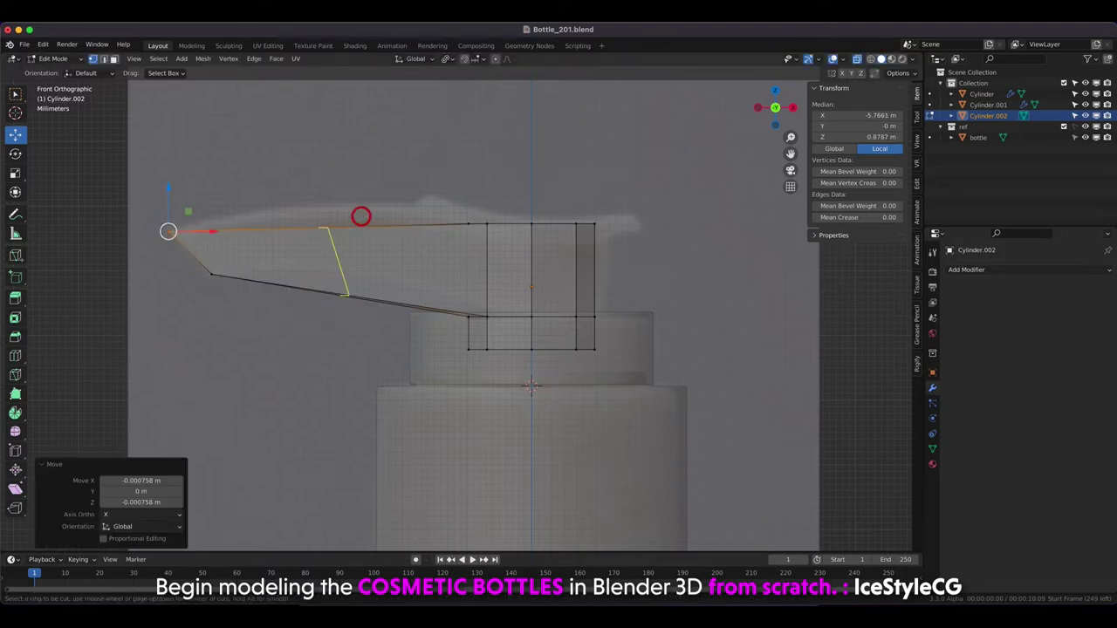
pyautogui.click(361, 217)
pyautogui.click(432, 240)
pyautogui.click(468, 223)
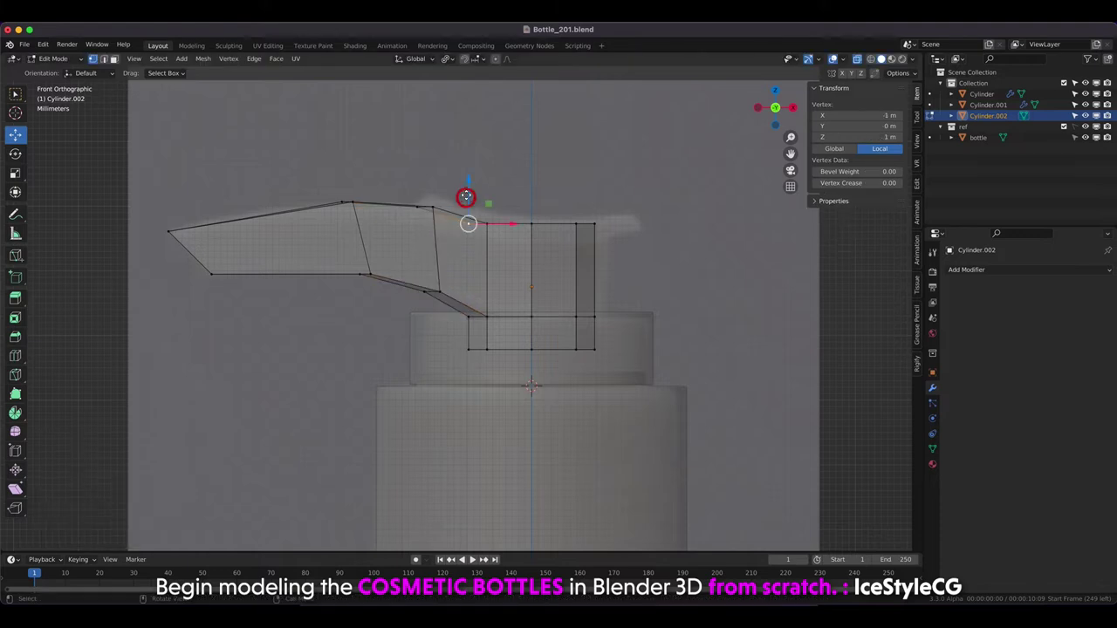
pyautogui.moveTo(466, 196); pyautogui.dragTo(427, 178)
# Widen the vertices where the nozzle meets the stem along Y in top view.
pyautogui.hotkey('alt', 'z')
pyautogui.moveTo(428, 201)
pyautogui.mouseDown(button='middle')
pyautogui.moveTo(432, 231)
pyautogui.moveTo(453, 218)
pyautogui.moveTo(364, 180)
pyautogui.moveTo(384, 209)
pyautogui.mouseUp(button='middle')
pyautogui.keyDown('ctrl'); pyautogui.click(397, 218); pyautogui.keyUp('ctrl')
pyautogui.click(294, 287)
pyautogui.moveTo(294, 287)
pyautogui.mouseDown(button='middle')
pyautogui.moveTo(318, 189)
pyautogui.moveTo(393, 227)
pyautogui.moveTo(462, 288)
pyautogui.moveTo(445, 275)
pyautogui.mouseUp(button='middle')
pyautogui.keyDown('shift'); pyautogui.click(477, 293); pyautogui.keyUp('shift')
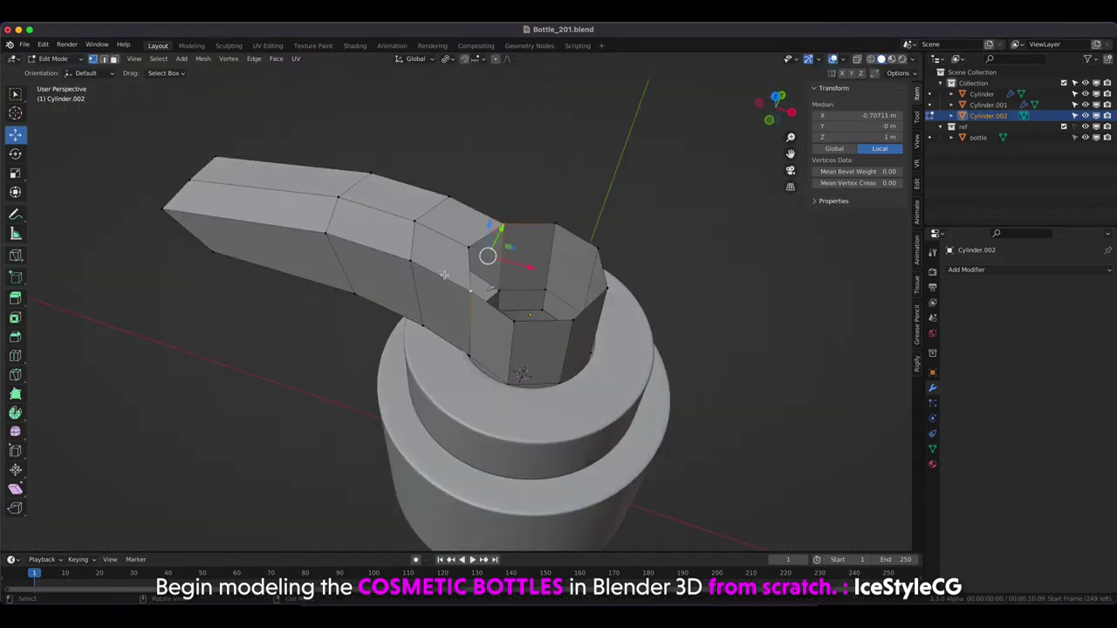
pyautogui.press('KP_7')
pyautogui.press('s')
pyautogui.press('y')
pyautogui.click(374, 203)
# Change the pivot point, widen the junction along Y again, and slide the tip vertex.
pyautogui.click(447, 59)
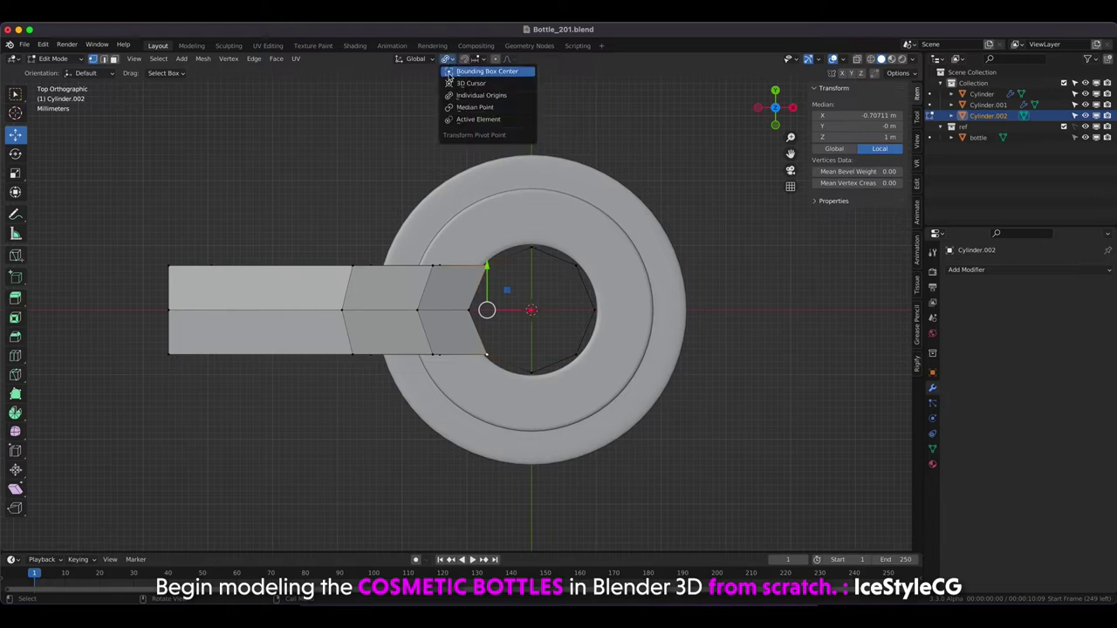
pyautogui.click(452, 114)
pyautogui.press('s')
pyautogui.press('y')
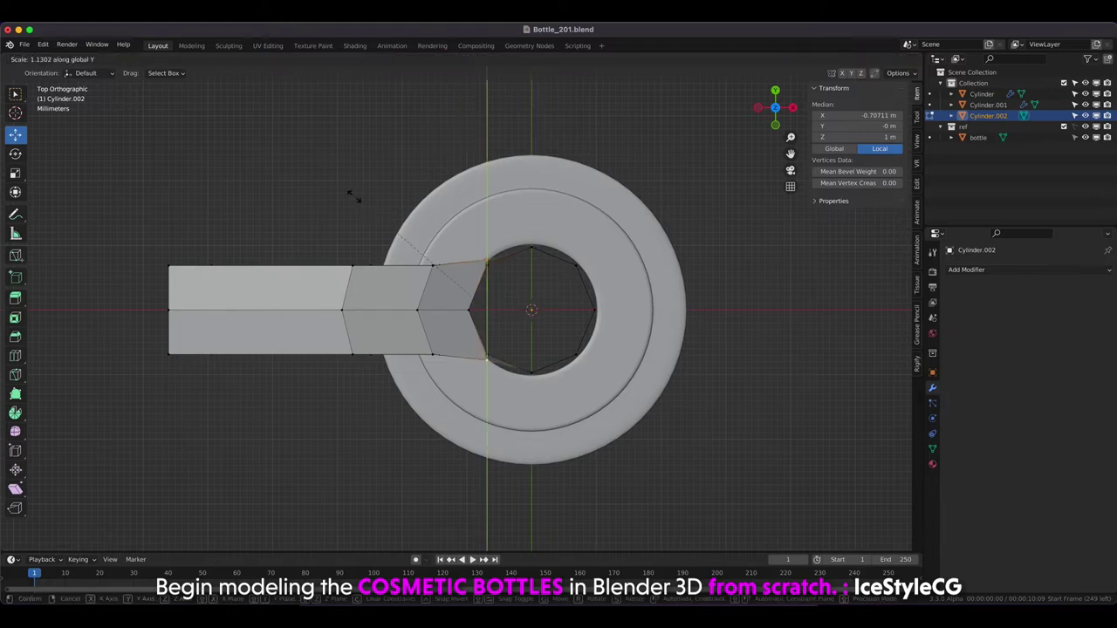
pyautogui.click(353, 196)
pyautogui.click(468, 310)
pyautogui.click(314, 279)
# Narrow the spout's end face in top view.
pyautogui.moveTo(314, 278)
pyautogui.mouseDown(button='middle')
pyautogui.moveTo(448, 232)
pyautogui.moveTo(487, 165)
pyautogui.moveTo(551, 164)
pyautogui.mouseUp(button='middle')
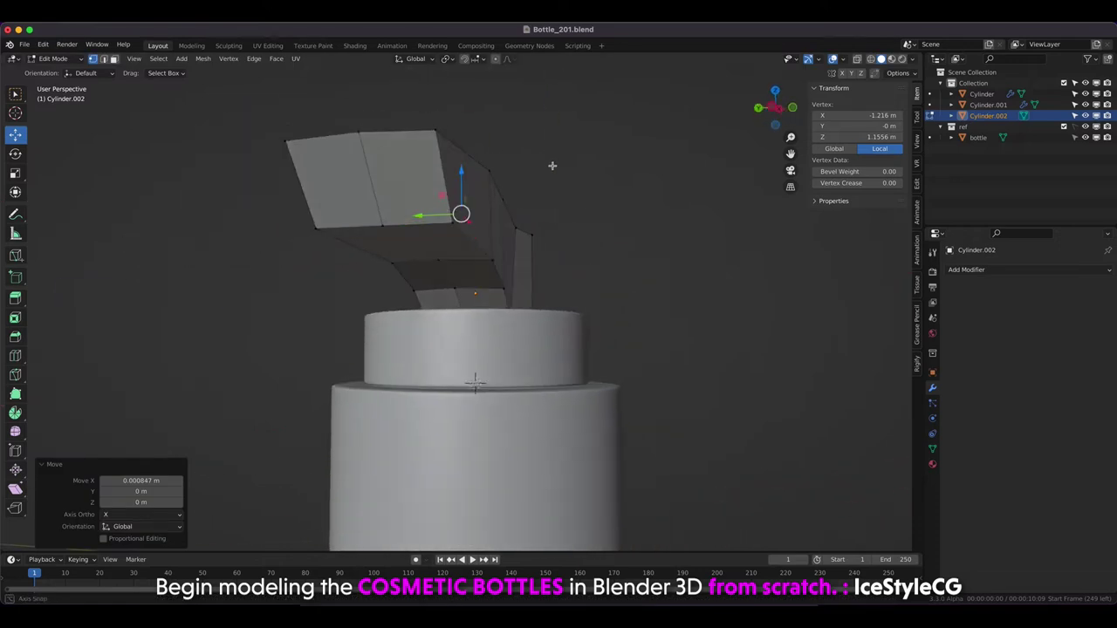
pyautogui.press('3')
pyautogui.click(411, 183)
pyautogui.press('KP_7')
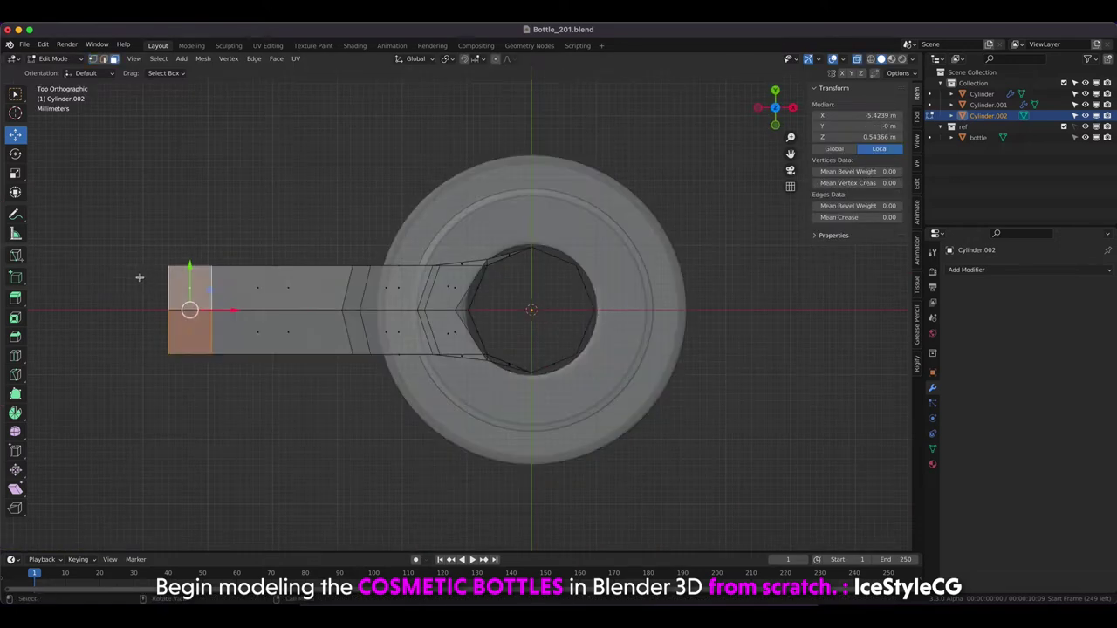
pyautogui.click(149, 295)
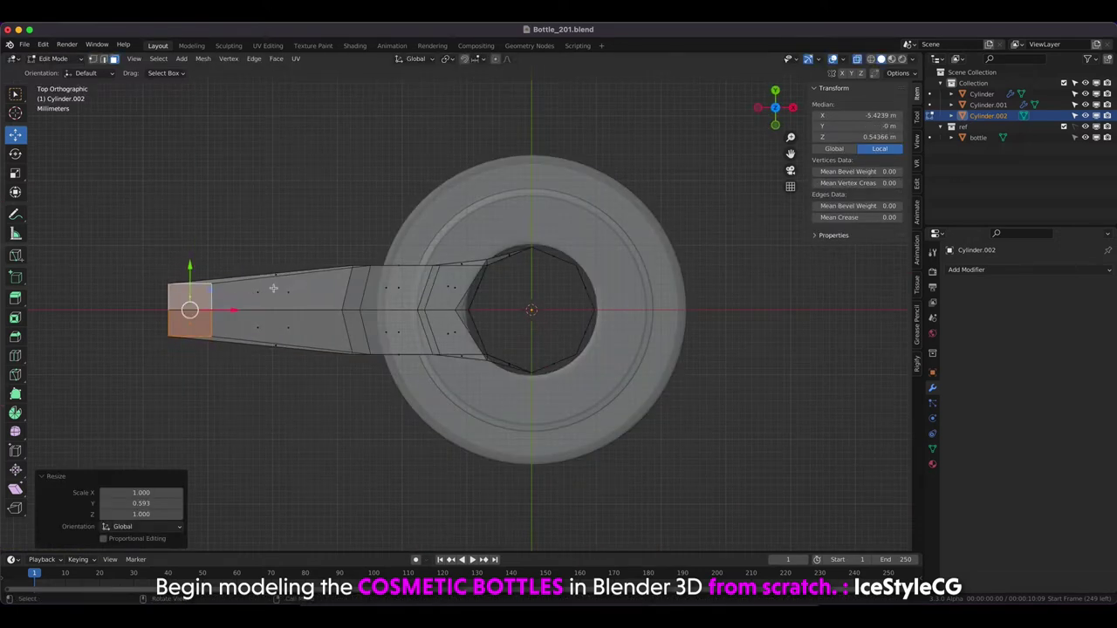
pyautogui.click(356, 368)
# Narrow the spout's middle loop along Y and fit its bottom and top edges to the reference.
pyautogui.keyDown('alt'); pyautogui.click(352, 294); pyautogui.keyUp('alt')
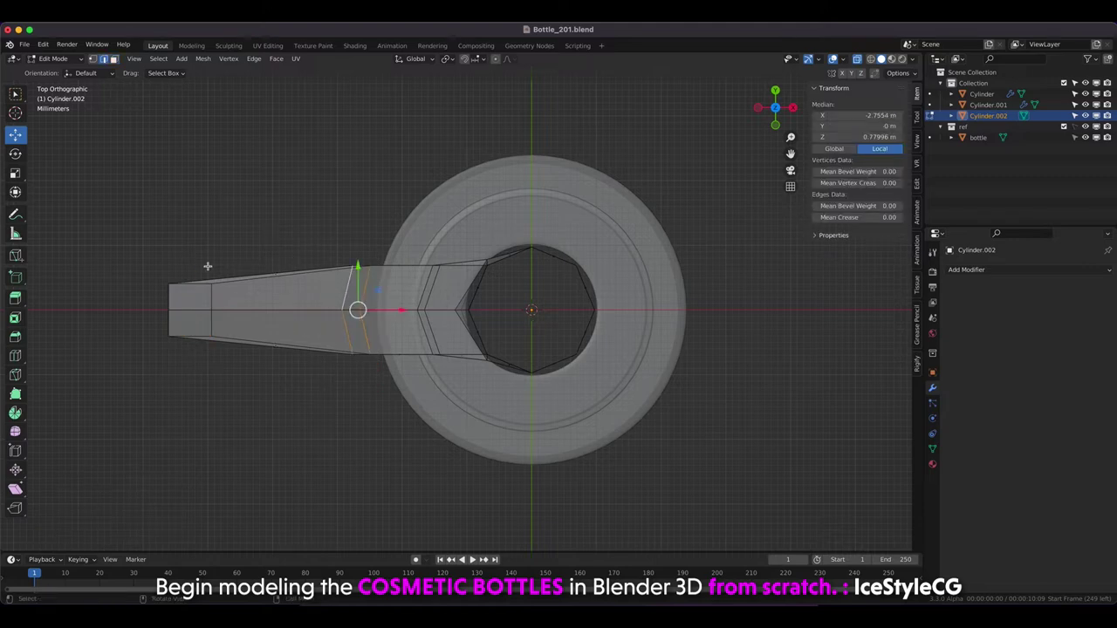
pyautogui.press('s')
pyautogui.press('y')
pyautogui.click(247, 288)
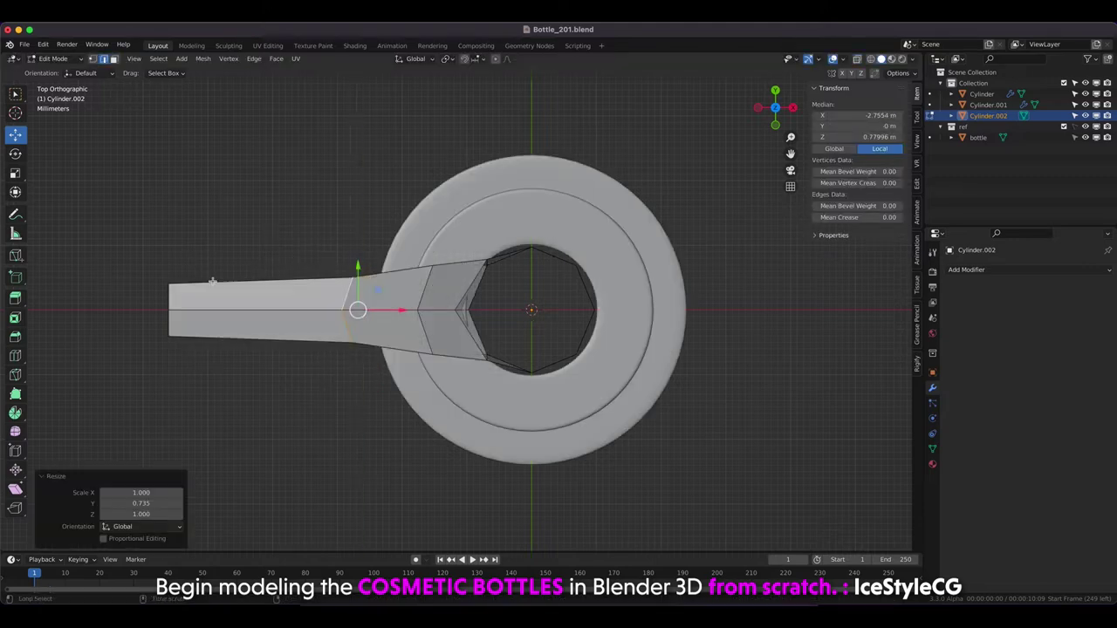
pyautogui.press('KP_1')
pyautogui.hotkey('alt', 'z')
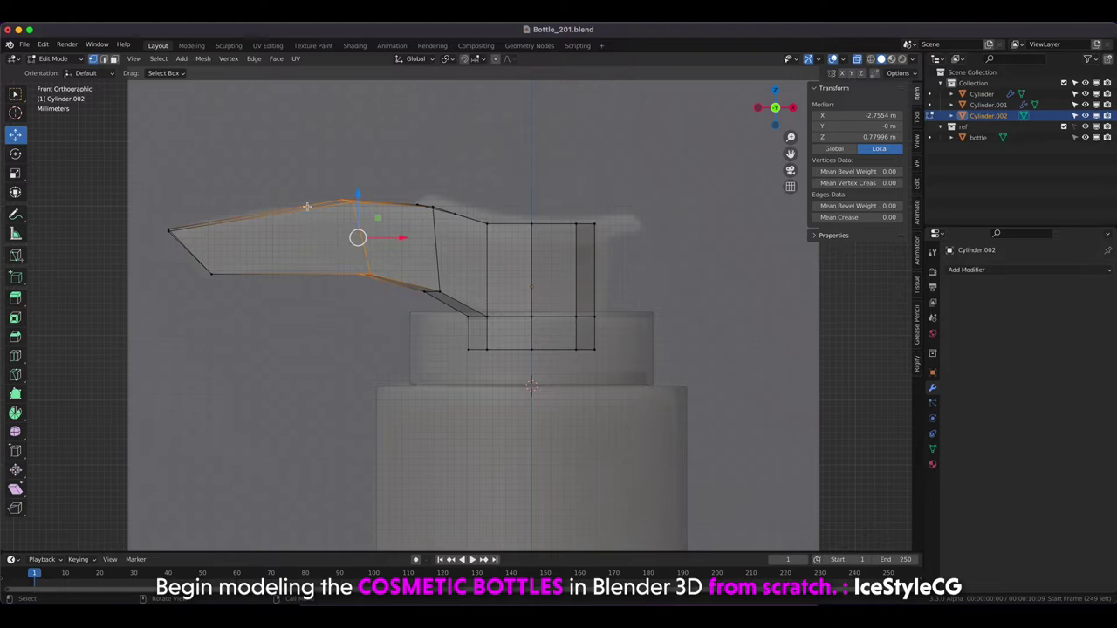
pyautogui.click(314, 207)
pyautogui.click(289, 186)
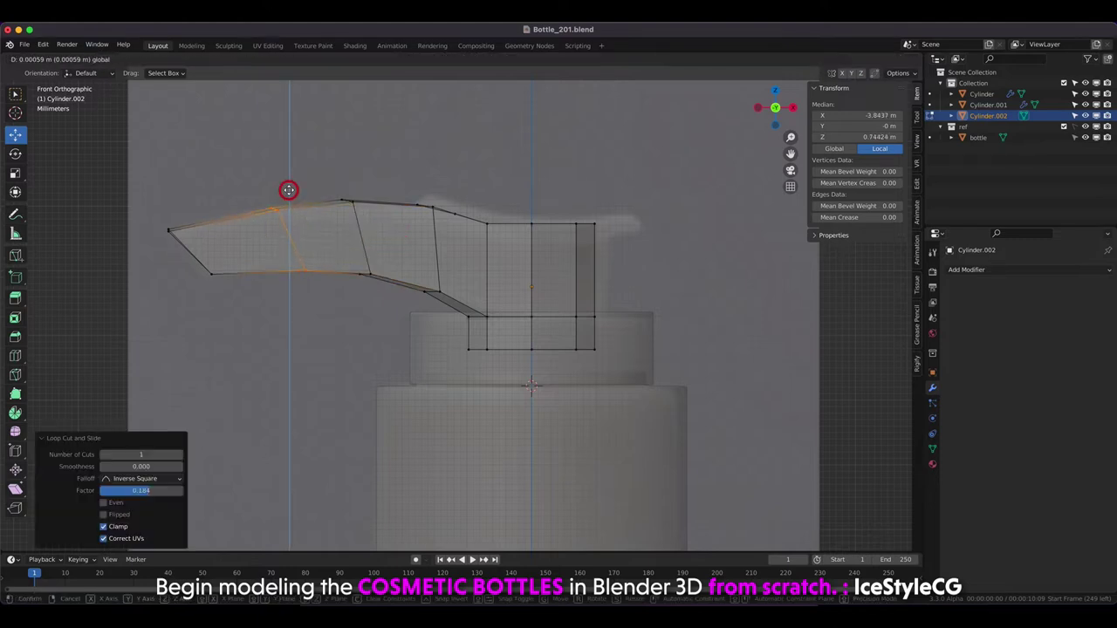
pyautogui.moveTo(319, 289)
pyautogui.mouseDown()
pyautogui.moveTo(292, 260)
pyautogui.moveTo(361, 270)
pyautogui.mouseUp()
pyautogui.moveTo(348, 203); pyautogui.dragTo(263, 212)
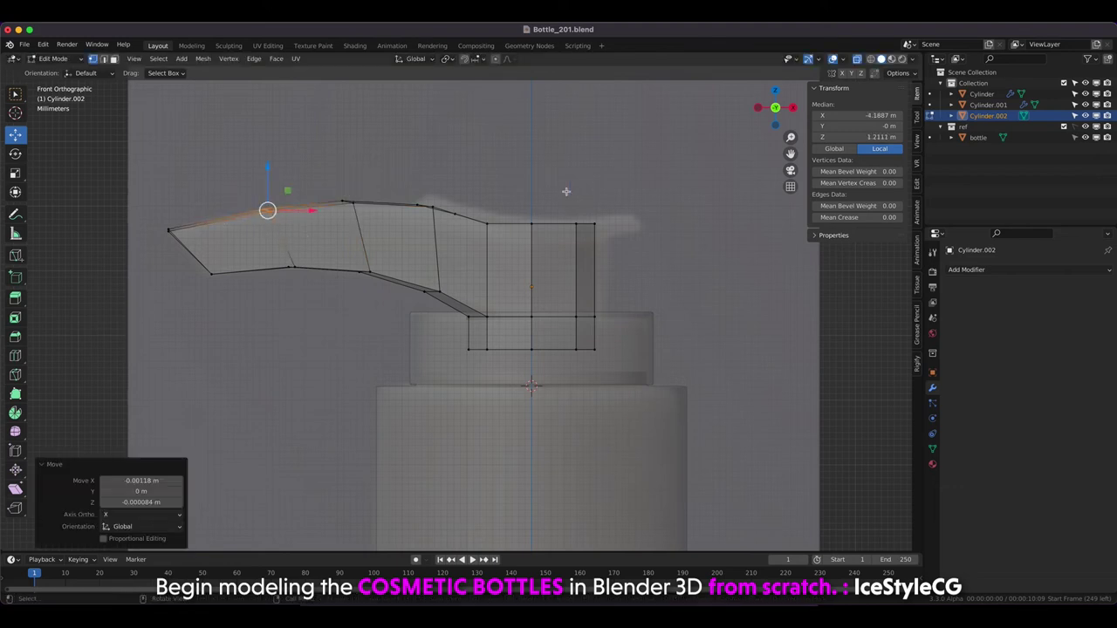
# Snap the 3D cursor to the stem's top ring.
pyautogui.click(595, 223)
pyautogui.moveTo(532, 194); pyautogui.dragTo(532, 256, button='middle')
pyautogui.keyDown('alt'); pyautogui.click(531, 253); pyautogui.keyUp('alt')
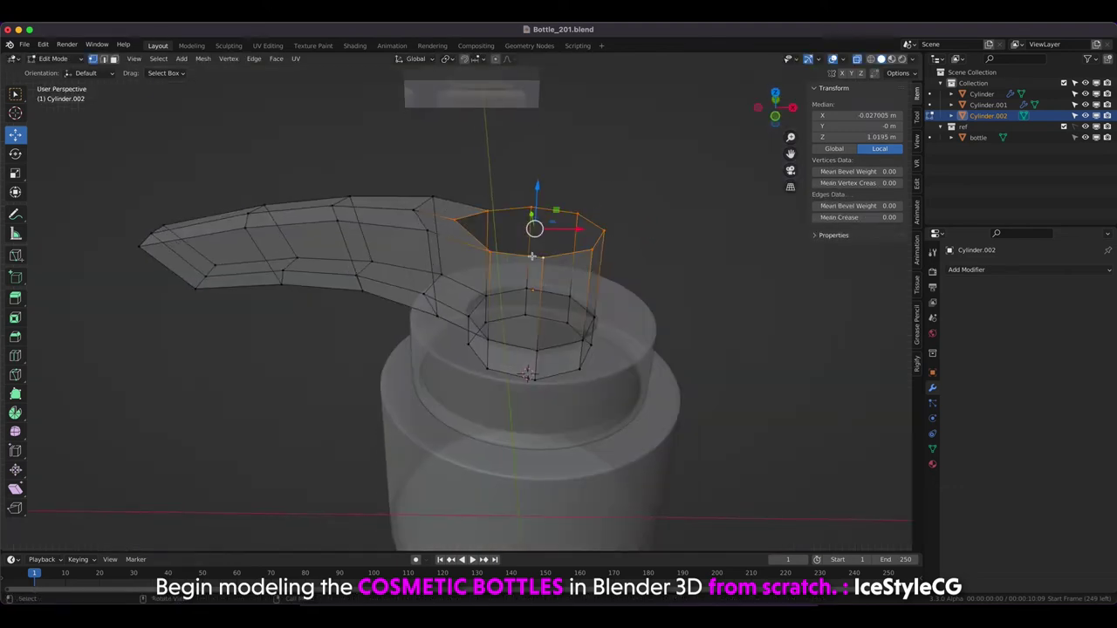
pyautogui.hotkey('shift', 's')
pyautogui.click(523, 295)
# Shift the stem's right side along X and stretch it along Y.
pyautogui.moveTo(451, 246); pyautogui.dragTo(472, 244, button='middle')
pyautogui.press('KP_1')
pyautogui.click(544, 232)
pyautogui.moveTo(610, 224); pyautogui.dragTo(613, 224)
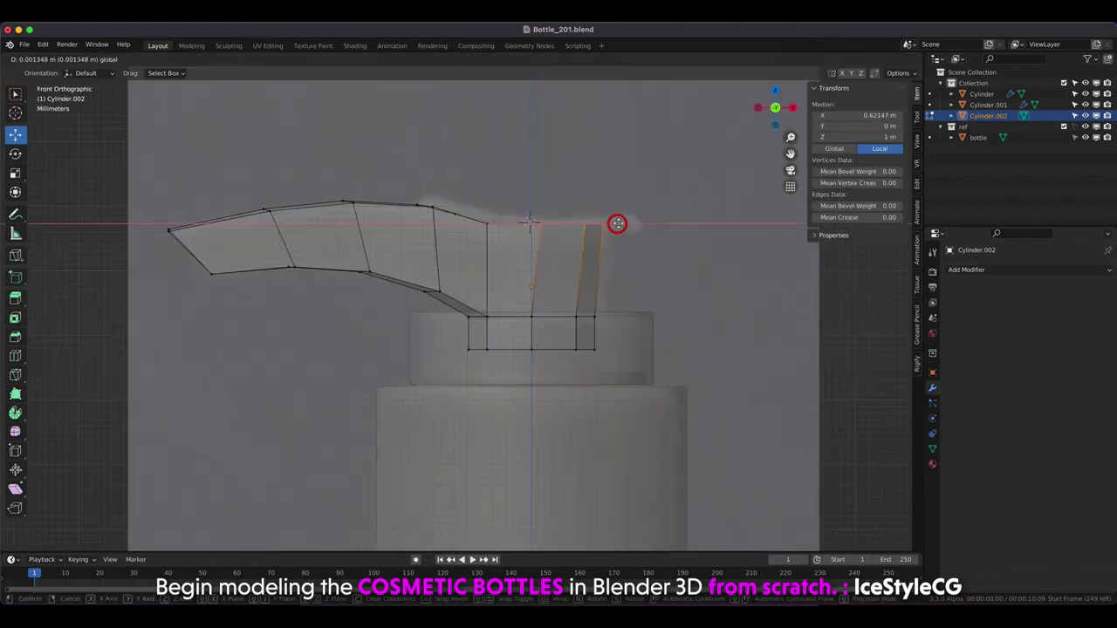
pyautogui.click(613, 224)
pyautogui.moveTo(570, 223); pyautogui.dragTo(471, 236, button='middle')
pyautogui.press('KP_7')
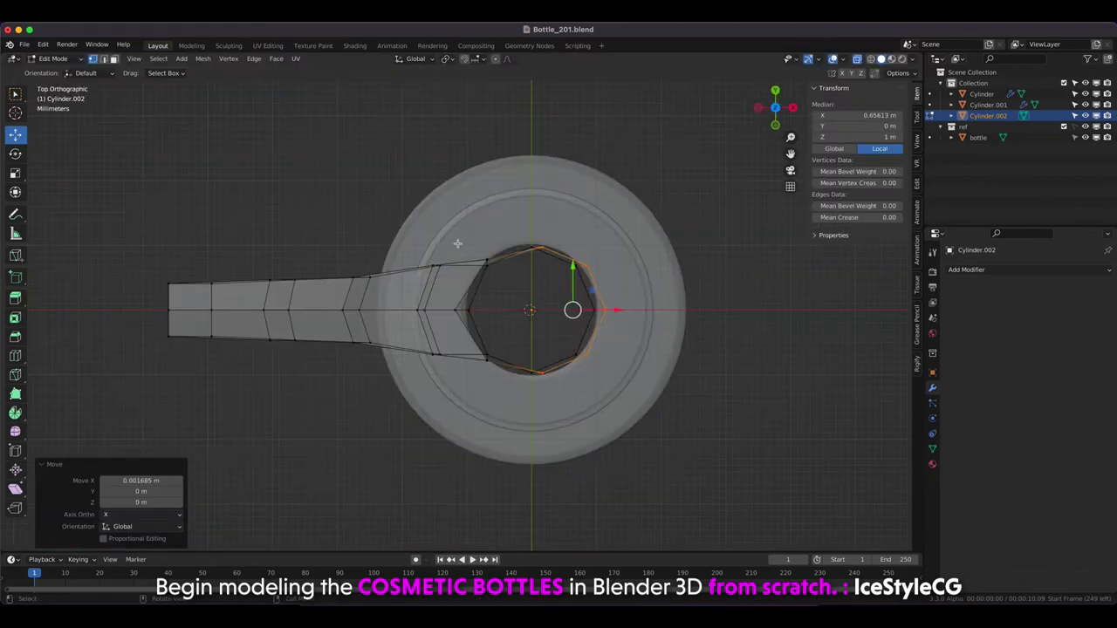
pyautogui.press('s')
pyautogui.press('y')
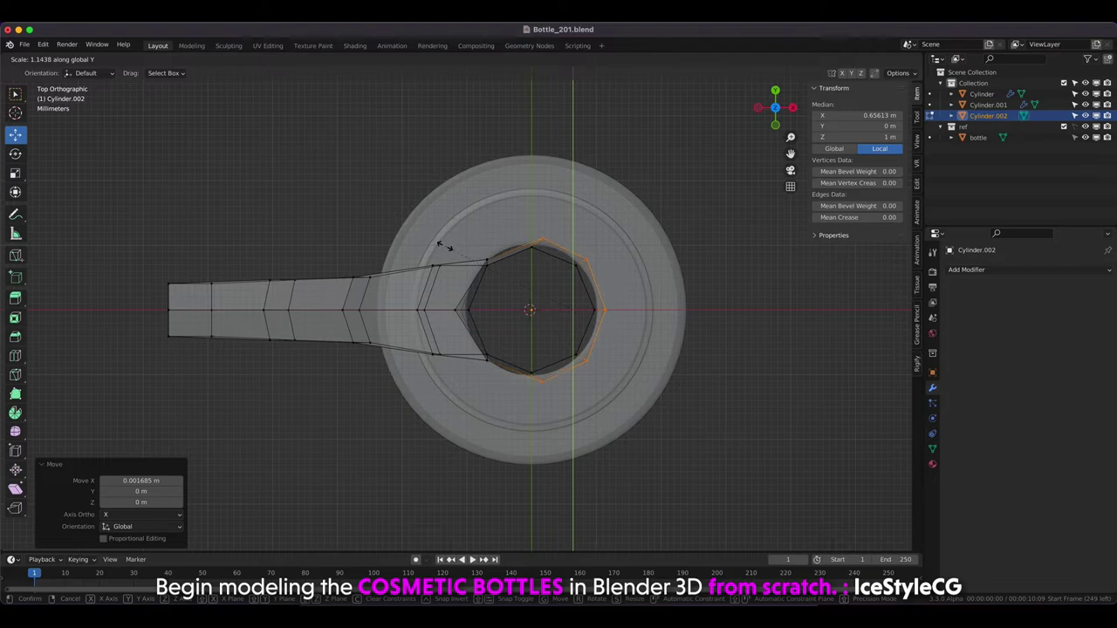
pyautogui.click(445, 247)
pyautogui.click(466, 250)
# With the pivot on the 3D cursor, enlarge the stem's inner edge loop and nudge it right.
pyautogui.keyDown('alt'); pyautogui.click(498, 257); pyautogui.keyUp('alt')
pyautogui.moveTo(498, 256); pyautogui.dragTo(465, 185, button='middle')
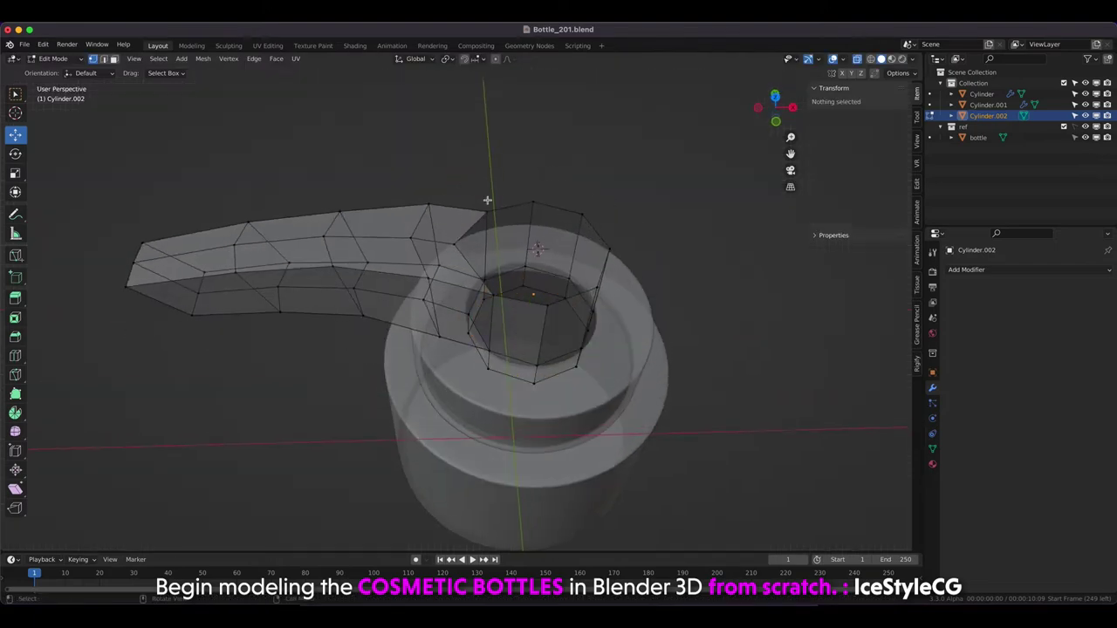
pyautogui.press('KP_7')
pyautogui.click(447, 59)
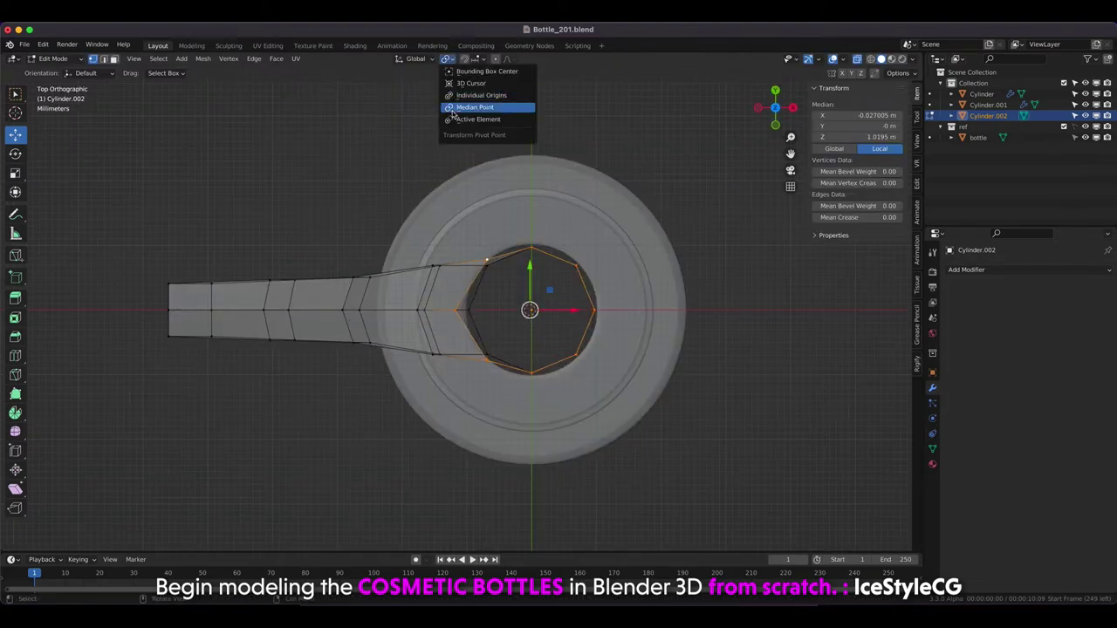
pyautogui.click(448, 83)
pyautogui.press('s')
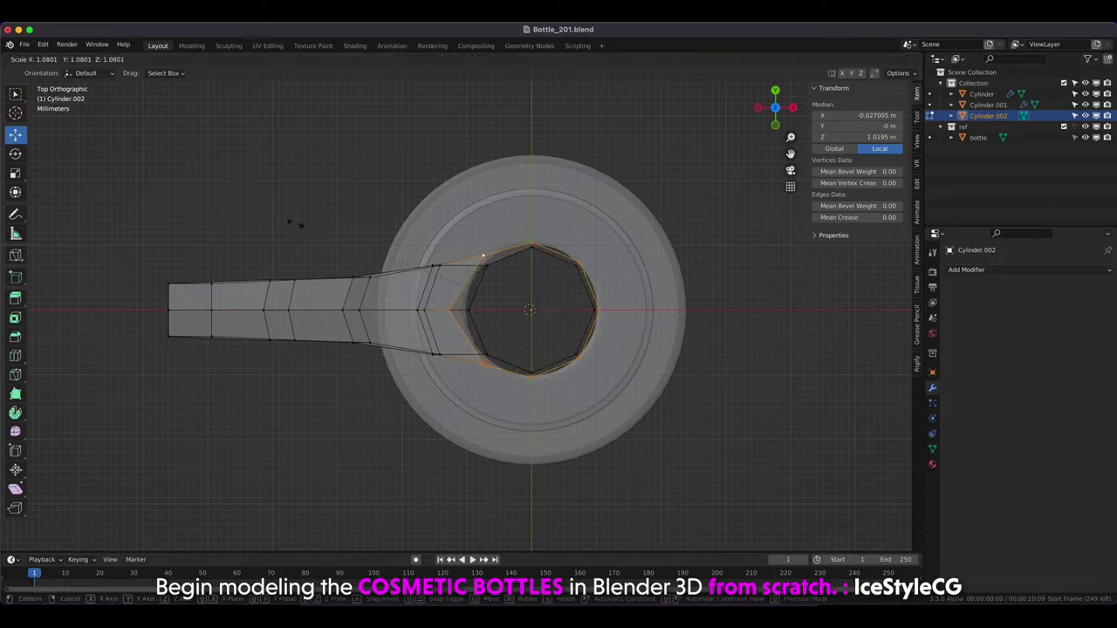
pyautogui.click(289, 220)
pyautogui.press('KP_1')
pyautogui.moveTo(570, 225); pyautogui.dragTo(578, 224)
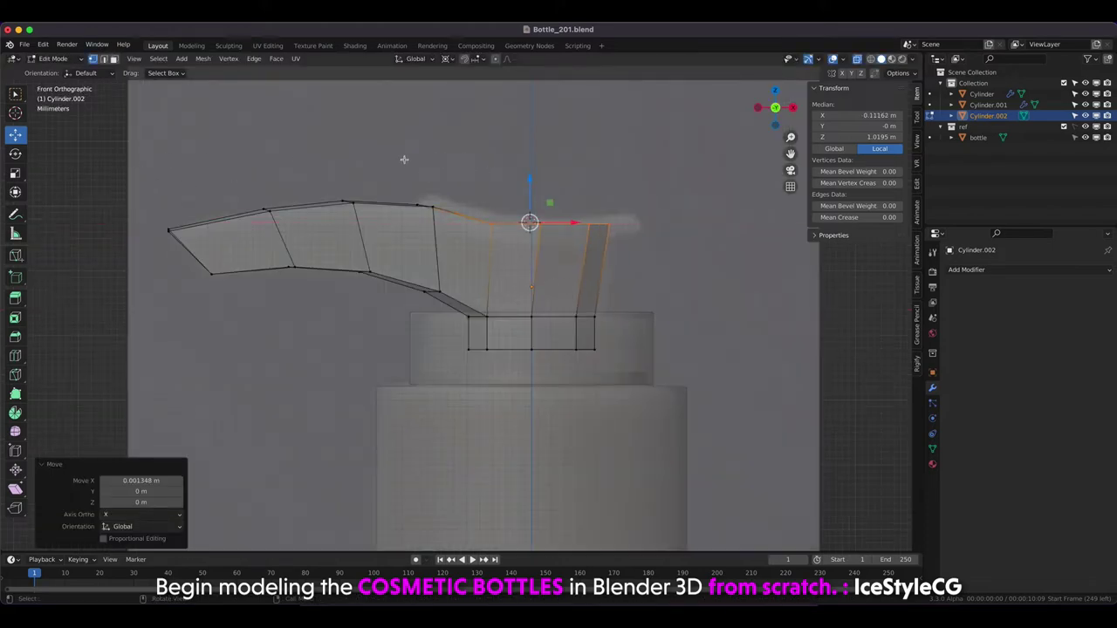
# Lower the spout's selected top vertices and reposition the upper spout vertex.
pyautogui.keyDown('shift'); pyautogui.click(349, 202); pyautogui.keyUp('shift')
pyautogui.moveTo(528, 180); pyautogui.dragTo(529, 214)
pyautogui.moveTo(530, 214); pyautogui.dragTo(488, 200, button='middle')
pyautogui.hotkey('ctrl', 'z')
pyautogui.moveTo(428, 218)
pyautogui.mouseDown()
pyautogui.moveTo(434, 210)
pyautogui.moveTo(415, 203)
pyautogui.mouseUp()
pyautogui.moveTo(415, 203); pyautogui.dragTo(411, 210, button='middle')
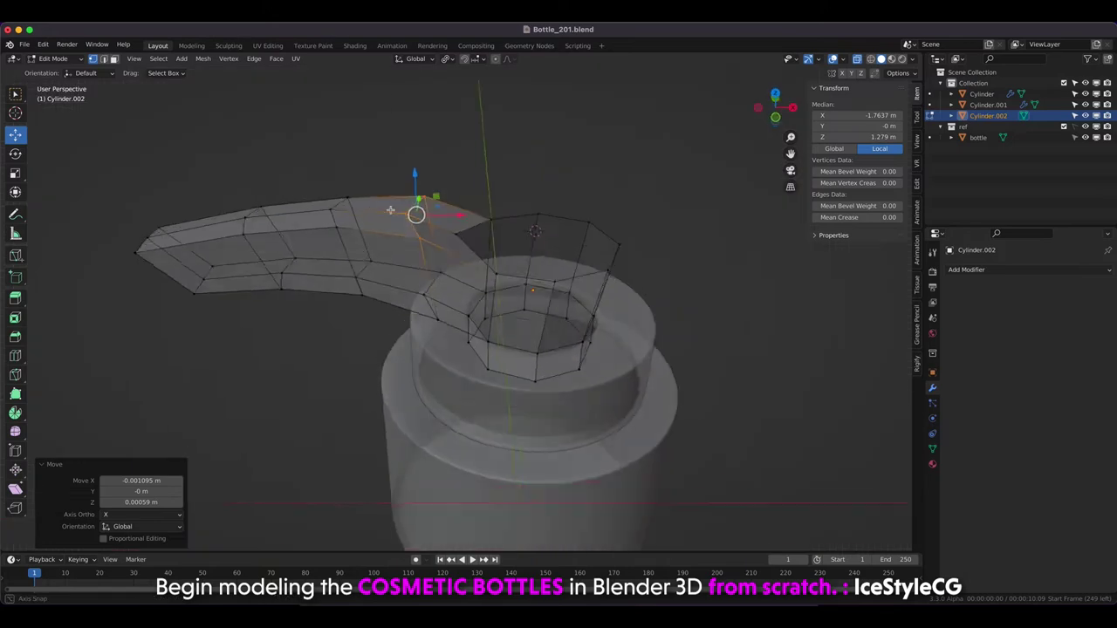
# Adjust the heights of two more spout vertices.
pyautogui.click(456, 229)
pyautogui.press('KP_1')
pyautogui.moveTo(454, 196); pyautogui.dragTo(451, 175)
pyautogui.moveTo(451, 175); pyautogui.dragTo(456, 219, button='middle')
pyautogui.keyDown('shift'); pyautogui.click(523, 225); pyautogui.keyUp('shift')
pyautogui.press('KP_1')
pyautogui.moveTo(494, 192); pyautogui.dragTo(491, 230)
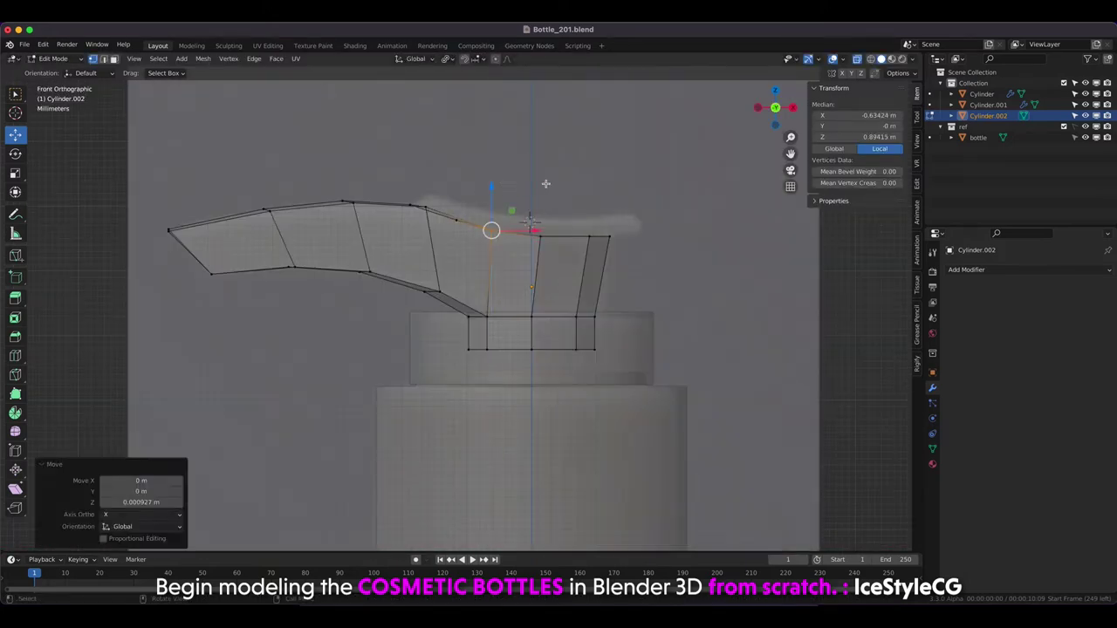
pyautogui.click(486, 299)
# Select the spout's top edge loop and move it slightly in see-through front view.
pyautogui.moveTo(486, 299)
pyautogui.mouseDown(button='middle')
pyautogui.moveTo(437, 264)
pyautogui.moveTo(491, 262)
pyautogui.moveTo(344, 264)
pyautogui.moveTo(319, 245)
pyautogui.moveTo(293, 252)
pyautogui.moveTo(369, 249)
pyautogui.moveTo(311, 244)
pyautogui.mouseUp(button='middle')
pyautogui.press('KP_3')
pyautogui.press('KP_3')
pyautogui.press('KP_1')
pyautogui.moveTo(431, 214)
pyautogui.mouseDown(button='middle')
pyautogui.moveTo(410, 261)
pyautogui.moveTo(474, 349)
pyautogui.moveTo(389, 283)
pyautogui.mouseUp(button='middle')
pyautogui.press('2')
pyautogui.keyDown('alt'); pyautogui.click(474, 348); pyautogui.keyUp('alt')
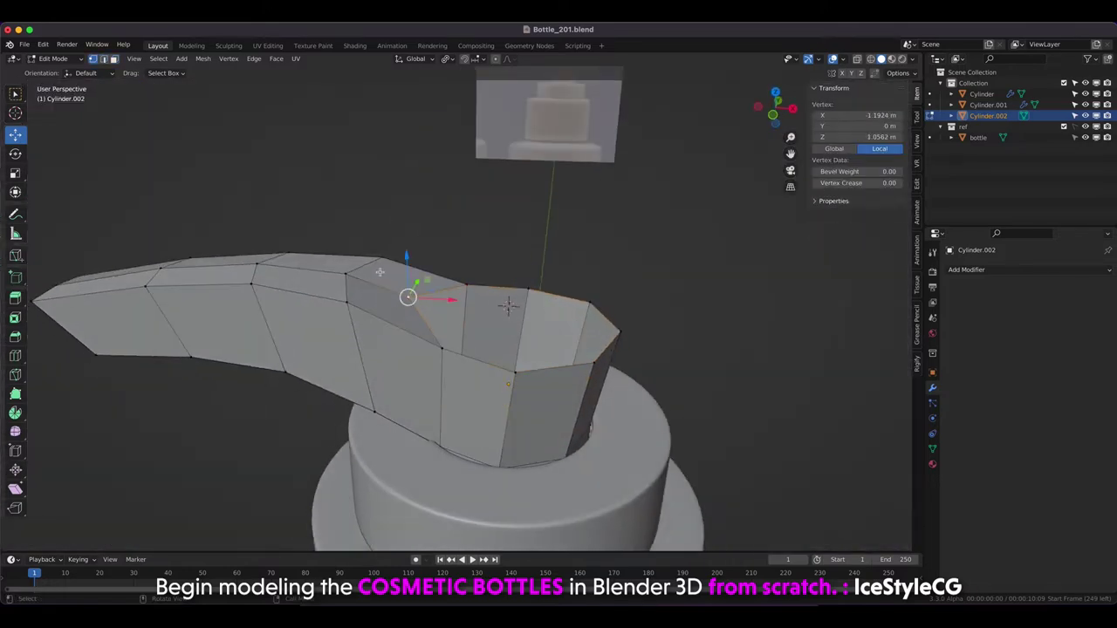
pyautogui.press('KP_1')
pyautogui.hotkey('alt', 'z')
pyautogui.press('g')
pyautogui.click(391, 291)
pyautogui.moveTo(392, 292); pyautogui.dragTo(277, 327, button='middle')
pyautogui.press('KP_1')
# Move a spout top vertex left to follow the reference nozzle.
pyautogui.click(380, 274)
pyautogui.moveTo(379, 275); pyautogui.dragTo(344, 276, button='middle')
pyautogui.press('KP_1')
pyautogui.press('g')
pyautogui.click(346, 273)
pyautogui.press('g')
pyautogui.click(317, 268)
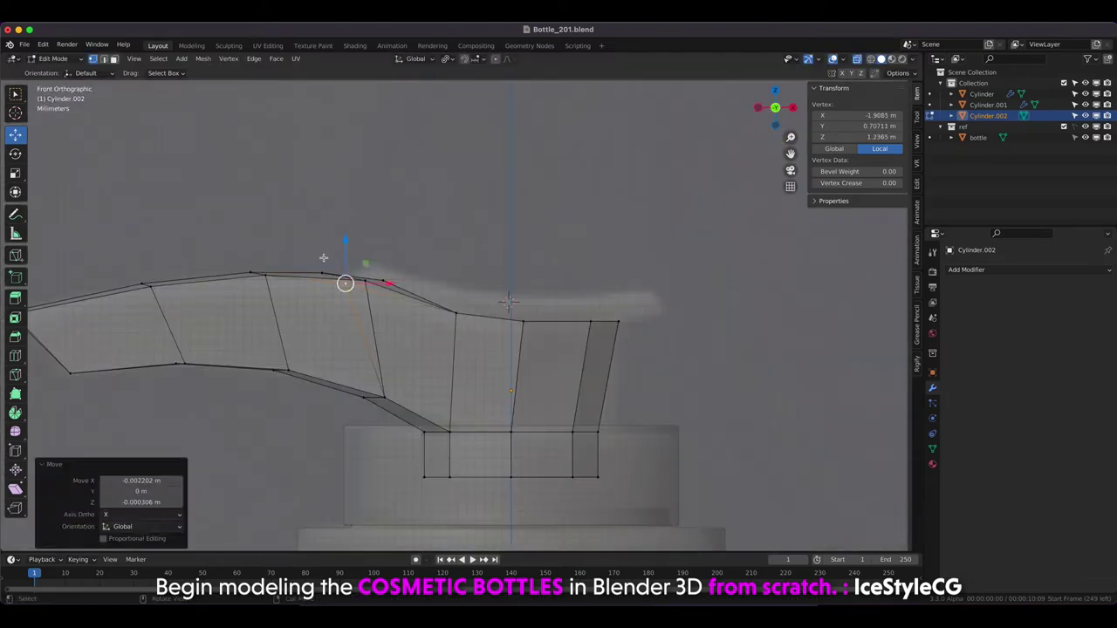
# Pull the spout's underside vertices left and inward to follow the reference curve.
pyautogui.click(365, 281)
pyautogui.moveTo(365, 280); pyautogui.dragTo(255, 282)
pyautogui.click(255, 282)
pyautogui.keyDown('shift'); pyautogui.moveTo(197, 236); pyautogui.dragTo(308, 223, button='middle'); pyautogui.keyUp('shift')
pyautogui.click(260, 273)
pyautogui.click(252, 278)
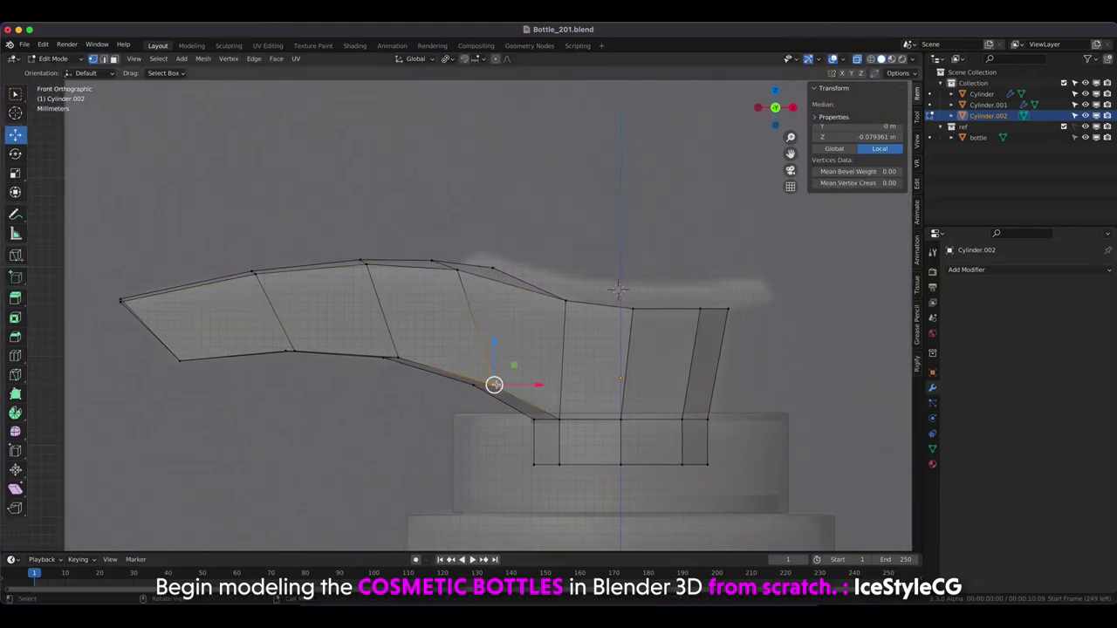
pyautogui.moveTo(495, 385); pyautogui.dragTo(476, 378)
pyautogui.click(397, 358)
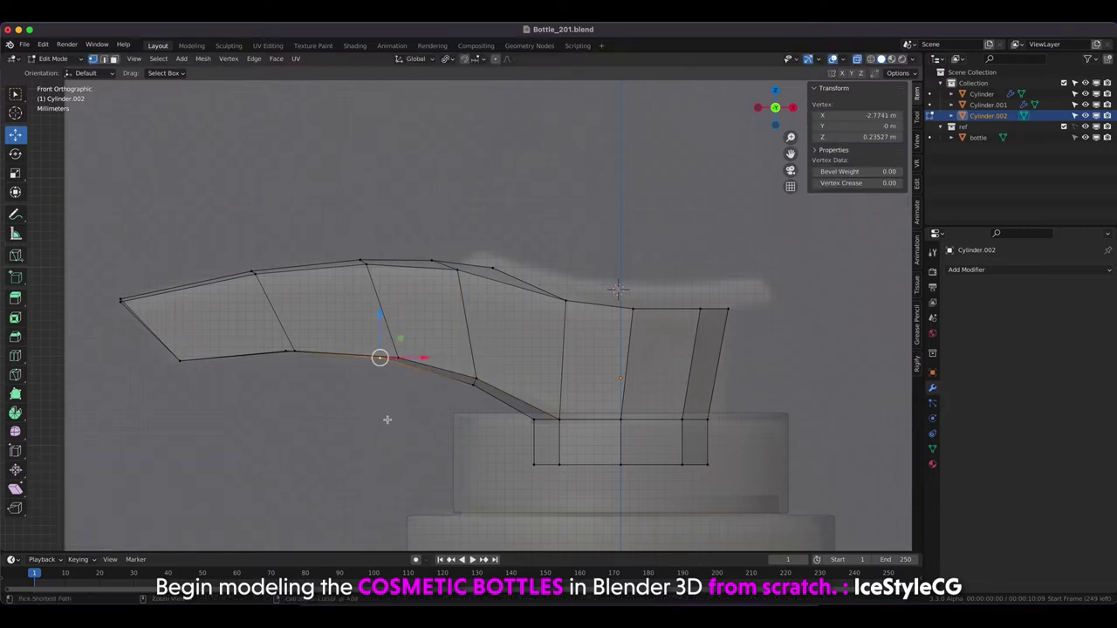
pyautogui.moveTo(379, 342); pyautogui.dragTo(381, 342)
pyautogui.moveTo(294, 343); pyautogui.dragTo(282, 340)
# Fine-tune an underside vertex and raise a top-edge vertex near the spout tip.
pyautogui.click(262, 416)
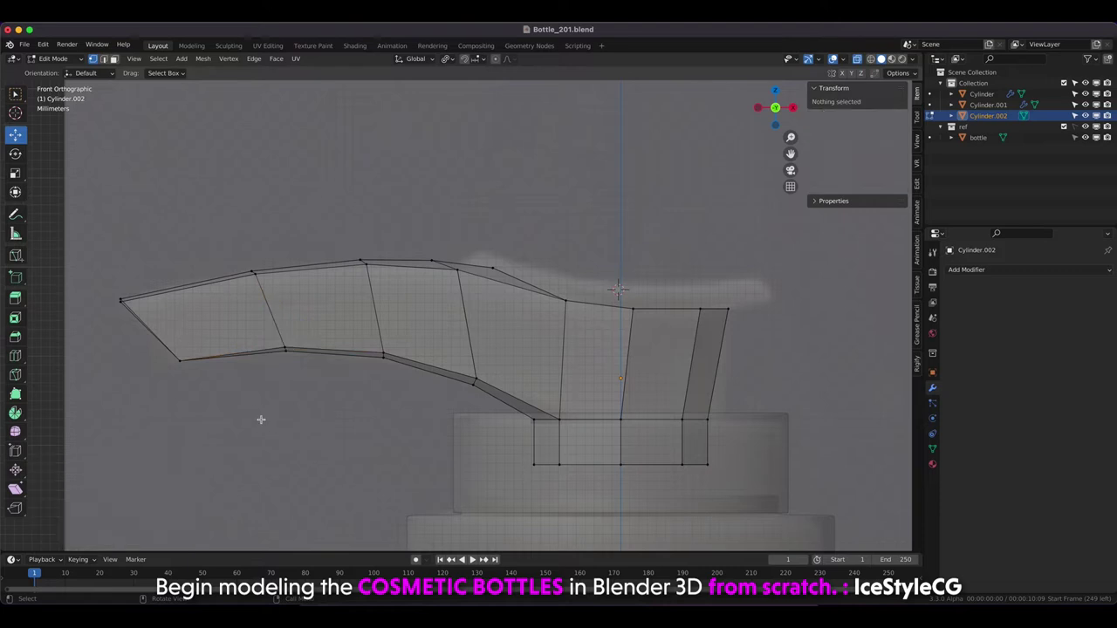
pyautogui.moveTo(262, 416); pyautogui.dragTo(289, 286, button='middle')
pyautogui.press('KP_1')
pyautogui.moveTo(173, 352); pyautogui.dragTo(179, 352)
pyautogui.click(439, 229)
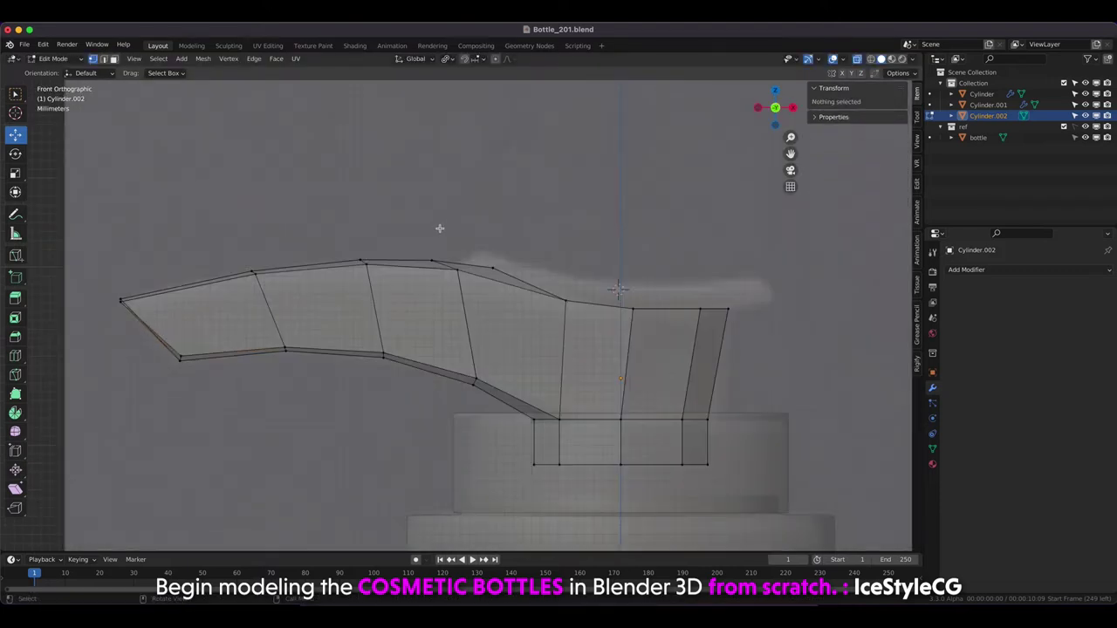
pyautogui.keyDown('shift'); pyautogui.moveTo(465, 237); pyautogui.dragTo(435, 251, button='middle'); pyautogui.keyUp('shift')
pyautogui.moveTo(331, 273); pyautogui.dragTo(333, 282)
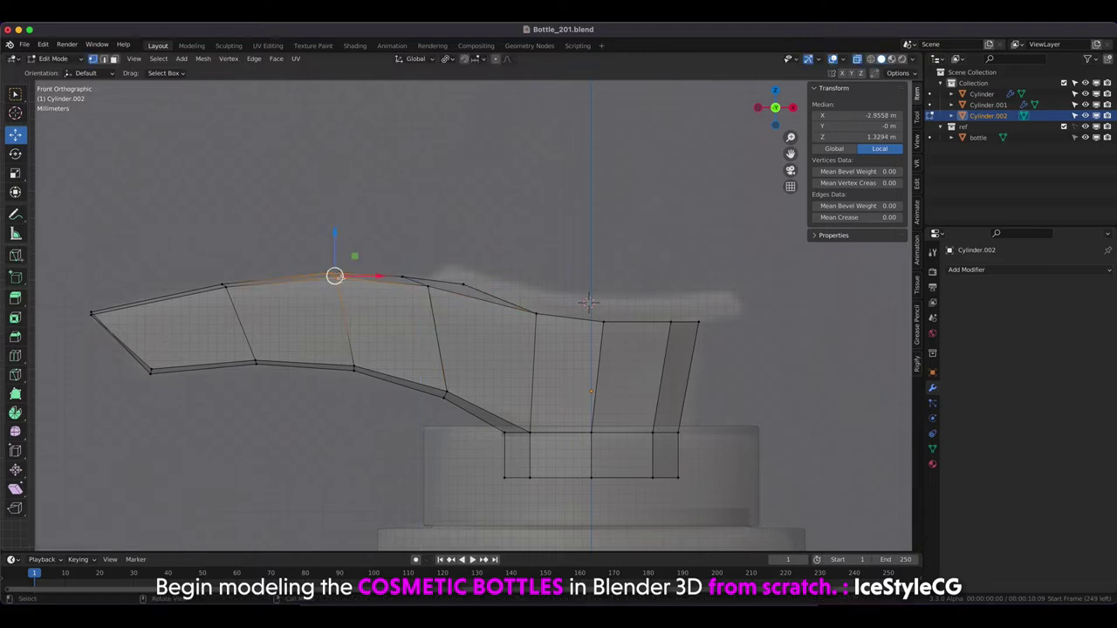
# Scale the stem's top ring to 1.373, shift it sideways, and raise it slightly.
pyautogui.moveTo(384, 200); pyautogui.dragTo(422, 267, button='middle')
pyautogui.keyDown('alt'); pyautogui.click(453, 295); pyautogui.keyUp('alt')
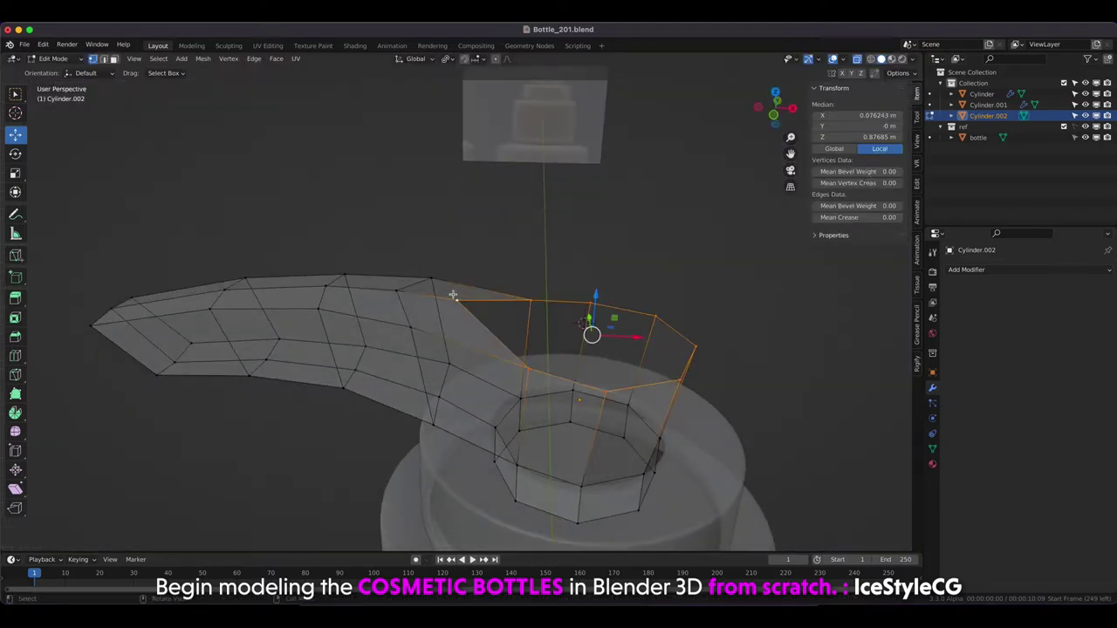
pyautogui.press('KP_1')
pyautogui.hotkey('alt', 'z')
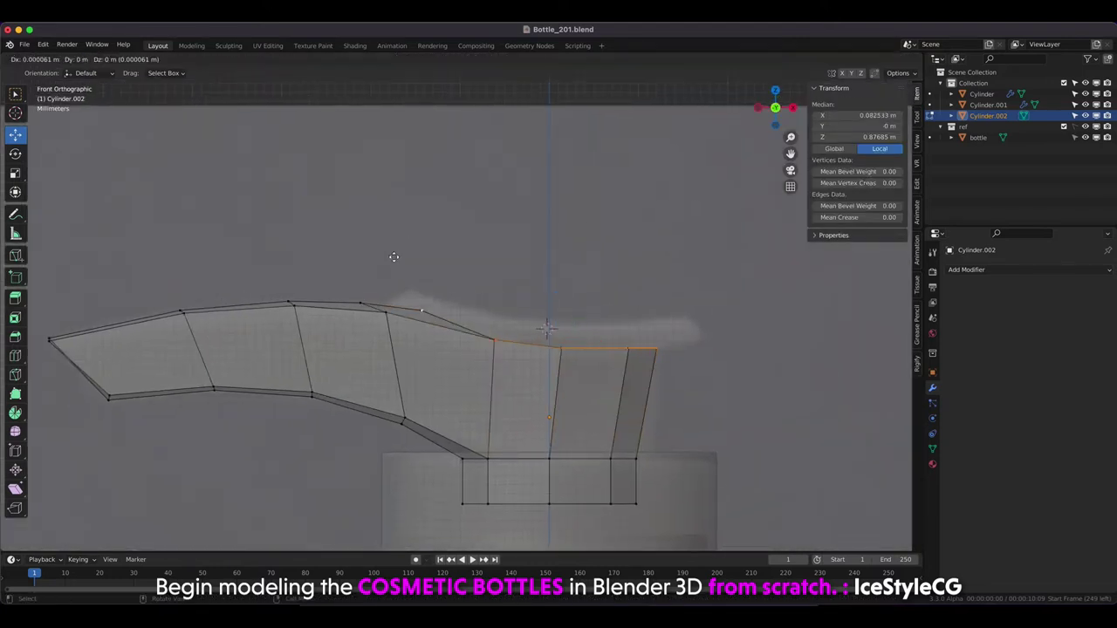
pyautogui.click(335, 251)
pyautogui.press('g')
pyautogui.moveTo(549, 340)
pyautogui.mouseDown(button='middle')
pyautogui.moveTo(588, 340)
pyautogui.moveTo(563, 294)
pyautogui.moveTo(623, 312)
pyautogui.mouseUp(button='middle')
pyautogui.click(588, 339)
pyautogui.press('g')
pyautogui.click(563, 295)
pyautogui.press('KP_1')
pyautogui.hotkey('alt', 'z')
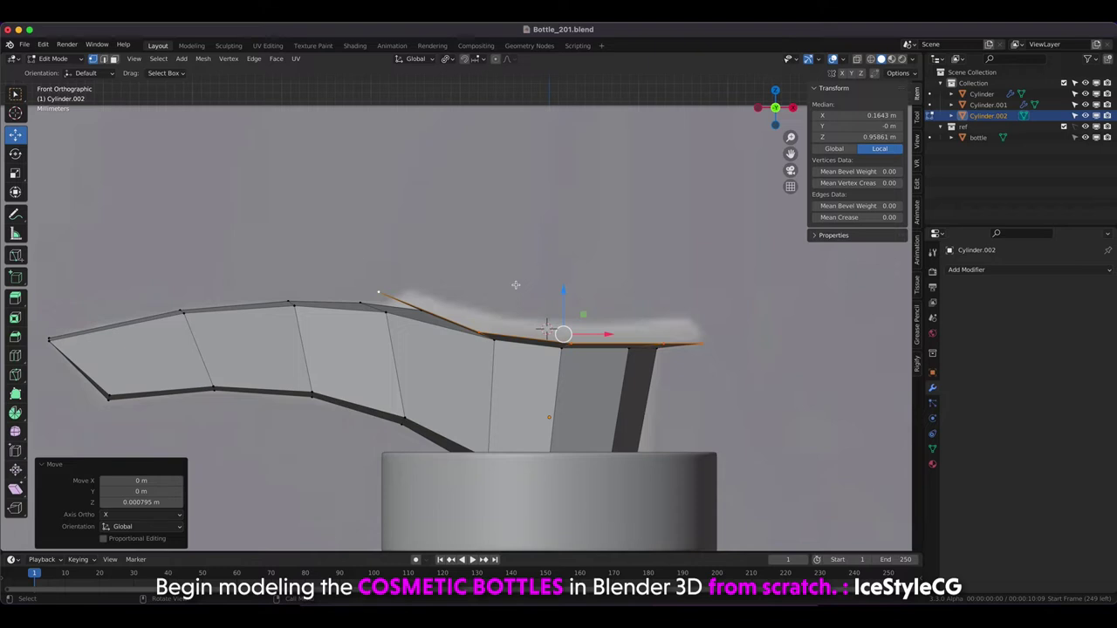
# Extrude the stem's top rim and scale it inward to form the flared lip.
pyautogui.click(514, 262)
pyautogui.moveTo(514, 262); pyautogui.dragTo(489, 227, button='middle')
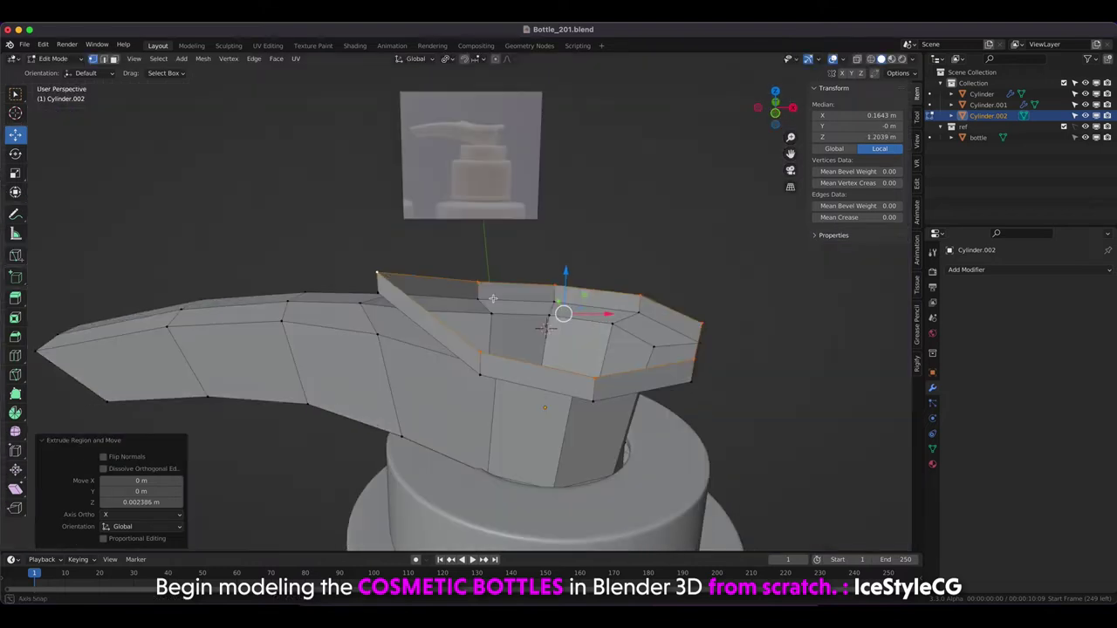
pyautogui.press('e')
pyautogui.press('s')
pyautogui.click(432, 253)
pyautogui.press('KP_1')
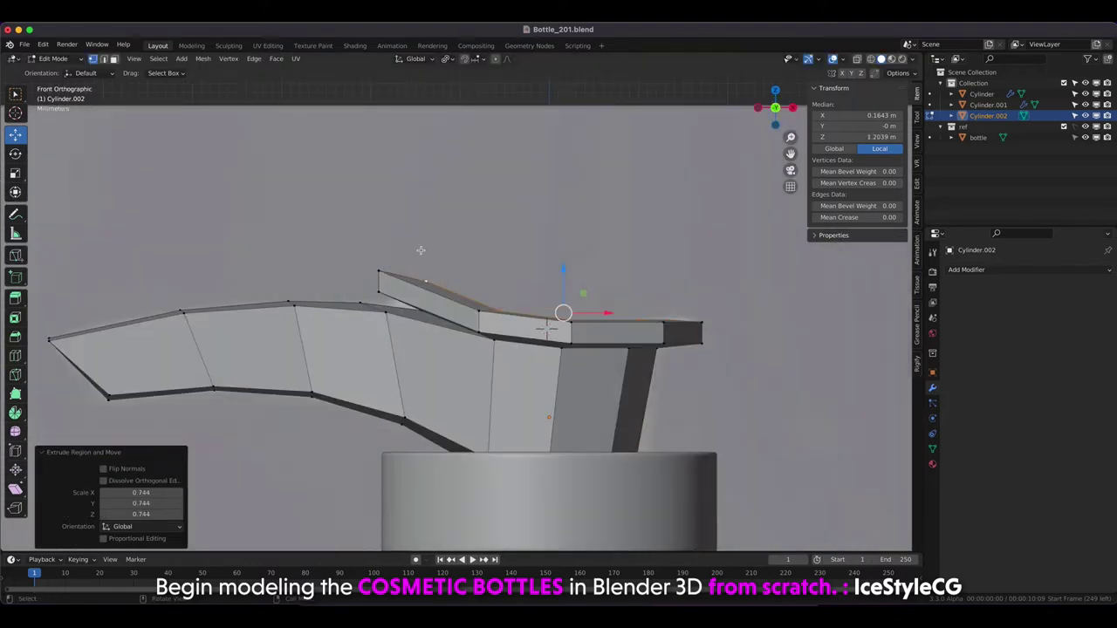
pyautogui.hotkey('alt', 'z')
pyautogui.click(419, 252)
pyautogui.moveTo(426, 284); pyautogui.dragTo(428, 289)
# Move the rim's edge loop along Z to set its height.
pyautogui.moveTo(429, 289)
pyautogui.mouseDown(button='middle')
pyautogui.moveTo(495, 286)
pyautogui.moveTo(457, 264)
pyautogui.moveTo(451, 195)
pyautogui.mouseUp(button='middle')
pyautogui.keyDown('alt'); pyautogui.click(495, 286); pyautogui.keyUp('alt')
pyautogui.press('KP_1')
pyautogui.press('g')
pyautogui.press('z')
pyautogui.press('Return')
pyautogui.press('KP_7')
pyautogui.hotkey('alt', 'z')
# Shrink the inner rim loop toward the centre of the opening.
pyautogui.keyDown('alt'); pyautogui.click(463, 249); pyautogui.keyUp('alt')
pyautogui.press('s')
pyautogui.click(477, 254)
pyautogui.press('KP_1')
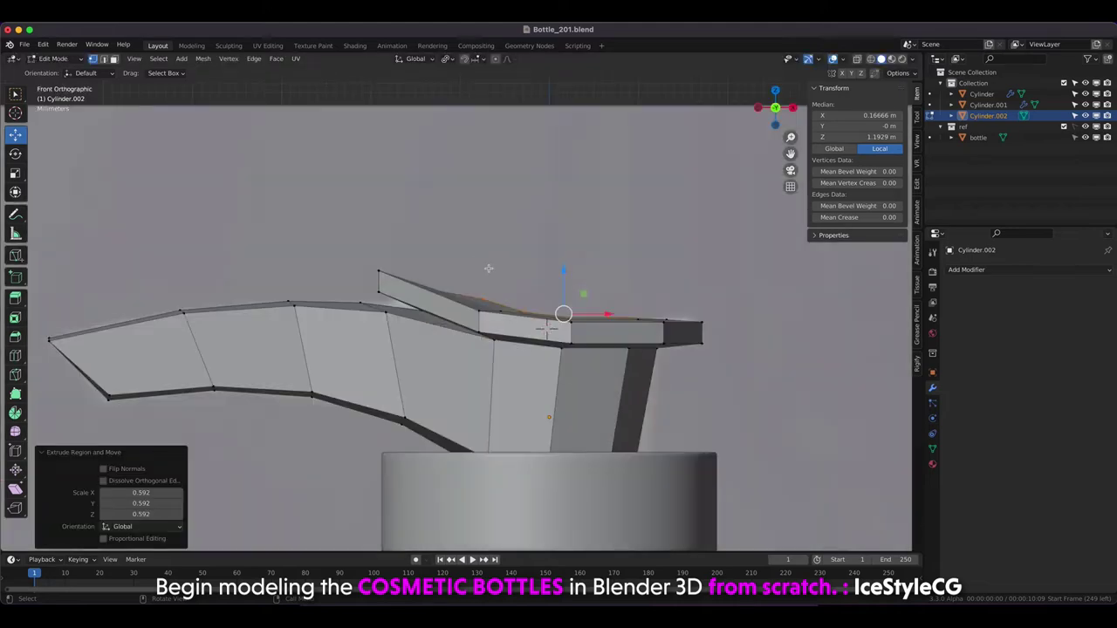
pyautogui.click(494, 300)
pyautogui.moveTo(484, 271)
pyautogui.mouseDown(button='middle')
pyautogui.moveTo(481, 291)
pyautogui.moveTo(435, 293)
pyautogui.mouseUp(button='middle')
pyautogui.press('KP_1')
# Grid Fill the central hole's edge loop, then delete those grid faces.
pyautogui.keyDown('shift'); pyautogui.click(434, 292); pyautogui.keyUp('shift')
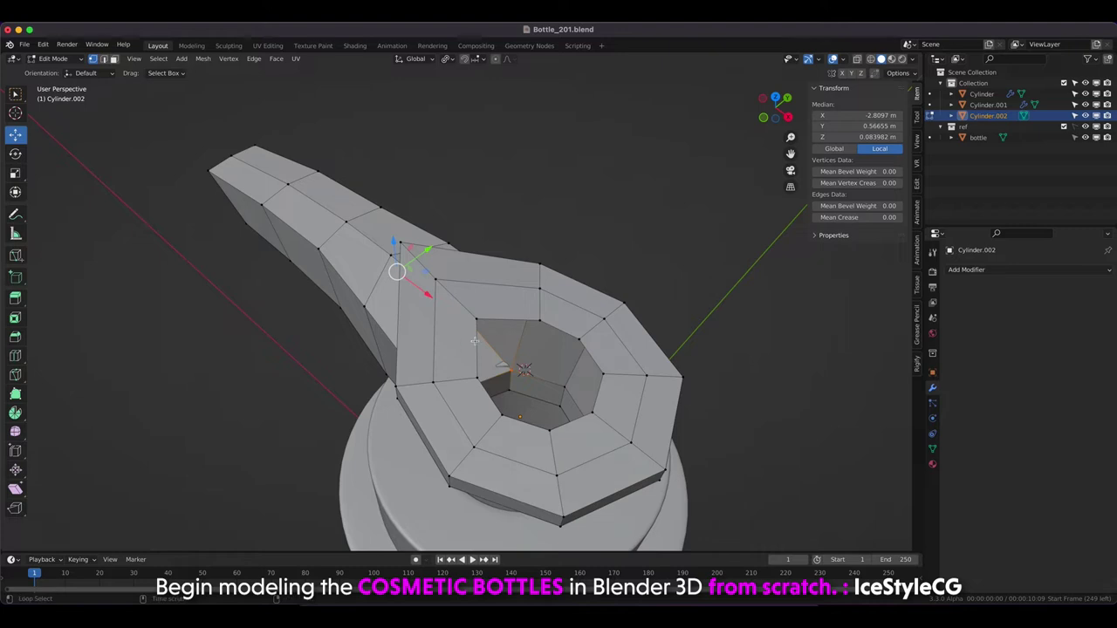
pyautogui.click(276, 59)
pyautogui.click(283, 189)
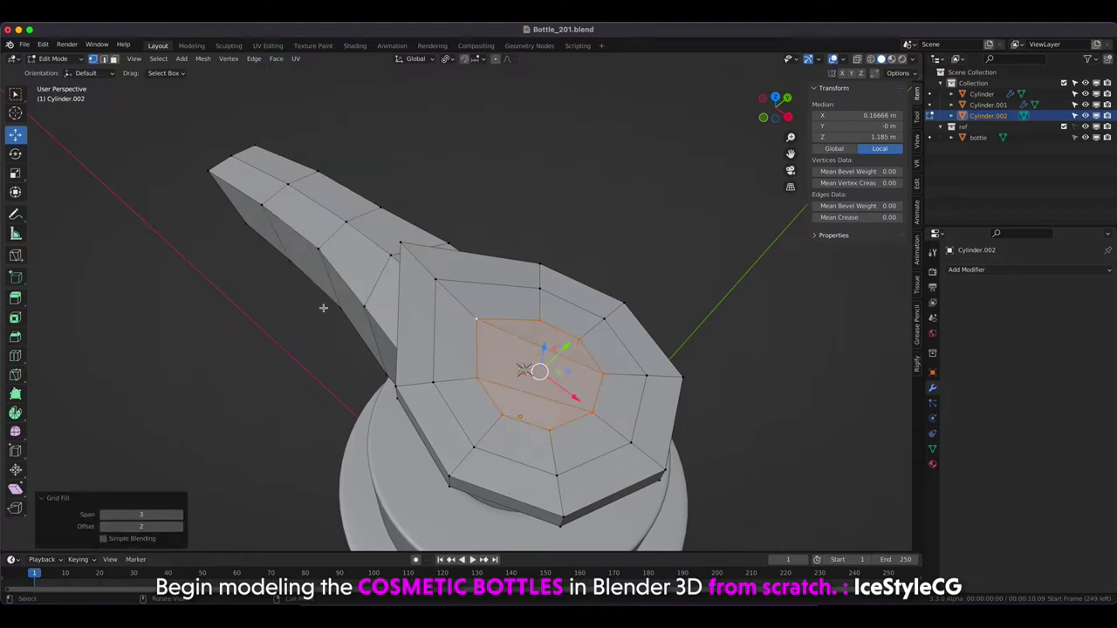
pyautogui.press('KP_7')
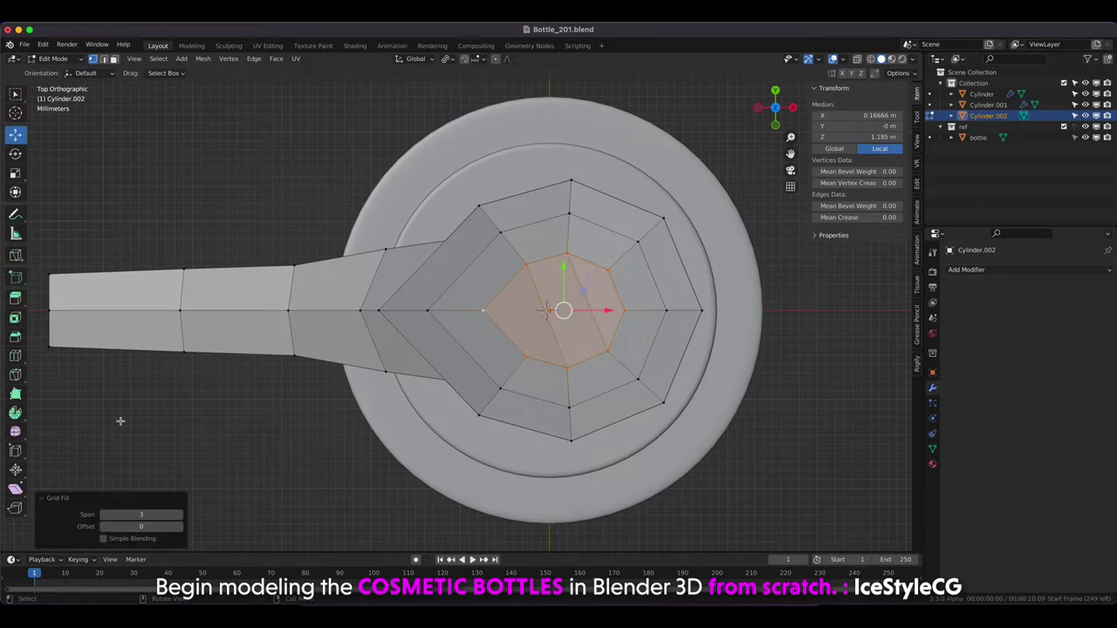
pyautogui.press('x')
pyautogui.click(470, 324)
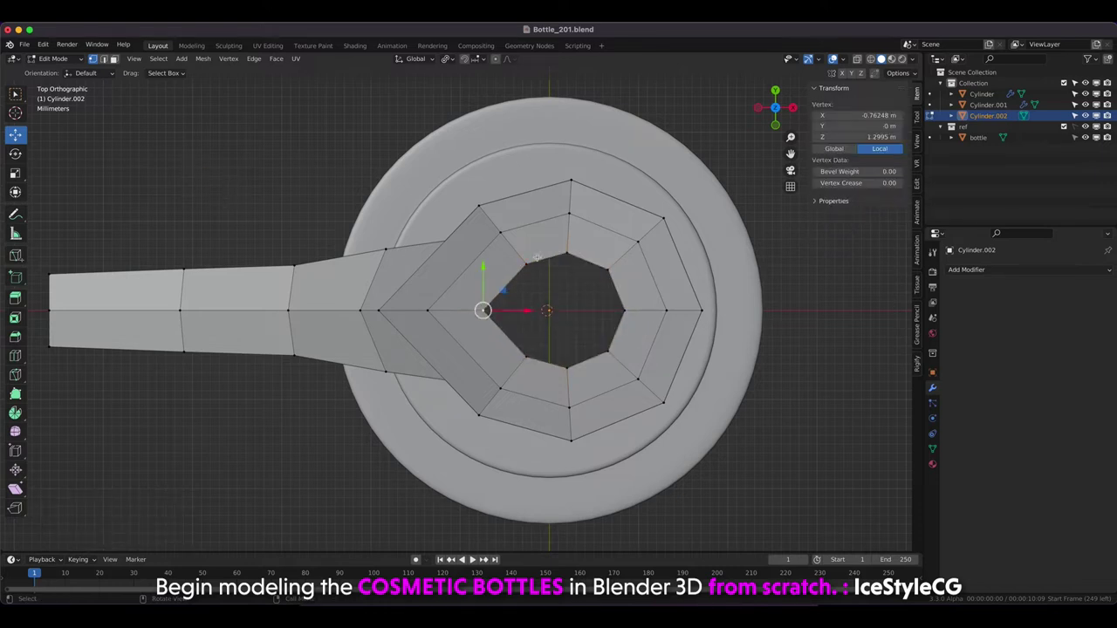
# Close the octagonal hole with a single face and return to object mode.
pyautogui.press('f')
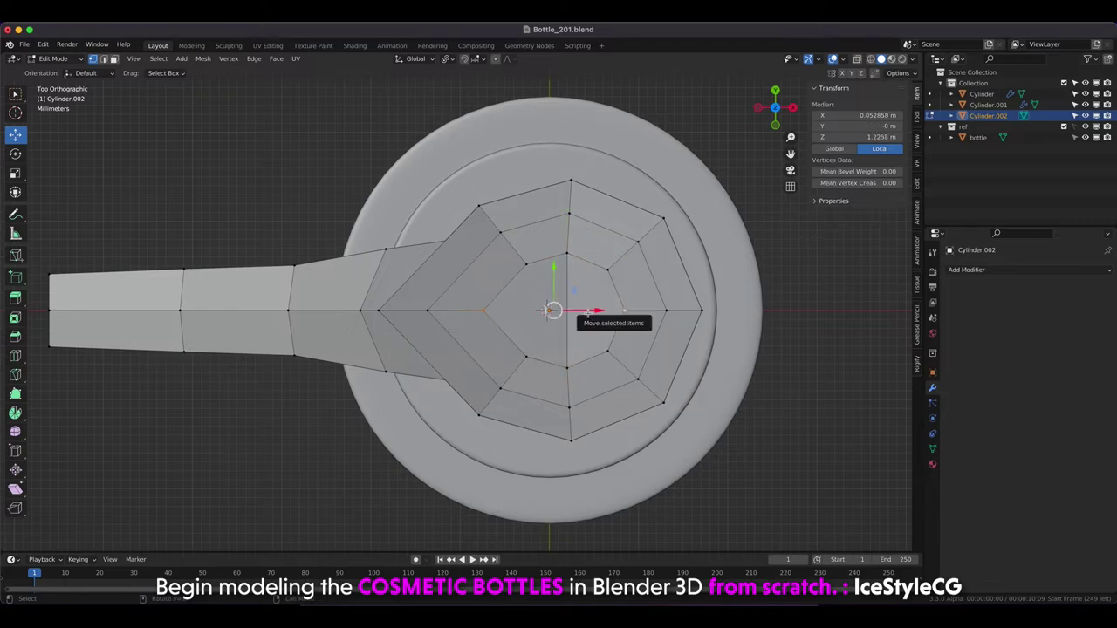
pyautogui.hotkey('alt', 'a')
pyautogui.moveTo(287, 218)
pyautogui.mouseDown(button='middle')
pyautogui.moveTo(310, 159)
pyautogui.moveTo(506, 261)
pyautogui.mouseUp(button='middle')
pyautogui.press('Tab')
pyautogui.press('KP_1')
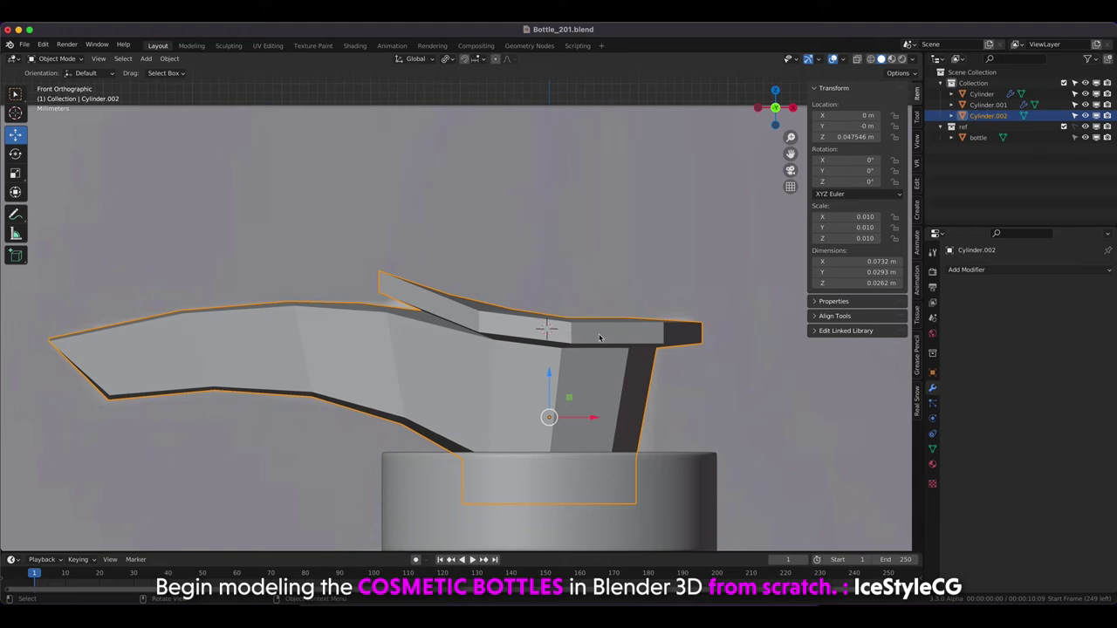
# Add a Subdivision Surface modifier to the pump head with 3 viewport levels.
pyautogui.click(966, 270)
pyautogui.click(925, 468)
pyautogui.press('Return')
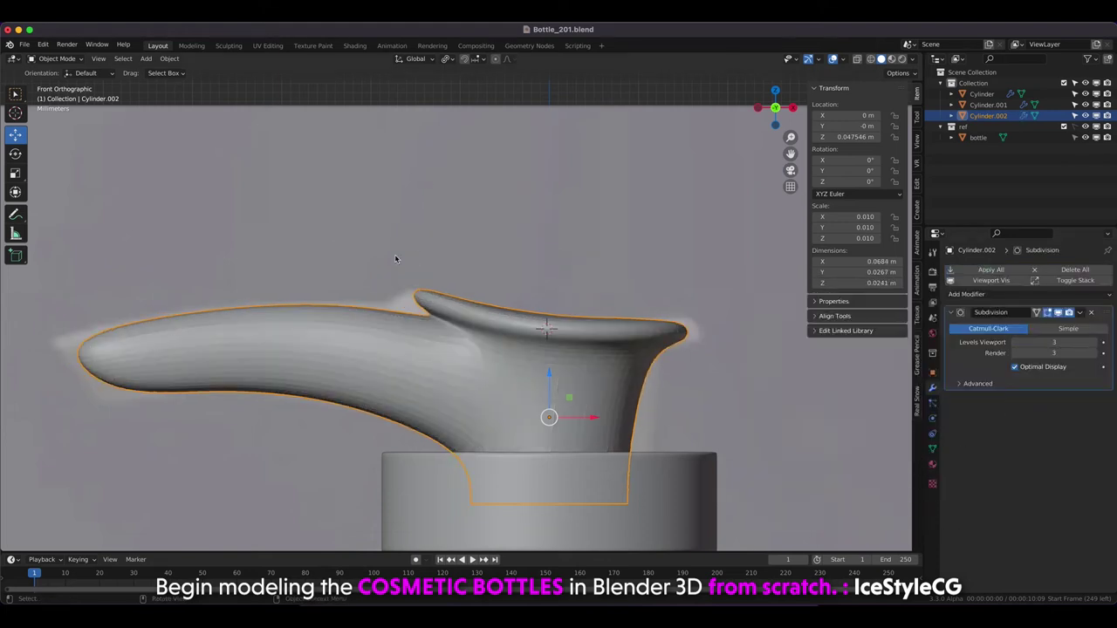
pyautogui.press('Tab')
# Loop cut near the spout tip and inset the tip faces.
pyautogui.keyDown('shift'); pyautogui.moveTo(318, 242); pyautogui.dragTo(458, 186, button='middle'); pyautogui.keyUp('shift')
pyautogui.scroll(2, 305, 253)
pyautogui.click(232, 287)
pyautogui.click(178, 323)
pyautogui.click(215, 375)
pyautogui.moveTo(215, 377); pyautogui.dragTo(205, 381)
pyautogui.moveTo(206, 381); pyautogui.dragTo(269, 289, button='middle')
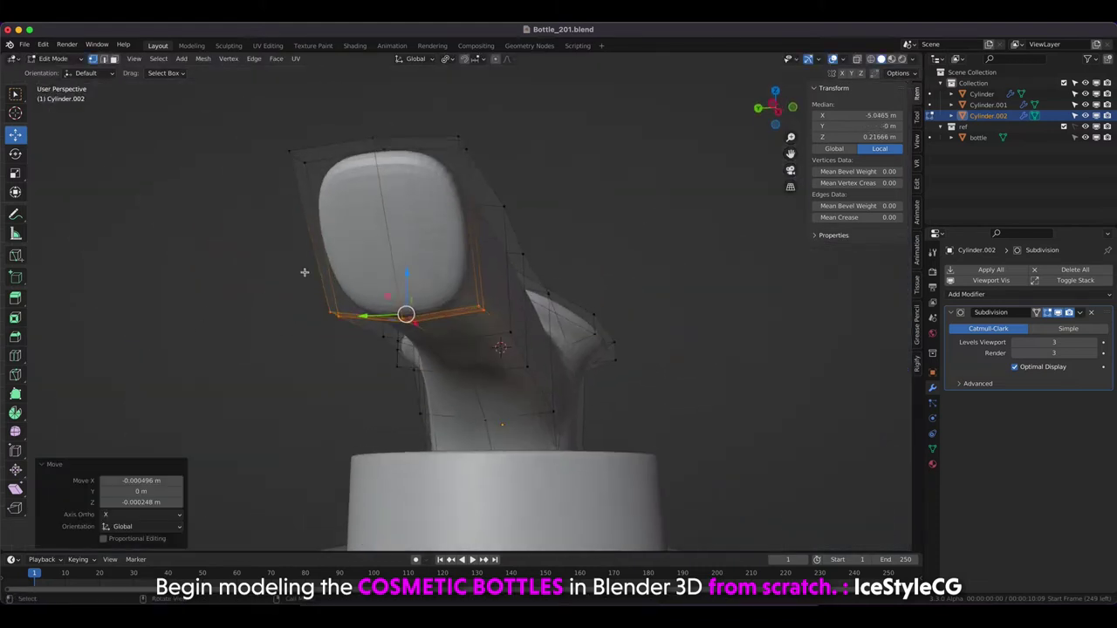
pyautogui.press('ctrl+KP_Add')
pyautogui.press('i')
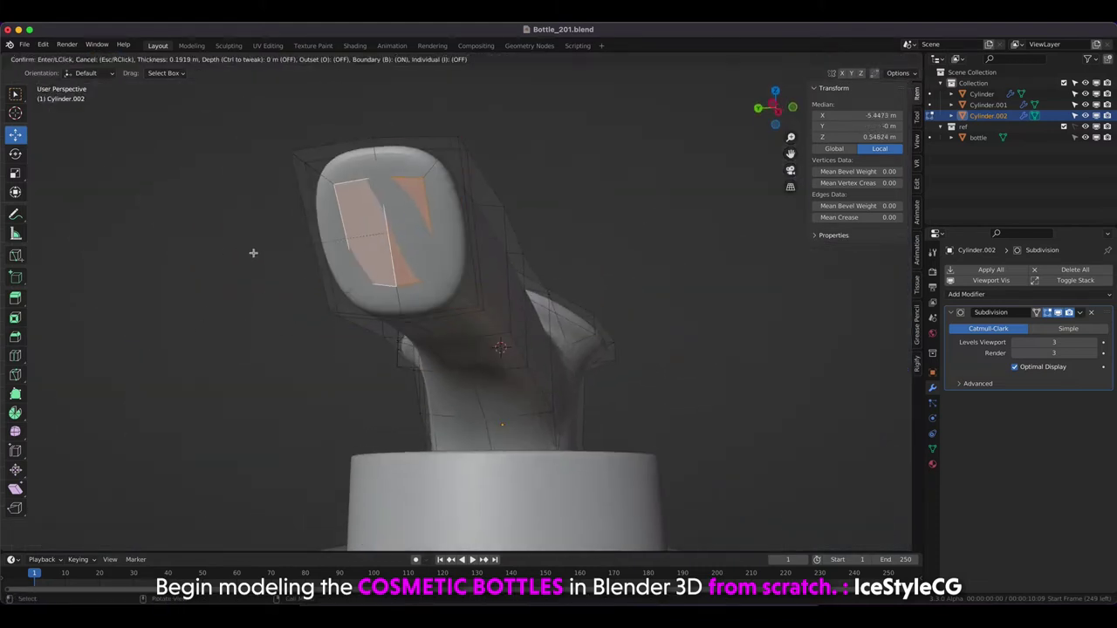
pyautogui.click(248, 248)
# Slide the inset edge along the spout and tilt the tip edge by rotating it.
pyautogui.press('KP_3')
pyautogui.press('KP_1')
pyautogui.hotkey('alt', 'z')
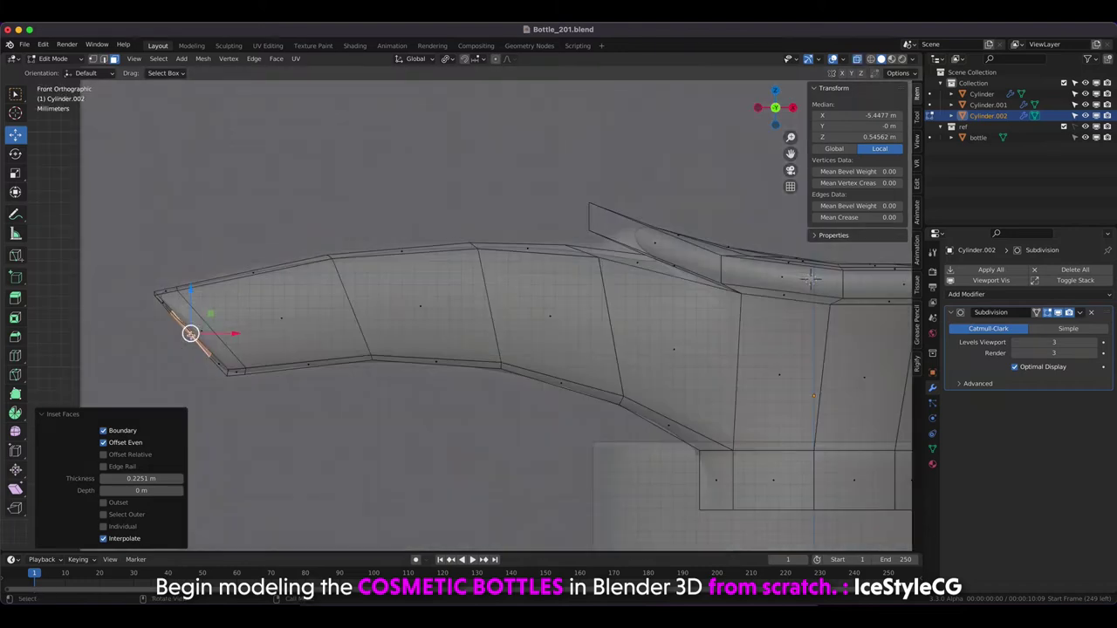
pyautogui.click(273, 325)
pyautogui.moveTo(250, 292); pyautogui.dragTo(288, 317)
pyautogui.press('r')
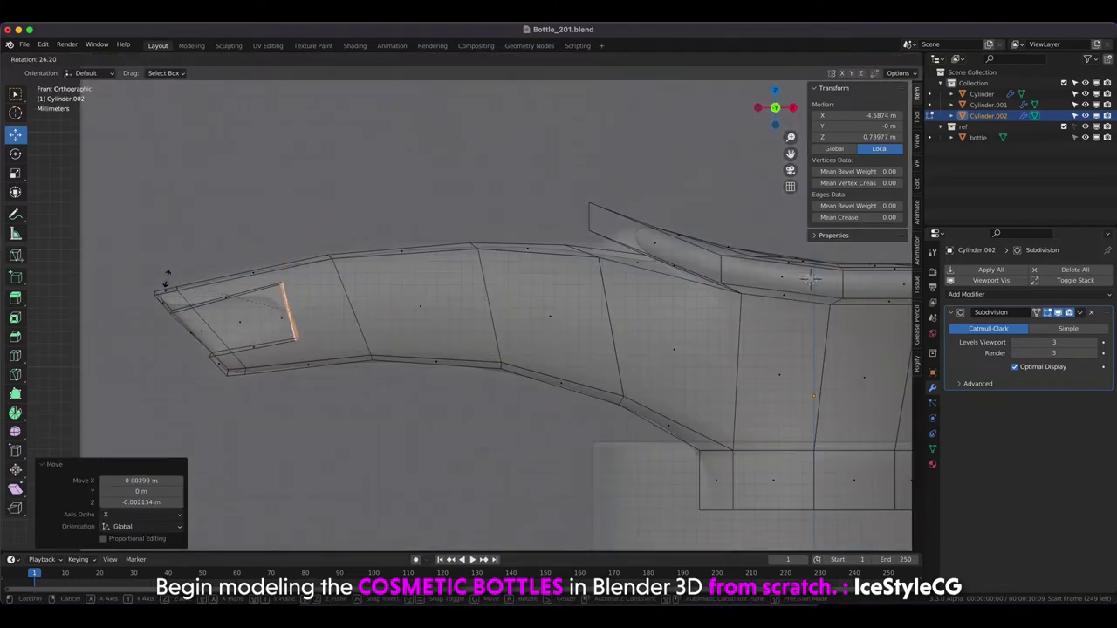
pyautogui.click(290, 312)
pyautogui.press('x')
pyautogui.click(205, 343)
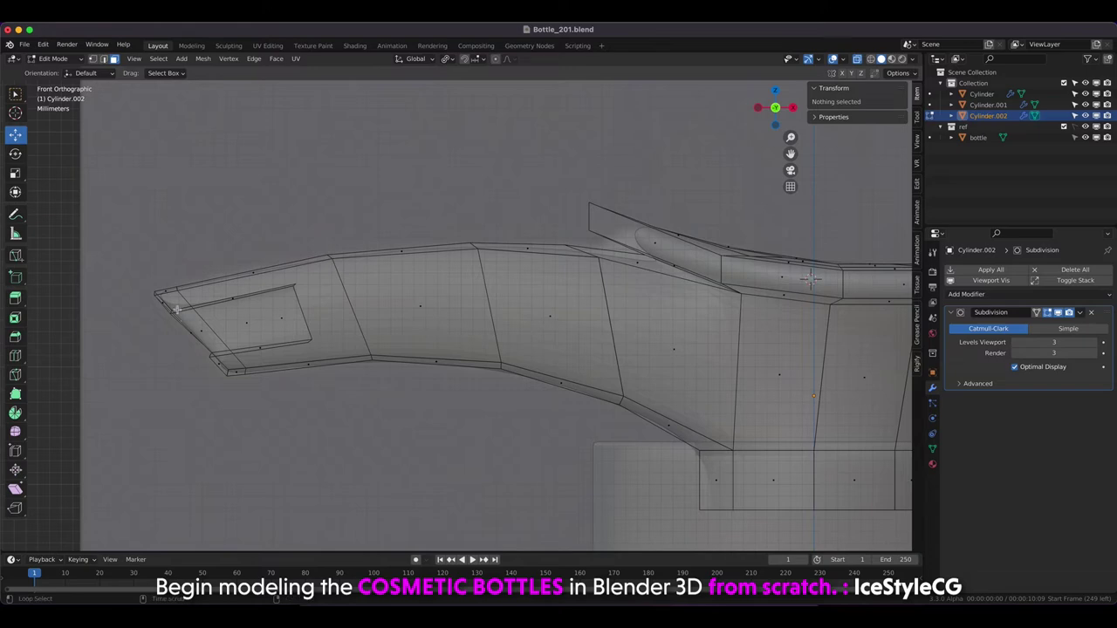
# Select the lengthwise edge loop along the spout for creasing.
pyautogui.hotkey('alt', 'z')
pyautogui.moveTo(206, 343); pyautogui.dragTo(407, 288, button='middle')
pyautogui.keyDown('alt'); pyautogui.click(406, 288); pyautogui.keyUp('alt')
pyautogui.keyDown('alt'); pyautogui.click(406, 288); pyautogui.keyUp('alt')
pyautogui.moveTo(407, 288); pyautogui.dragTo(418, 287, button='middle')
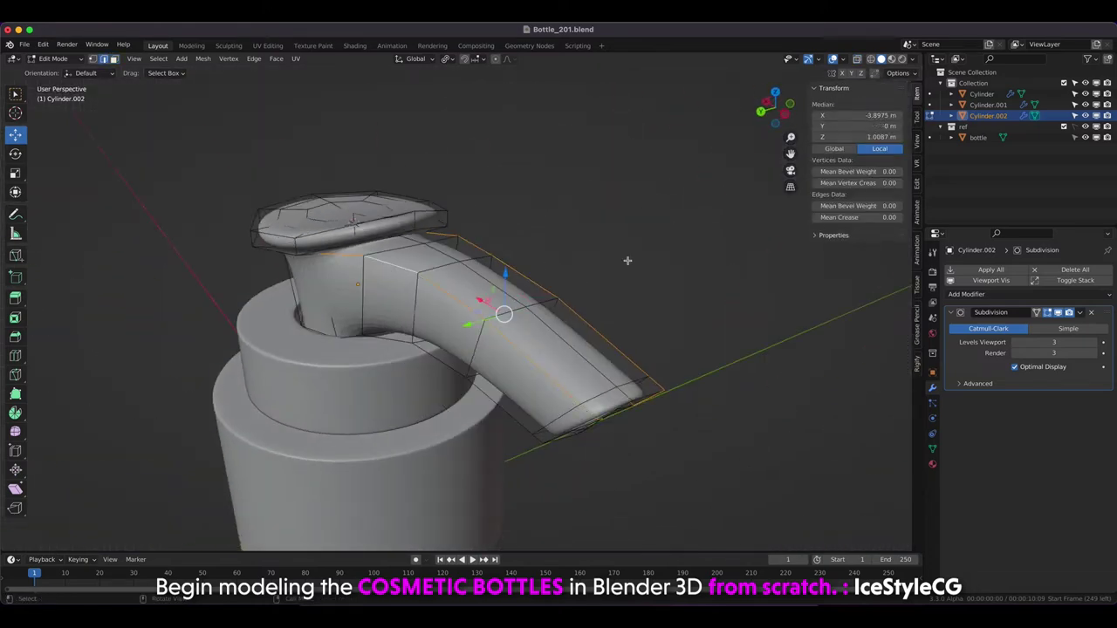
pyautogui.moveTo(719, 209); pyautogui.dragTo(493, 291, button='middle')
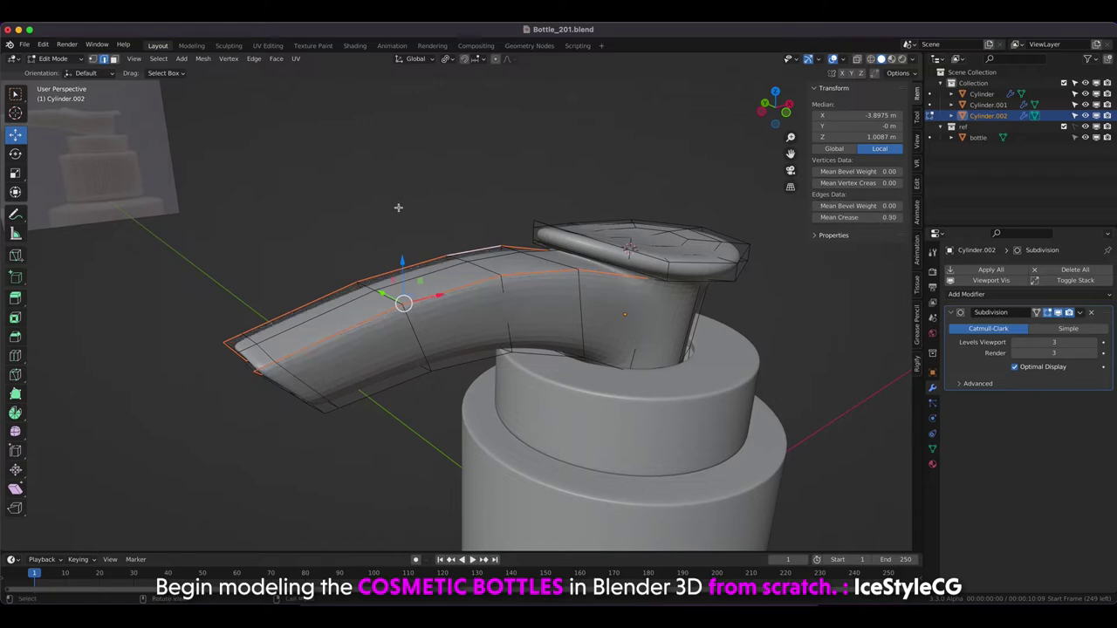
pyautogui.press('Tab')
# Crease the edge loop under the pump head's top lip to 0.50.
pyautogui.click(390, 229)
pyautogui.moveTo(390, 229)
pyautogui.mouseDown(button='middle')
pyautogui.moveTo(369, 252)
pyautogui.moveTo(393, 306)
pyautogui.moveTo(428, 192)
pyautogui.mouseUp(button='middle')
pyautogui.press('KP_1')
pyautogui.scroll(3, 435, 217)
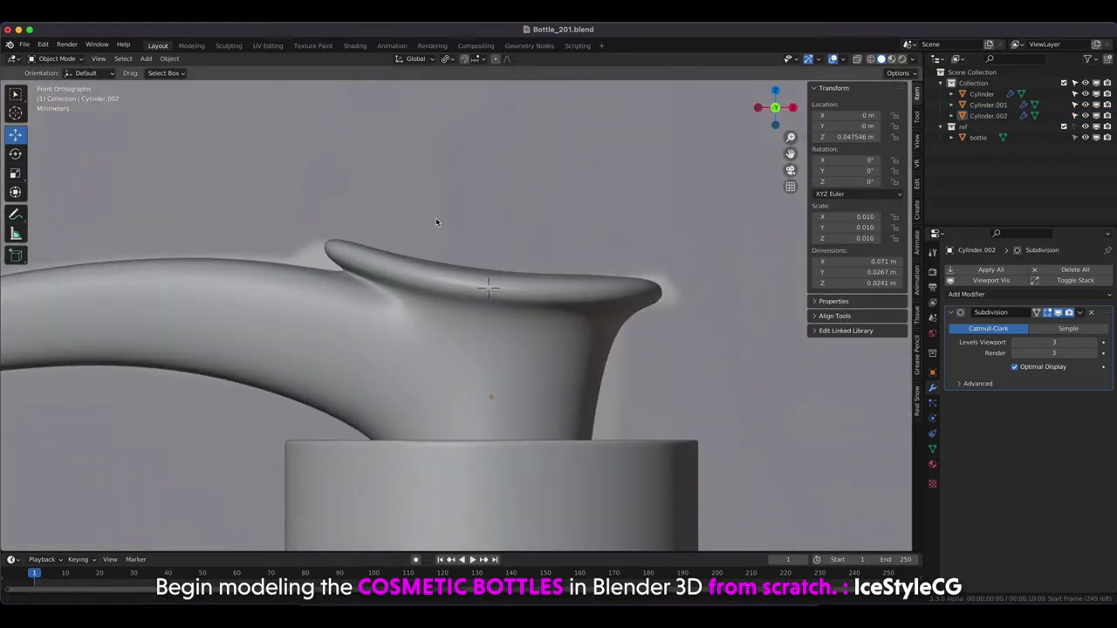
pyautogui.click(514, 288)
pyautogui.press('Tab')
pyautogui.hotkey('alt', 'z')
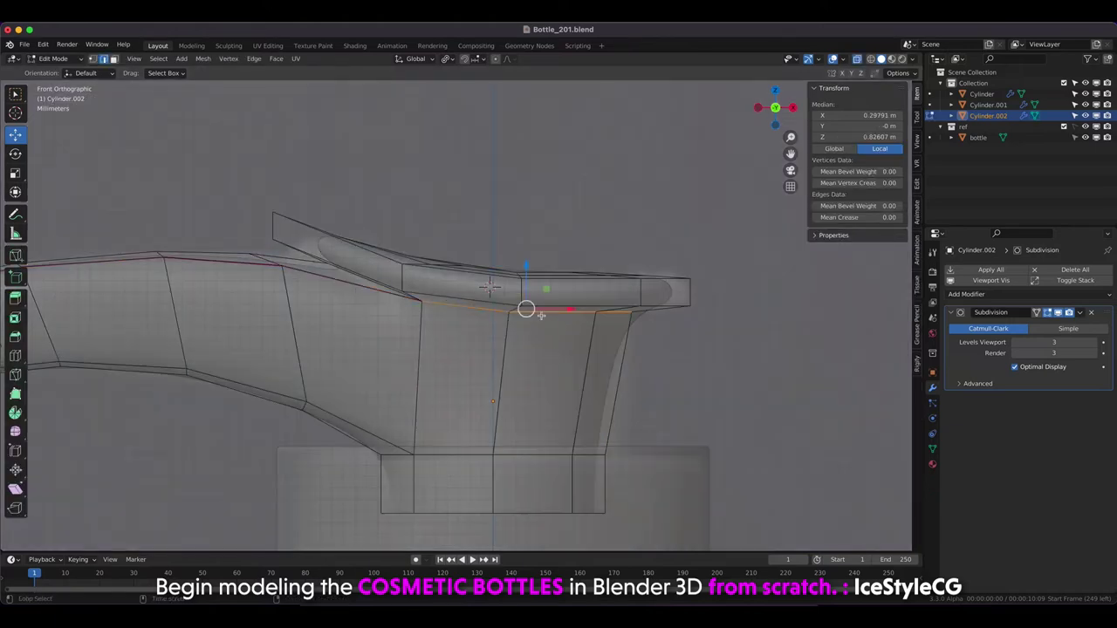
pyautogui.moveTo(541, 316); pyautogui.dragTo(812, 215, button='middle')
pyautogui.hotkey('alt', 'z')
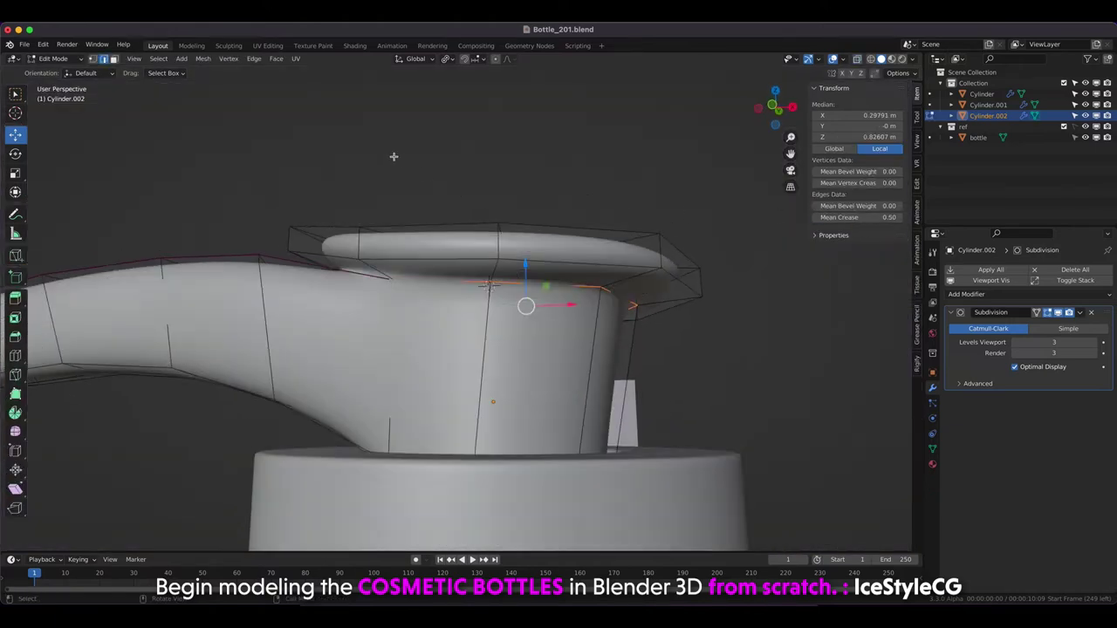
pyautogui.press('r')
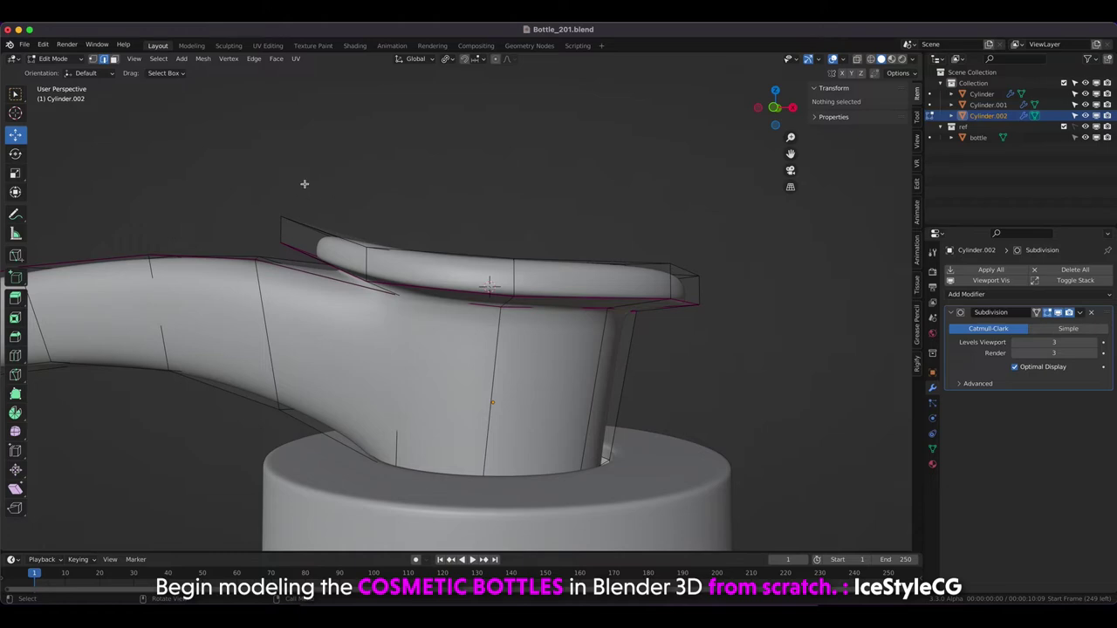
pyautogui.press('Tab')
# Inspect the pump head's top from above and from the front in edit mode.
pyautogui.moveTo(254, 198); pyautogui.dragTo(279, 208, button='middle')
pyautogui.press('KP_1')
pyautogui.click(349, 253)
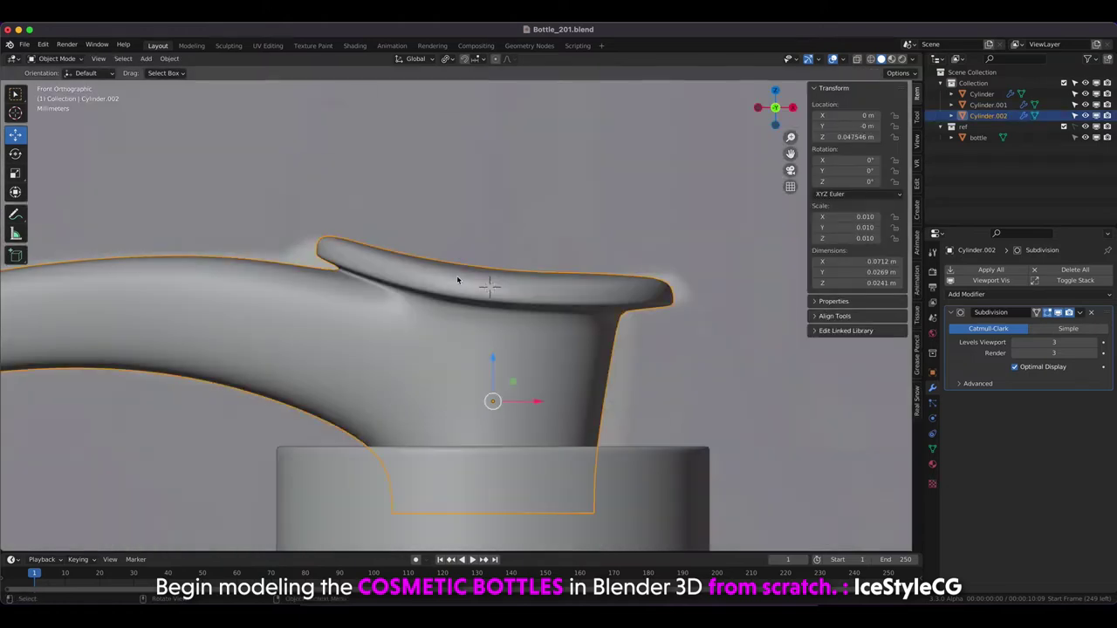
pyautogui.press('Tab')
pyautogui.moveTo(785, 174); pyautogui.dragTo(859, 237, button='middle')
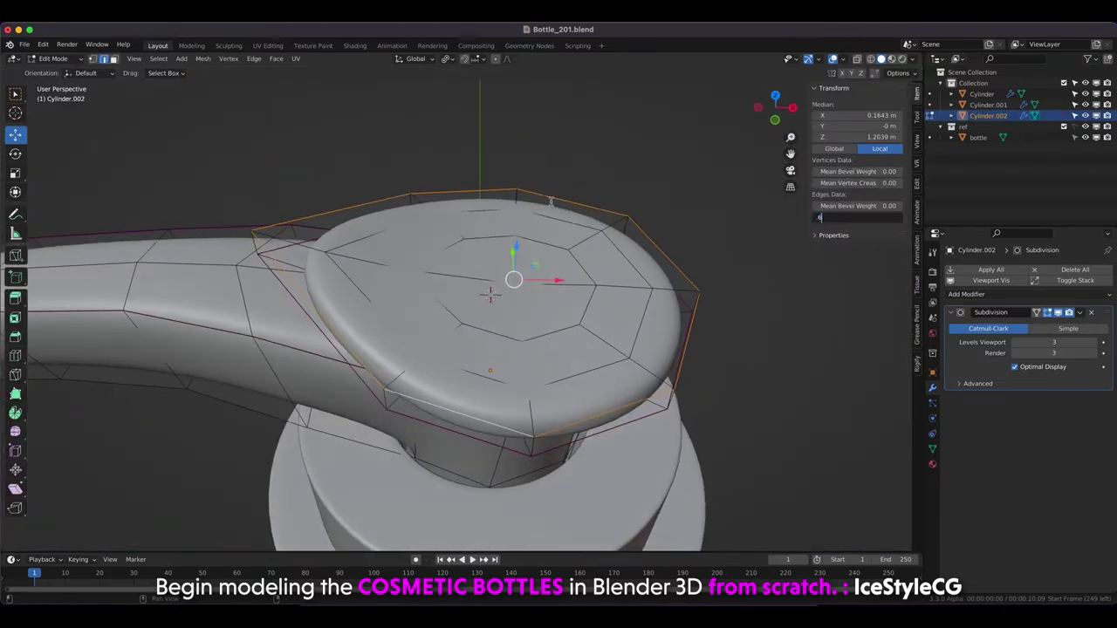
pyautogui.press('KP_1')
pyautogui.press('Tab')
# Select a face at the pump head's neck base in see-through edit mode.
pyautogui.scroll(-3, 282, 244)
pyautogui.moveTo(282, 244)
pyautogui.mouseDown(button='middle')
pyautogui.moveTo(327, 229)
pyautogui.moveTo(299, 250)
pyautogui.moveTo(451, 279)
pyautogui.mouseUp(button='middle')
pyautogui.click(300, 247)
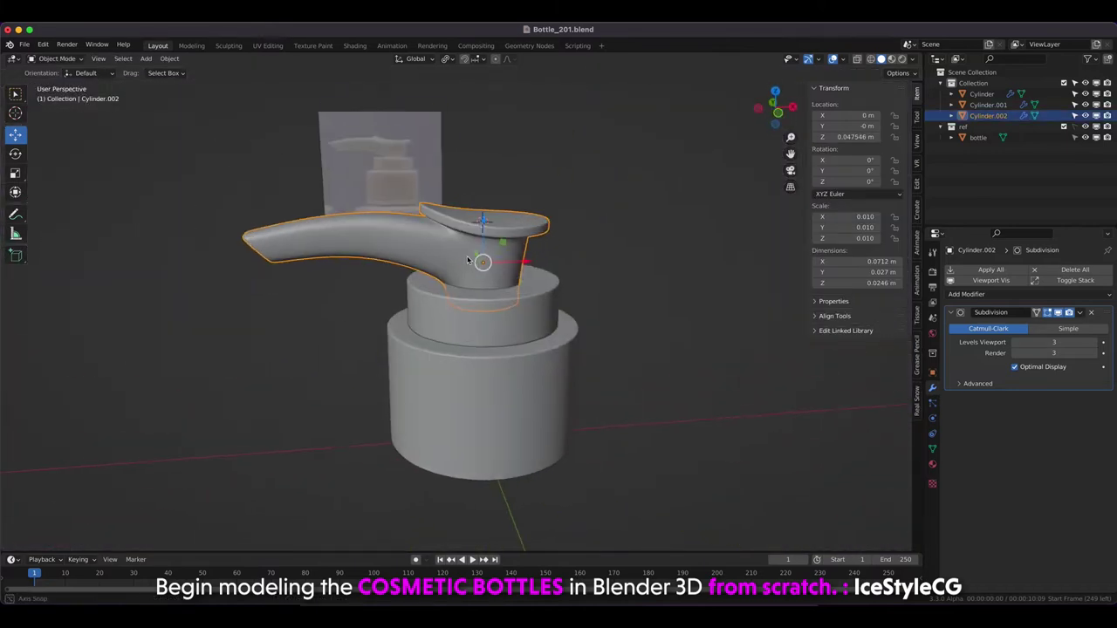
pyautogui.press('Tab')
pyautogui.scroll(5, 451, 279)
pyautogui.hotkey('alt', 'z')
pyautogui.moveTo(399, 242)
pyautogui.mouseDown(button='middle')
pyautogui.moveTo(456, 250)
pyautogui.moveTo(304, 262)
pyautogui.moveTo(299, 249)
pyautogui.mouseUp(button='middle')
pyautogui.click(468, 244)
pyautogui.hotkey('alt', 'z')
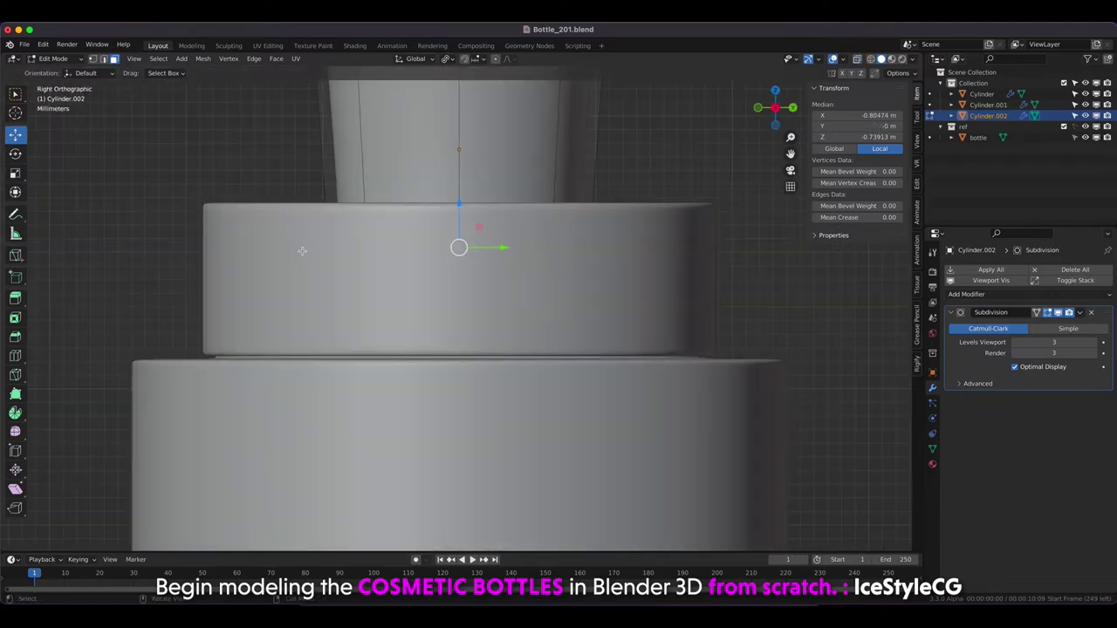
# Scale down and reposition the neck face ring where it enters the cap.
pyautogui.press('KP_1')
pyautogui.hotkey('alt', 'z')
pyautogui.scroll(-2, 606, 333)
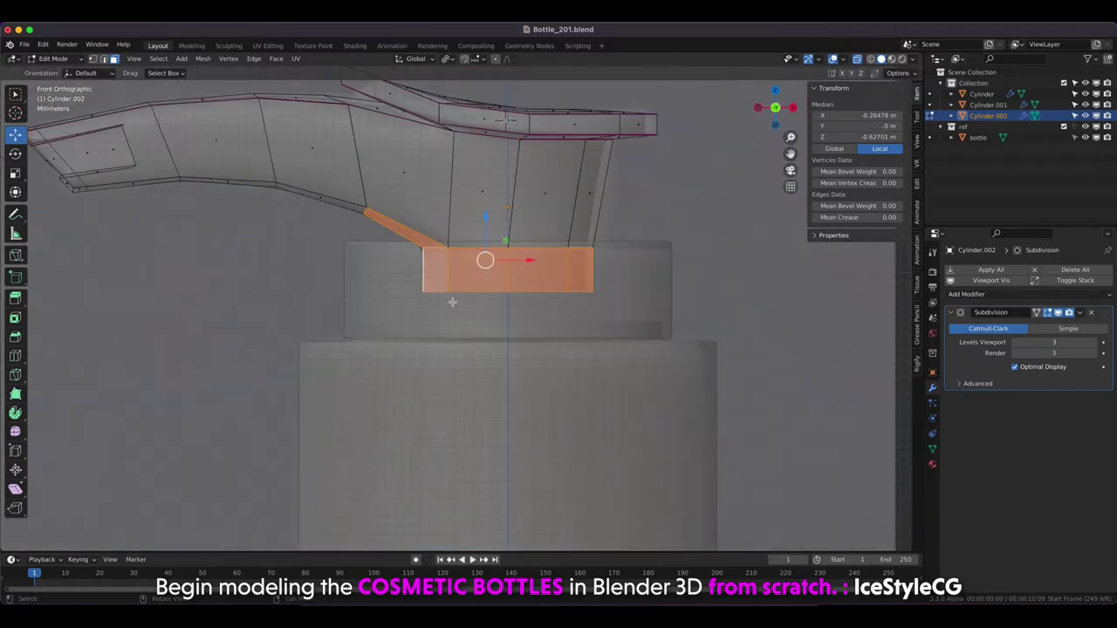
pyautogui.hotkey('alt', 'a')
pyautogui.keyDown('alt'); pyautogui.click(397, 237); pyautogui.keyUp('alt')
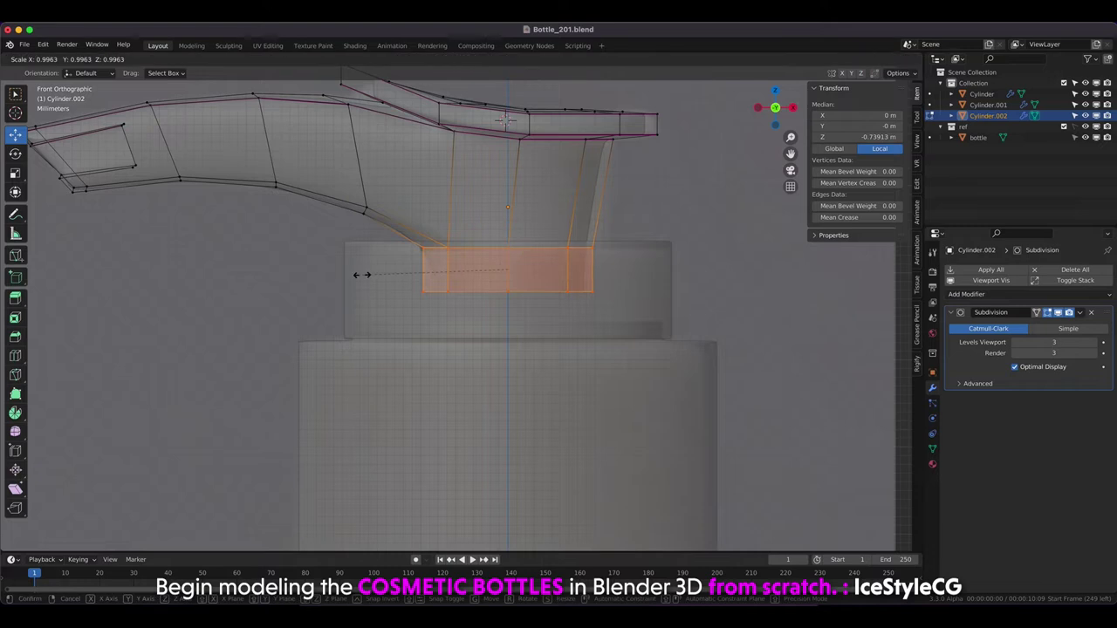
pyautogui.press('s')
pyautogui.click(392, 267)
pyautogui.press('g')
pyautogui.click(508, 217)
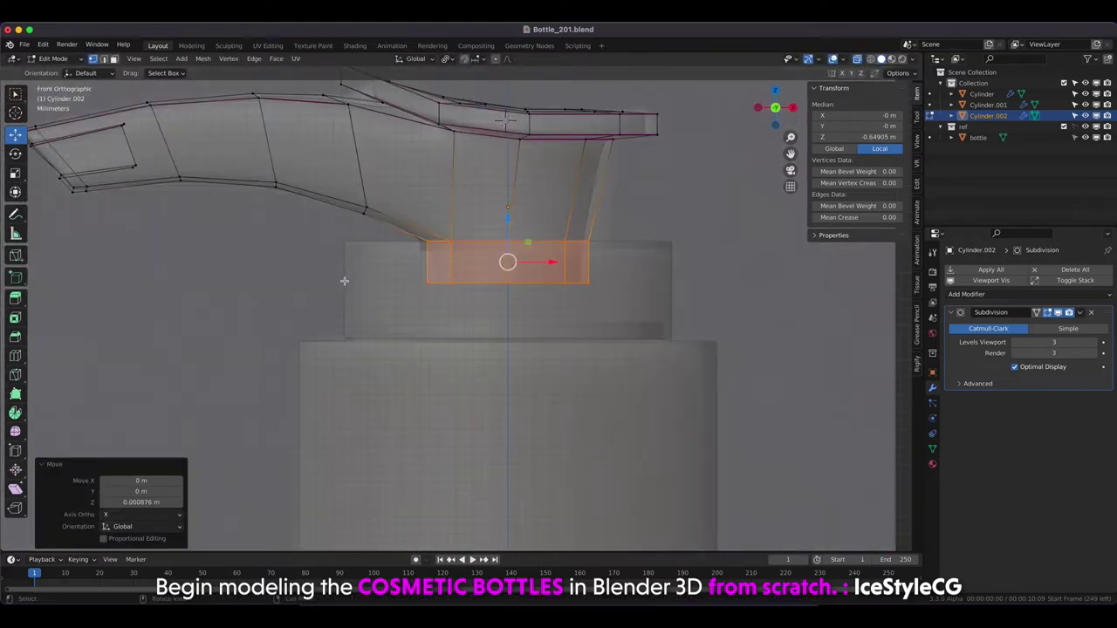
# Cut a centred edge loop along the spout and nudge a back-edge vertex along X.
pyautogui.hotkey('ctrl', 'r')
pyautogui.click(474, 183)
pyautogui.rightClick(636, 207)
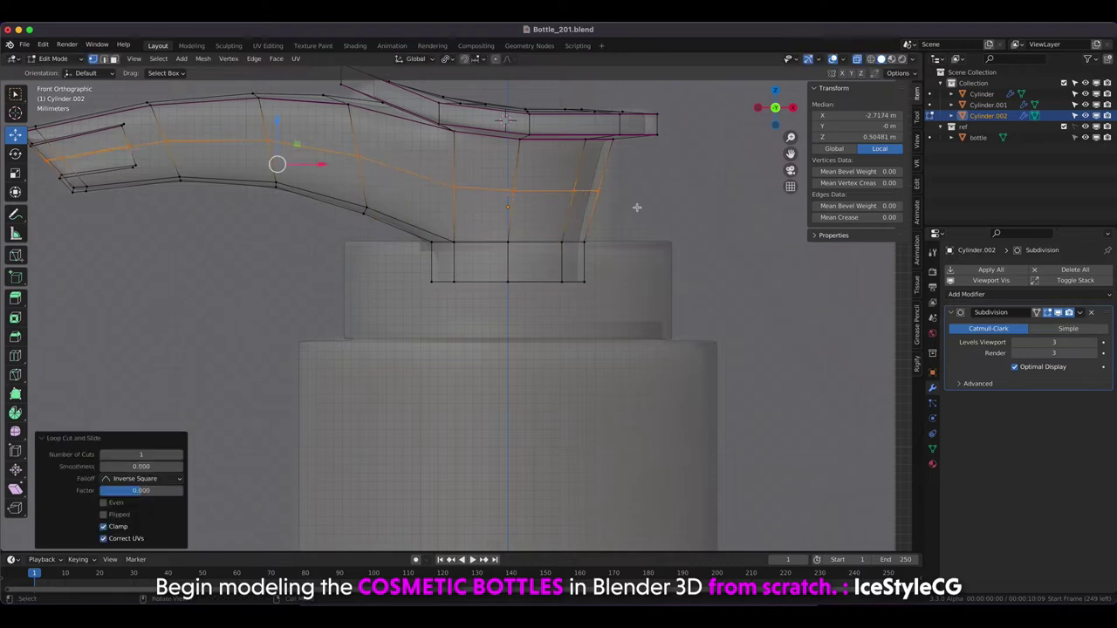
pyautogui.click(568, 222)
pyautogui.click(582, 181)
pyautogui.press('g')
pyautogui.press('x')
pyautogui.click(598, 206)
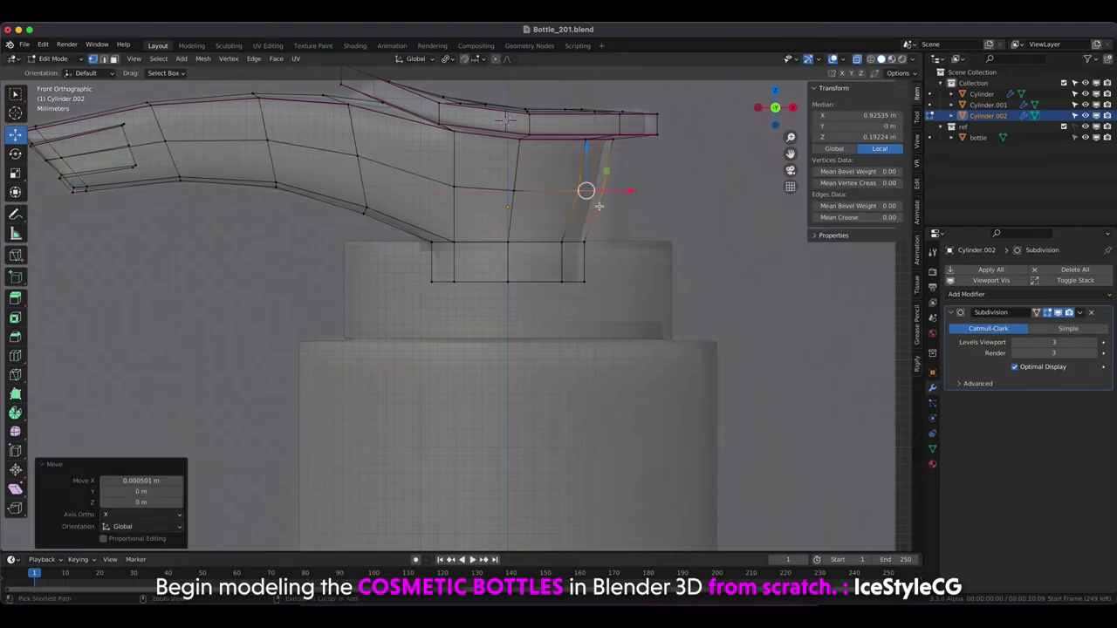
pyautogui.click(668, 224)
pyautogui.hotkey('alt', 'z')
# Orbit to check the refined spout shape, then return to object mode.
pyautogui.moveTo(511, 250)
pyautogui.mouseDown(button='middle')
pyautogui.moveTo(299, 349)
pyautogui.moveTo(242, 331)
pyautogui.moveTo(279, 240)
pyautogui.mouseUp(button='middle')
pyautogui.press('KP_1')
pyautogui.hotkey('alt', 'z')
pyautogui.hotkey('alt', 'z')
pyautogui.press('Tab')
pyautogui.press('KP_3')
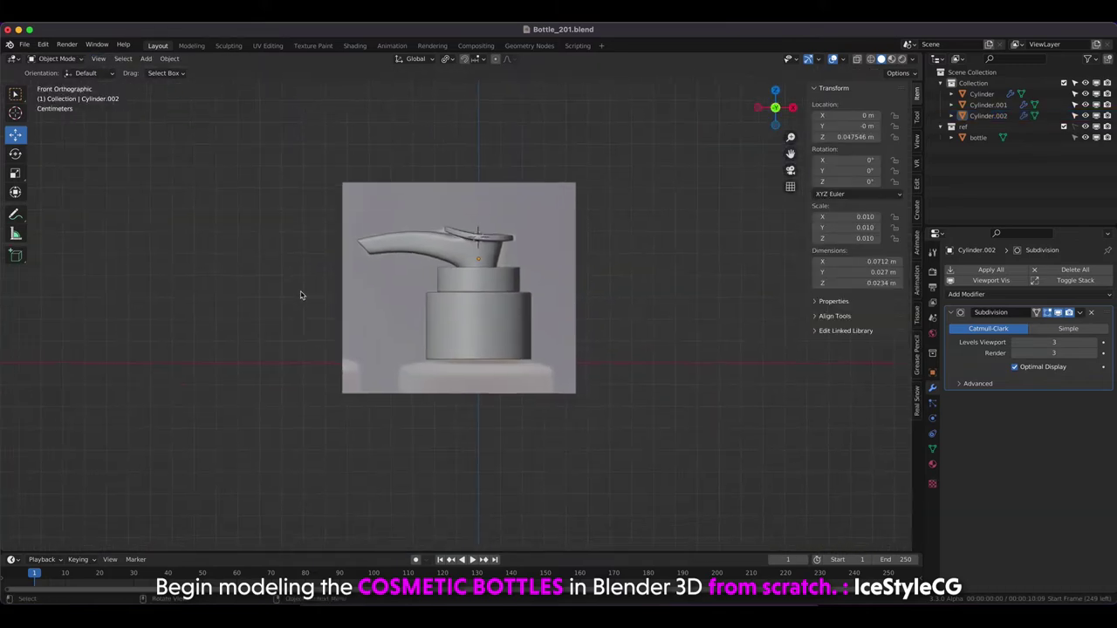
pyautogui.moveTo(302, 291)
pyautogui.mouseDown(button='middle')
pyautogui.moveTo(331, 312)
pyautogui.moveTo(317, 329)
pyautogui.mouseUp(button='middle')
pyautogui.press('KP_1')
# Add a new cylinder, shrink it, and move it down below the cap.
pyautogui.click(315, 259)
pyautogui.scroll(-6, 462, 257)
pyautogui.scroll(2, 463, 260)
pyautogui.hotkey('shift', 'a')
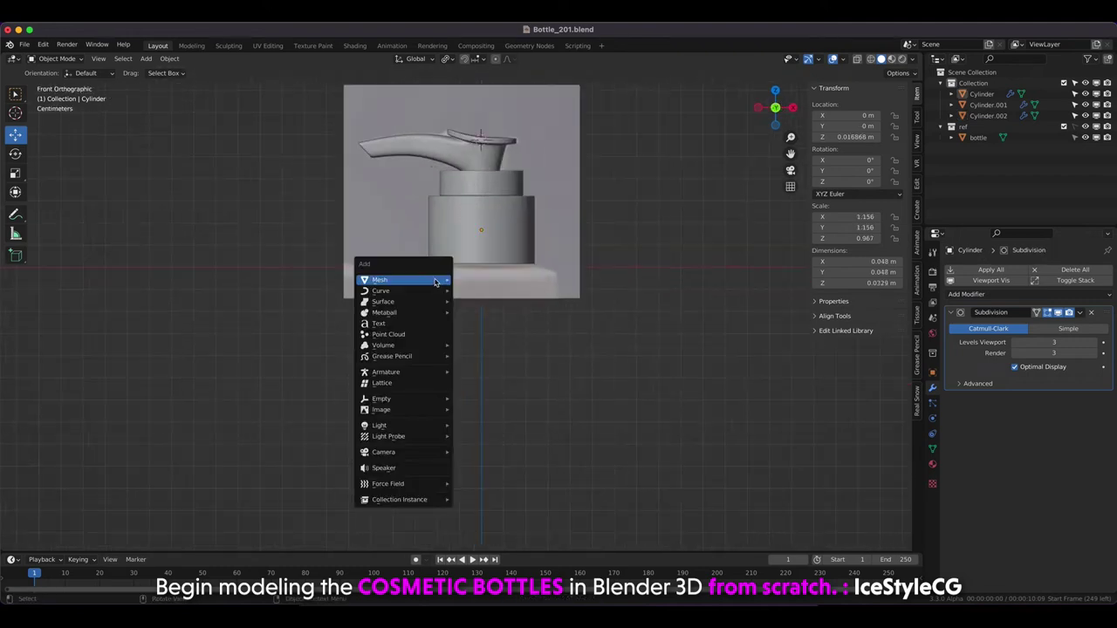
pyautogui.click(482, 334)
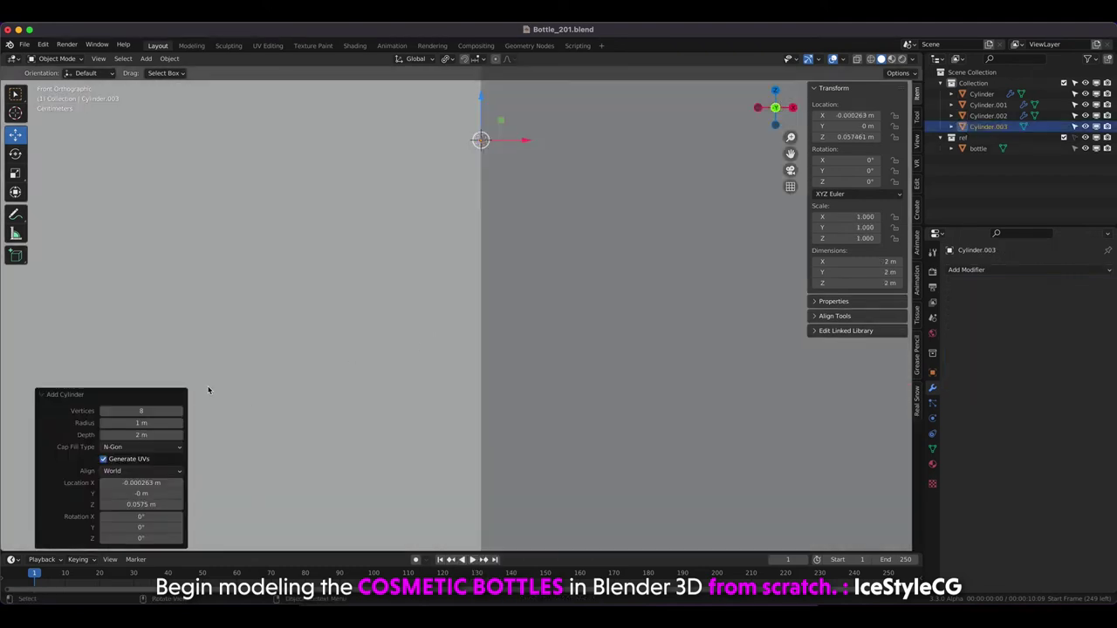
pyautogui.scroll(-3, 349, 280)
pyautogui.press('s')
pyautogui.click(387, 317)
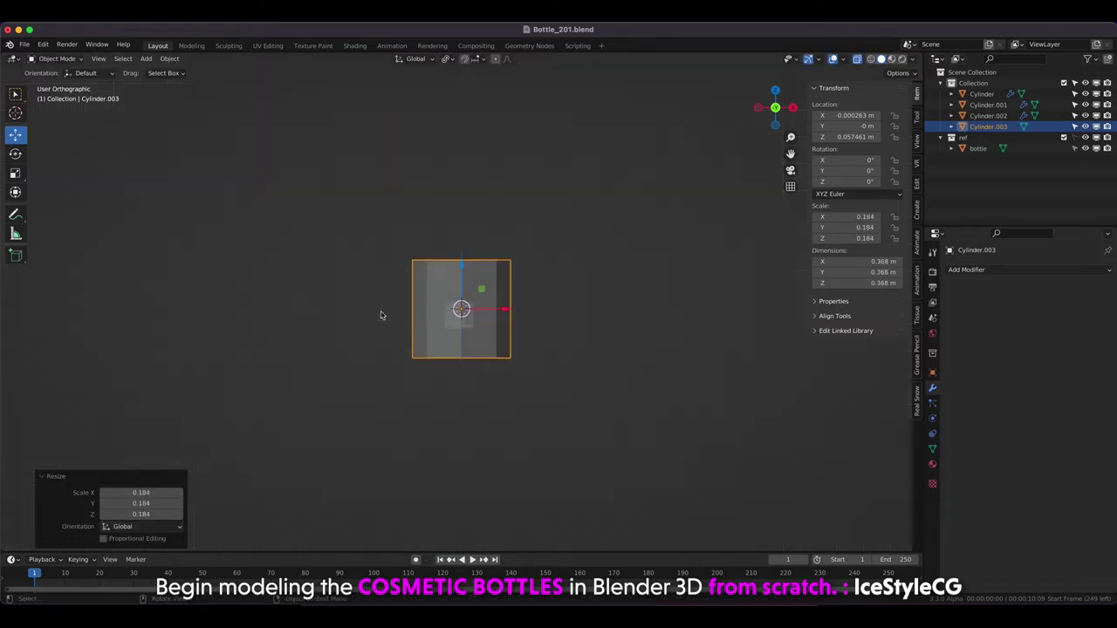
pyautogui.press('s')
pyautogui.click(440, 295)
pyautogui.press('g')
pyautogui.press('z')
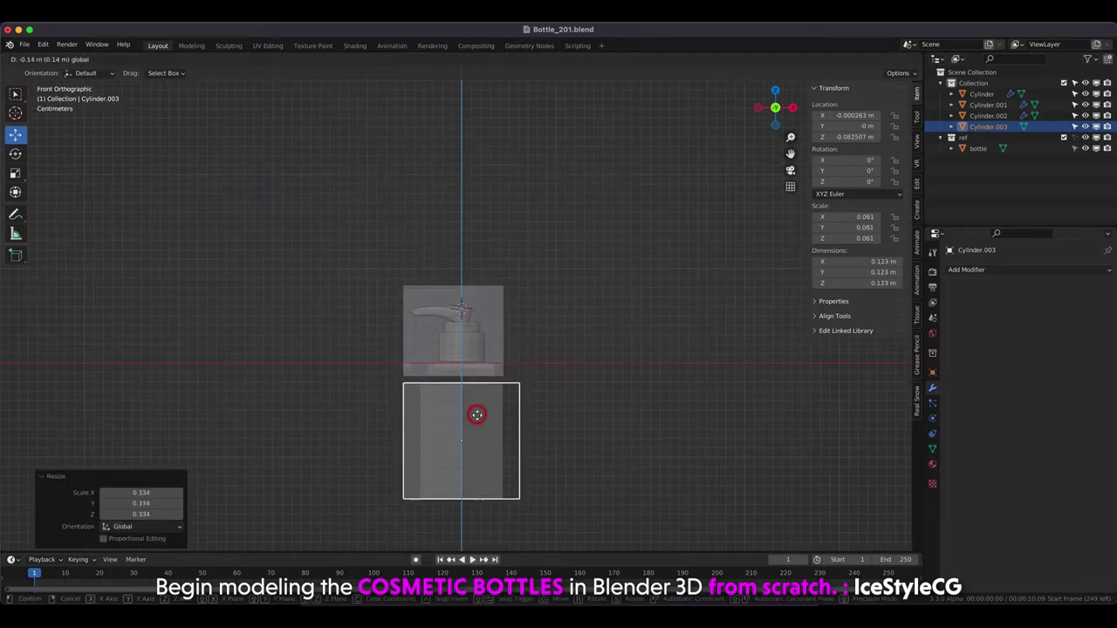
pyautogui.click(463, 441)
pyautogui.scroll(2, 384, 367)
# Delete the cylinder's top face and apply its scale.
pyautogui.press('Tab')
pyautogui.moveTo(257, 306)
pyautogui.mouseDown(button='middle')
pyautogui.moveTo(287, 299)
pyautogui.moveTo(292, 315)
pyautogui.mouseUp(button='middle')
pyautogui.click(428, 292)
pyautogui.press('x')
pyautogui.click(375, 305)
pyautogui.moveTo(375, 304)
pyautogui.mouseDown(button='middle')
pyautogui.moveTo(344, 339)
pyautogui.moveTo(295, 264)
pyautogui.mouseUp(button='middle')
pyautogui.press('Tab')
pyautogui.hotkey('ctrl', 'a')
pyautogui.click(297, 264)
# Raise the top edge loop and scale it inward into a tapered shoulder.
pyautogui.press('Tab')
pyautogui.click(411, 315)
pyautogui.press('2')
pyautogui.keyDown('alt'); pyautogui.click(411, 281); pyautogui.keyUp('alt')
pyautogui.press('KP_1')
pyautogui.press('g')
pyautogui.click(331, 187)
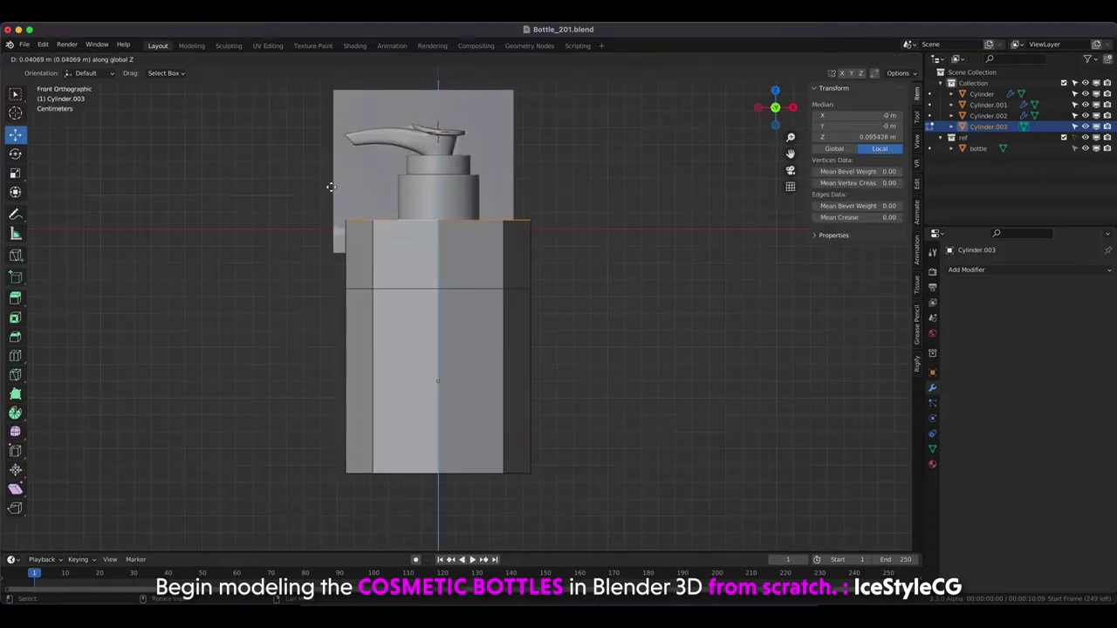
pyautogui.press('s')
pyautogui.click(339, 219)
pyautogui.press('g')
pyautogui.press('z')
pyautogui.click(432, 202)
pyautogui.scroll(3, 431, 203)
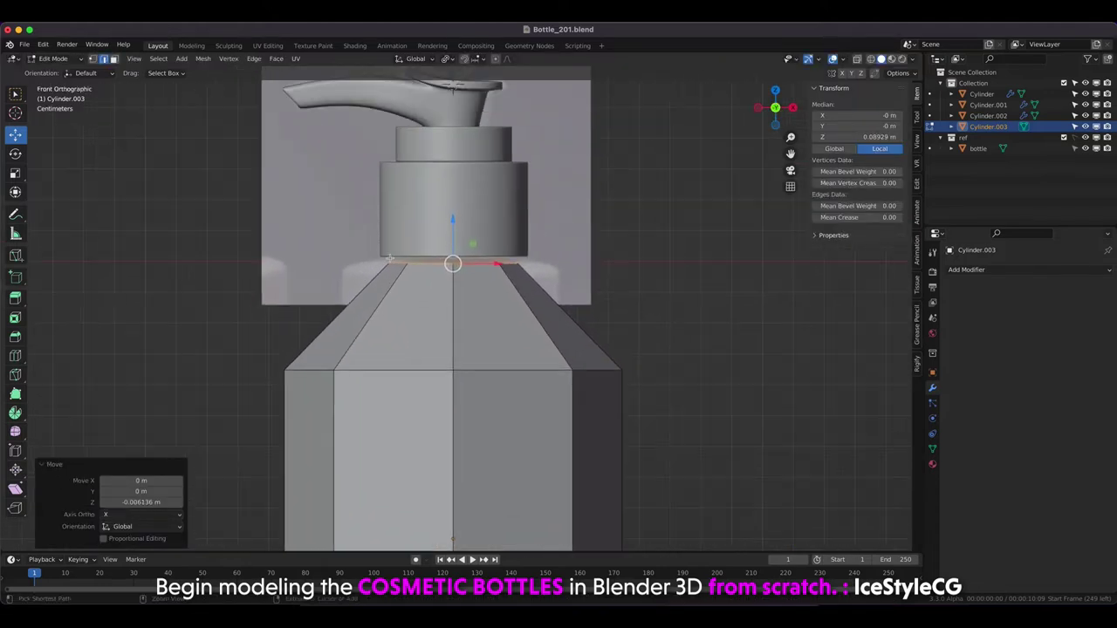
# Extrude the top loop upward into a short neck and widen it slightly.
pyautogui.press('e')
pyautogui.press('z')
pyautogui.click(372, 291)
pyautogui.press('s')
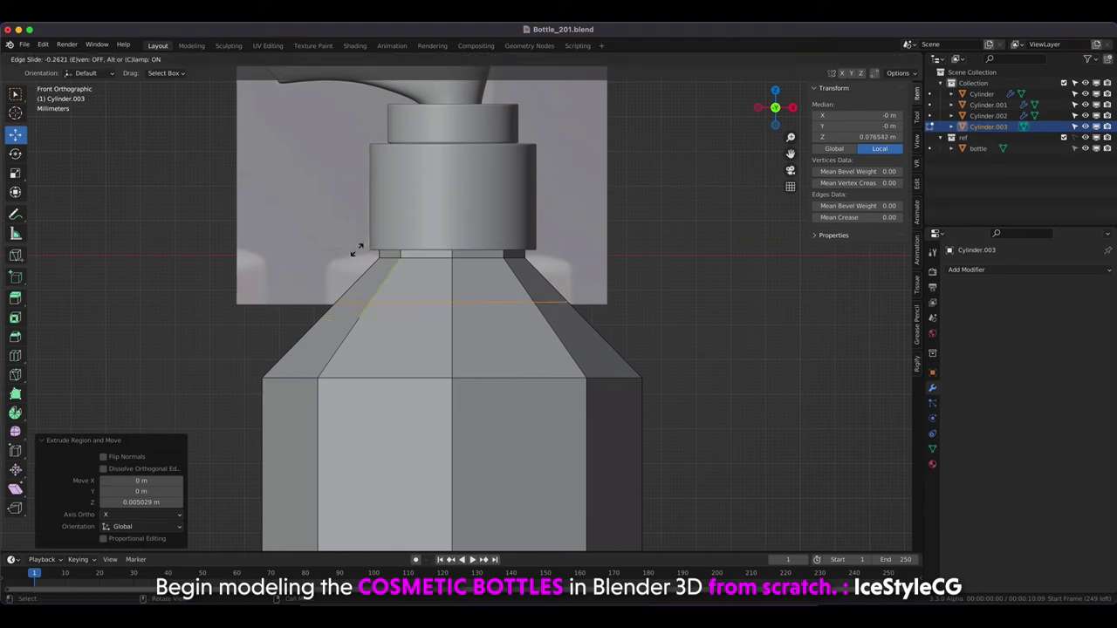
pyautogui.click(234, 312)
pyautogui.scroll(-3, 234, 313)
pyautogui.moveTo(234, 312)
pyautogui.mouseDown(button='middle')
pyautogui.moveTo(311, 302)
pyautogui.moveTo(444, 346)
pyautogui.mouseUp(button='middle')
# Inset the bottom face, recess the inner base, and Grid Fill the opening.
pyautogui.press('i')
pyautogui.click(373, 320)
pyautogui.press('g')
pyautogui.press('z')
pyautogui.click(408, 304)
pyautogui.press('x')
pyautogui.click(408, 303)
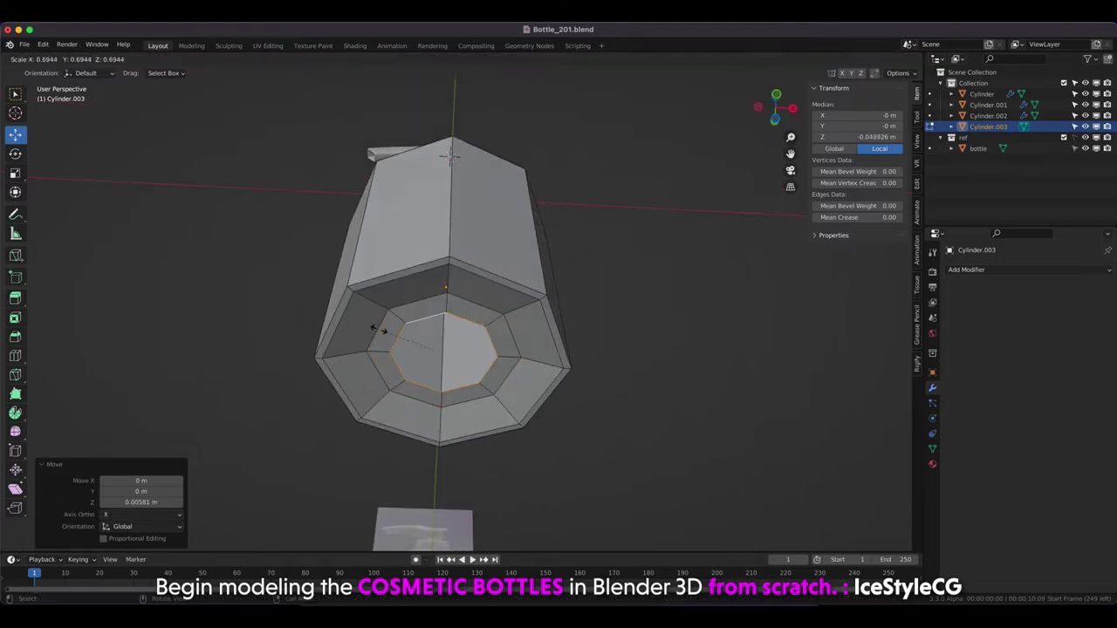
pyautogui.hotkey('ctrl', 'f')
pyautogui.click(270, 194)
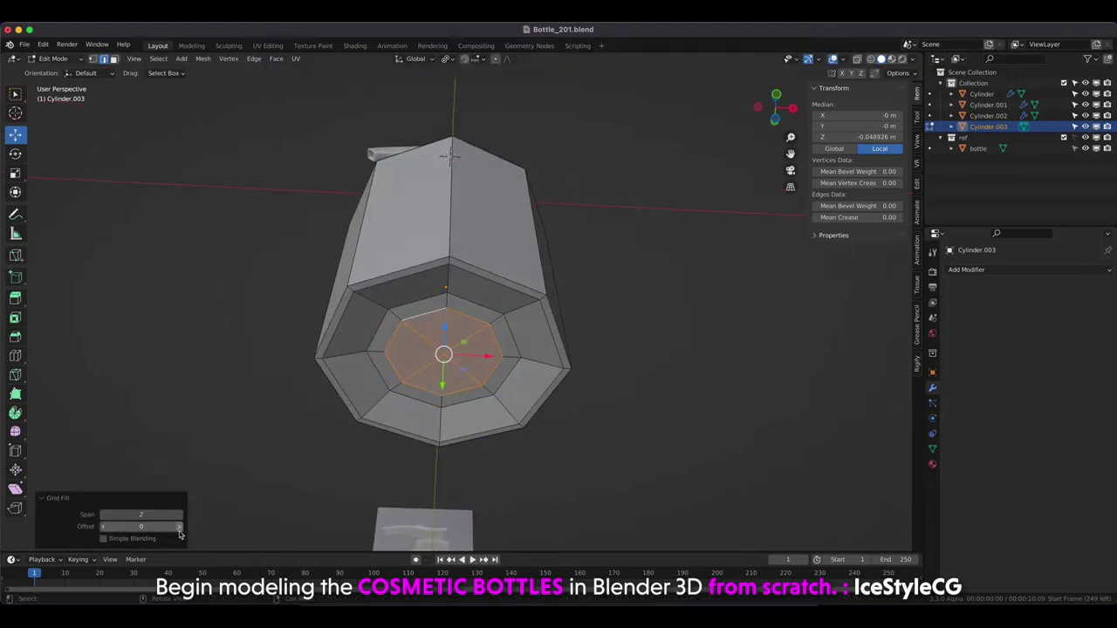
# Return to Object Mode and select the bottle body together with the cap.
pyautogui.hotkey('alt', 'a')
pyautogui.press('KP_1')
pyautogui.scroll(-1, 282, 197)
pyautogui.keyDown('shift'); pyautogui.moveTo(282, 198); pyautogui.dragTo(264, 263, button='middle'); pyautogui.keyUp('shift')
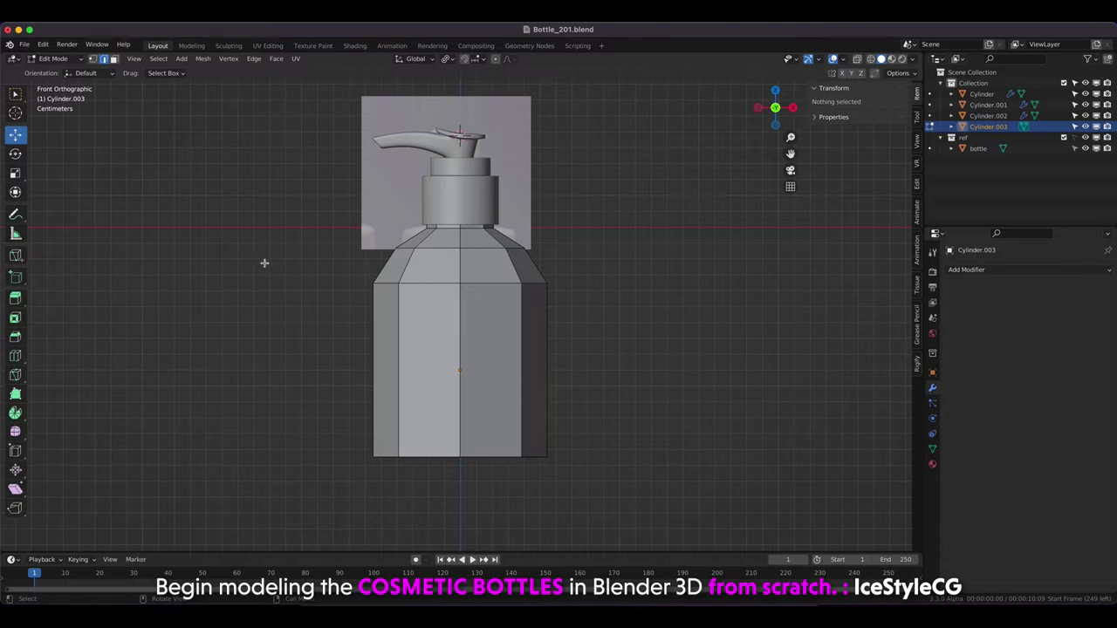
pyautogui.press('Tab')
pyautogui.keyDown('shift'); pyautogui.click(480, 204); pyautogui.keyUp('shift')
pyautogui.hotkey('ctrl', 'l')
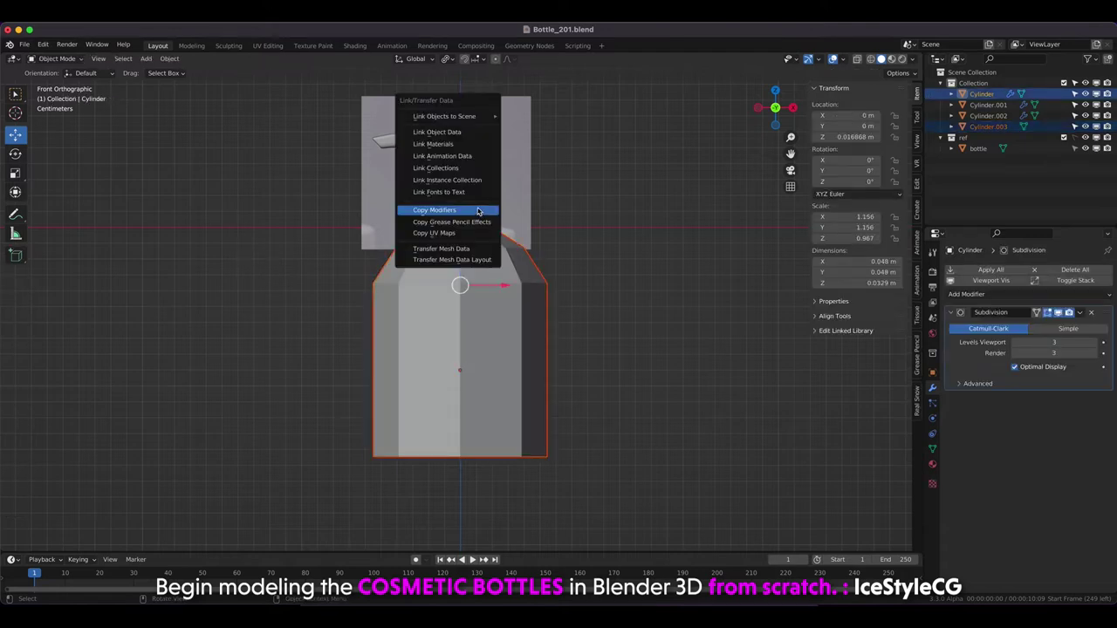
# Copy the cap's Subdivision modifier onto the bottle body.
pyautogui.click(478, 212)
pyautogui.rightClick(408, 373)
pyautogui.click(472, 317)
# Loop-cut the body close to its base to keep the bottom edge firm.
pyautogui.press('Tab')
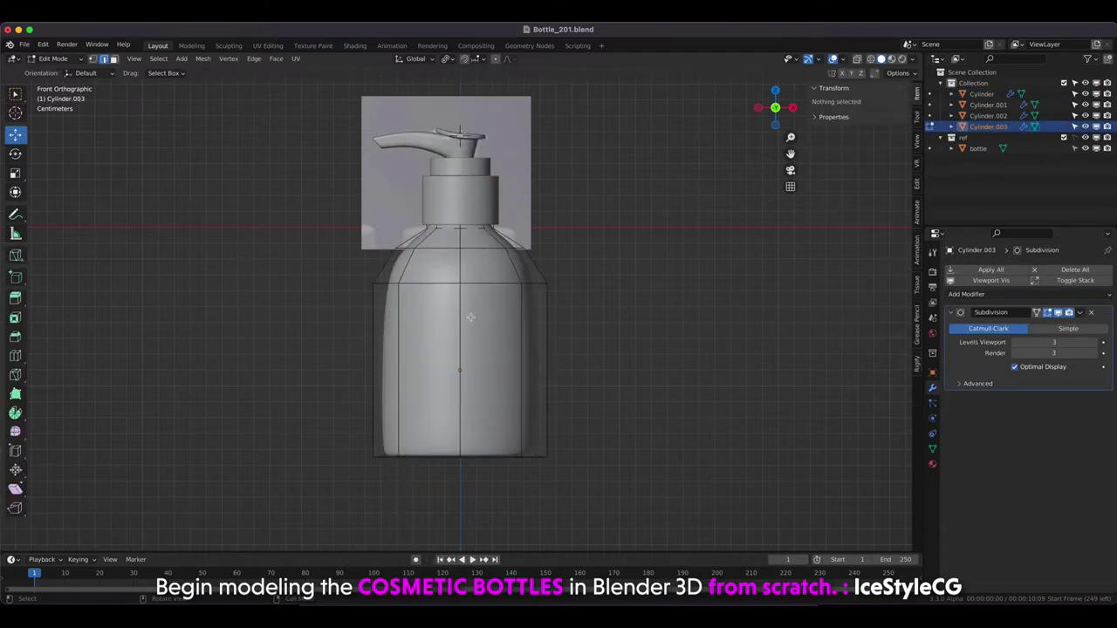
pyautogui.hotkey('ctrl', 'r')
pyautogui.click(375, 349)
pyautogui.click(337, 252)
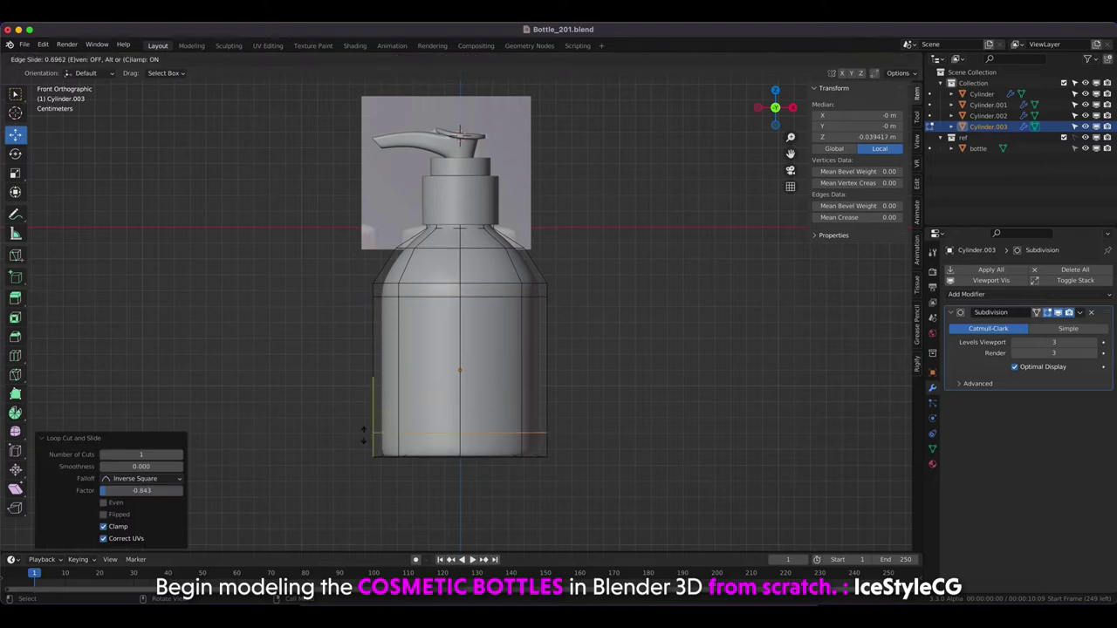
pyautogui.moveTo(309, 386)
pyautogui.mouseDown(button='middle')
pyautogui.moveTo(319, 332)
pyautogui.moveTo(375, 248)
pyautogui.moveTo(365, 217)
pyautogui.mouseUp(button='middle')
pyautogui.press('Tab')
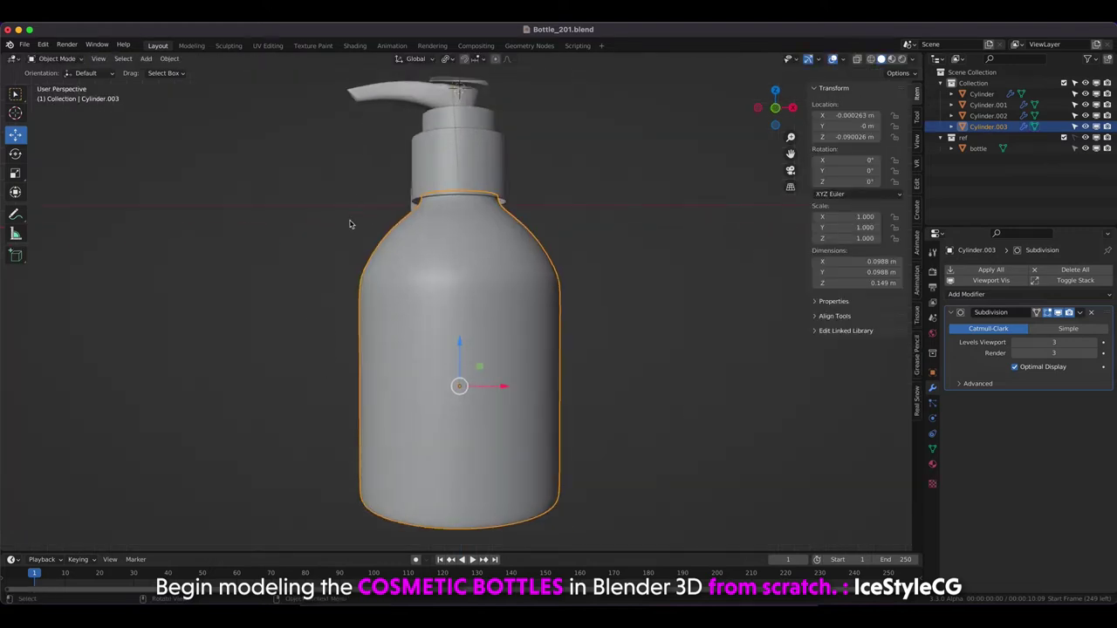
pyautogui.press('KP_1')
pyautogui.moveTo(443, 262)
pyautogui.mouseDown(button='middle')
pyautogui.moveTo(312, 284)
pyautogui.moveTo(317, 244)
pyautogui.moveTo(297, 304)
pyautogui.mouseUp(button='middle')
pyautogui.press('KP_1')
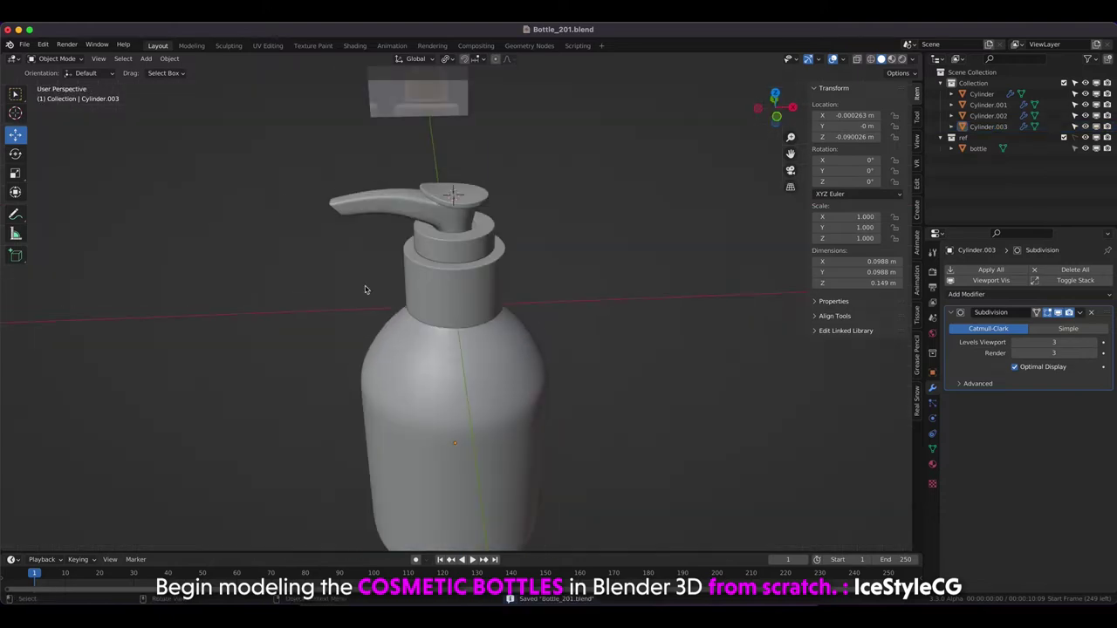
# Save the file and turn on the Wireframe viewport overlay.
pyautogui.click(441, 196)
pyautogui.hotkey('ctrl', 's')
pyautogui.click(842, 58)
pyautogui.click(776, 209)
pyautogui.moveTo(686, 250)
pyautogui.mouseDown(button='middle')
pyautogui.moveTo(663, 209)
pyautogui.moveTo(661, 249)
pyautogui.moveTo(432, 286)
pyautogui.mouseUp(button='middle')
pyautogui.click(432, 285)
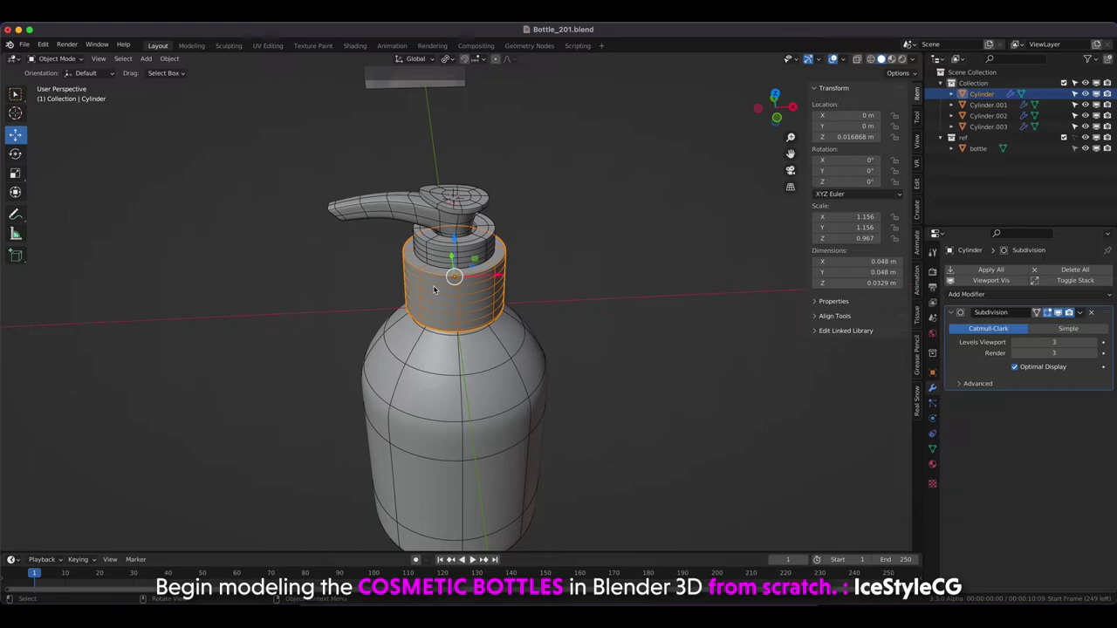
# Isolate the cap collar ring in local view and inspect its mesh.
pyautogui.press('KP_Divide')
pyautogui.press('KP_7')
pyautogui.press('Tab')
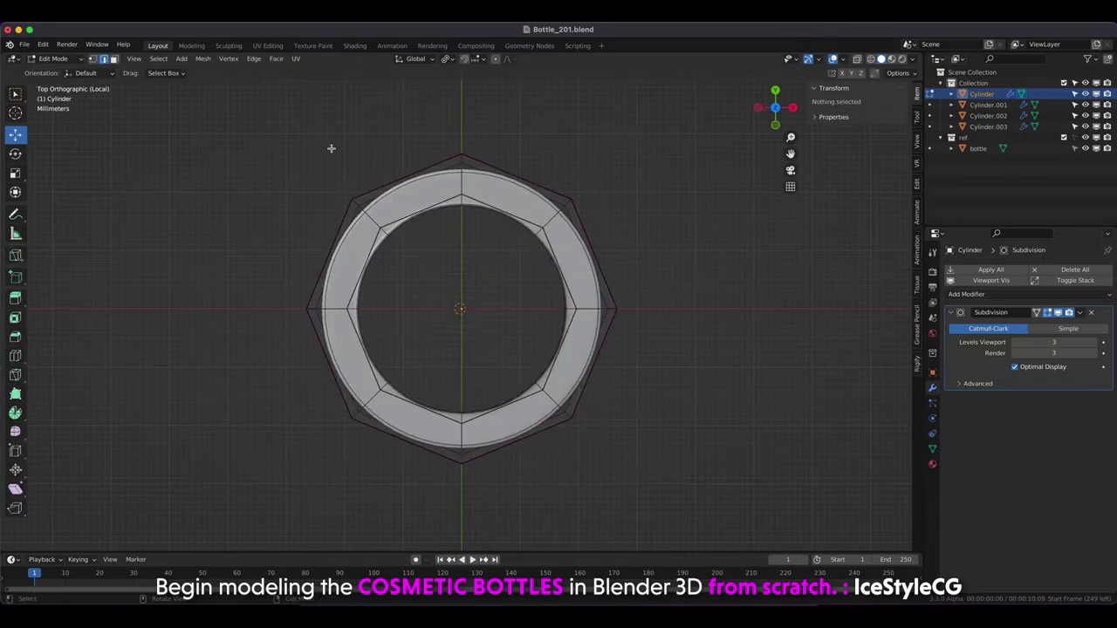
pyautogui.click(460, 167)
pyautogui.rightClick(350, 178)
pyautogui.moveTo(267, 277)
pyautogui.mouseDown(button='middle')
pyautogui.moveTo(260, 242)
pyautogui.moveTo(263, 287)
pyautogui.mouseUp(button='middle')
pyautogui.press('Tab')
pyautogui.scroll(-2, 266, 284)
pyautogui.press('Tab')
pyautogui.press('Tab')
# Apply the collar's scale and switch to the UV Editing workspace.
pyautogui.hotkey('ctrl', 'a')
pyautogui.click(373, 291)
pyautogui.click(268, 45)
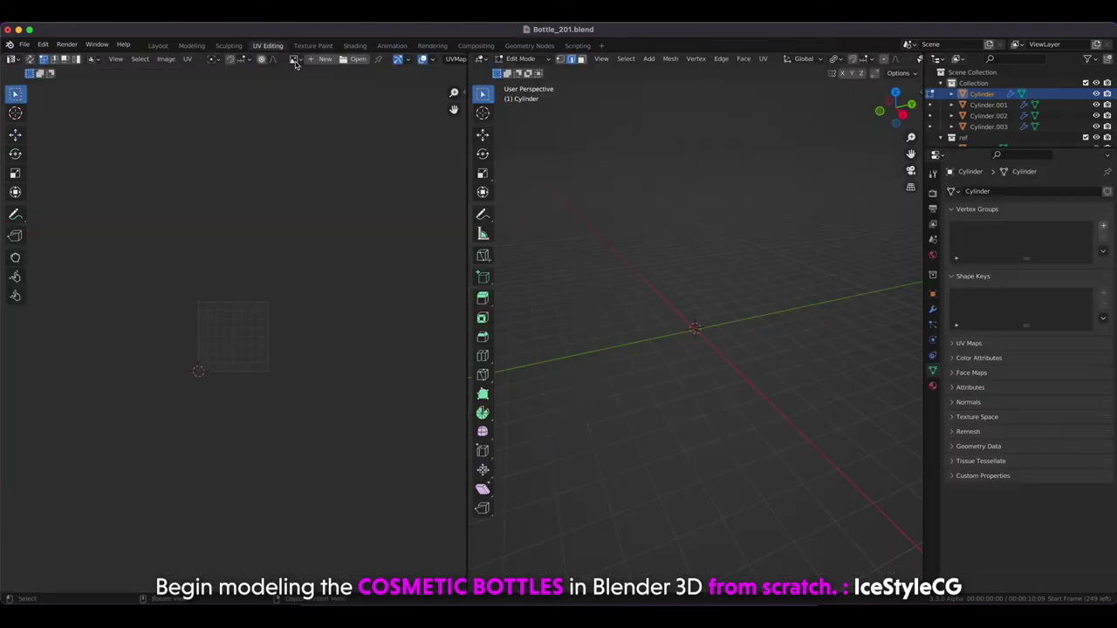
# Select the whole cap ring and unwrap its UVs.
pyautogui.scroll(-5, 590, 231)
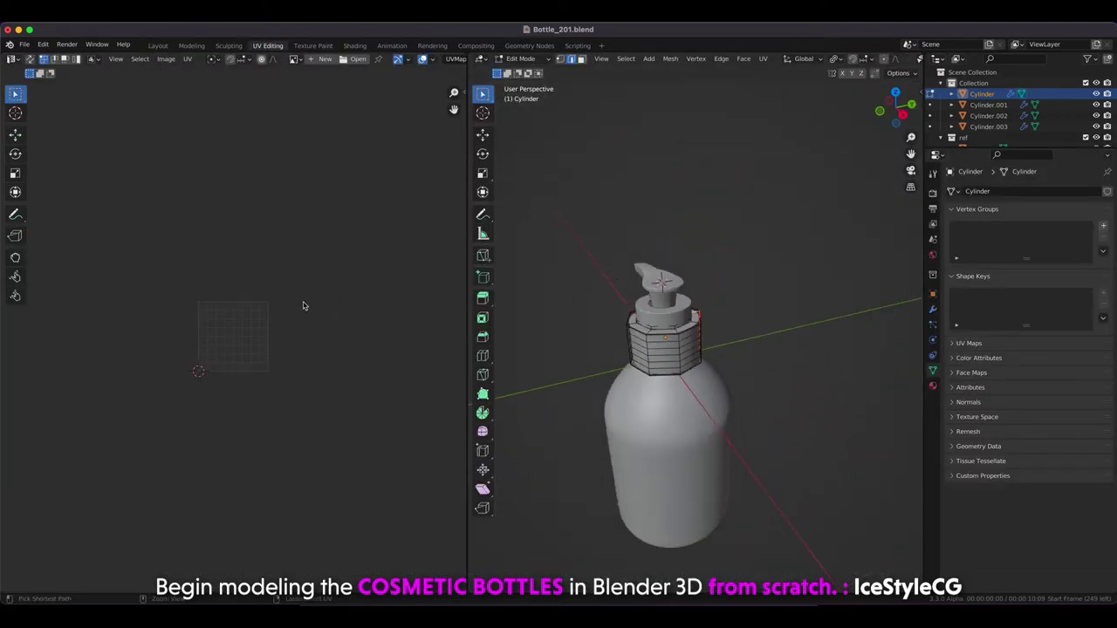
pyautogui.moveTo(558, 262); pyautogui.dragTo(602, 316, button='middle')
pyautogui.hotkey('ctrl', 'l')
pyautogui.press('u')
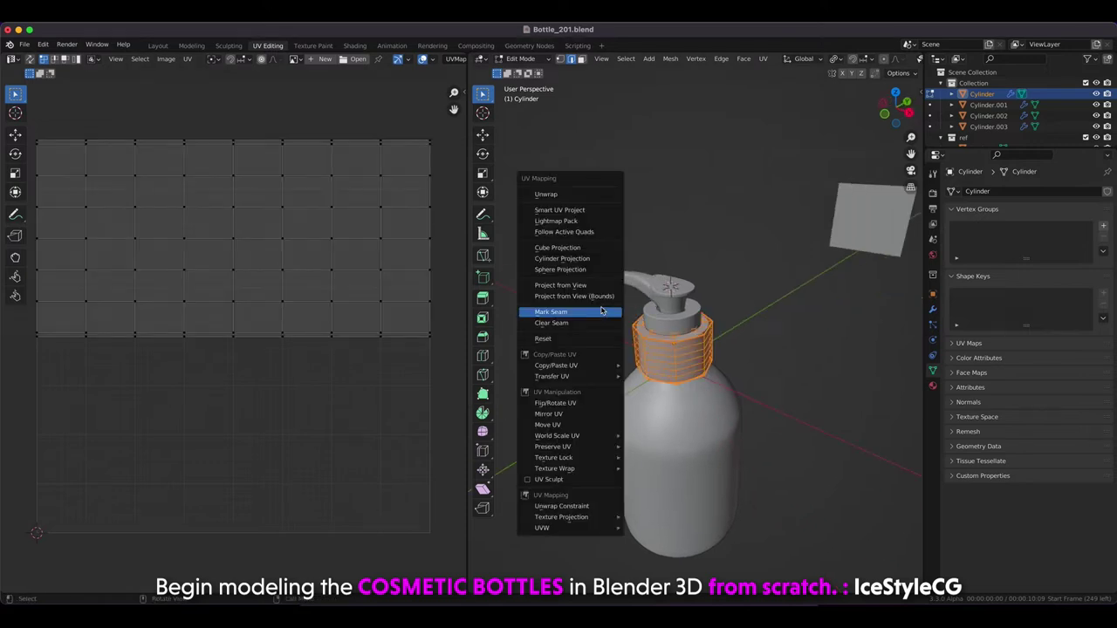
pyautogui.click(558, 190)
pyautogui.scroll(5, 125, 309)
pyautogui.scroll(3, 227, 311)
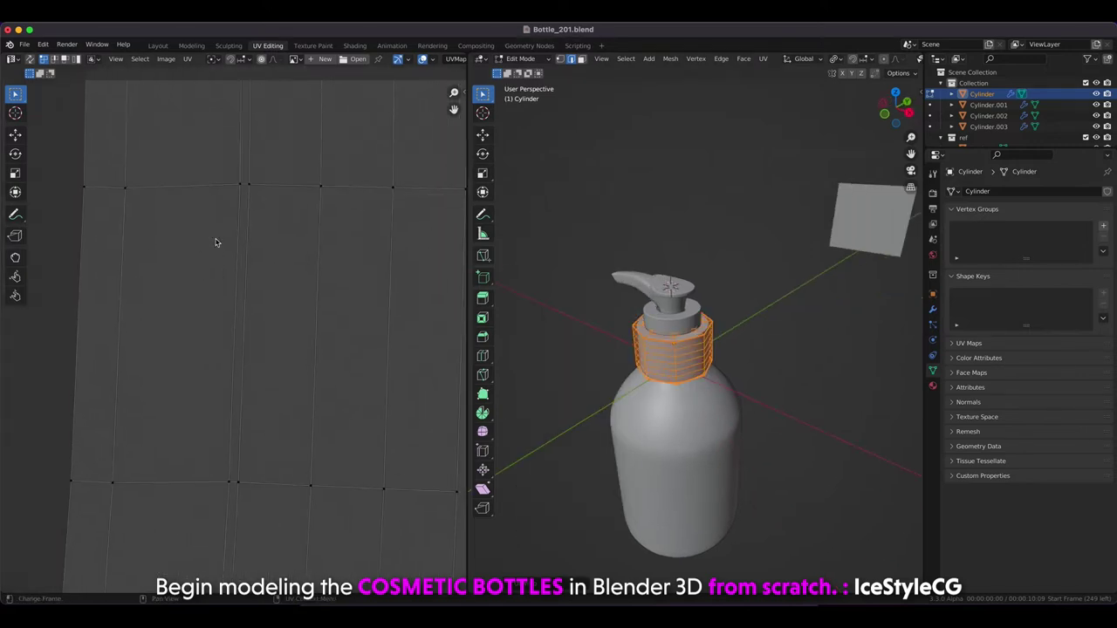
# Straighten a vertical UV edge loop by scaling it to zero along Y.
pyautogui.press('2')
pyautogui.keyDown('alt'); pyautogui.click(214, 258); pyautogui.keyUp('alt')
pyautogui.press('s')
pyautogui.press('Escape')
pyautogui.click(199, 501)
pyautogui.press('s')
pyautogui.press('y')
pyautogui.click(193, 498)
pyautogui.press('s')
pyautogui.press('y')
pyautogui.click(199, 419)
# Select the UV island and apply Follow Active Quads to form a rectangular strip.
pyautogui.press('3')
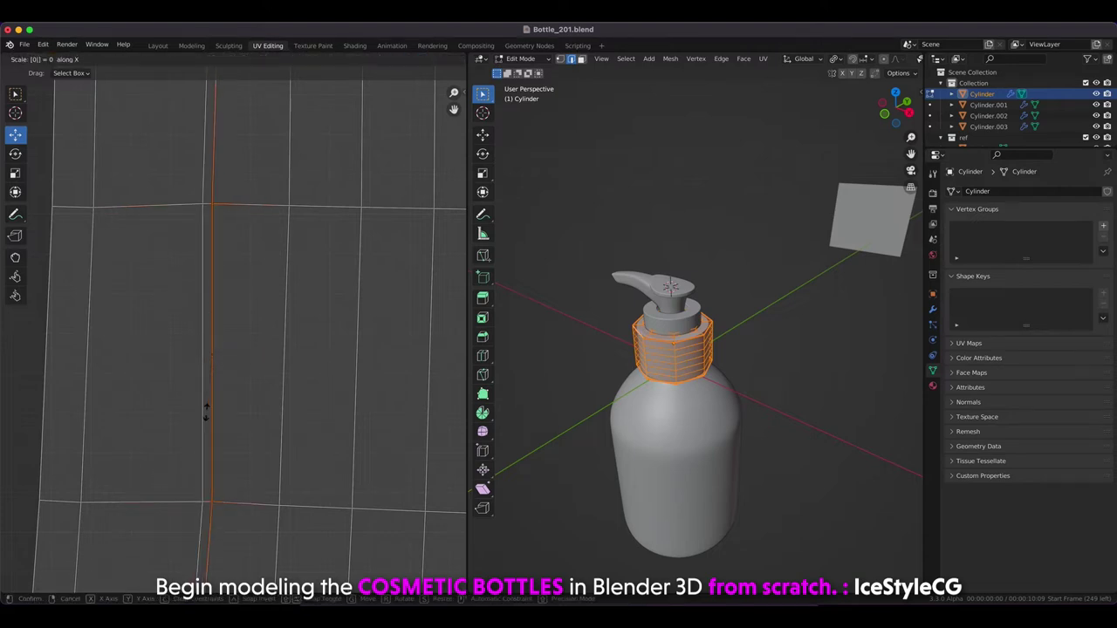
pyautogui.click(209, 375)
pyautogui.press('l')
pyautogui.rightClick(209, 358)
pyautogui.click(208, 361)
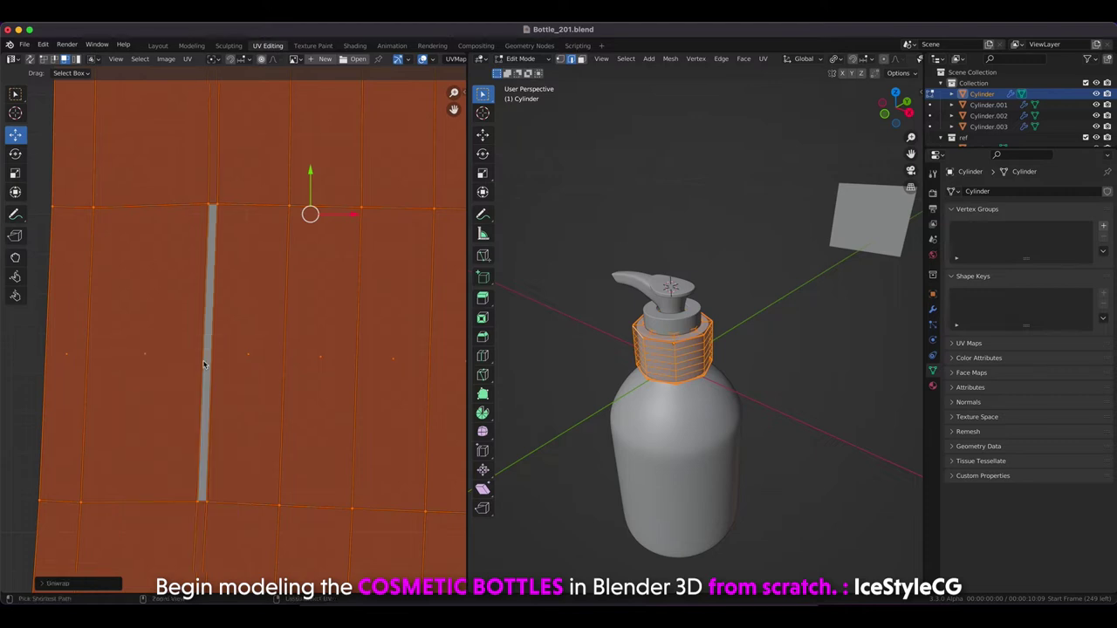
pyautogui.rightClick(209, 359)
pyautogui.click(209, 369)
# Frame the straightened UV strip and return to Object Mode.
pyautogui.scroll(-3, 232, 355)
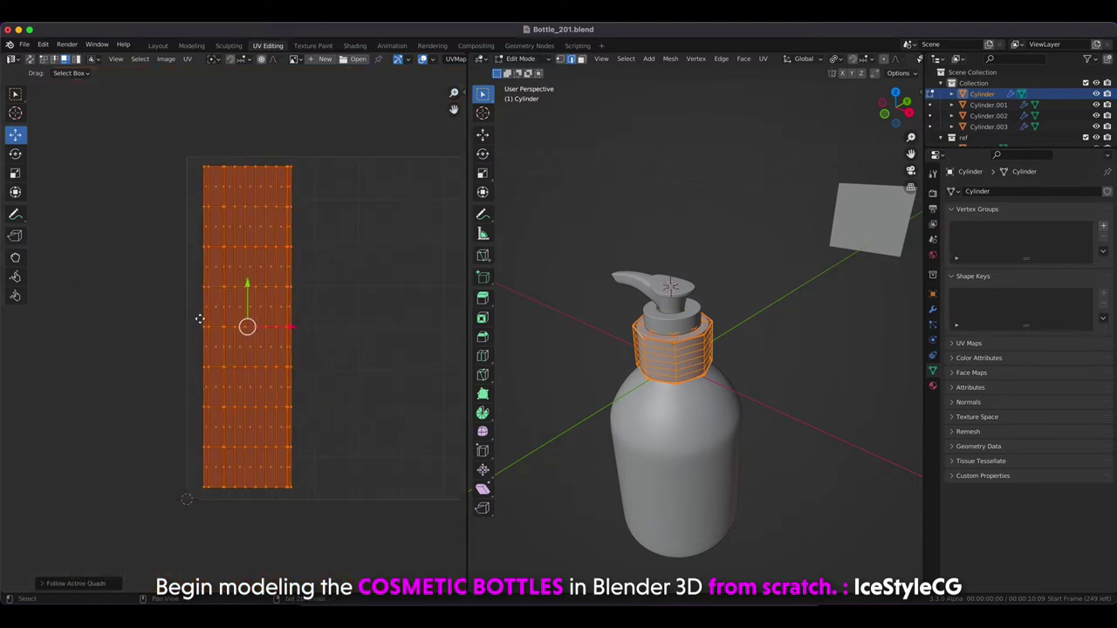
pyautogui.moveTo(233, 354); pyautogui.dragTo(135, 394, button='middle')
pyautogui.moveTo(466, 183); pyautogui.dragTo(357, 179)
pyautogui.moveTo(523, 219); pyautogui.dragTo(565, 260, button='middle')
pyautogui.press('Tab')
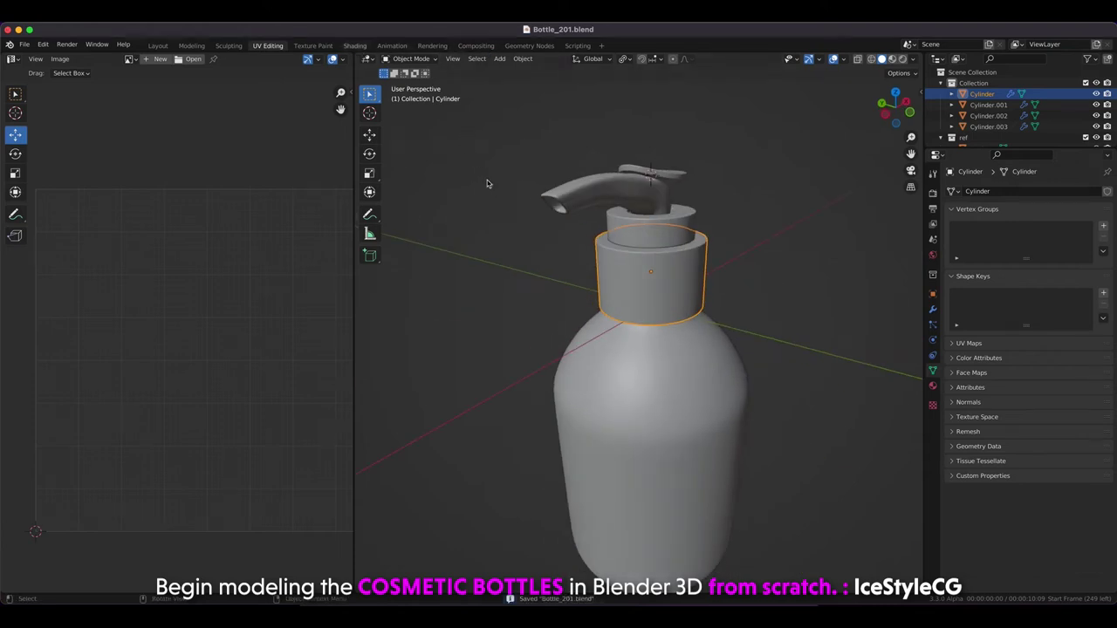
pyautogui.hotkey('ctrl', 'pagedown')
pyautogui.hotkey('ctrl', 'pagedown')
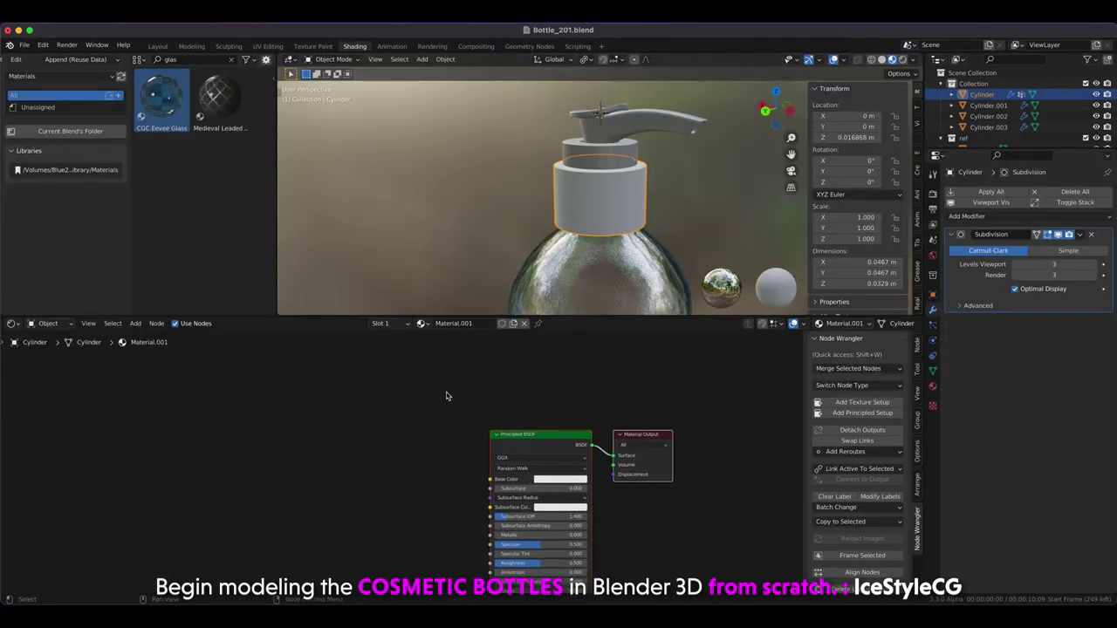
# Add a Checker Texture node and feed it into the Principled BSDF Base Color.
pyautogui.click(327, 402)
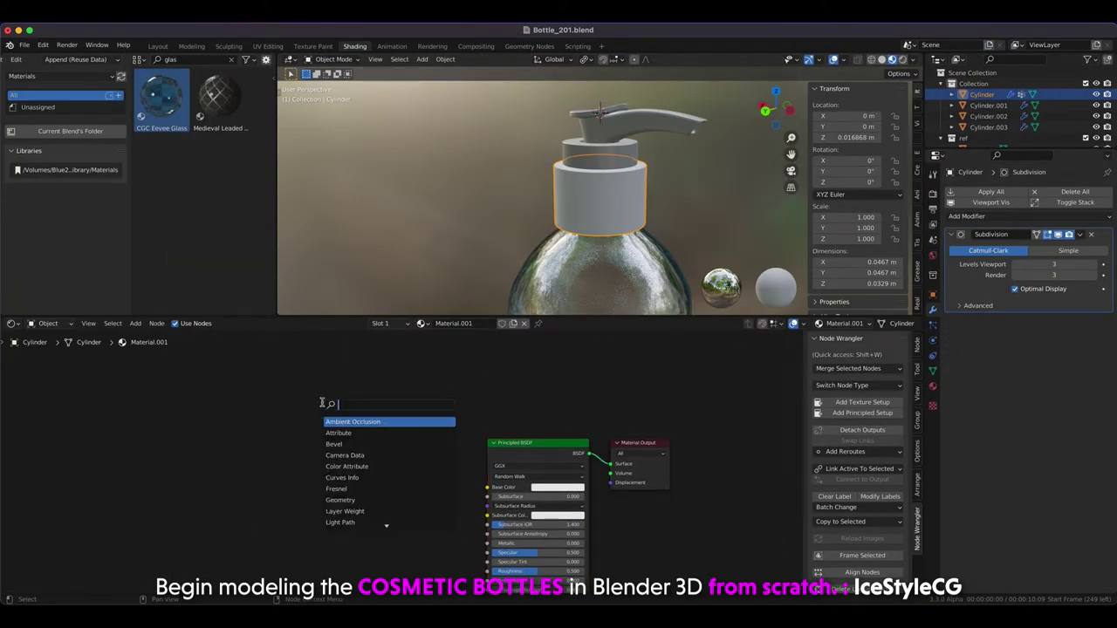
pyautogui.press('Escape')
pyautogui.moveTo(155, 385)
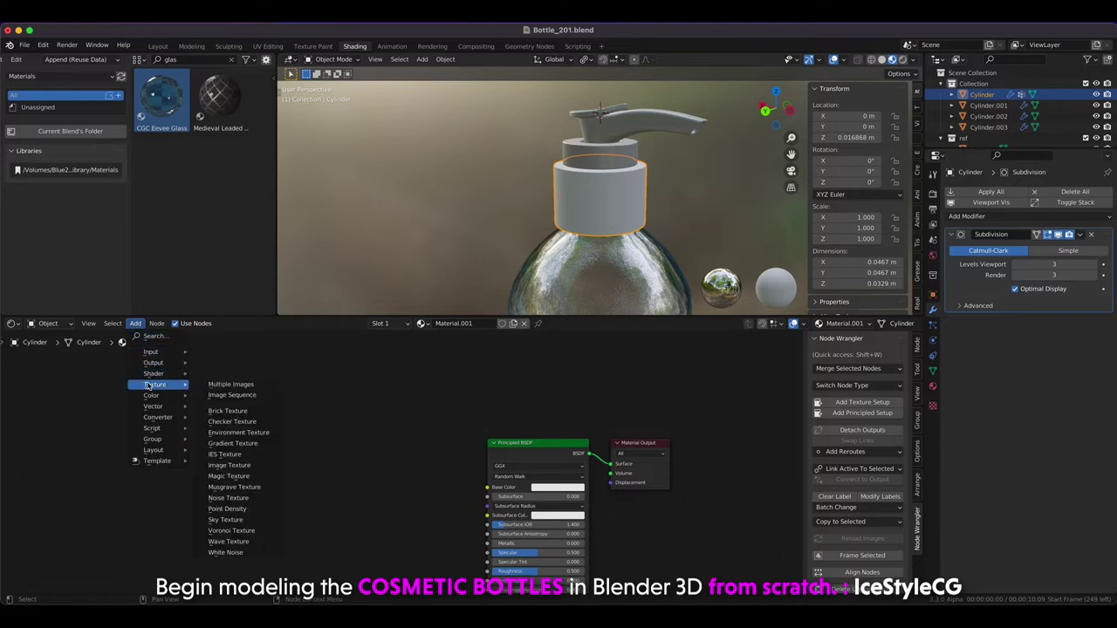
pyautogui.click(256, 422)
pyautogui.click(397, 405)
pyautogui.moveTo(424, 400); pyautogui.dragTo(487, 487)
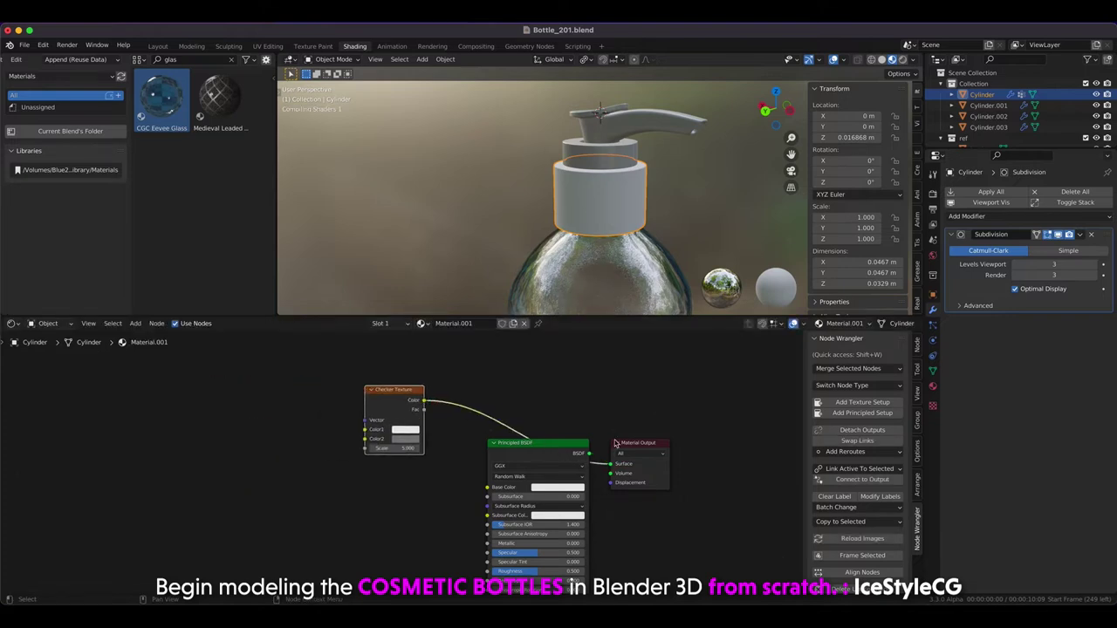
pyautogui.click(882, 61)
pyautogui.click(891, 60)
# Set the checker colour to black and map it with Scale X 0, Y 22.62 for vertical stripes.
pyautogui.press('KP_Divide')
pyautogui.click(404, 429)
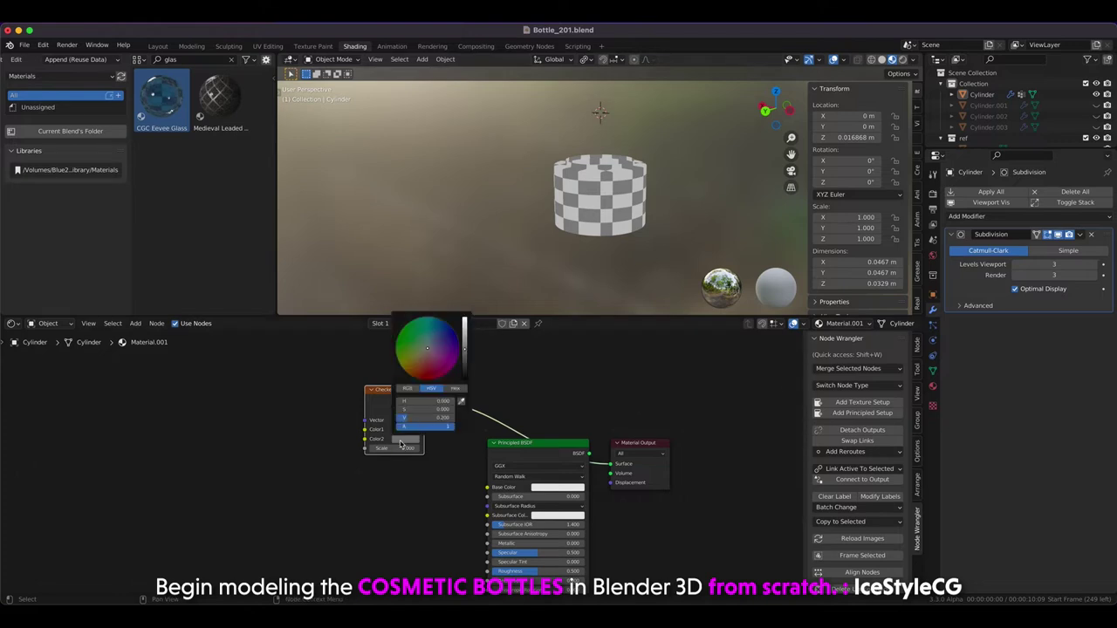
pyautogui.moveTo(463, 344); pyautogui.dragTo(466, 395)
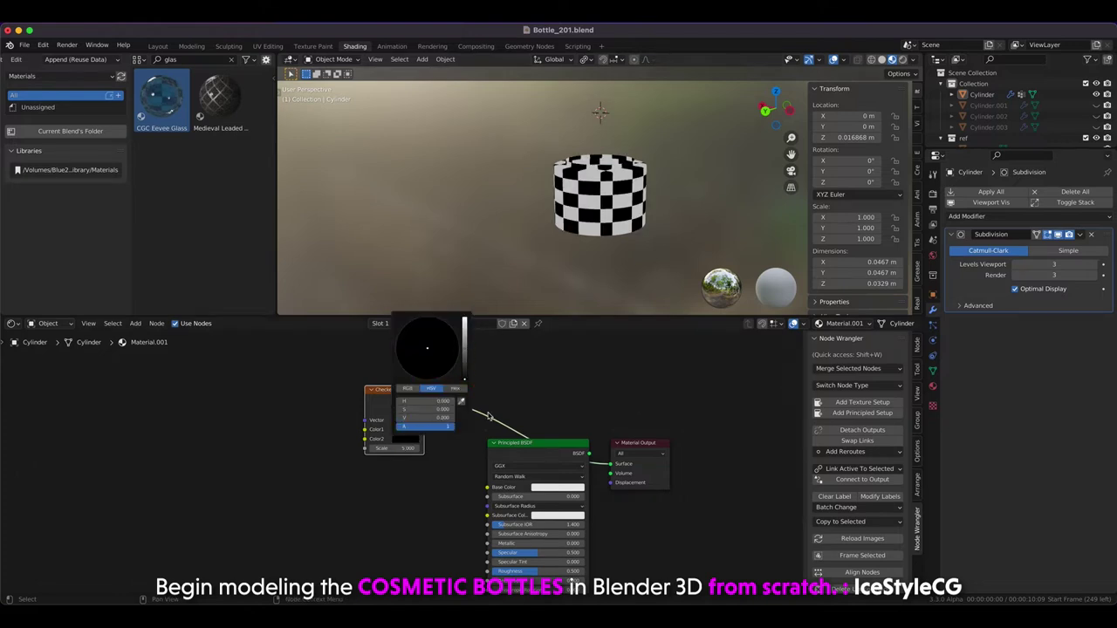
pyautogui.click(862, 402)
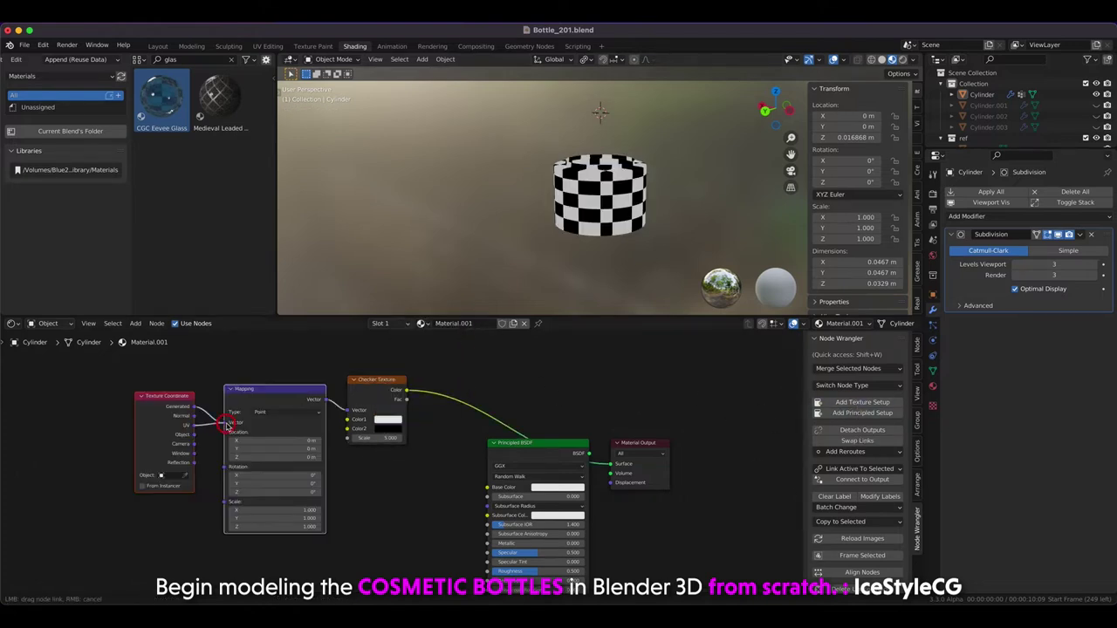
pyautogui.moveTo(258, 509)
pyautogui.mouseDown()
pyautogui.moveTo(312, 532)
pyautogui.moveTo(279, 521)
pyautogui.mouseUp()
# Reconnect the checker Color to Base Color, then bring up the Render properties.
pyautogui.moveTo(382, 221)
pyautogui.mouseDown(button='middle')
pyautogui.moveTo(374, 142)
pyautogui.moveTo(449, 226)
pyautogui.mouseUp(button='middle')
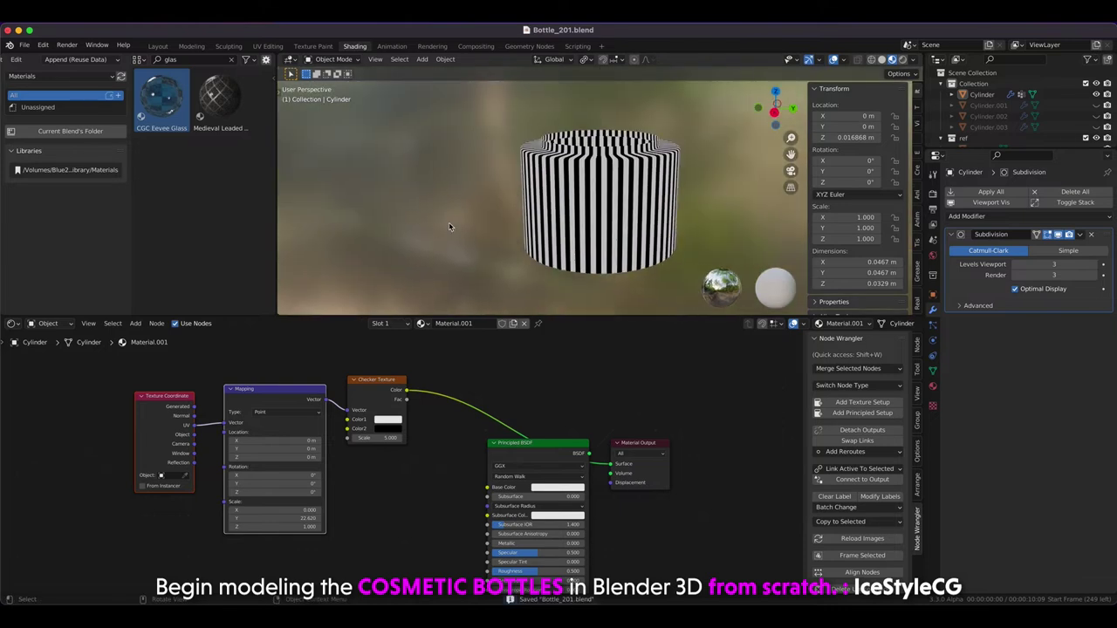
pyautogui.keyDown('ctrl'); pyautogui.keyDown('shift'); pyautogui.click(591, 455); pyautogui.keyUp('shift'); pyautogui.keyUp('ctrl')
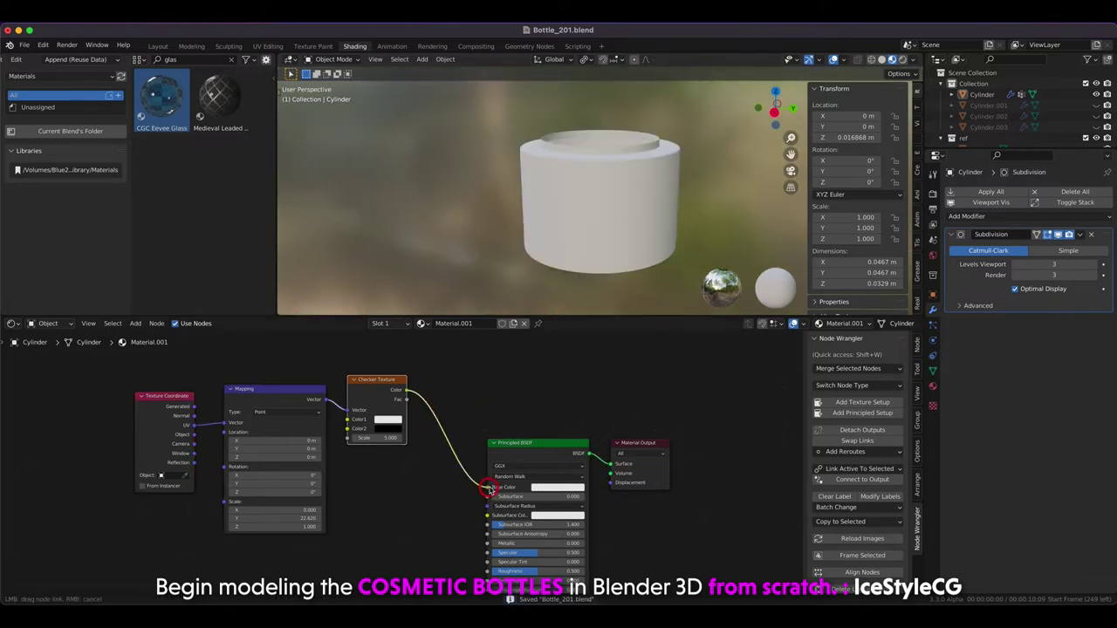
pyautogui.moveTo(469, 196); pyautogui.dragTo(458, 191, button='middle')
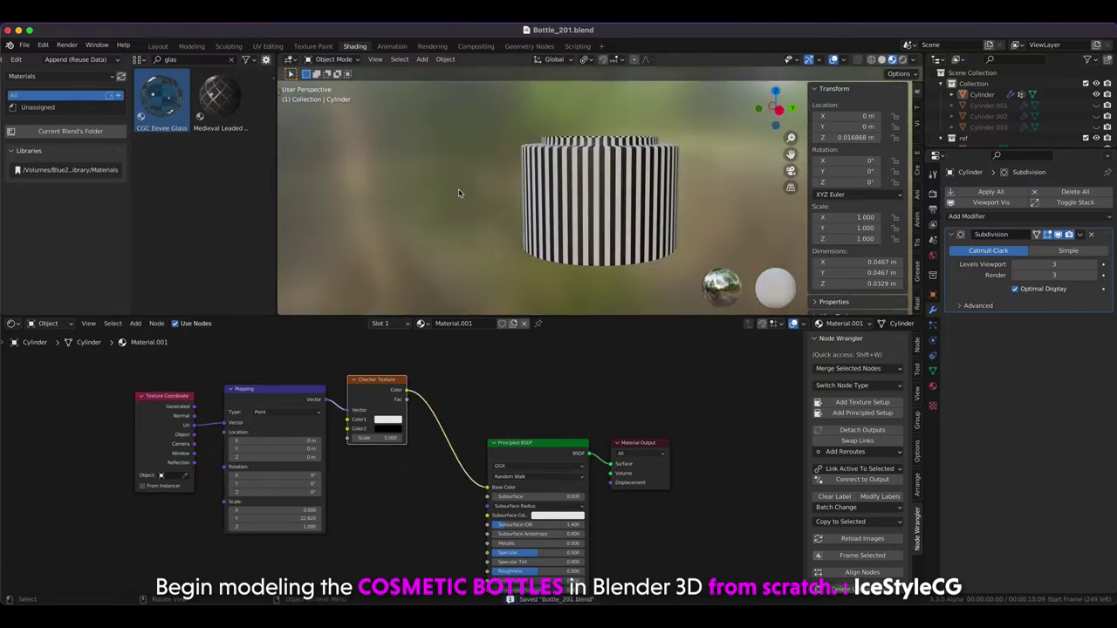
pyautogui.click(931, 196)
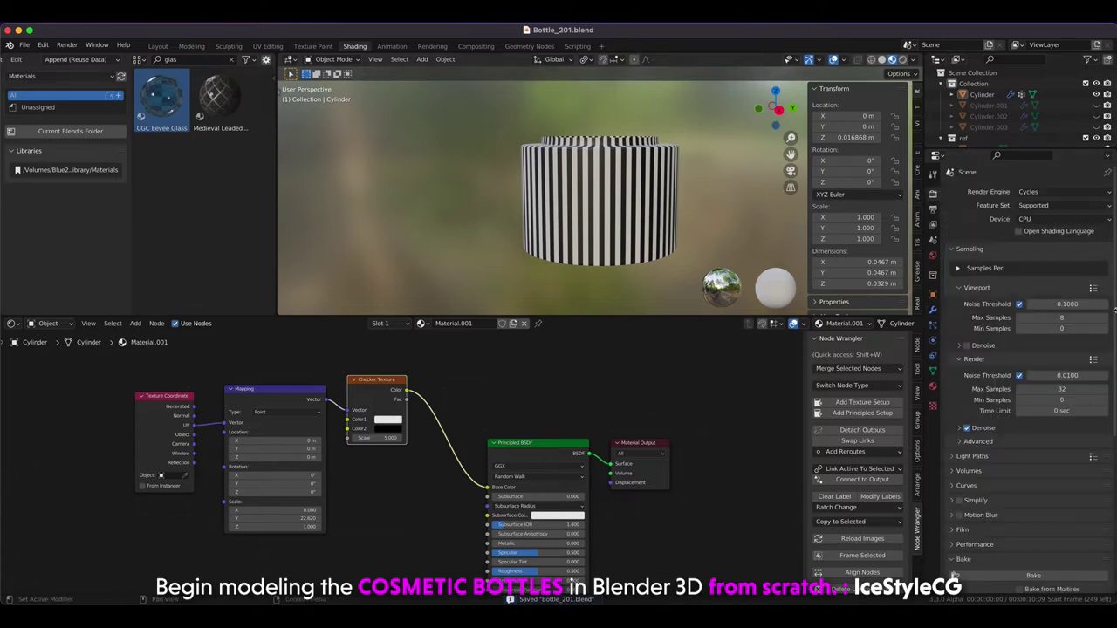
# Add an Image Texture node holding a new 2048 px image Bottle_Disp and bake the cylinder's stripes into it.
pyautogui.scroll(-7, 1114, 333)
pyautogui.hotkey('shift', 'a')
pyautogui.click(489, 426)
pyautogui.click(506, 417)
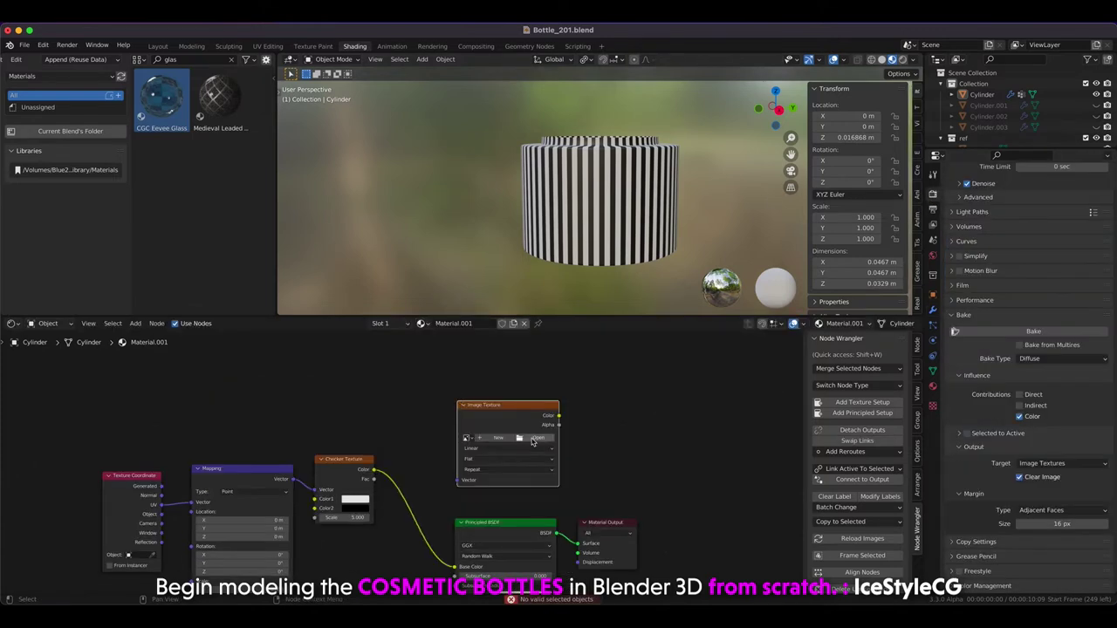
pyautogui.click(515, 441)
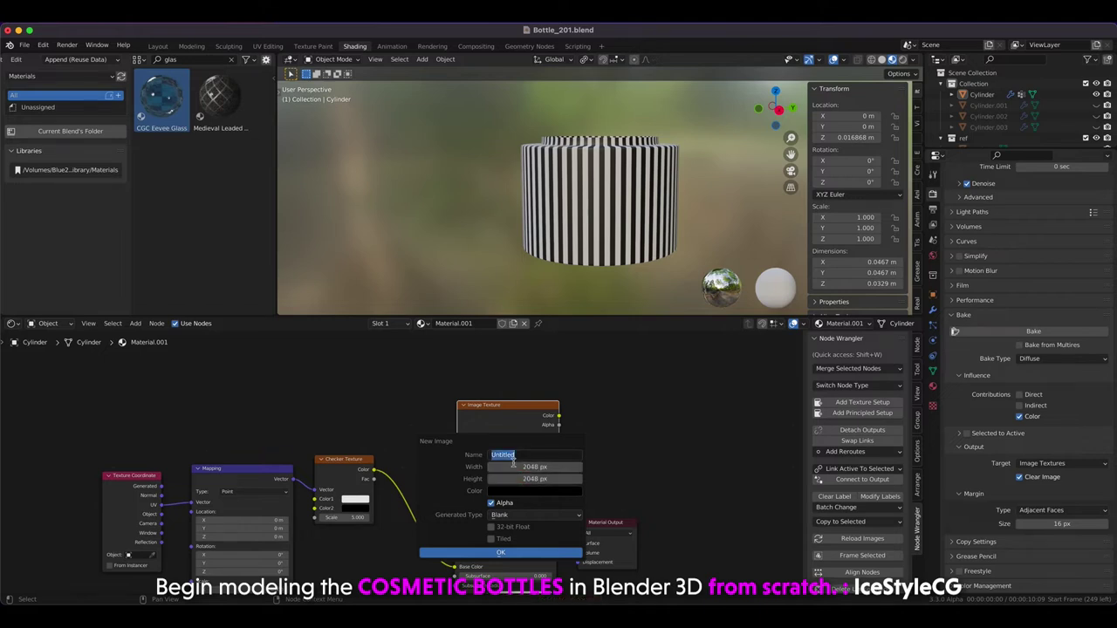
pyautogui.write('Bottle_Disp')
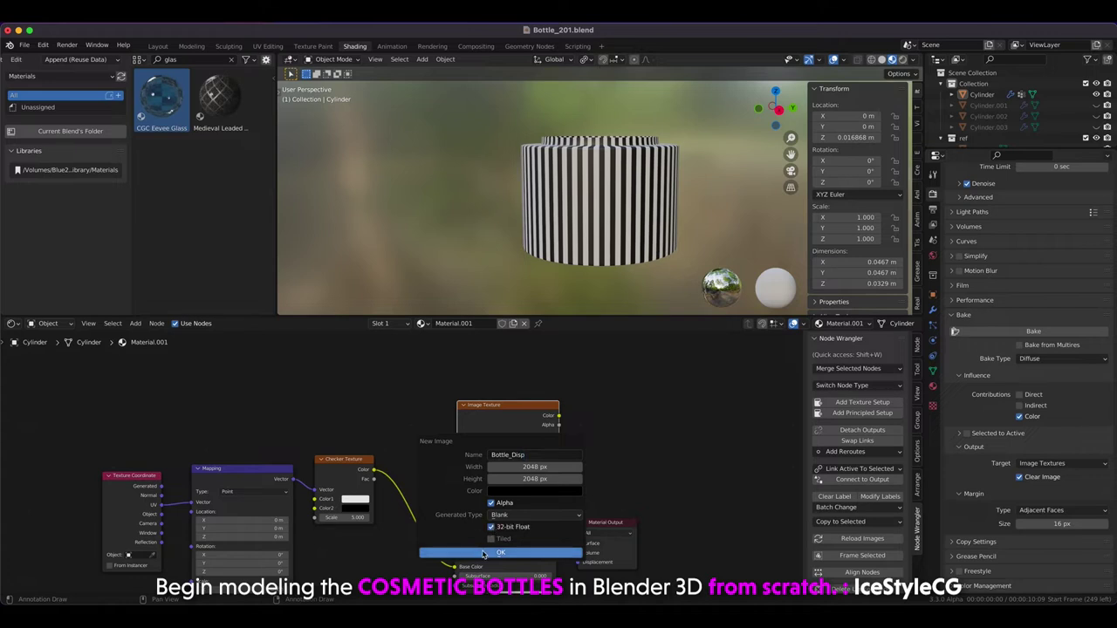
pyautogui.click(483, 555)
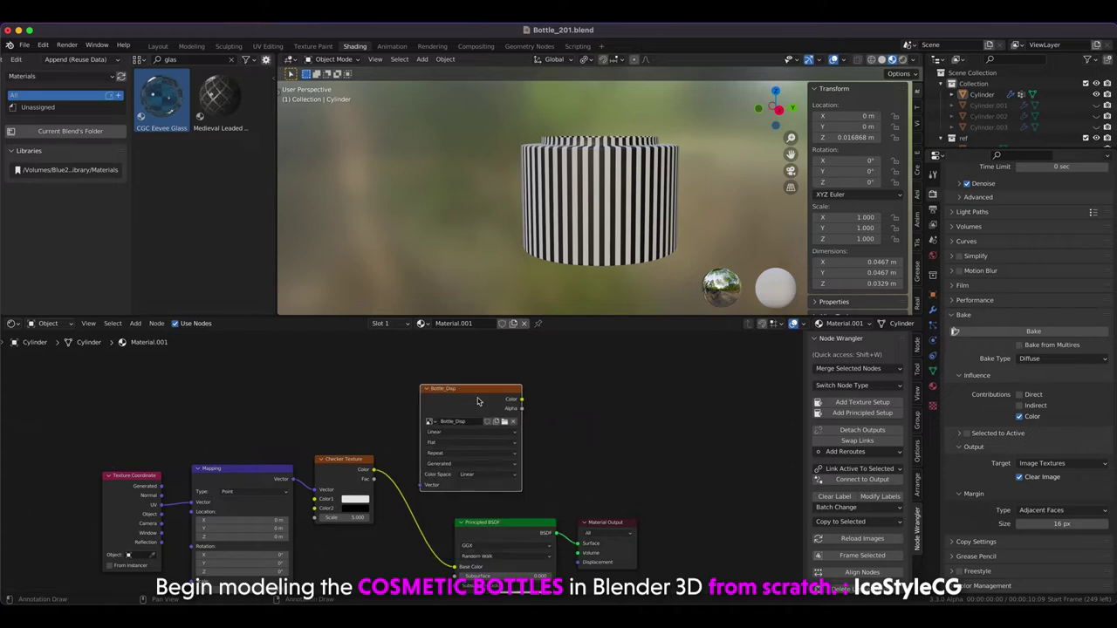
pyautogui.click(859, 479)
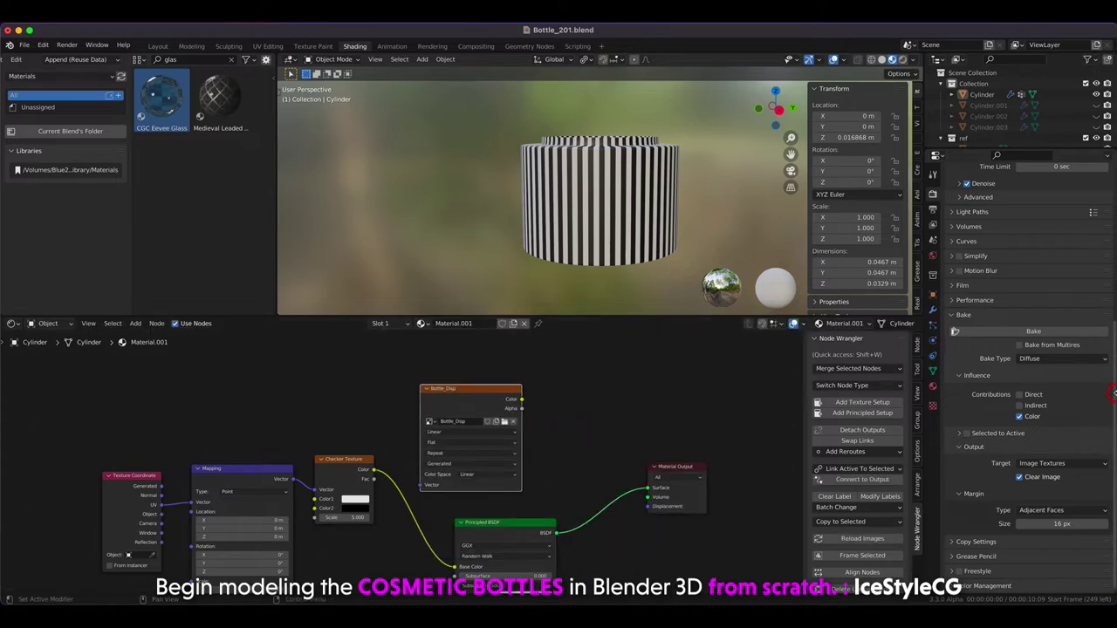
pyautogui.click(581, 197)
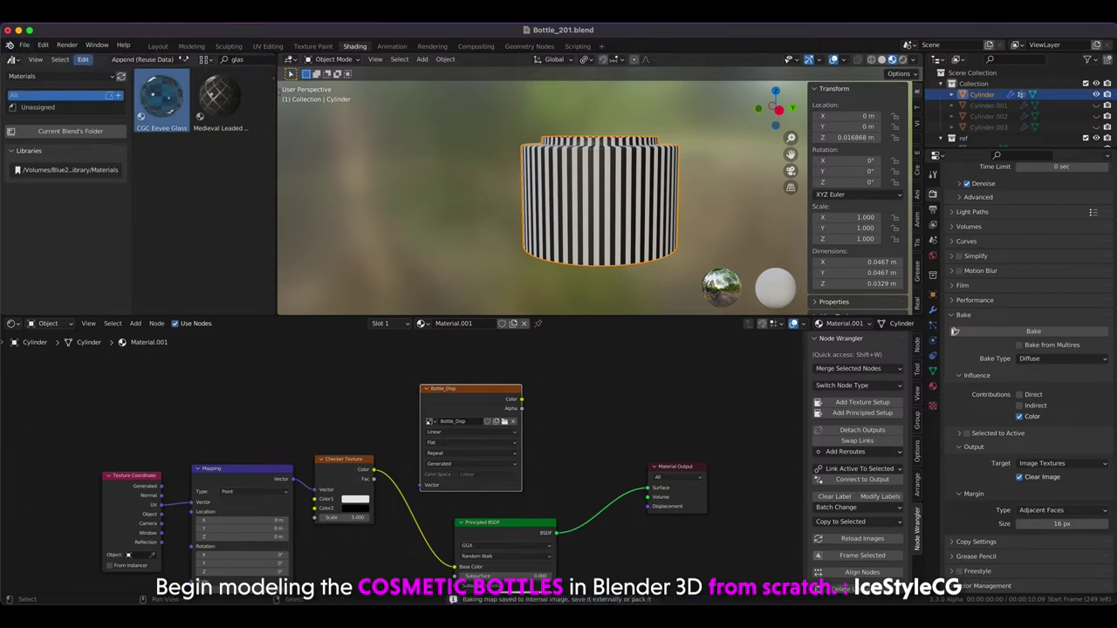
# Turn the Asset Browser into an Image Editor showing Bottle_Disp, and save the blend file.
pyautogui.click(12, 60)
pyautogui.click(37, 102)
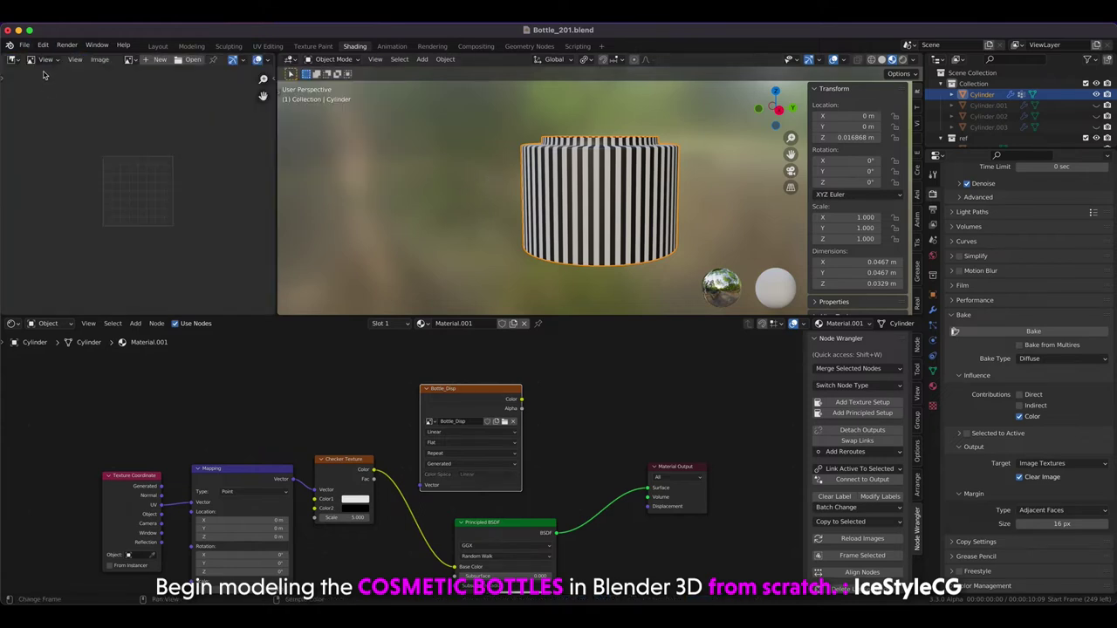
pyautogui.click(129, 59)
pyautogui.click(143, 78)
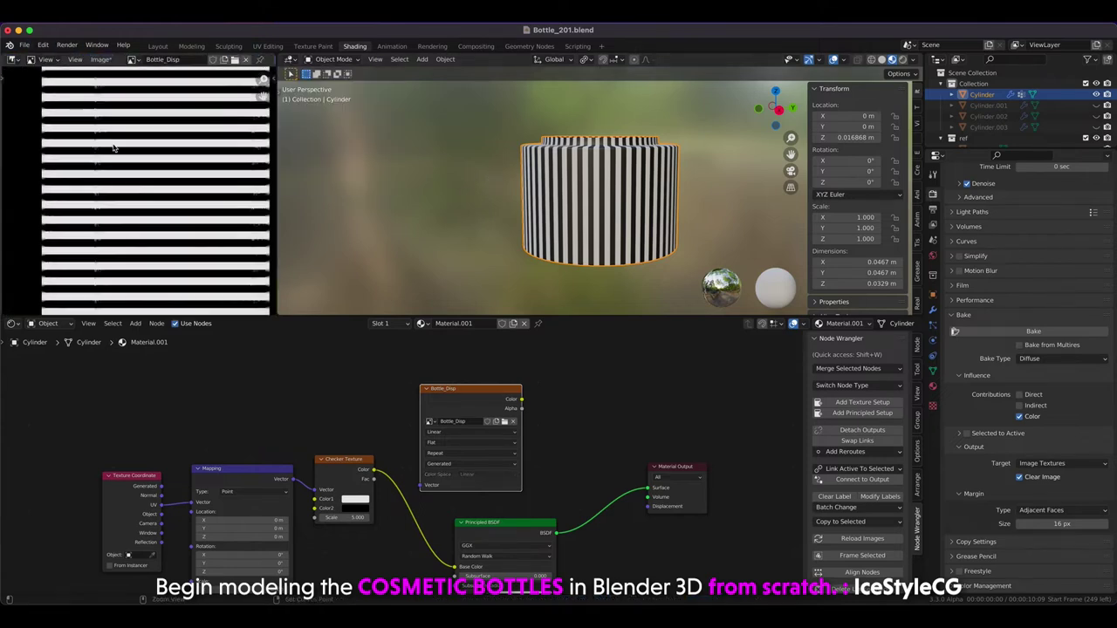
pyautogui.scroll(-2, 119, 130)
pyautogui.scroll(-2, 119, 174)
pyautogui.scroll(-1, 201, 183)
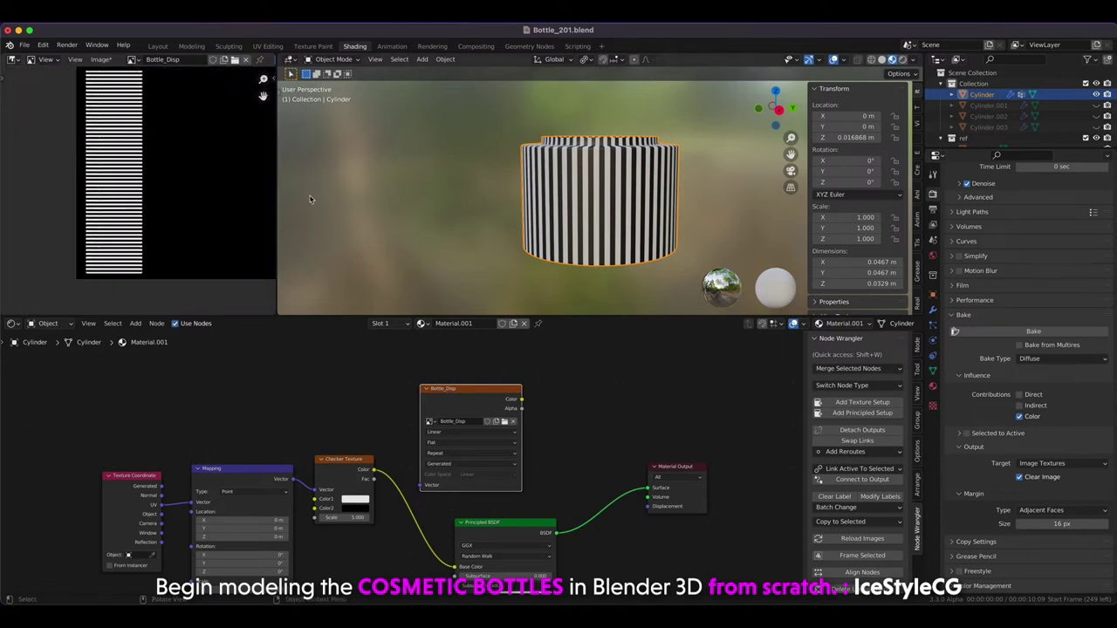
pyautogui.hotkey('ctrl', 's')
# Assign the PlasticDisplace material to the cylinder.
pyautogui.moveTo(561, 207); pyautogui.dragTo(510, 282, button='middle')
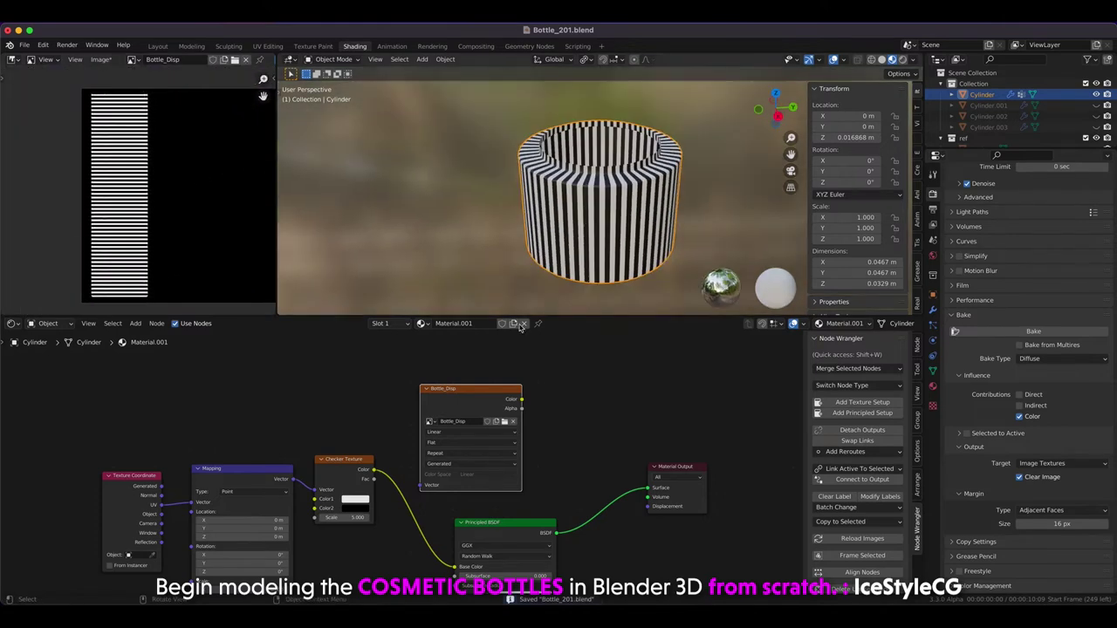
pyautogui.moveTo(540, 475); pyautogui.dragTo(346, 434, button='middle')
pyautogui.click(421, 323)
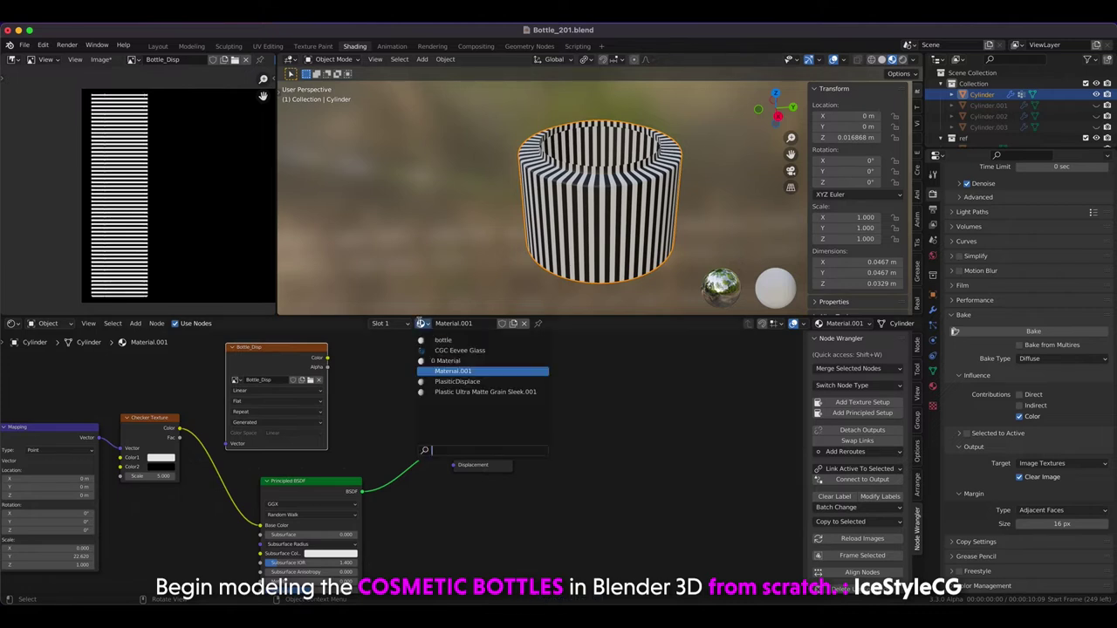
pyautogui.click(457, 382)
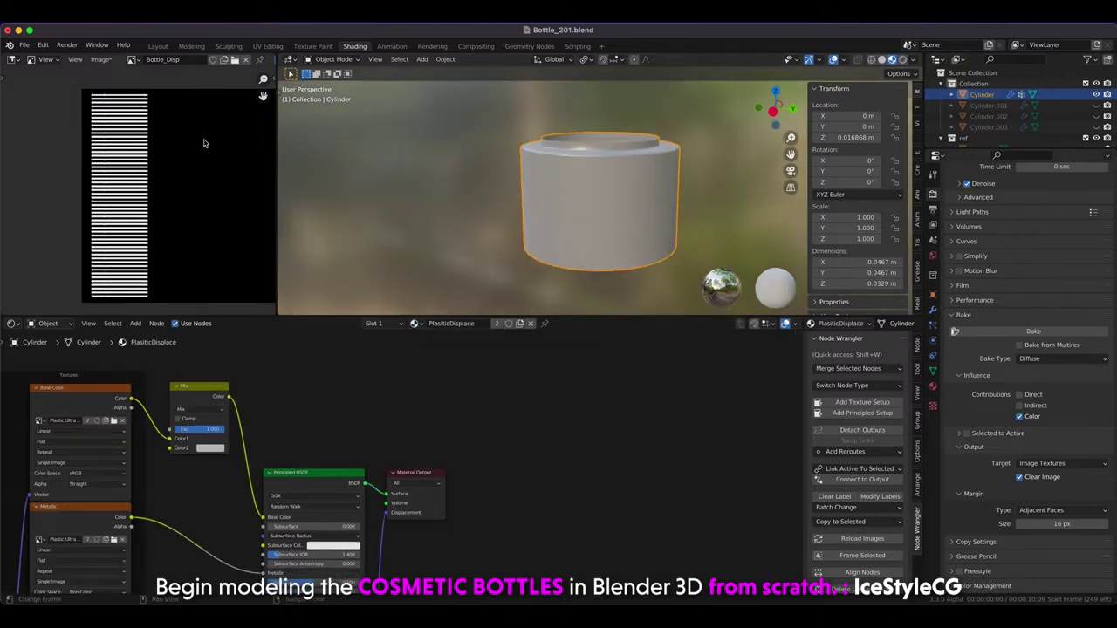
# Save the Bottle_Disp image to disk as a PNG in bottleProject.
pyautogui.click(102, 59)
pyautogui.click(137, 146)
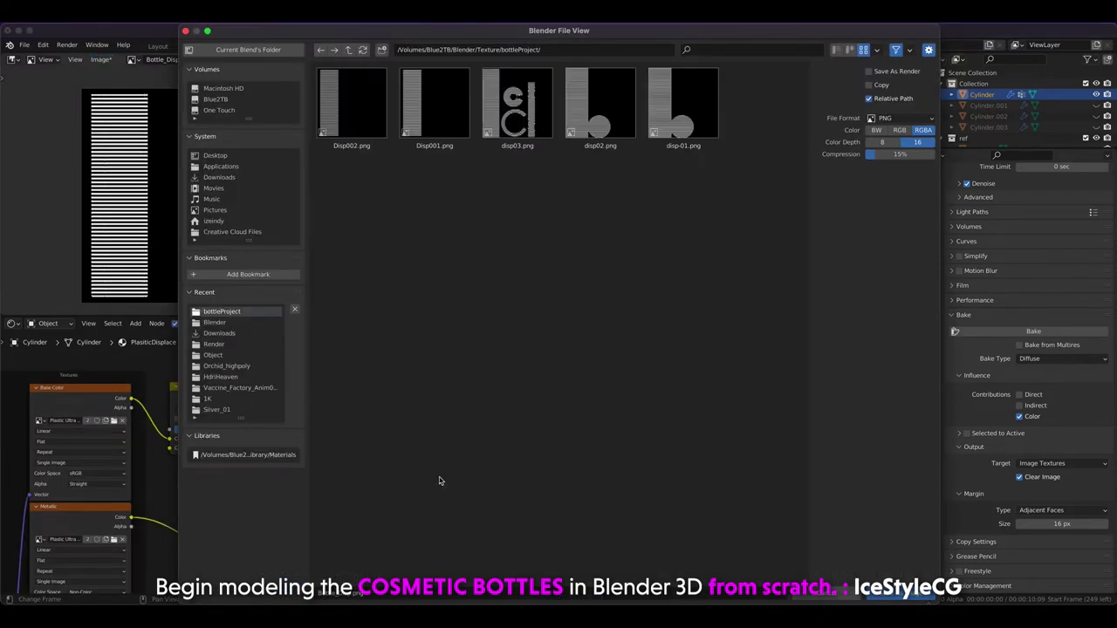
pyautogui.click(886, 595)
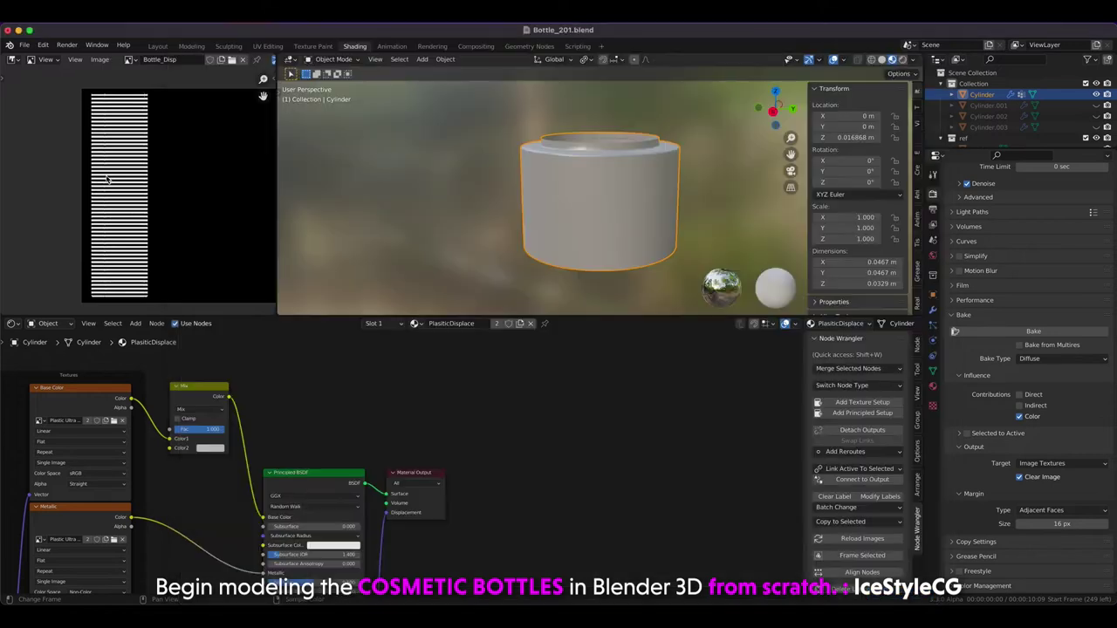
pyautogui.click(933, 309)
pyautogui.click(1078, 216)
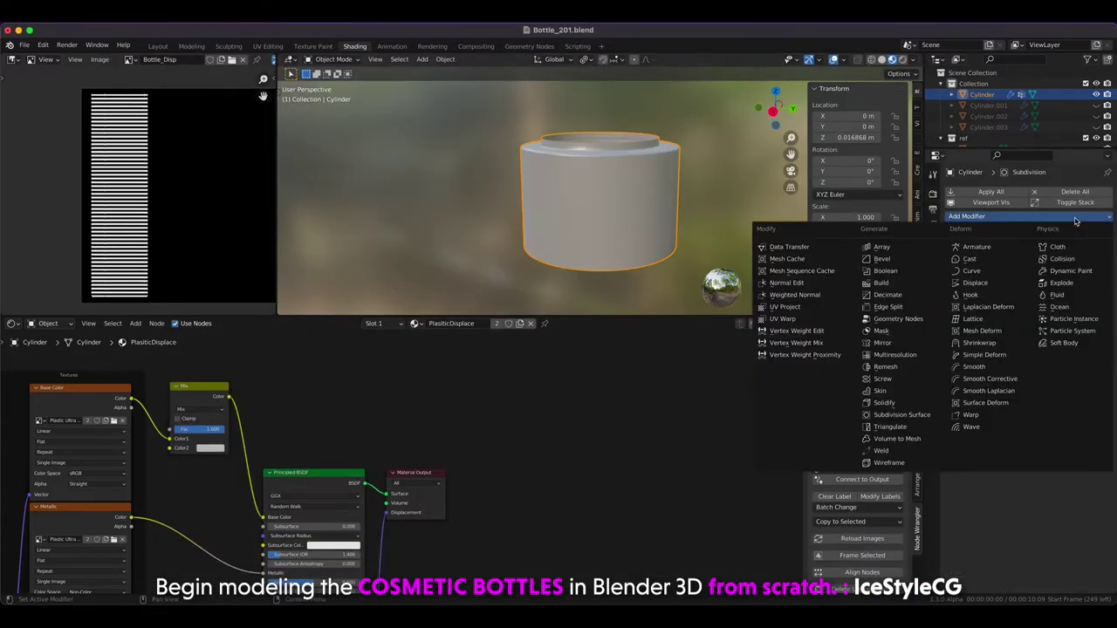
# Add a Displace modifier with a new texture, UV coordinates on UVMap, and strength 0.005.
pyautogui.click(975, 284)
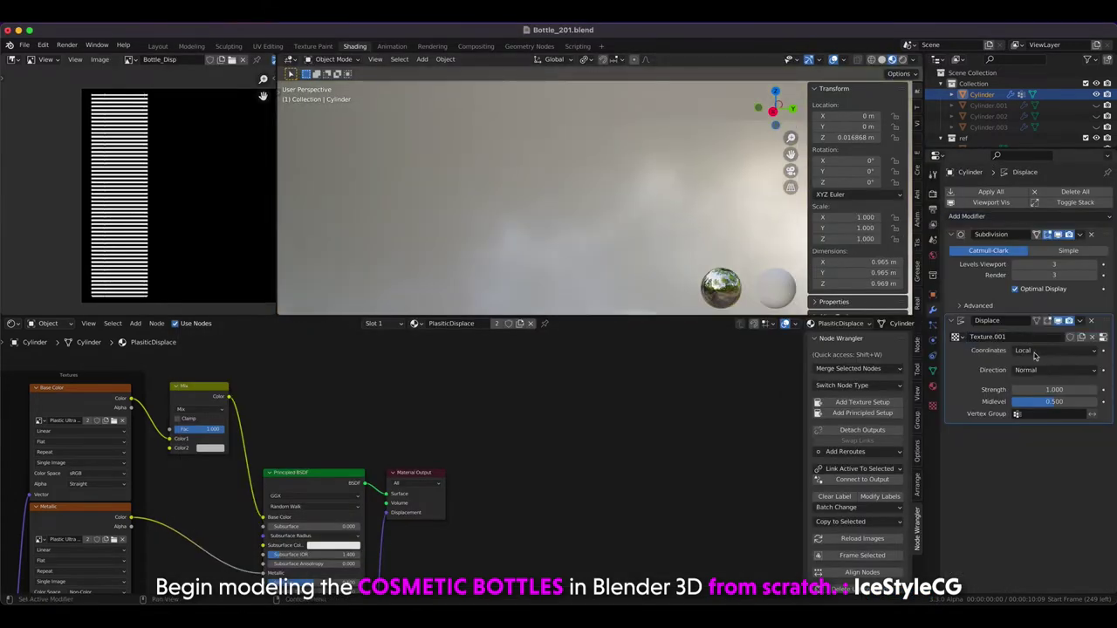
pyautogui.click(1060, 350)
pyautogui.click(1038, 384)
pyautogui.click(1047, 363)
pyautogui.click(1027, 380)
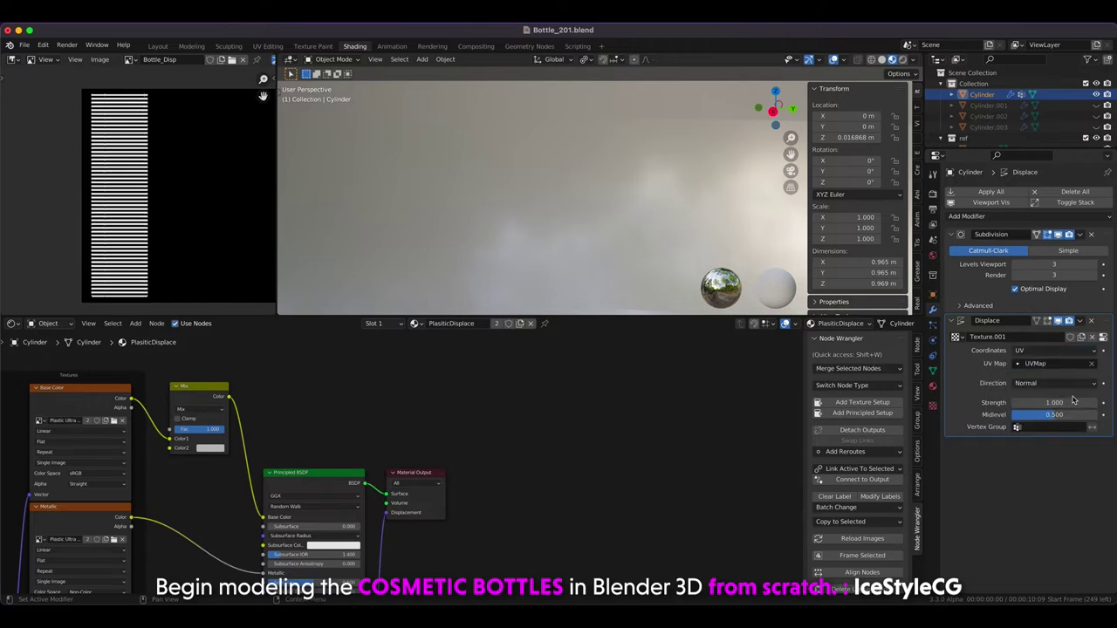
pyautogui.write('0.005')
pyautogui.press('Return')
# Load Bottle_Disp.png into the displacement texture as Non-Color data.
pyautogui.click(1103, 337)
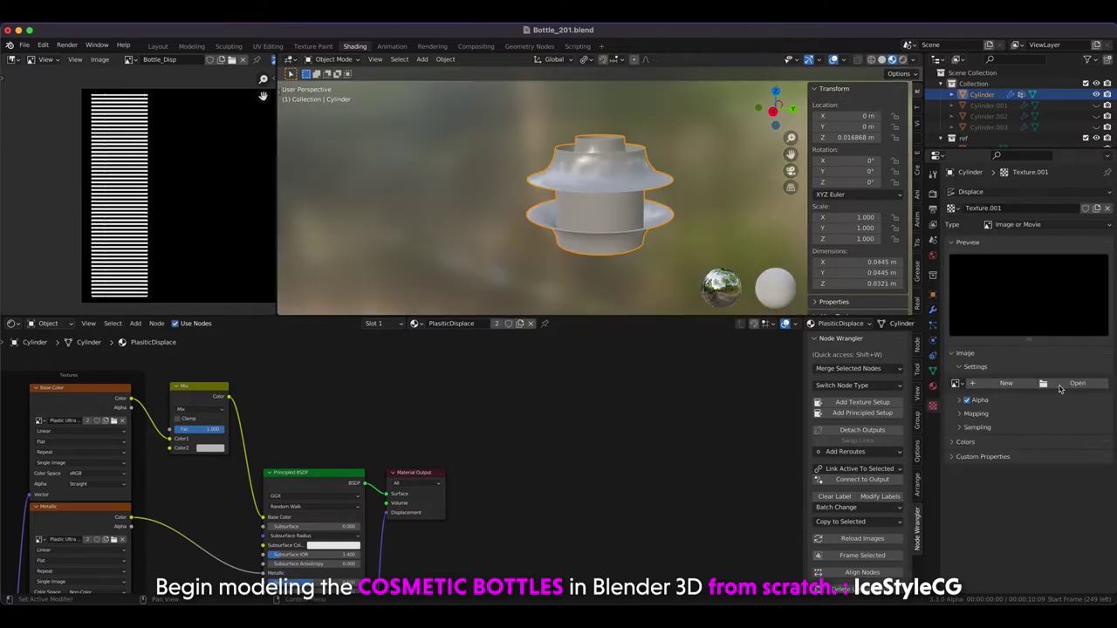
pyautogui.click(1077, 383)
pyautogui.click(384, 135)
pyautogui.click(890, 595)
pyautogui.moveTo(523, 200); pyautogui.dragTo(454, 147, button='middle')
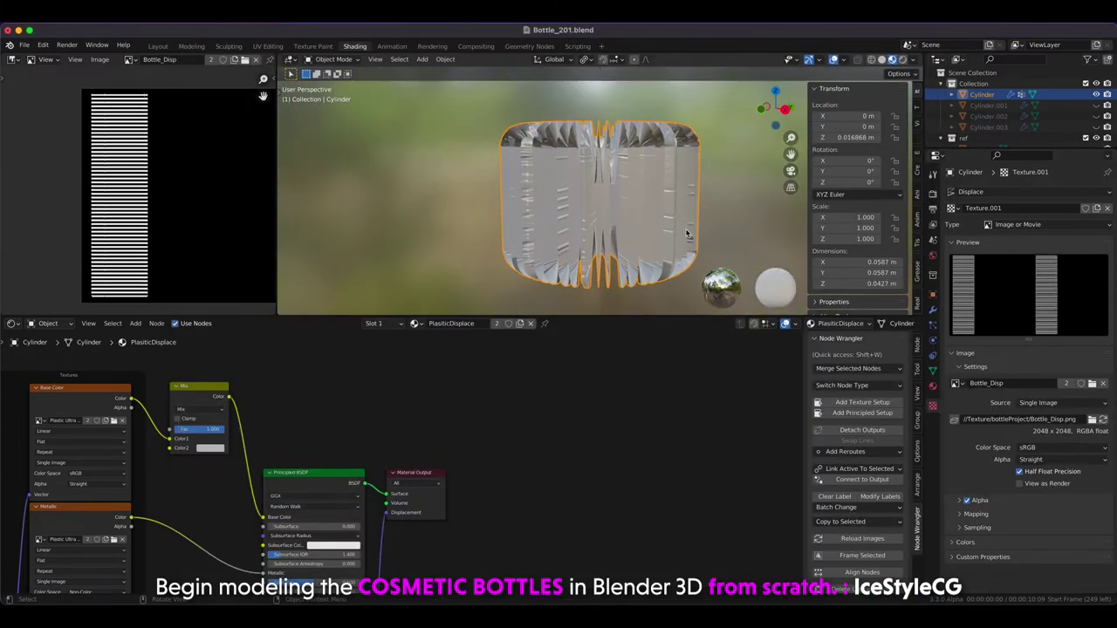
pyautogui.click(1040, 449)
pyautogui.click(1032, 506)
pyautogui.click(932, 311)
# Lower the displacement strength to 0.002 and limit it to vertex group 001.
pyautogui.doubleClick(1041, 402)
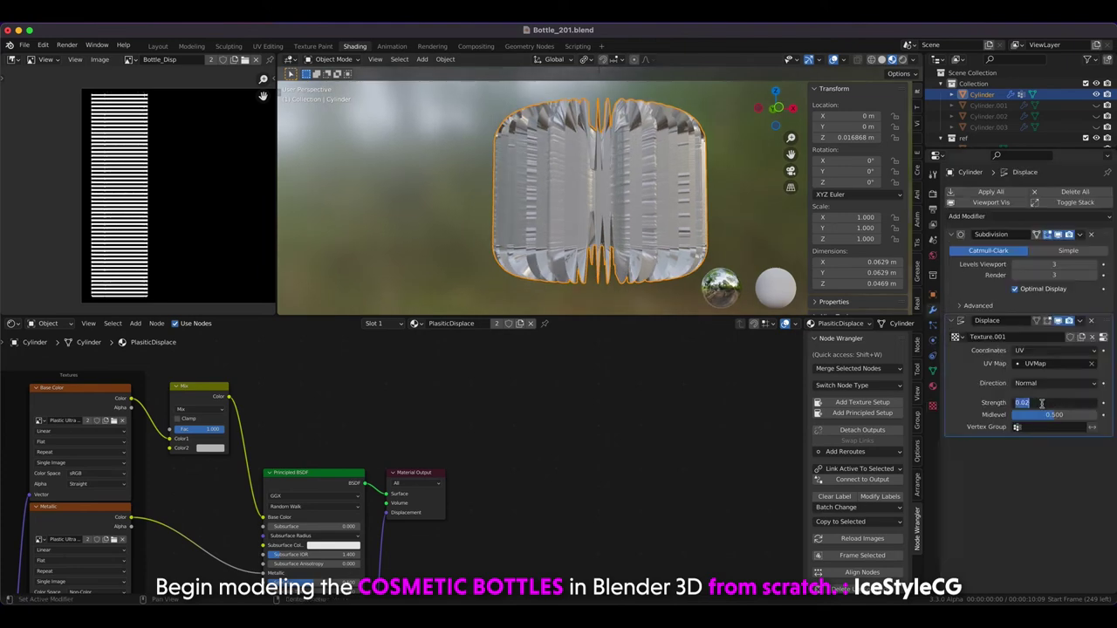
pyautogui.press('Return')
pyautogui.moveTo(602, 210); pyautogui.dragTo(602, 148, button='middle')
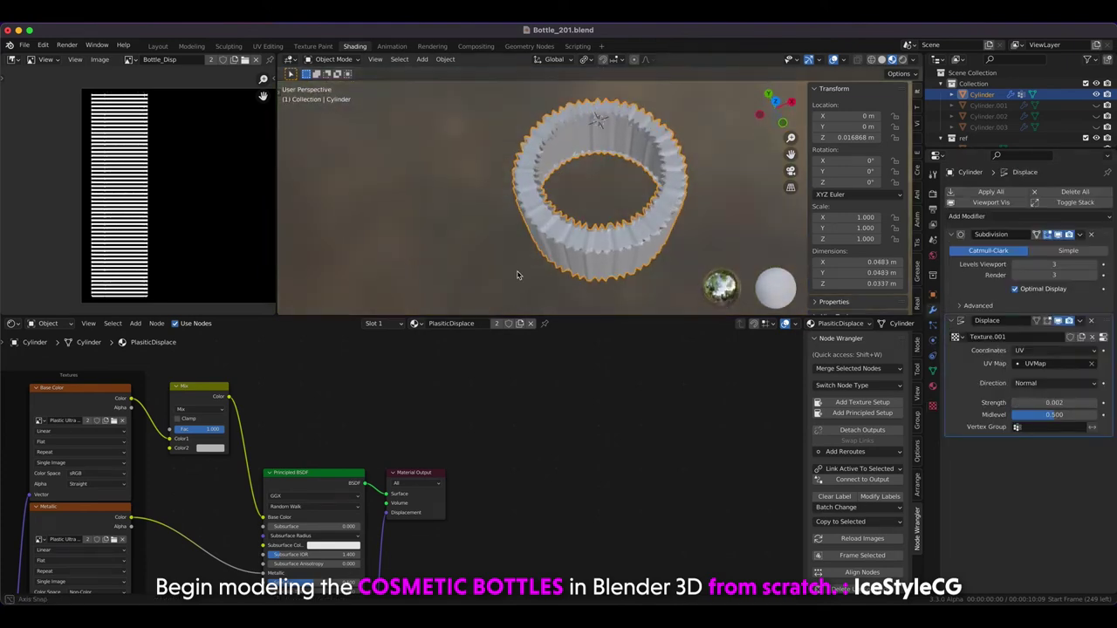
pyautogui.click(1031, 426)
pyautogui.moveTo(509, 214); pyautogui.dragTo(521, 201, button='middle')
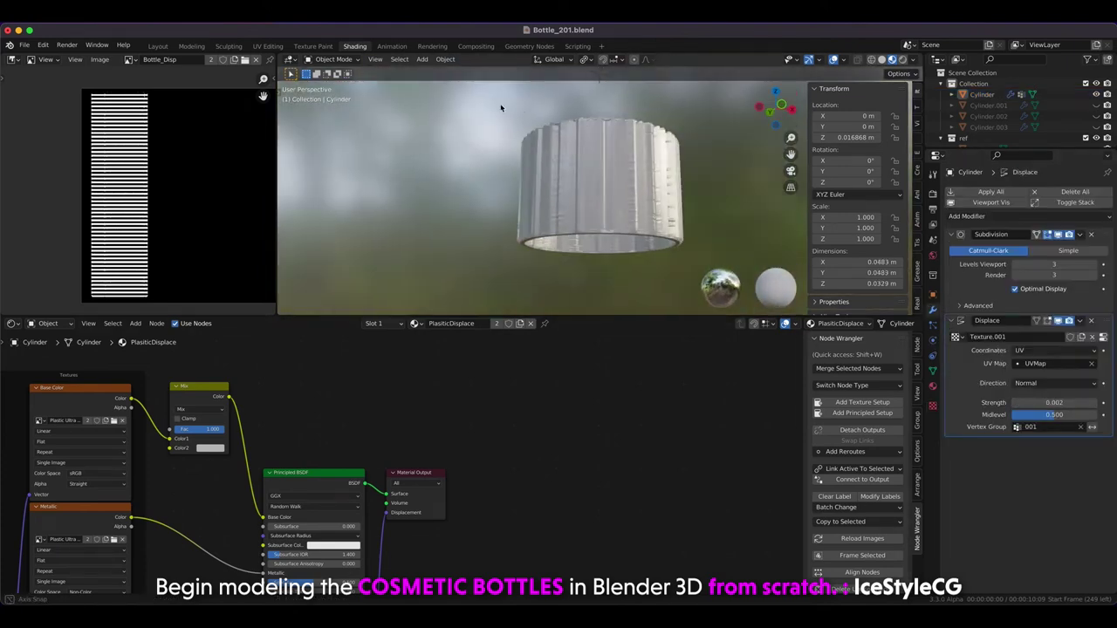
pyautogui.click(932, 406)
pyautogui.click(932, 310)
# Try viewport subdivision at 2, then return it to 3 and reselect the cylinder.
pyautogui.press('Return')
pyautogui.moveTo(486, 165)
pyautogui.mouseDown(button='middle')
pyautogui.moveTo(541, 126)
pyautogui.moveTo(636, 197)
pyautogui.mouseUp(button='middle')
pyautogui.press('Return')
pyautogui.moveTo(463, 166)
pyautogui.mouseDown(button='middle')
pyautogui.moveTo(643, 154)
pyautogui.moveTo(611, 175)
pyautogui.moveTo(540, 263)
pyautogui.moveTo(531, 294)
pyautogui.moveTo(558, 261)
pyautogui.mouseUp(button='middle')
pyautogui.click(539, 266)
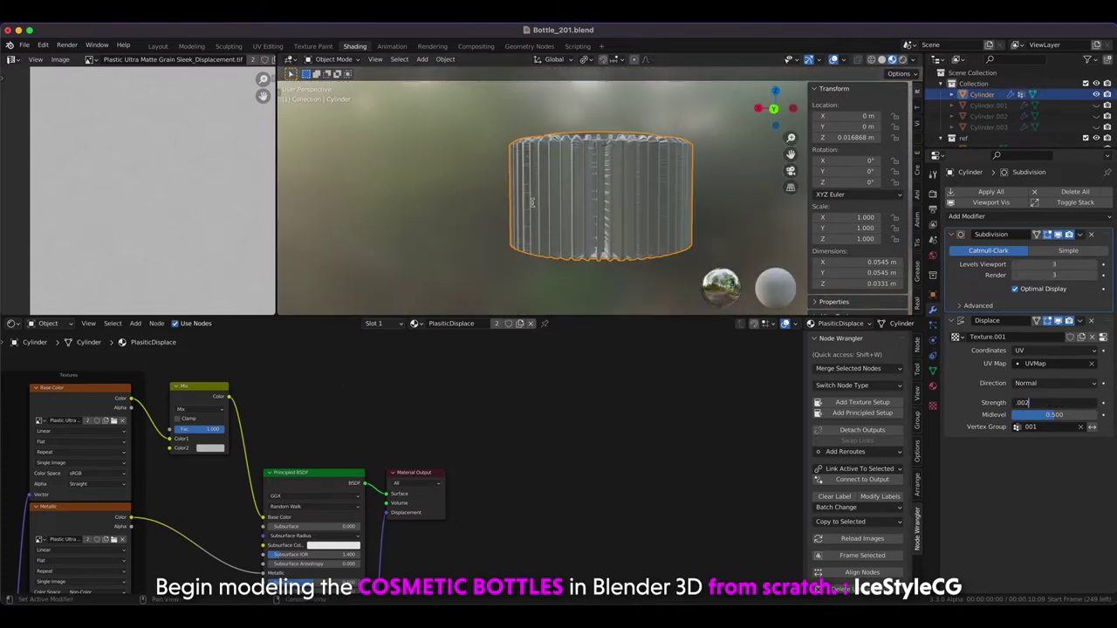
# Settle the displacement strength at 0.001 with Midlevel 0.
pyautogui.press('Return')
pyautogui.moveTo(474, 174); pyautogui.dragTo(930, 334, button='middle')
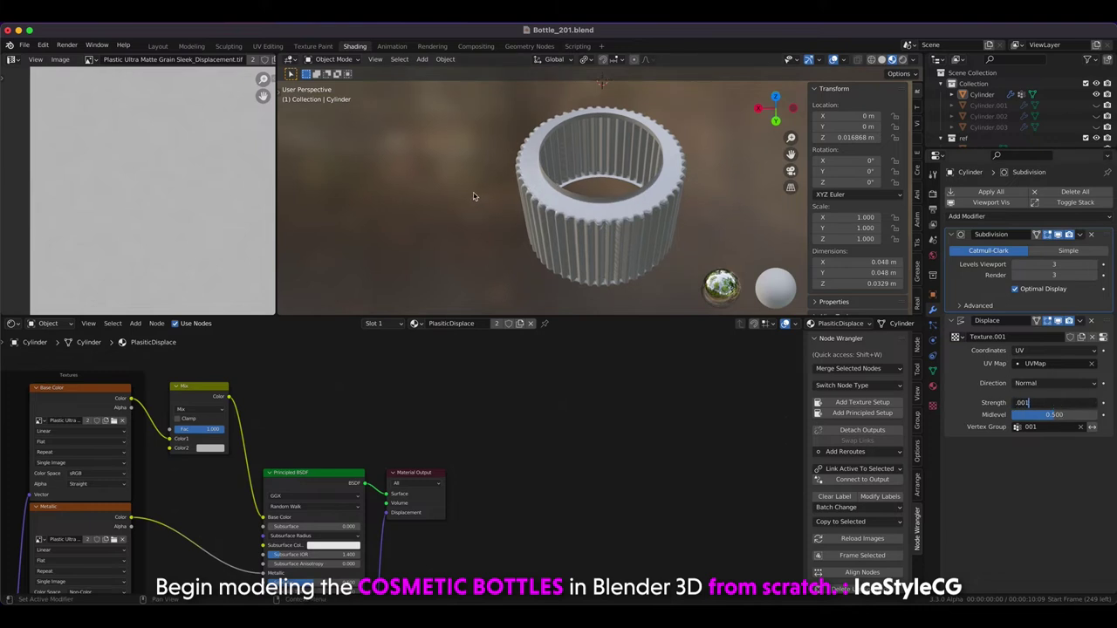
pyautogui.press('Return')
pyautogui.press('BackSpace')
pyautogui.moveTo(482, 169)
pyautogui.mouseDown(button='middle')
pyautogui.moveTo(565, 230)
pyautogui.moveTo(436, 170)
pyautogui.moveTo(482, 217)
pyautogui.mouseUp(button='middle')
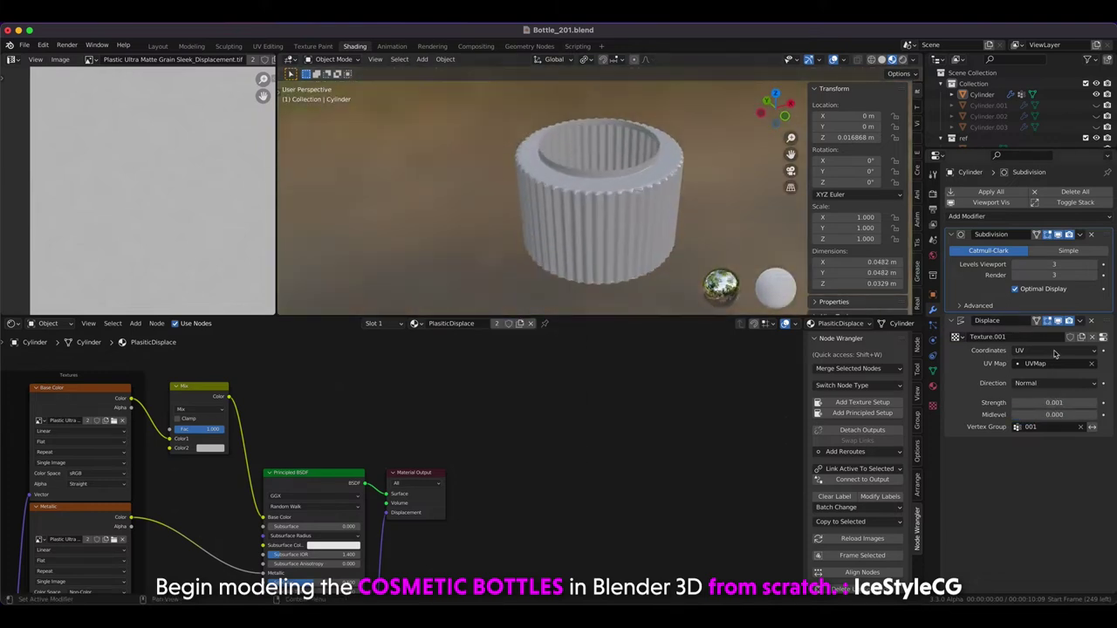
pyautogui.press('Return')
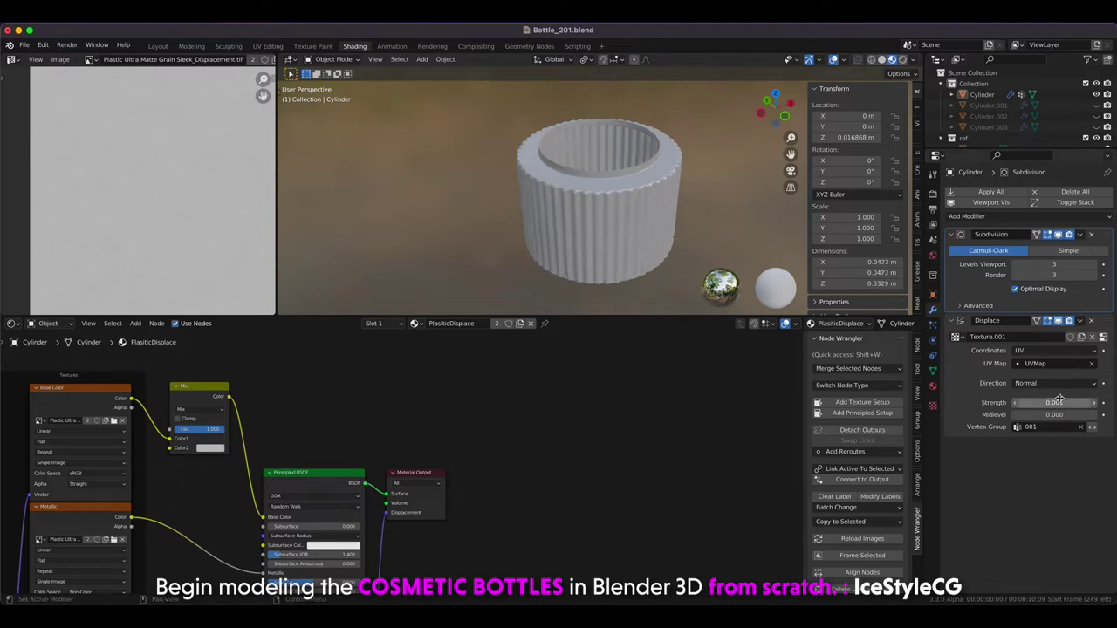
pyautogui.write('.001')
pyautogui.press('Return')
pyautogui.moveTo(482, 233)
pyautogui.mouseDown(button='middle')
pyautogui.moveTo(477, 154)
pyautogui.moveTo(350, 143)
pyautogui.mouseUp(button='middle')
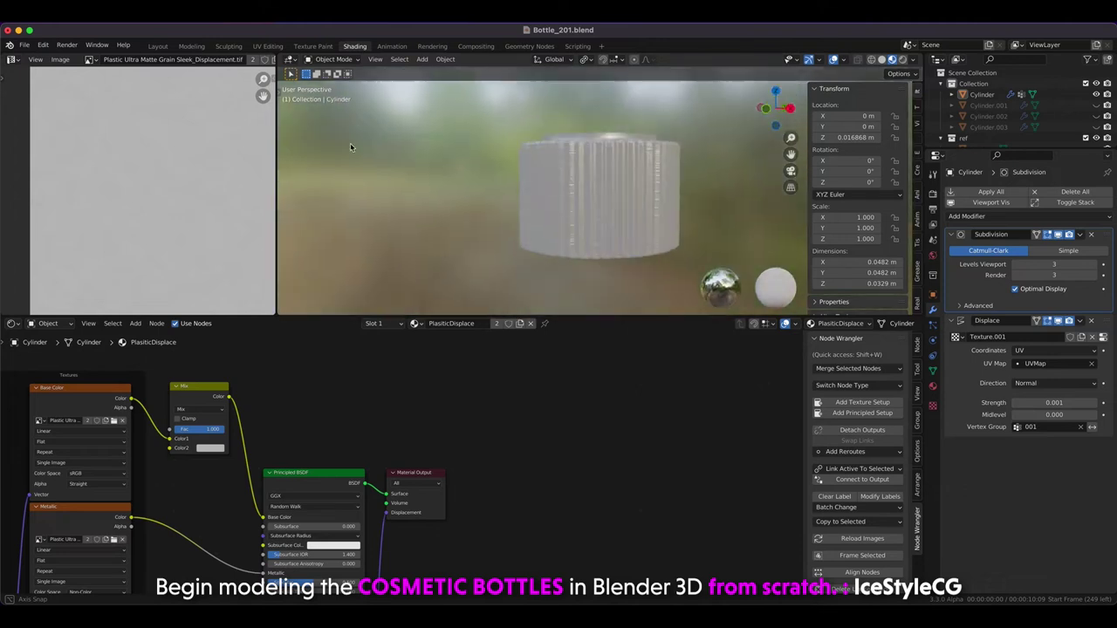
# Compare preview subdivision levels 1 and 3, then enter Edit Mode on the cap with nothing selected.
pyautogui.hotkey('ctrl', '1')
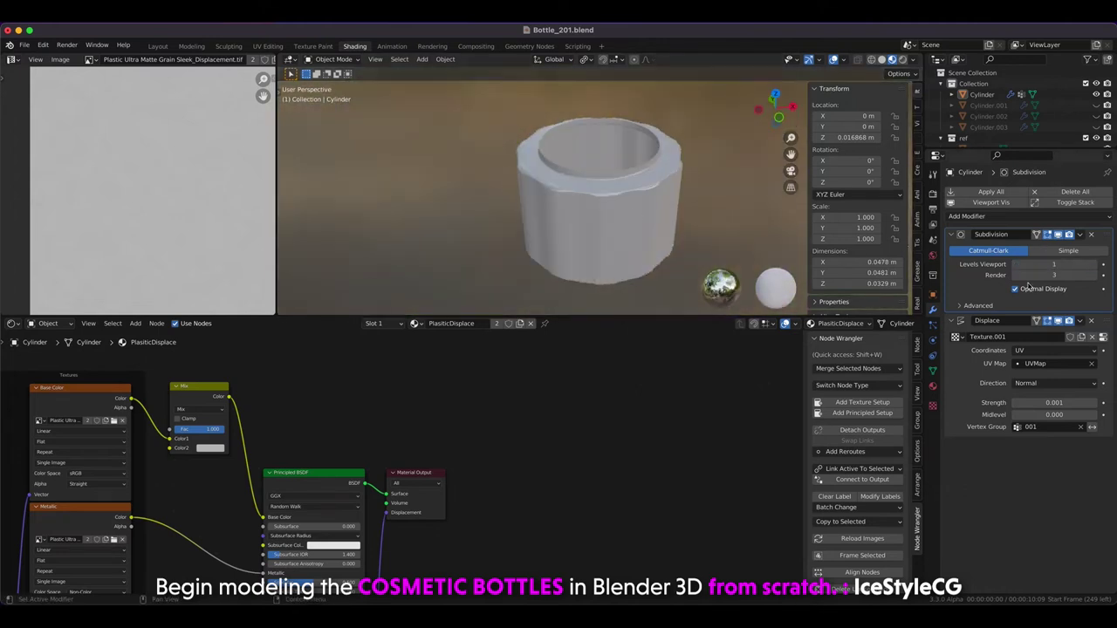
pyautogui.hotkey('ctrl', '3')
pyautogui.moveTo(698, 216); pyautogui.dragTo(680, 141, button='middle')
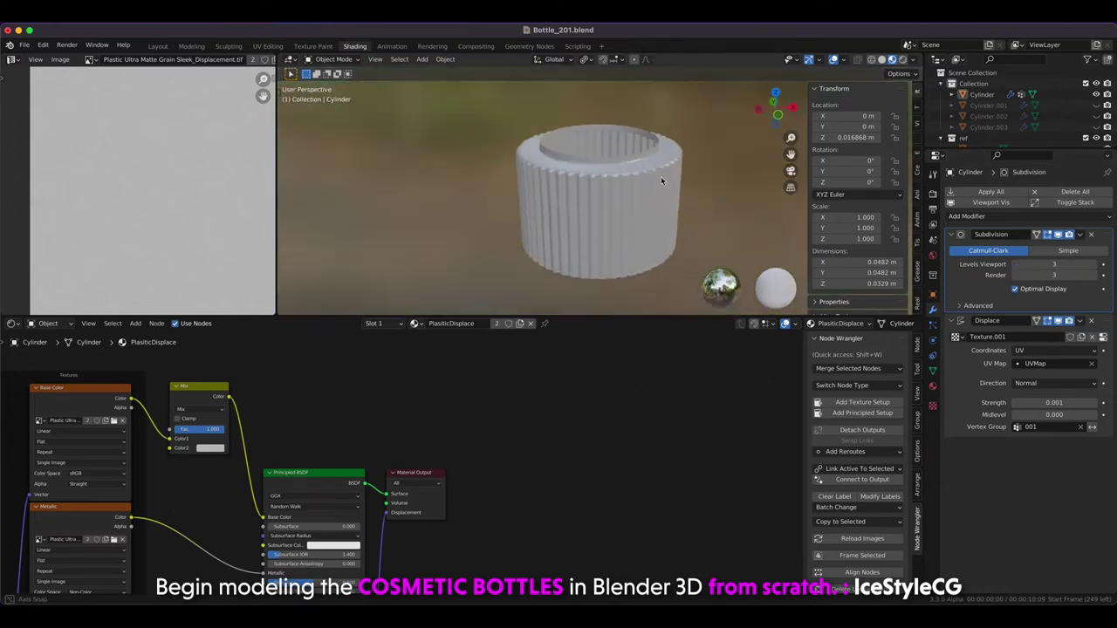
pyautogui.press('Tab')
pyautogui.hotkey('alt', 'a')
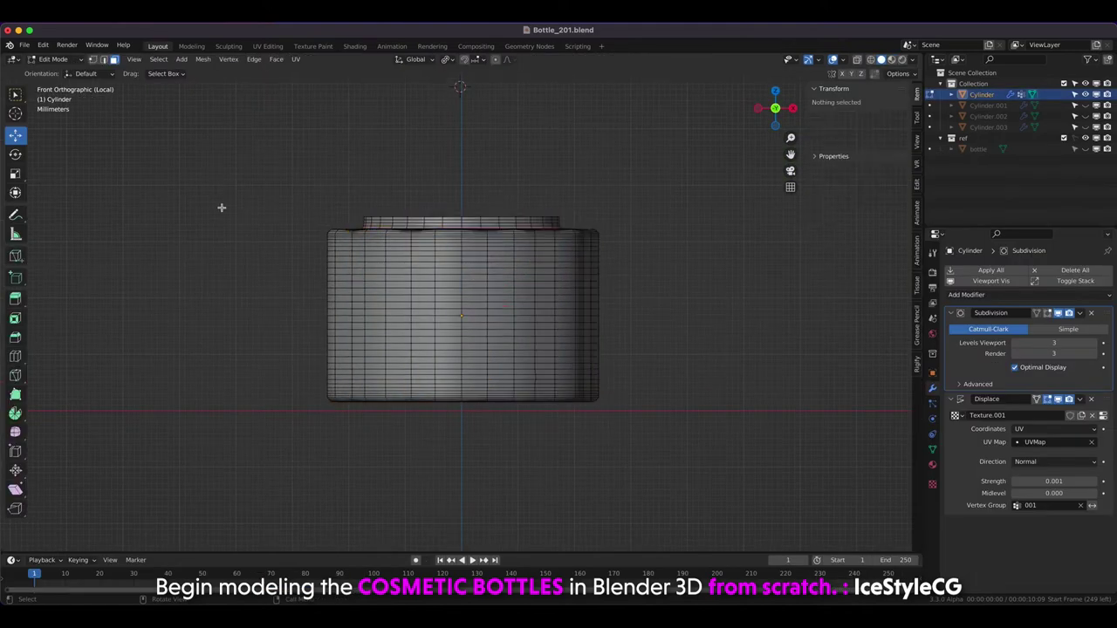
# In right orthographic view, dissolve the cap's selected crowded horizontal edge loops.
pyautogui.press('a')
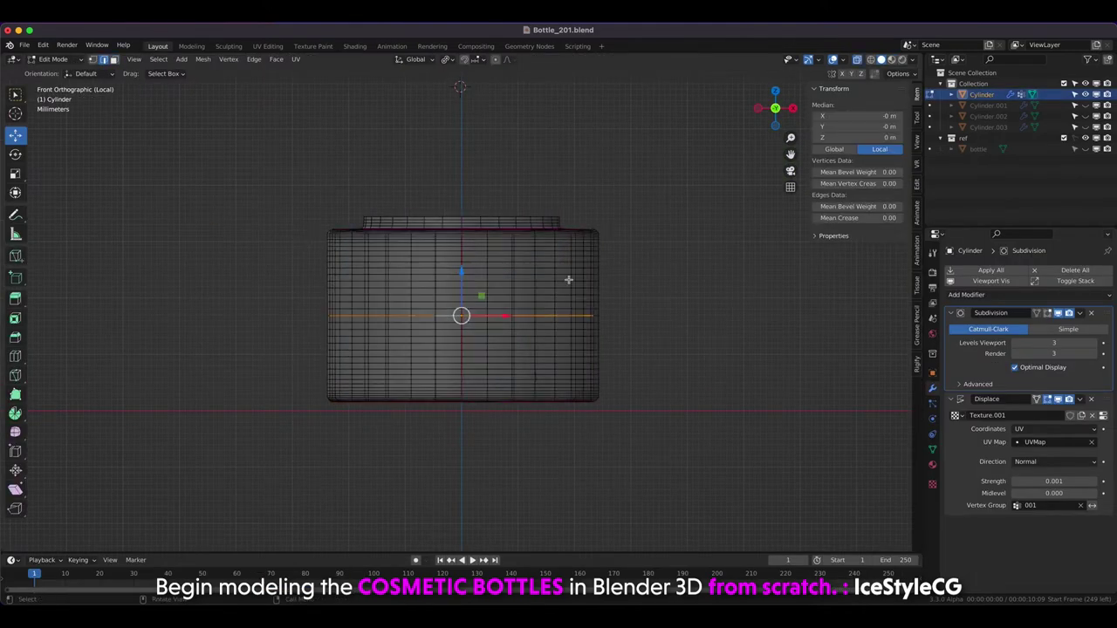
pyautogui.click(950, 312)
pyautogui.moveTo(194, 252); pyautogui.dragTo(214, 234, button='middle')
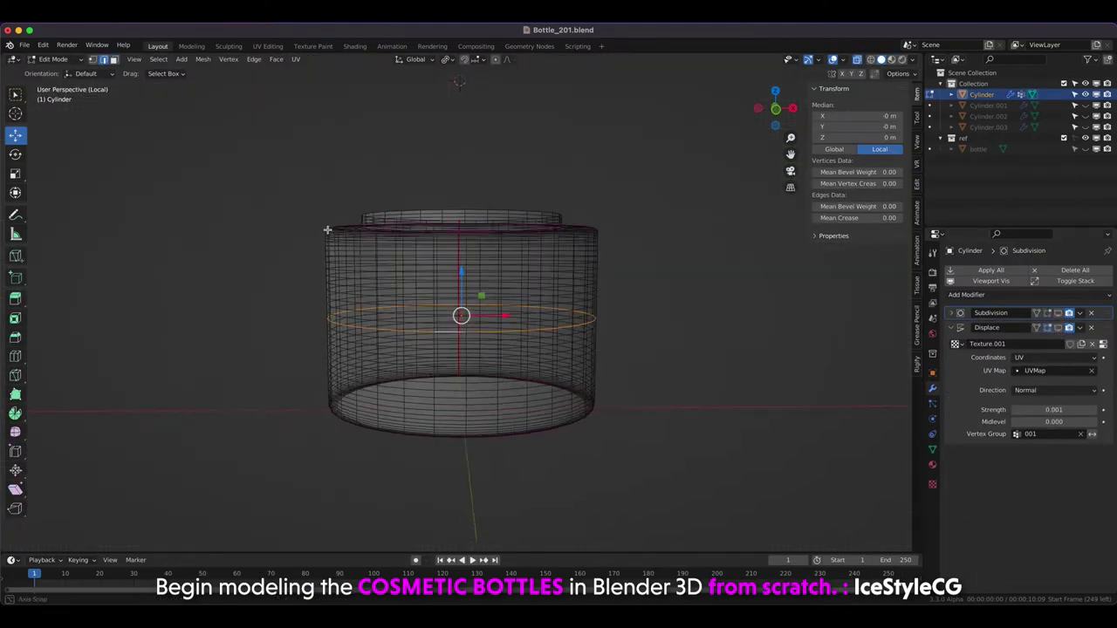
pyautogui.press('KP_3')
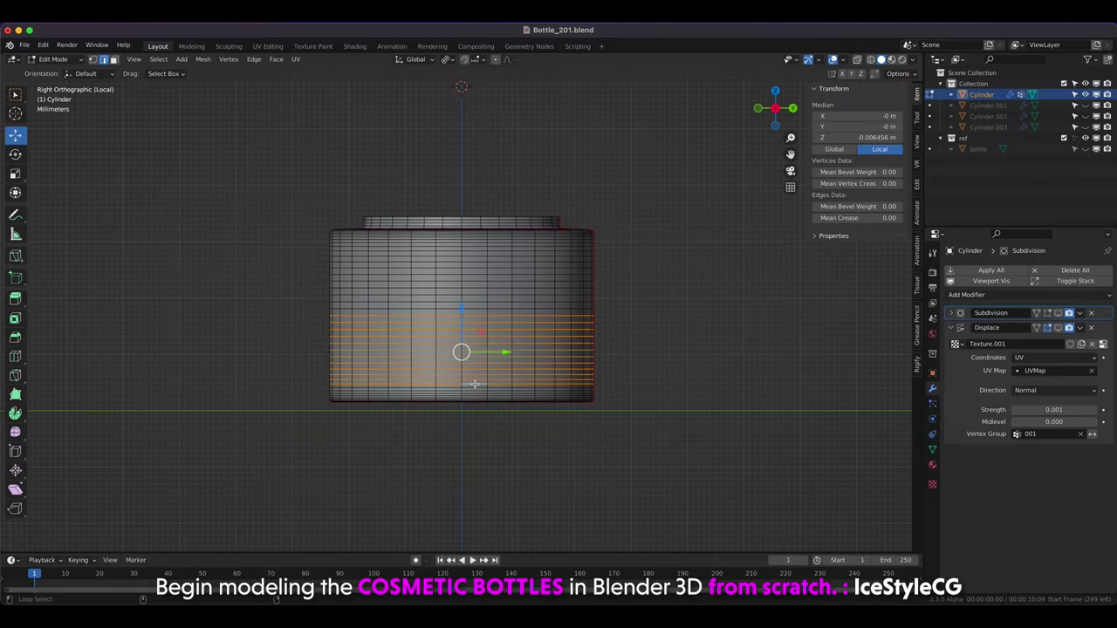
pyautogui.scroll(5, 393, 329)
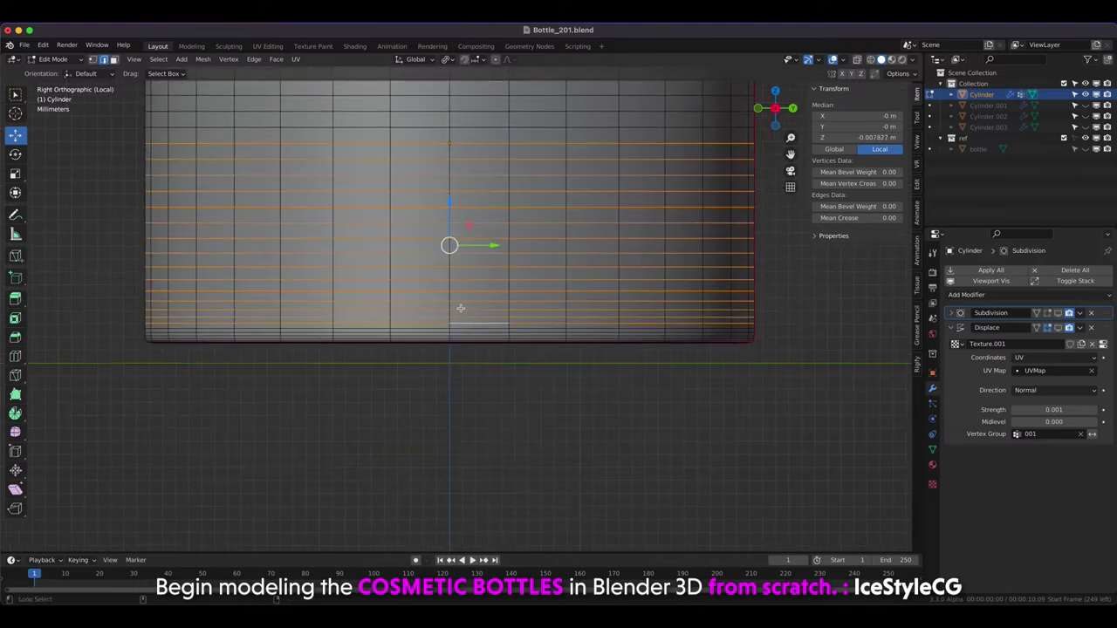
pyautogui.press('x')
pyautogui.click(349, 304)
# Dissolve five more horizontal edge loops across the cap.
pyautogui.keyDown('shift'); pyautogui.moveTo(477, 114); pyautogui.dragTo(462, 366, button='middle'); pyautogui.keyUp('shift')
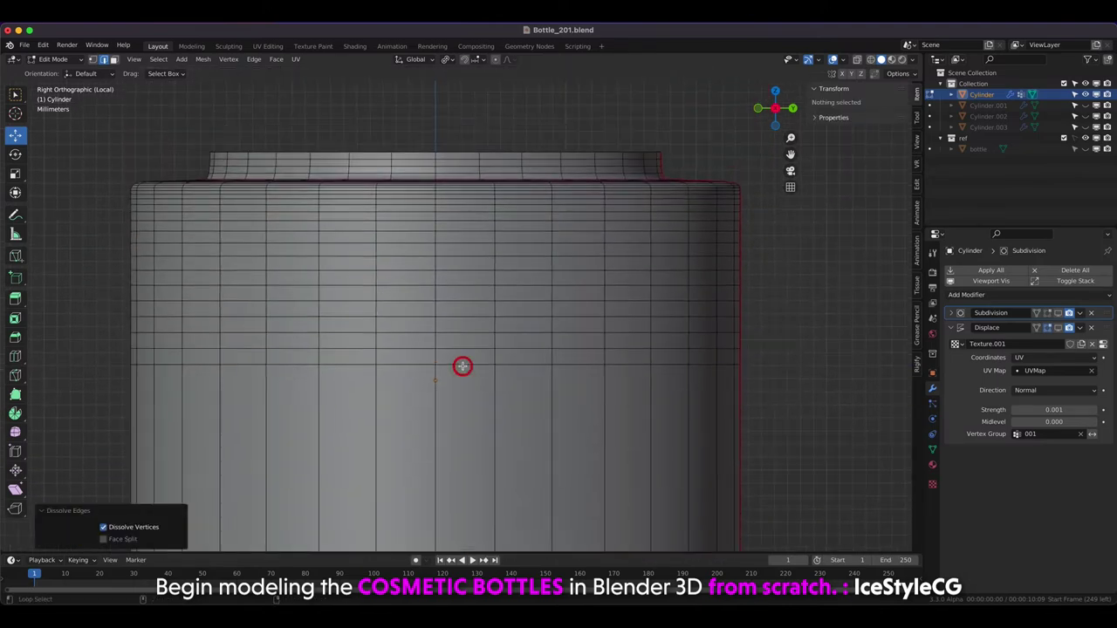
pyautogui.keyDown('alt'); pyautogui.click(462, 364); pyautogui.keyUp('alt')
pyautogui.keyDown('alt'); pyautogui.keyDown('shift'); pyautogui.click(460, 333); pyautogui.keyUp('shift'); pyautogui.keyUp('alt')
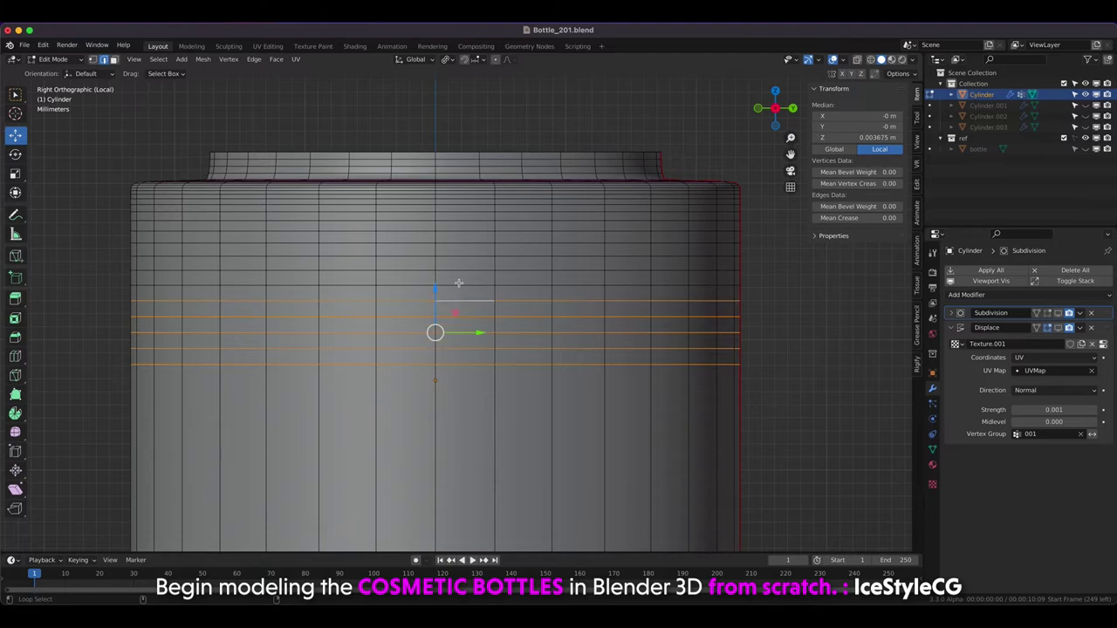
pyautogui.keyDown('alt'); pyautogui.keyDown('shift'); pyautogui.click(458, 283); pyautogui.keyUp('shift'); pyautogui.keyUp('alt')
pyautogui.keyDown('alt'); pyautogui.keyDown('shift'); pyautogui.click(460, 274); pyautogui.keyUp('shift'); pyautogui.keyUp('alt')
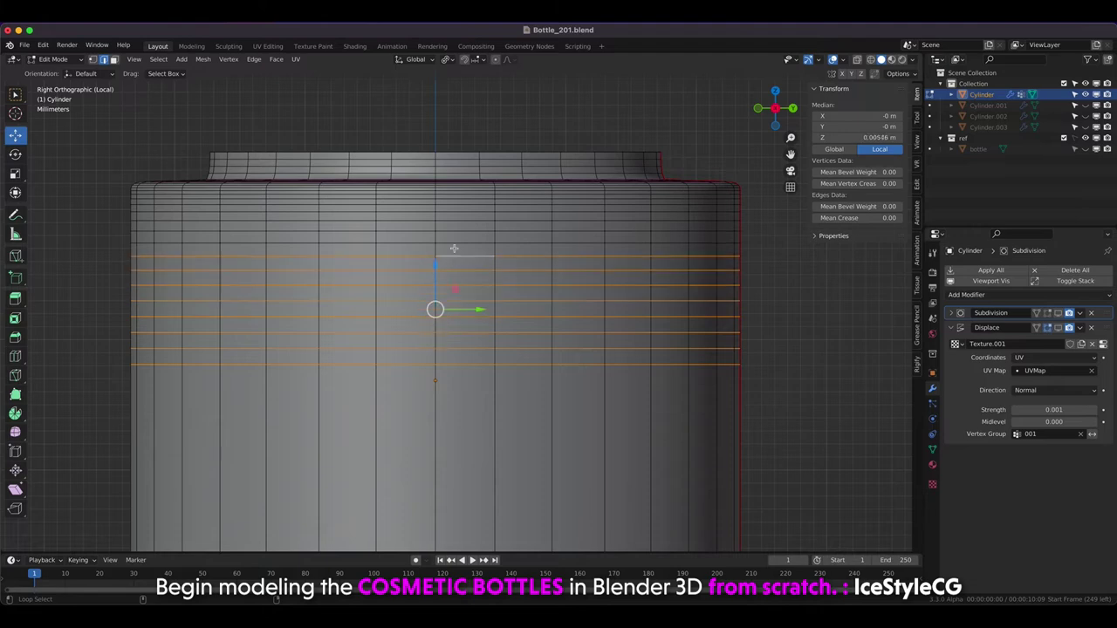
pyautogui.keyDown('alt'); pyautogui.keyDown('shift'); pyautogui.click(455, 207); pyautogui.keyUp('shift'); pyautogui.keyUp('alt')
pyautogui.press('x')
pyautogui.click(347, 218)
# Dissolve the remaining extra edge loop near the cap's top rim.
pyautogui.moveTo(347, 217); pyautogui.dragTo(372, 203, button='middle')
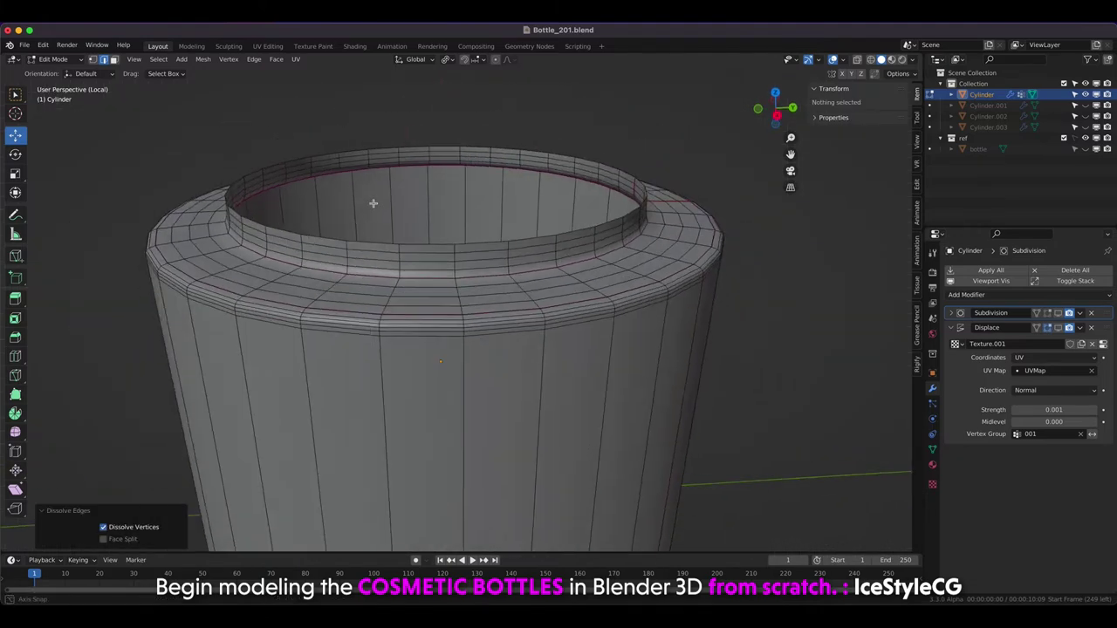
pyautogui.keyDown('alt'); pyautogui.click(386, 247); pyautogui.keyUp('alt')
pyautogui.press('x')
pyautogui.click(386, 250)
pyautogui.moveTo(386, 249)
pyautogui.mouseDown(button='middle')
pyautogui.moveTo(493, 372)
pyautogui.moveTo(511, 361)
pyautogui.moveTo(468, 304)
pyautogui.moveTo(271, 237)
pyautogui.mouseUp(button='middle')
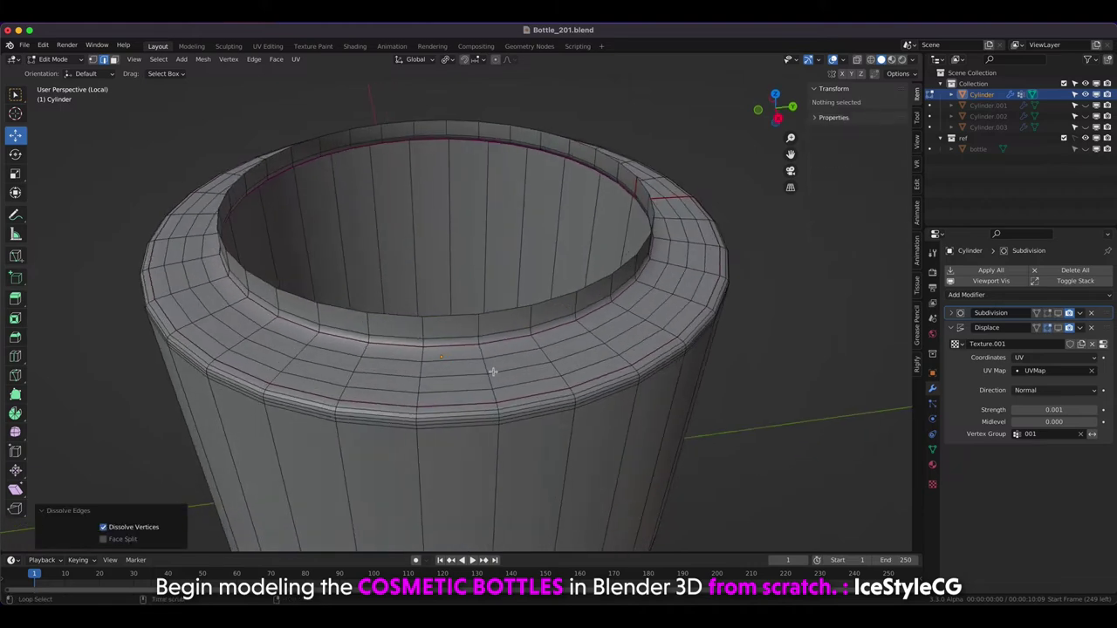
# Add seven evenly spaced, centred loop cuts and return to Object Mode.
pyautogui.press('KP_1')
pyautogui.hotkey('ctrl', 'r')
pyautogui.click(305, 352)
pyautogui.rightClick(305, 352)
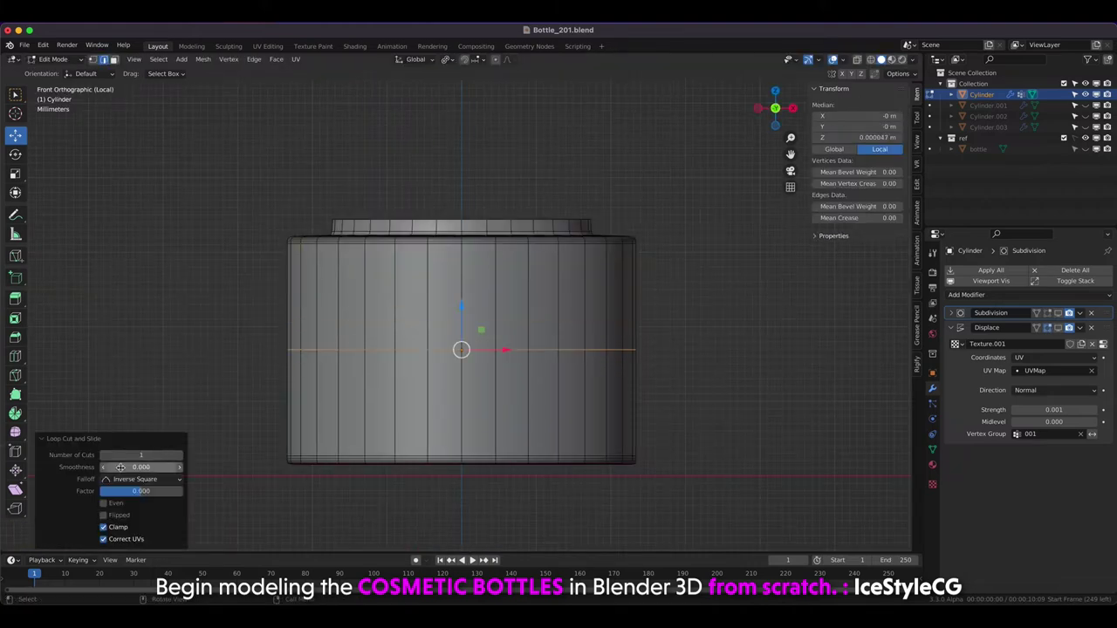
pyautogui.press('Return')
pyautogui.press('Tab')
# Show the cap's Subdivision and Displace modifiers in the viewport.
pyautogui.moveTo(213, 232); pyautogui.dragTo(224, 259, button='middle')
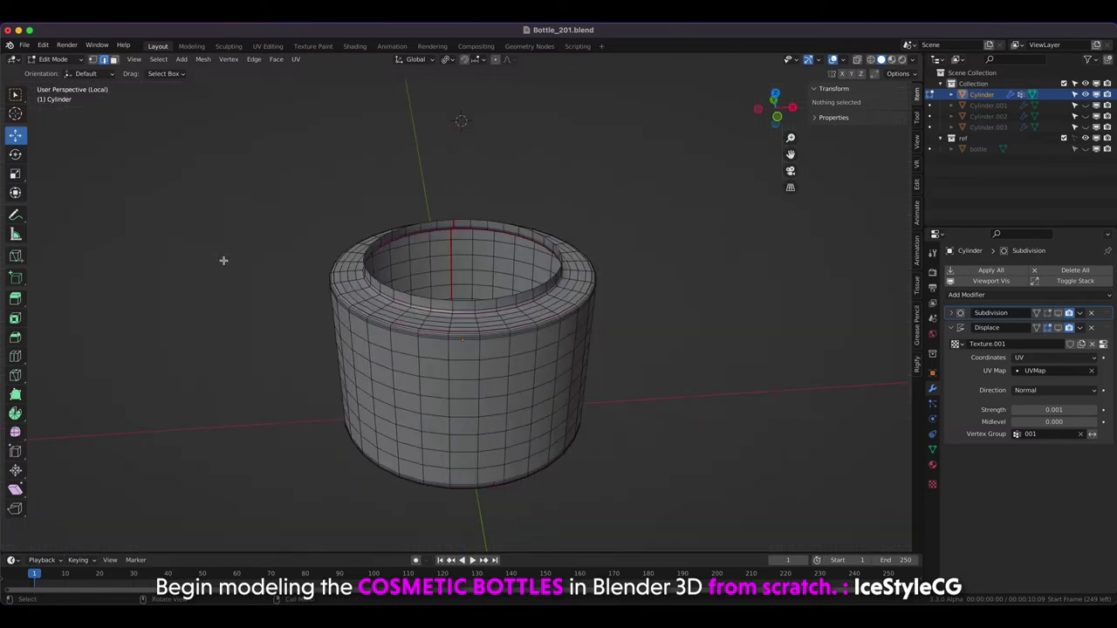
pyautogui.click(1057, 314)
pyautogui.click(1058, 327)
pyautogui.moveTo(725, 436)
pyautogui.mouseDown(button='middle')
pyautogui.moveTo(253, 299)
pyautogui.moveTo(404, 265)
pyautogui.moveTo(402, 256)
pyautogui.mouseUp(button='middle')
pyautogui.press('1')
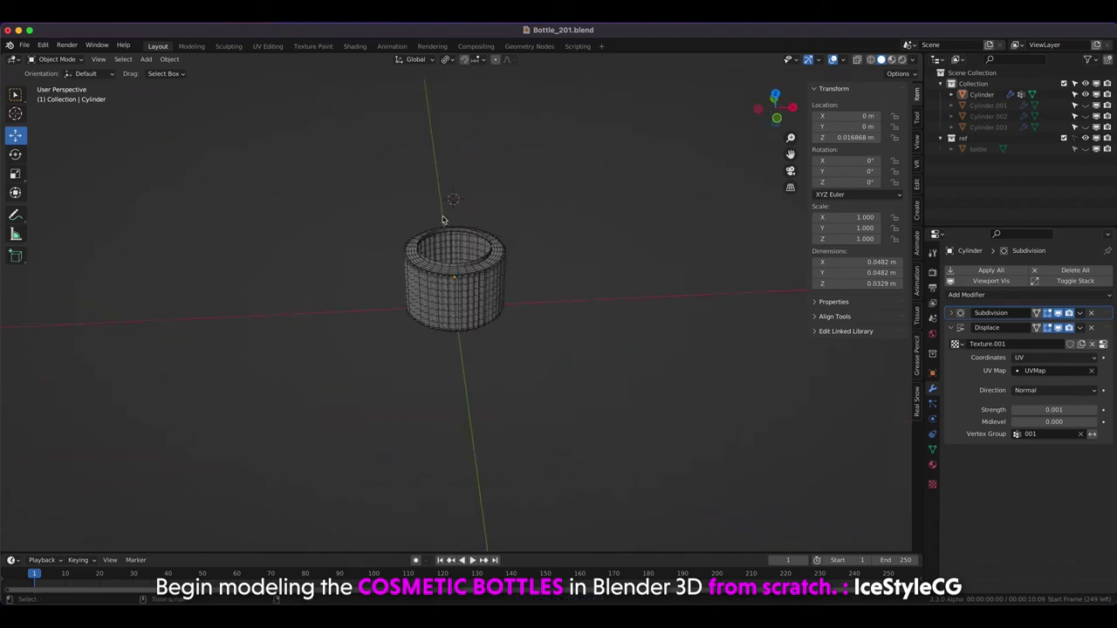
# Unhide all pump bottle parts and view the whole bottle from the front and in perspective.
pyautogui.press('a')
pyautogui.hotkey('alt', 'h')
pyautogui.hotkey('alt', 'a')
pyautogui.press('1')
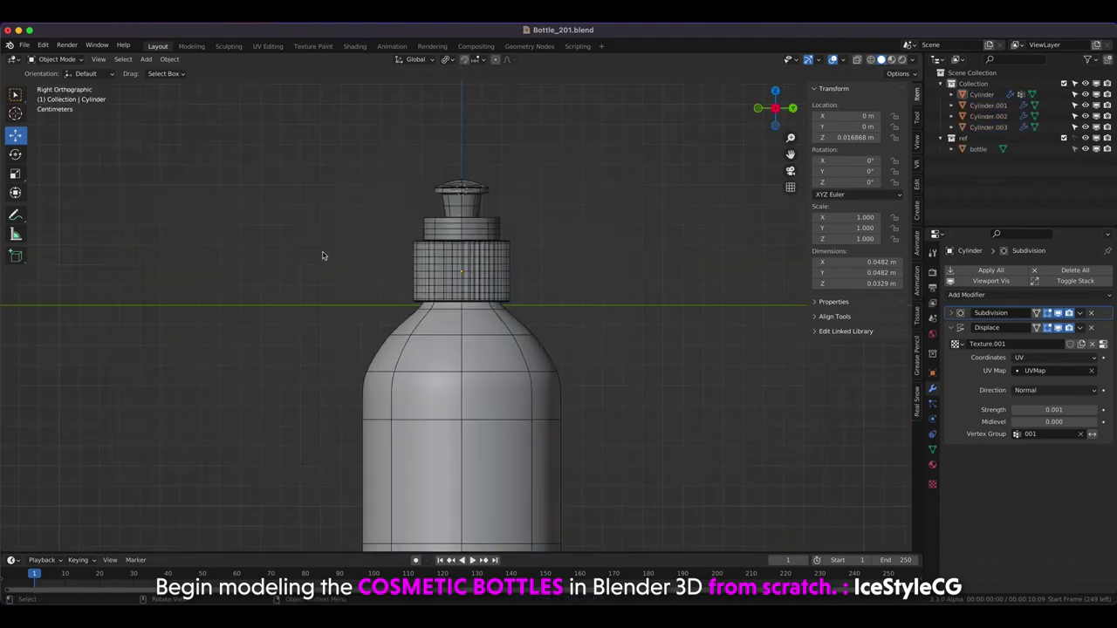
pyautogui.scroll(-2, 314, 215)
pyautogui.moveTo(351, 241); pyautogui.dragTo(479, 297, button='middle')
pyautogui.click(479, 296)
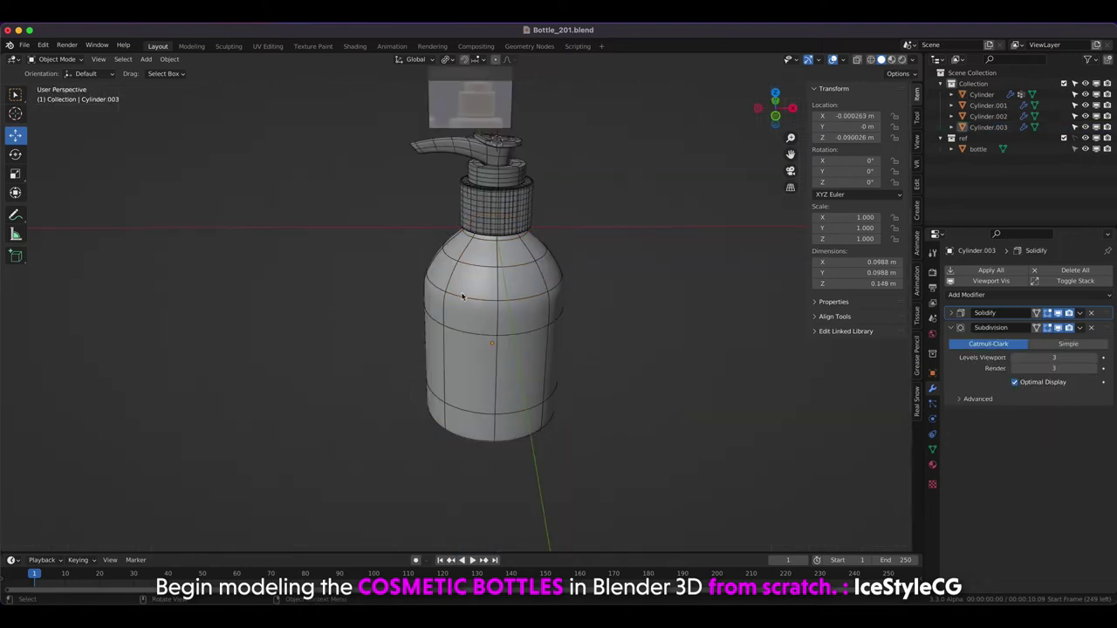
pyautogui.hotkey('alt', 'a')
pyautogui.press('1')
pyautogui.moveTo(317, 180); pyautogui.dragTo(668, 232, button='middle')
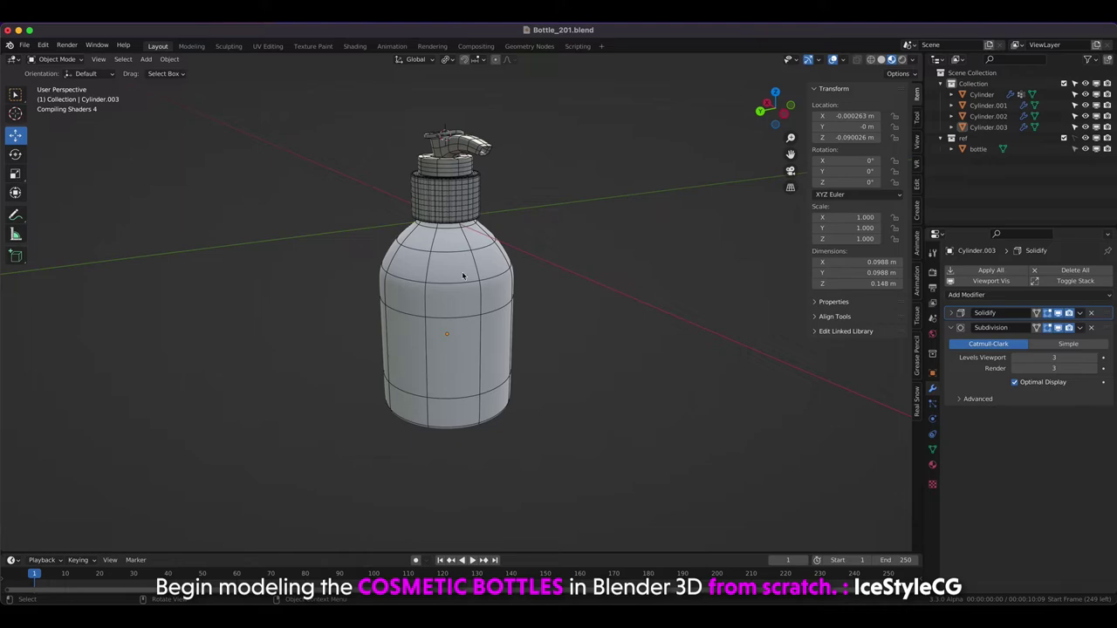
# Select the glass body and pump parts and move them straight up along Z.
pyautogui.click(447, 314)
pyautogui.moveTo(382, 180); pyautogui.dragTo(414, 208, button='middle')
pyautogui.keyDown('shift'); pyautogui.moveTo(414, 208); pyautogui.dragTo(495, 192); pyautogui.keyUp('shift')
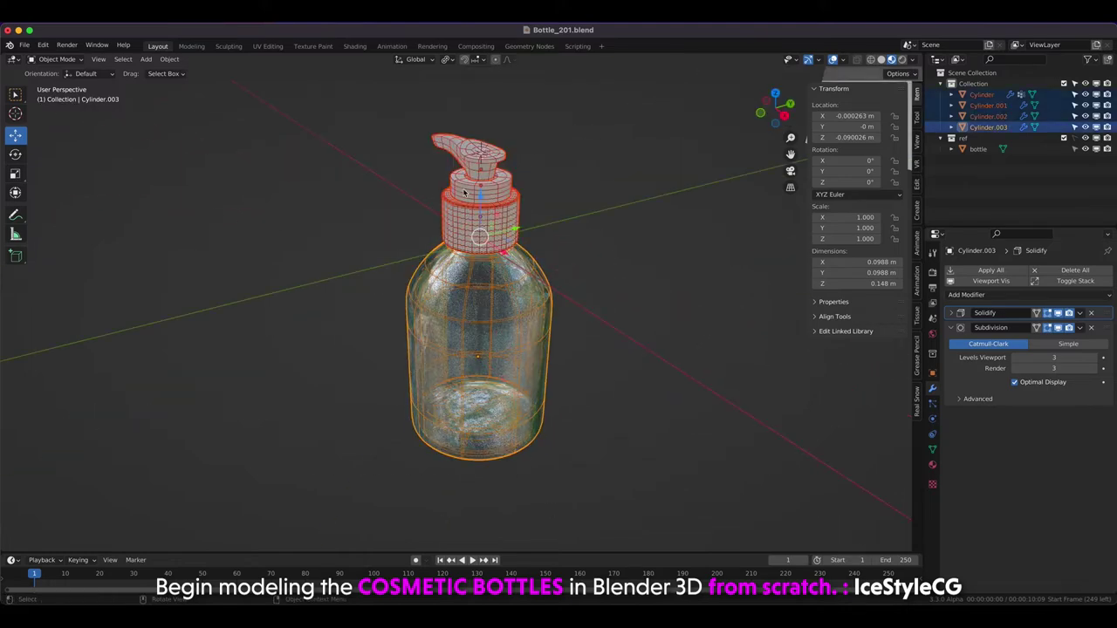
pyautogui.press('1')
pyautogui.scroll(-3, 409, 184)
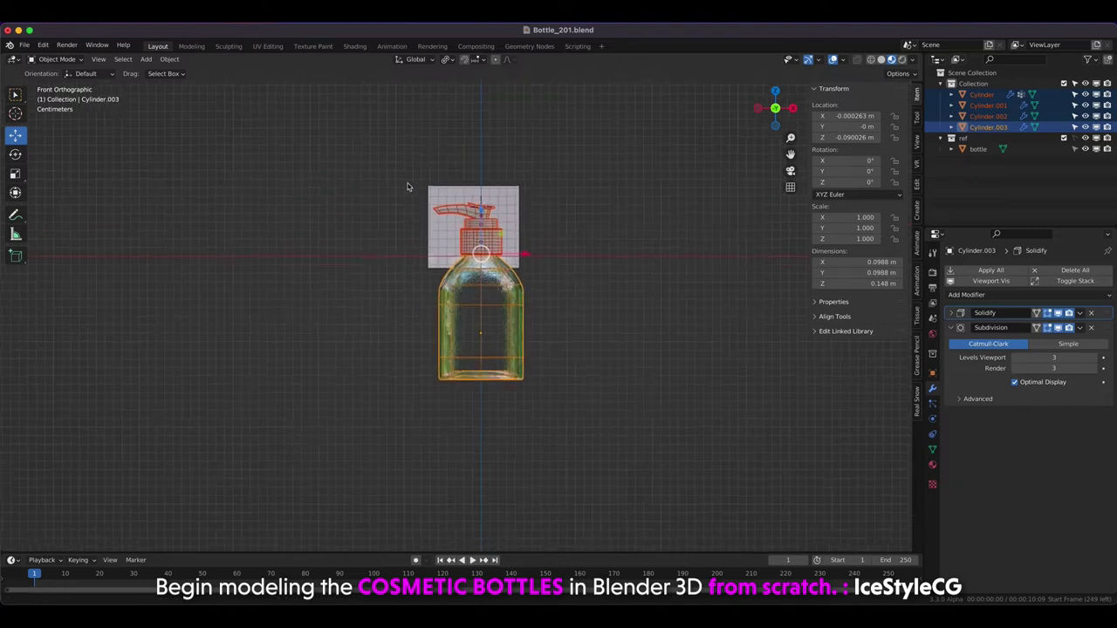
pyautogui.click(880, 58)
pyautogui.press('g')
pyautogui.press('z')
pyautogui.click(483, 92)
# Isolate the glass bottle body Cylinder.003 in local view.
pyautogui.moveTo(483, 91)
pyautogui.mouseDown(button='middle')
pyautogui.moveTo(411, 230)
pyautogui.moveTo(366, 244)
pyautogui.moveTo(410, 210)
pyautogui.moveTo(389, 212)
pyautogui.mouseUp(button='middle')
pyautogui.click(380, 184)
pyautogui.click(476, 210)
pyautogui.press('/')
pyautogui.scroll(-2, 346, 229)
pyautogui.click(345, 229)
pyautogui.click(412, 225)
# Duplicate the body in place as Cylinder.004 and isolate the copy in X-ray view.
pyautogui.press('KP_1')
pyautogui.hotkey('alt', 'z')
pyautogui.hotkey('alt', 'z')
pyautogui.hotkey('shift', 'd')
pyautogui.rightClick(410, 214)
pyautogui.press('/')
pyautogui.press('/')
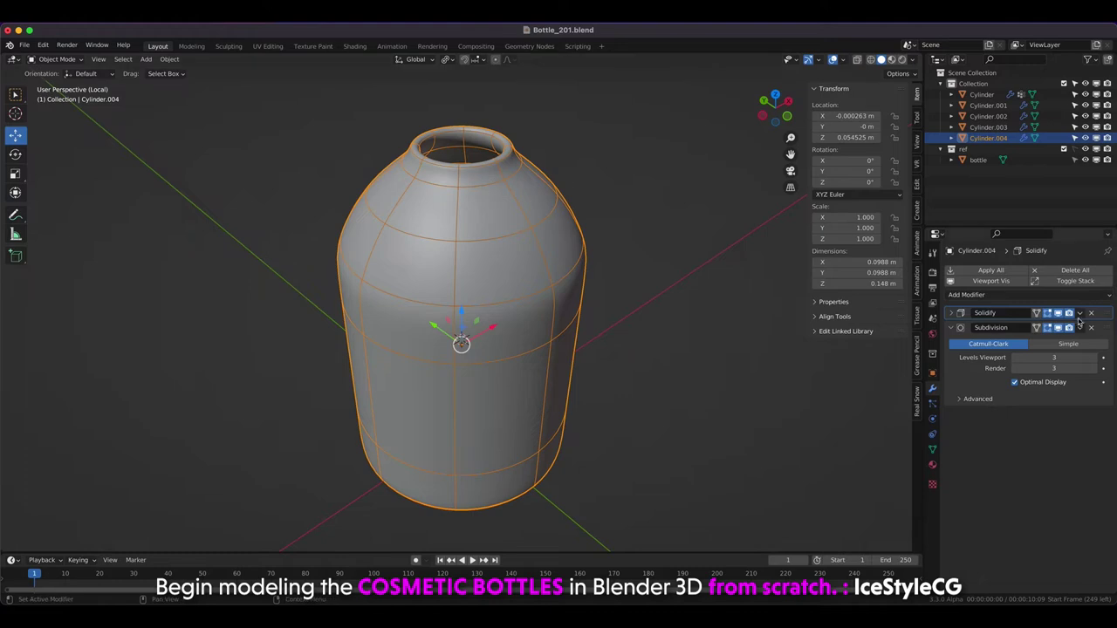
# Delete the Solidify modifier, hide Subdivision in the viewport, and mark the top rim loop as a seam.
pyautogui.click(1091, 312)
pyautogui.click(1045, 314)
pyautogui.press('Tab')
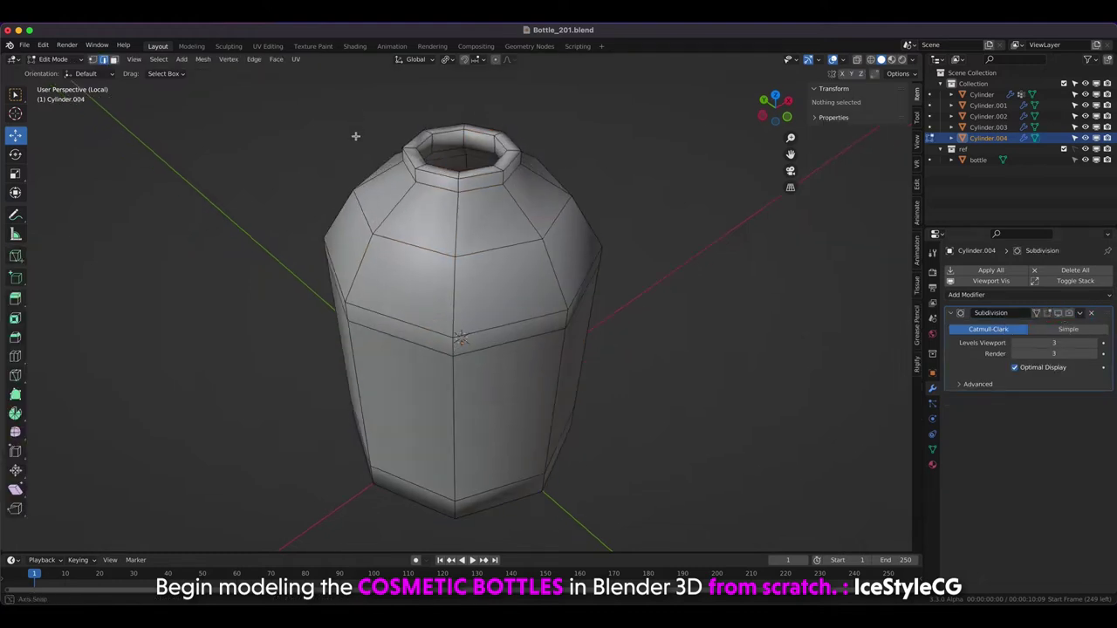
pyautogui.keyDown('alt'); pyautogui.click(444, 138); pyautogui.keyUp('alt')
pyautogui.press('u')
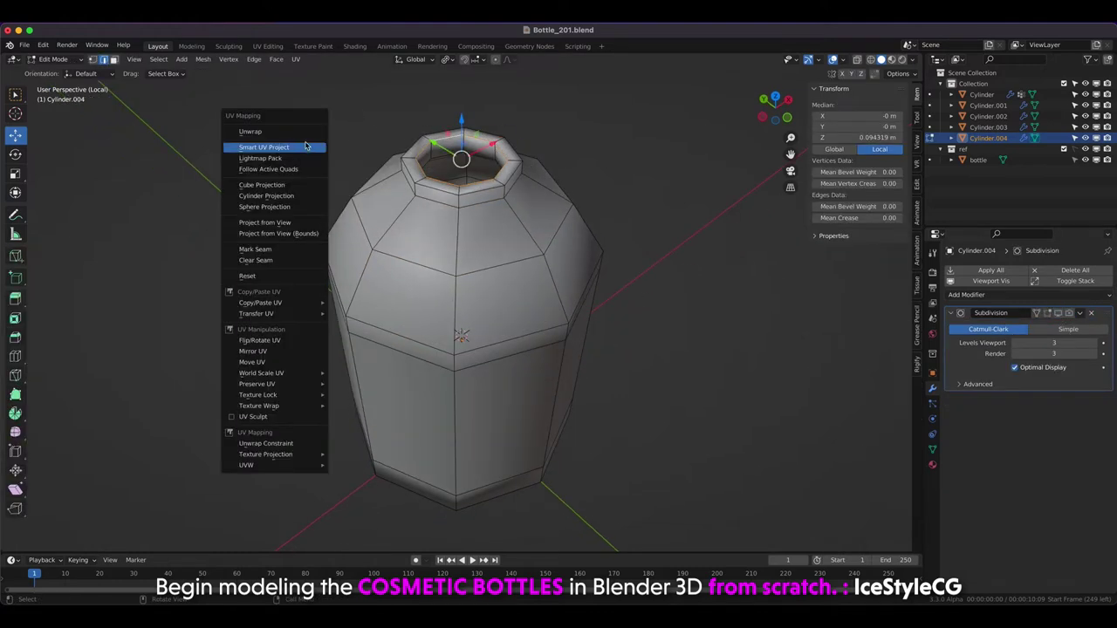
pyautogui.click(287, 250)
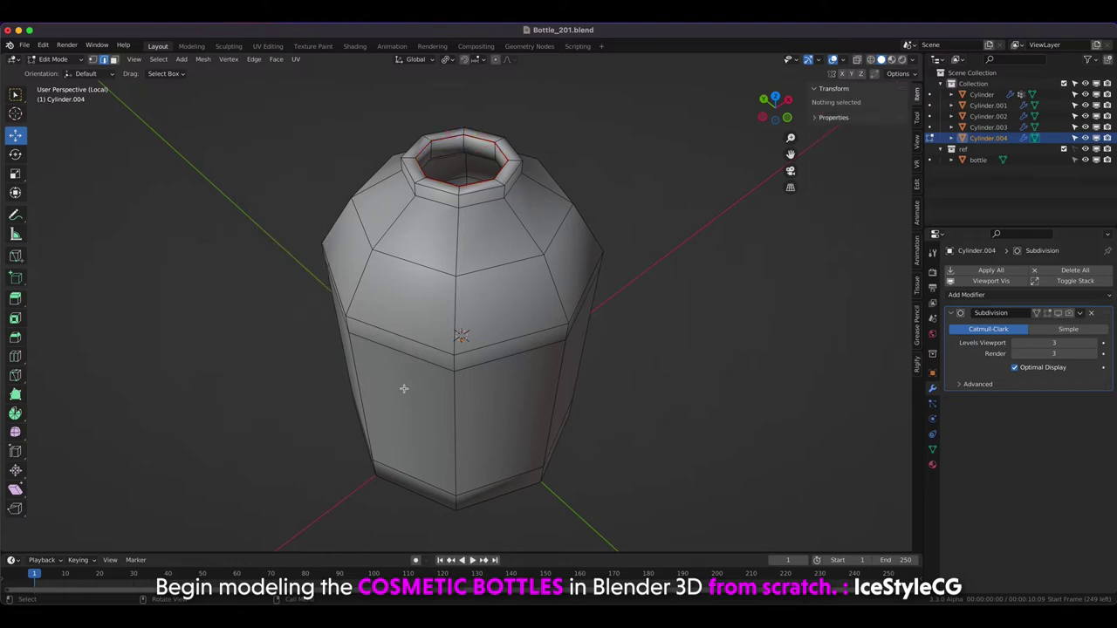
# Select the linked mesh bounded by the new seam and check the bottle's underside.
pyautogui.press('l')
pyautogui.hotkey('alt', 'a')
pyautogui.press('l')
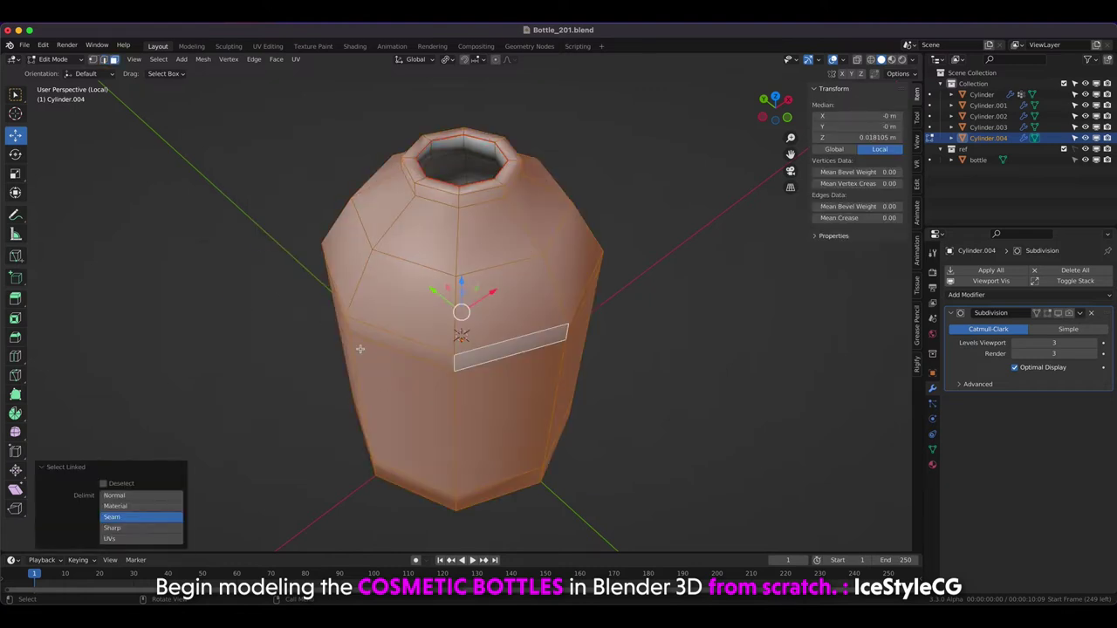
pyautogui.press('u')
pyautogui.click(345, 305)
pyautogui.moveTo(345, 292)
pyautogui.mouseDown(button='middle')
pyautogui.moveTo(469, 298)
pyautogui.moveTo(375, 263)
pyautogui.mouseUp(button='middle')
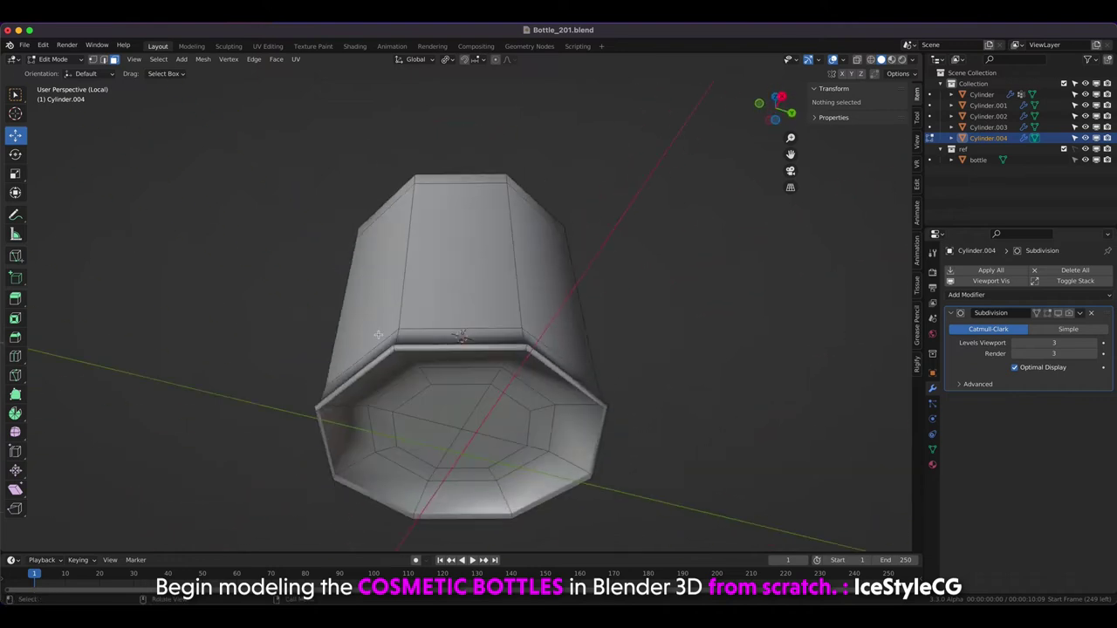
pyautogui.press('l')
pyautogui.hotkey('alt', 'a')
pyautogui.press('l')
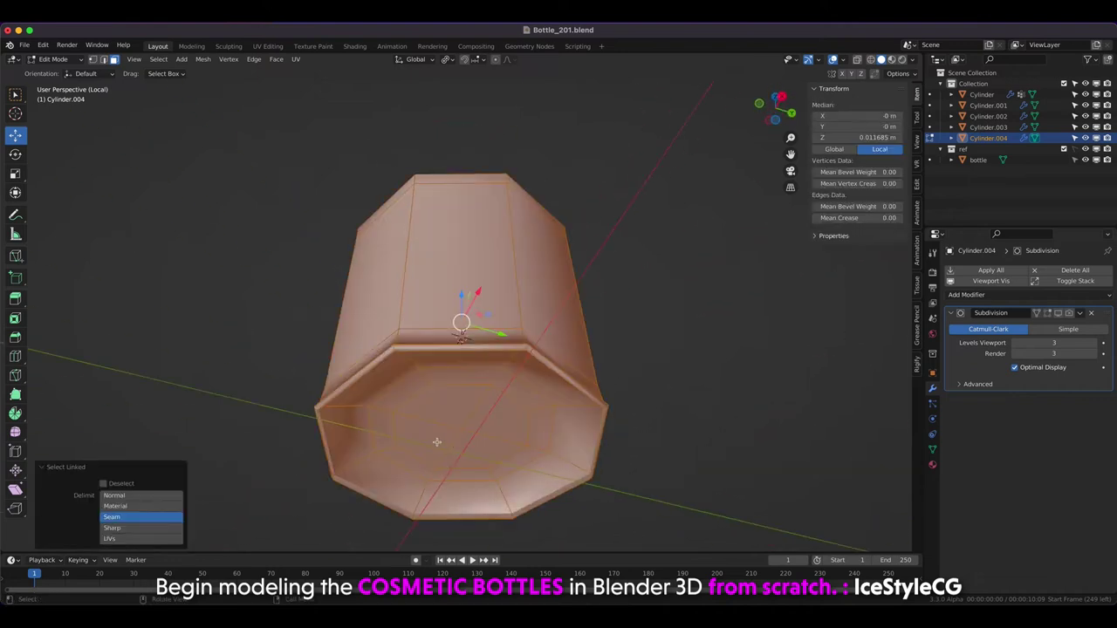
# In right orthographic view, box-select only the neck and shoulder section.
pyautogui.moveTo(439, 441)
pyautogui.mouseDown(button='middle')
pyautogui.moveTo(331, 329)
pyautogui.moveTo(335, 175)
pyautogui.mouseUp(button='middle')
pyautogui.press('KP_3')
pyautogui.hotkey('ctrl', 'l')
pyautogui.scroll(-2, 367, 187)
pyautogui.moveTo(237, 94); pyautogui.dragTo(623, 294)
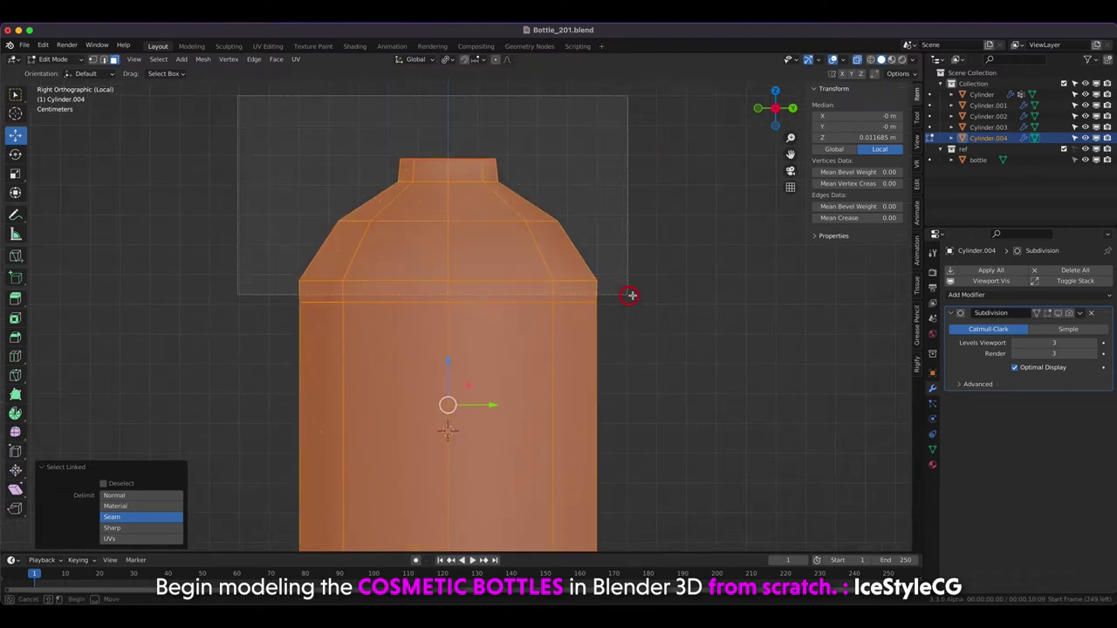
# Delete the faces of the top neck section.
pyautogui.moveTo(220, 90); pyautogui.dragTo(619, 262)
pyautogui.press('x')
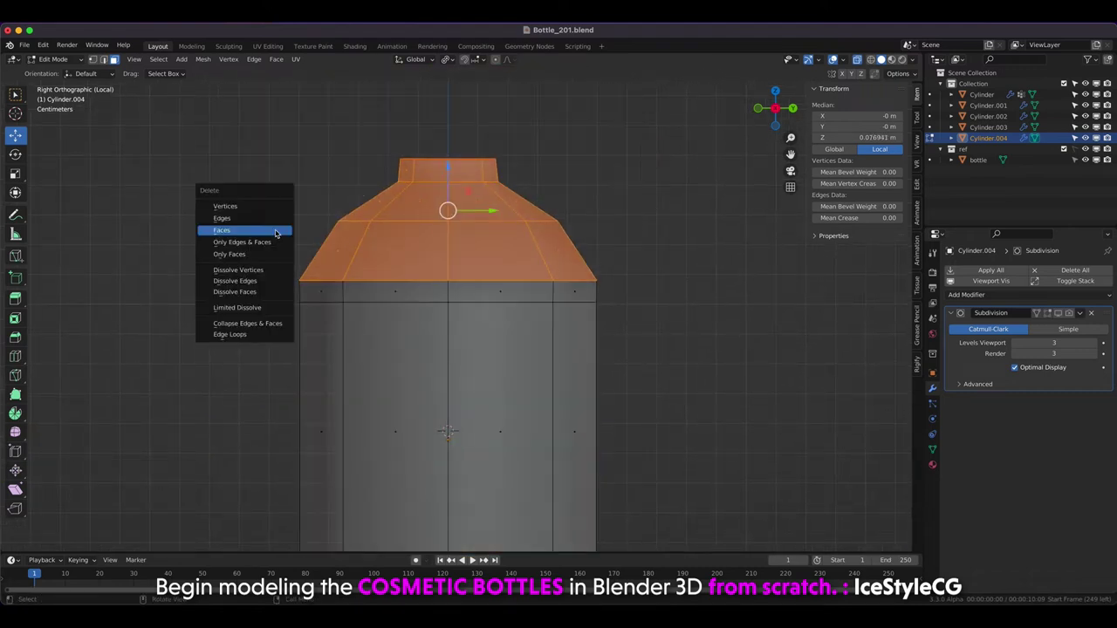
pyautogui.click(266, 221)
pyautogui.moveTo(266, 221); pyautogui.dragTo(267, 242, button='middle')
# Extrude the top rim loop inward to 0.792 scale and grid-fill the opening.
pyautogui.keyDown('alt'); pyautogui.click(434, 246); pyautogui.keyUp('alt')
pyautogui.press('e')
pyautogui.press('s')
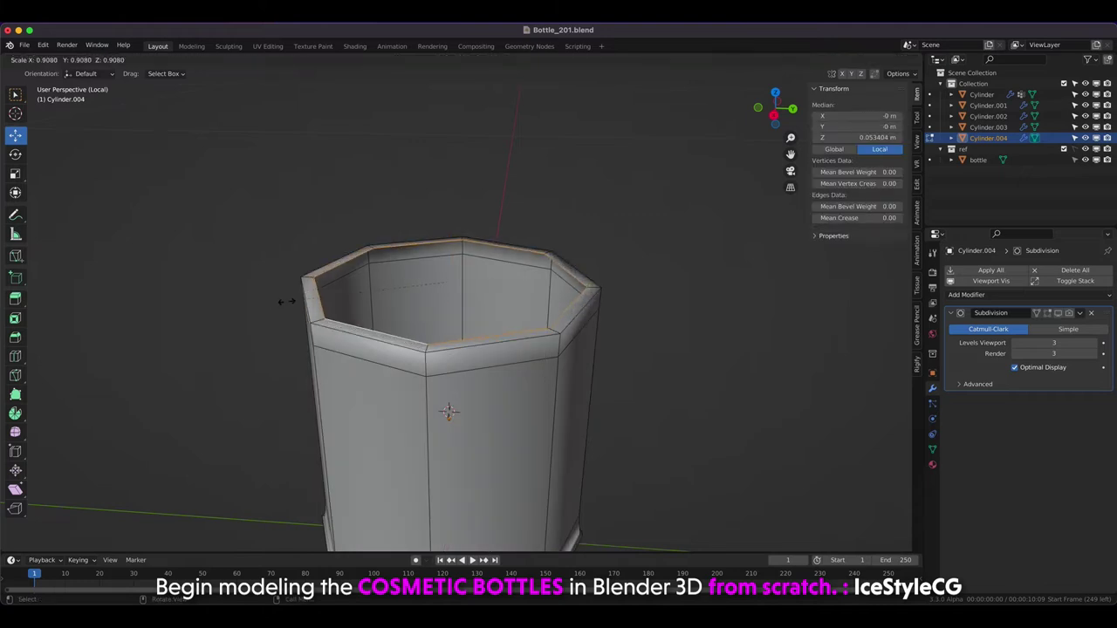
pyautogui.click(434, 262)
pyautogui.hotkey('ctrl', 'z')
pyautogui.press('e')
pyautogui.press('s')
pyautogui.click(448, 279)
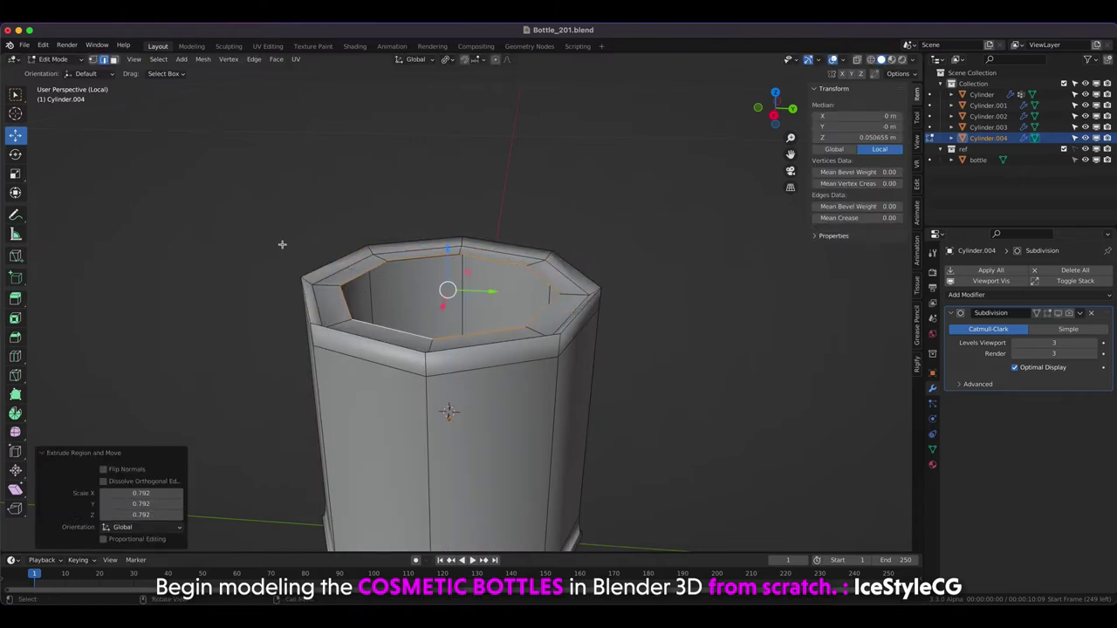
pyautogui.press('KP_7')
pyautogui.click(276, 59)
pyautogui.click(298, 191)
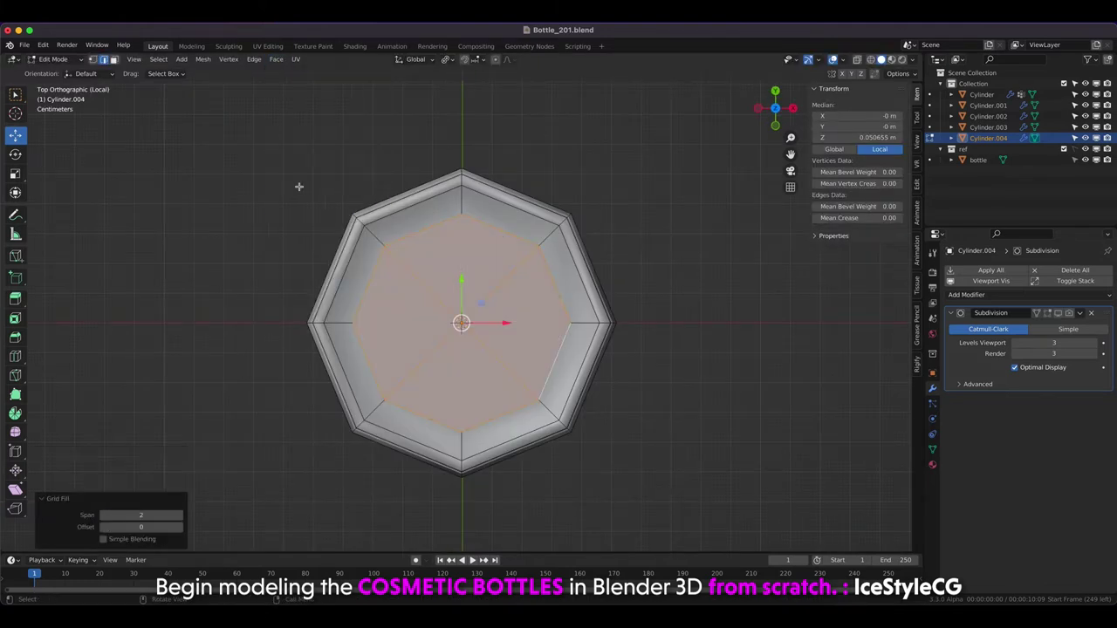
# Grow a selection over the inner bottom faces and delete them.
pyautogui.moveTo(188, 477); pyautogui.dragTo(523, 228, button='middle')
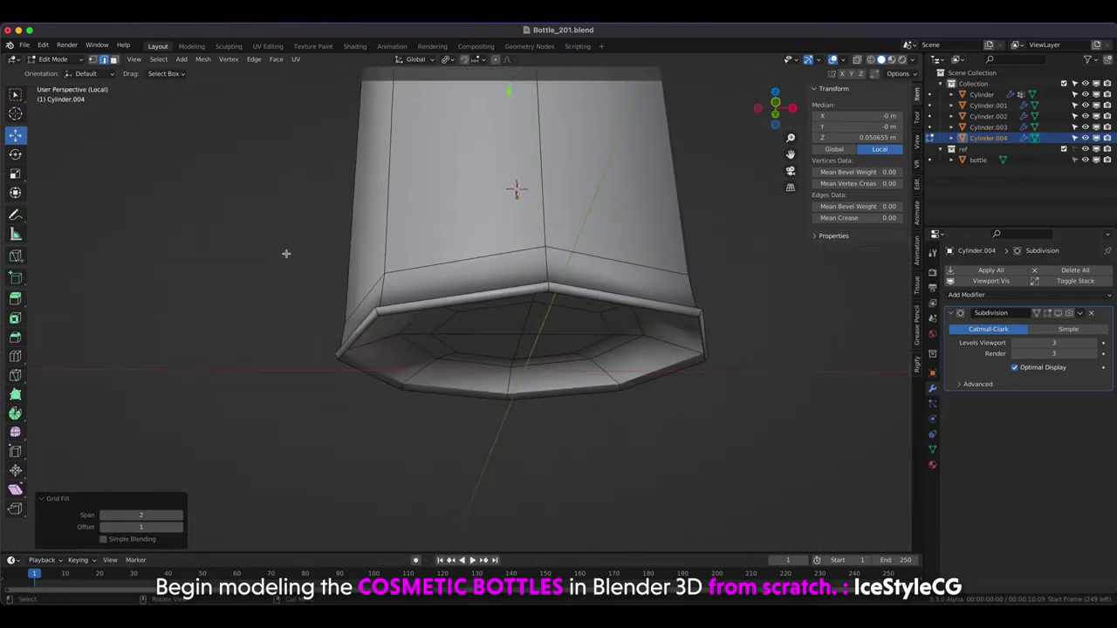
pyautogui.click(527, 232)
pyautogui.press('ctrl+KP_Add')
pyautogui.press('ctrl+KP_Add')
pyautogui.press('KP_1')
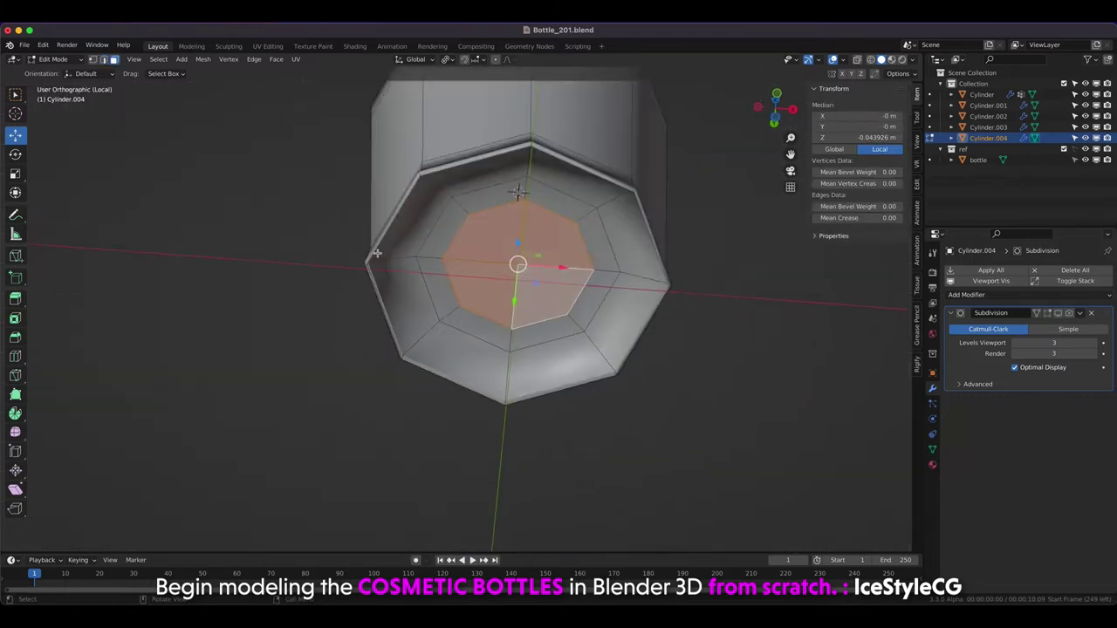
pyautogui.press('ctrl+KP_Add')
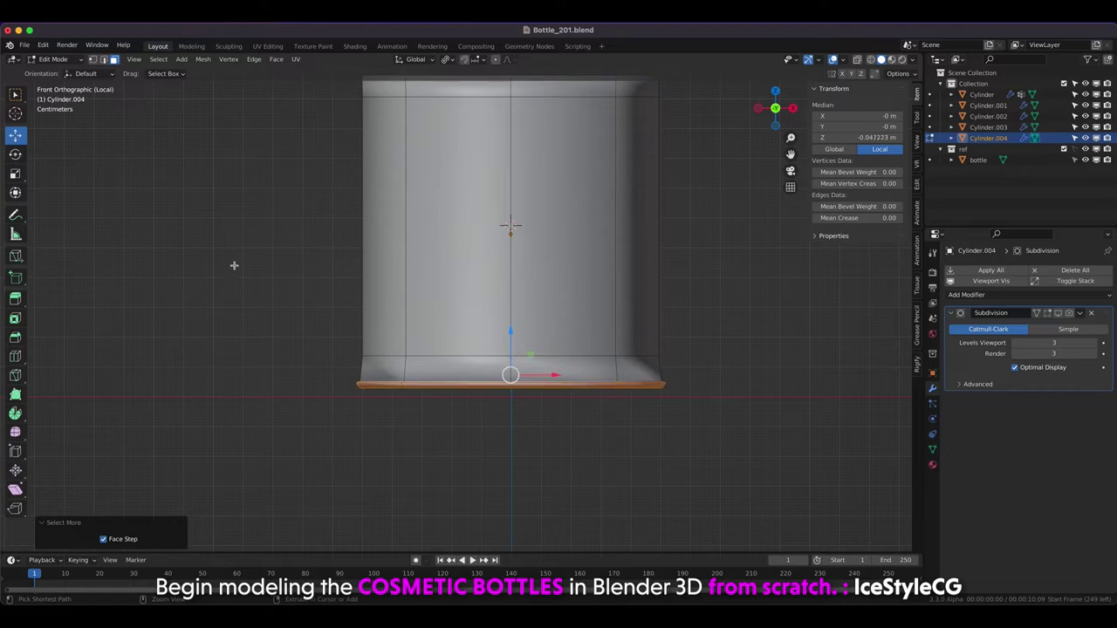
pyautogui.rightClick(260, 264)
pyautogui.click(260, 273)
pyautogui.moveTo(260, 272)
pyautogui.mouseDown(button='middle')
pyautogui.moveTo(271, 217)
pyautogui.moveTo(271, 238)
pyautogui.mouseUp(button='middle')
pyautogui.press('x')
pyautogui.click(257, 243)
# Select the bottom boundary edge loop and exit local view to show the whole bottle.
pyautogui.press('KP_1')
pyautogui.press('2')
pyautogui.keyDown('alt'); pyautogui.click(457, 385); pyautogui.keyUp('alt')
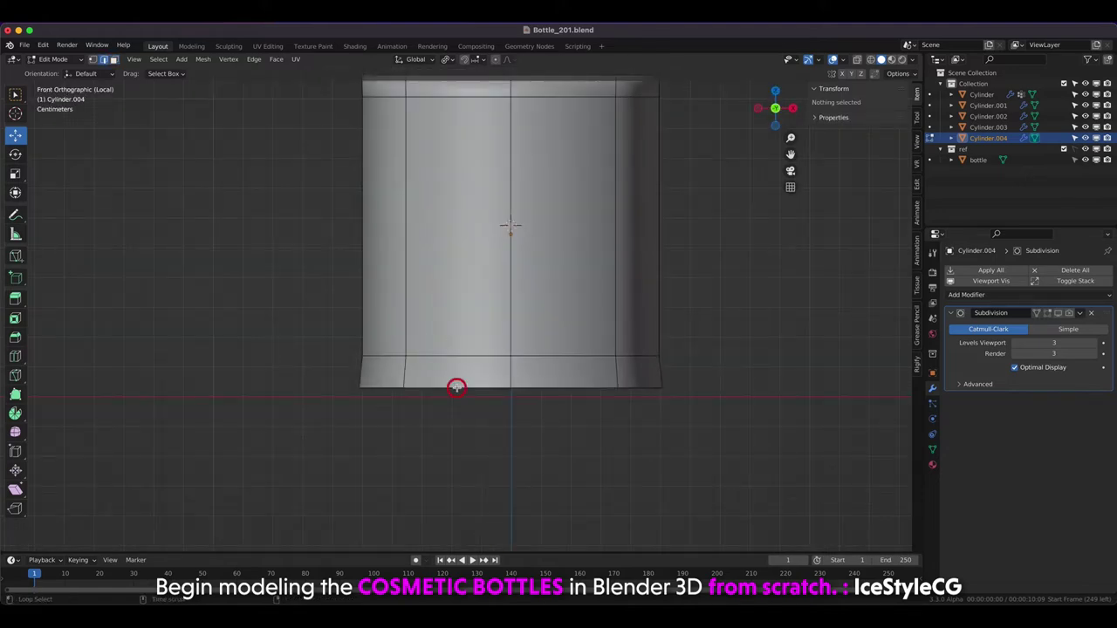
pyautogui.press('KP_Divide')
pyautogui.press('KP_1')
pyautogui.scroll(5, 292, 261)
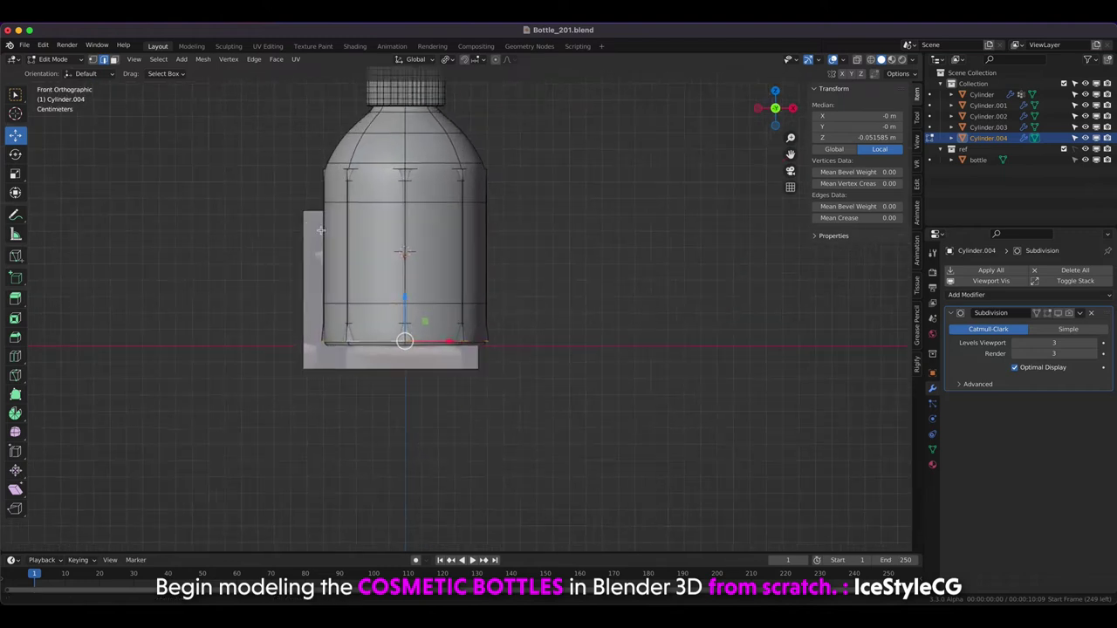
# Enable On Cage, raise the bottom edge loop slightly and scale it to 0.830.
pyautogui.keyDown('shift'); pyautogui.moveTo(303, 230); pyautogui.dragTo(377, 241, button='middle'); pyautogui.keyUp('shift')
pyautogui.click(1037, 312)
pyautogui.scroll(4, 321, 244)
pyautogui.moveTo(507, 364); pyautogui.dragTo(507, 356)
pyautogui.press('s')
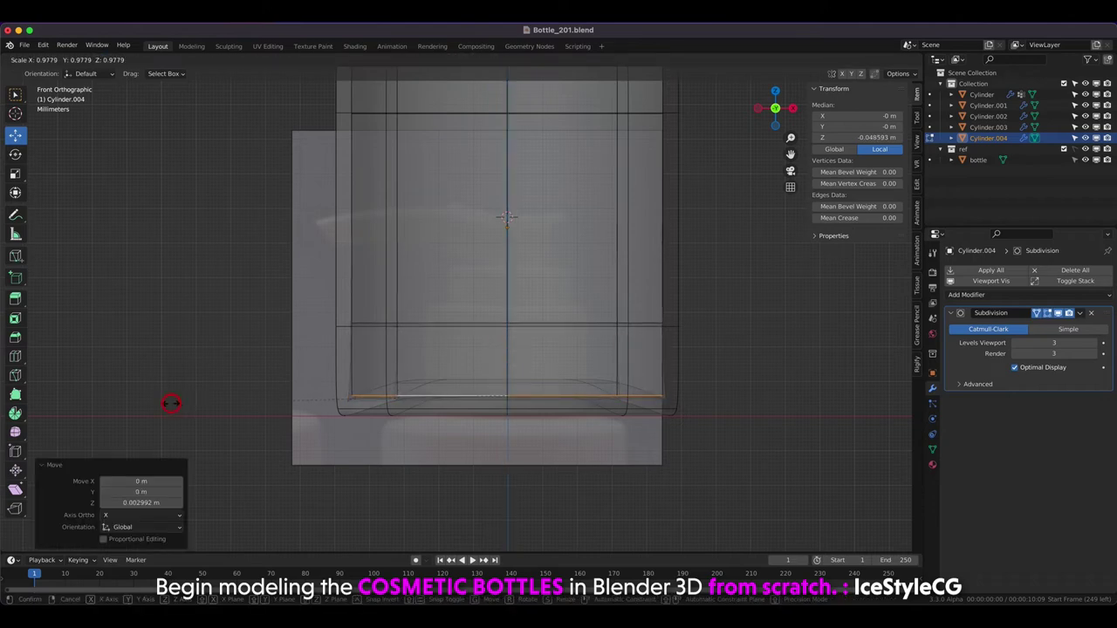
pyautogui.click(257, 337)
# Extrude the bottom loop up, scale it to 0.850, then extrude and scale an inner ring.
pyautogui.press('e')
pyautogui.press('z')
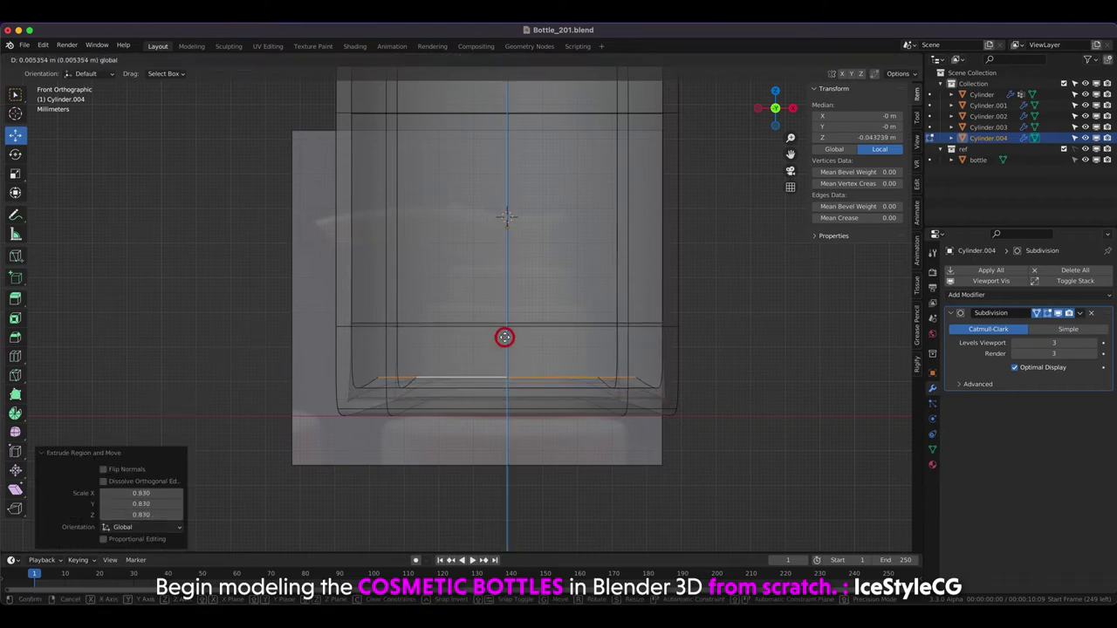
pyautogui.click(505, 336)
pyautogui.press('s')
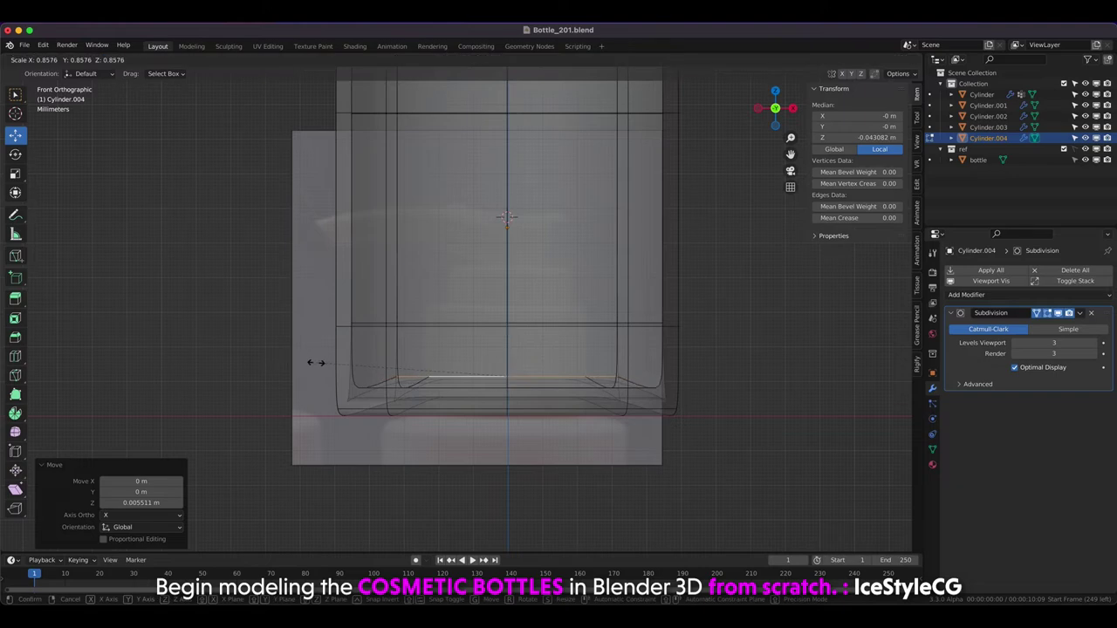
pyautogui.click(315, 362)
pyautogui.moveTo(317, 364); pyautogui.dragTo(308, 368, button='middle')
pyautogui.press('e')
pyautogui.press('s')
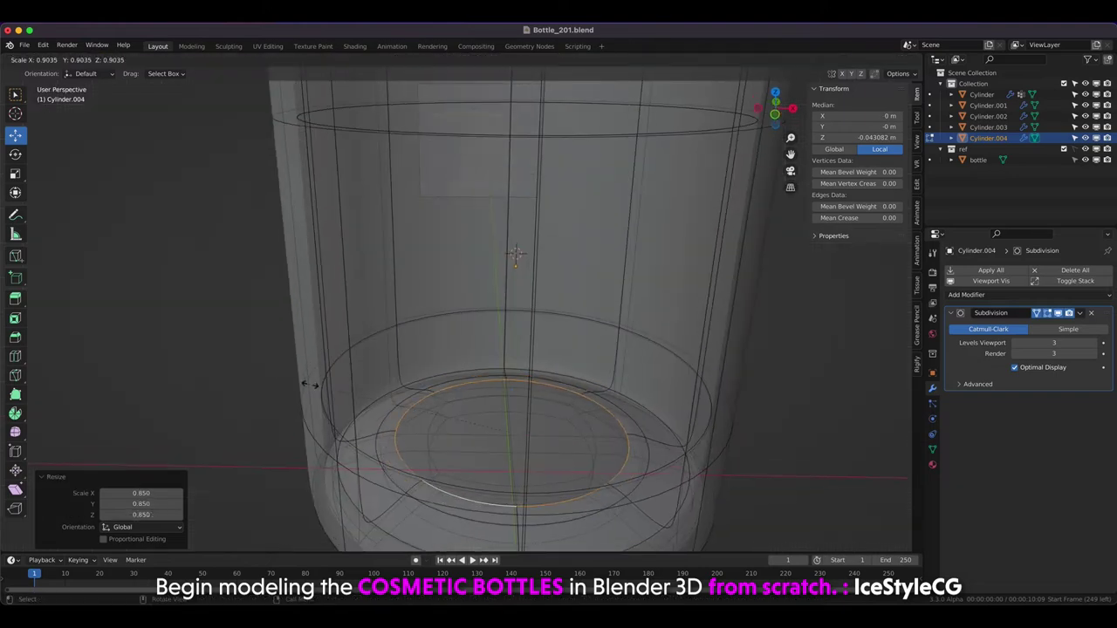
pyautogui.click(355, 398)
# Grid-fill the bottom loop and move the filled base vertically into place.
pyautogui.click(276, 60)
pyautogui.click(296, 191)
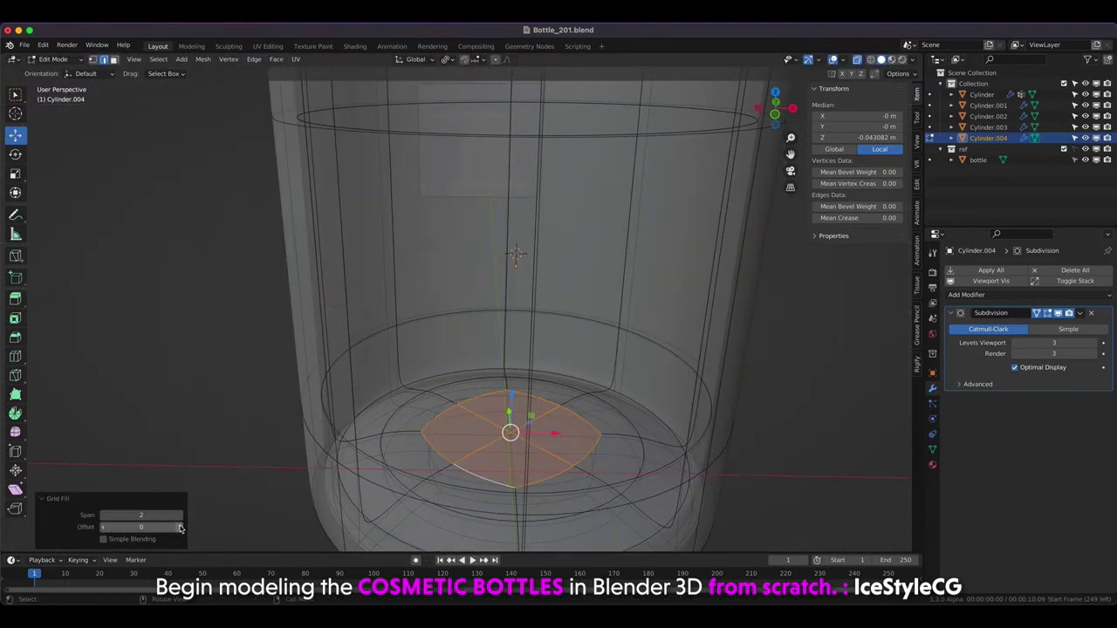
pyautogui.press('KP_1')
pyautogui.scroll(2, 329, 326)
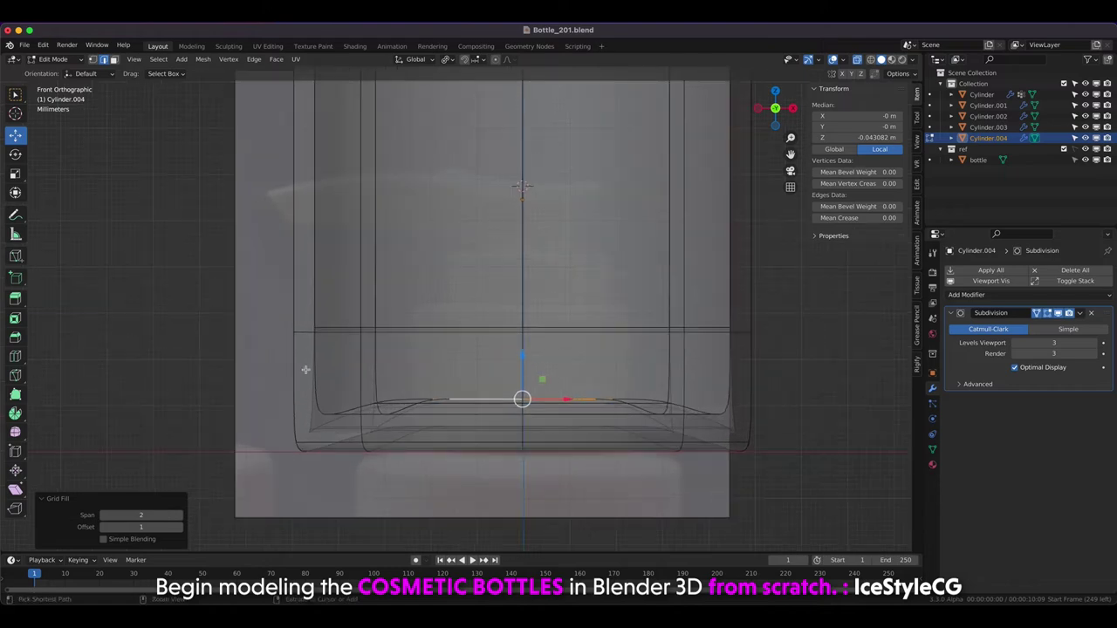
pyautogui.press('g')
pyautogui.press('z')
pyautogui.click(294, 368)
# Select the upper ring of faces and nudge it slightly.
pyautogui.press('Tab')
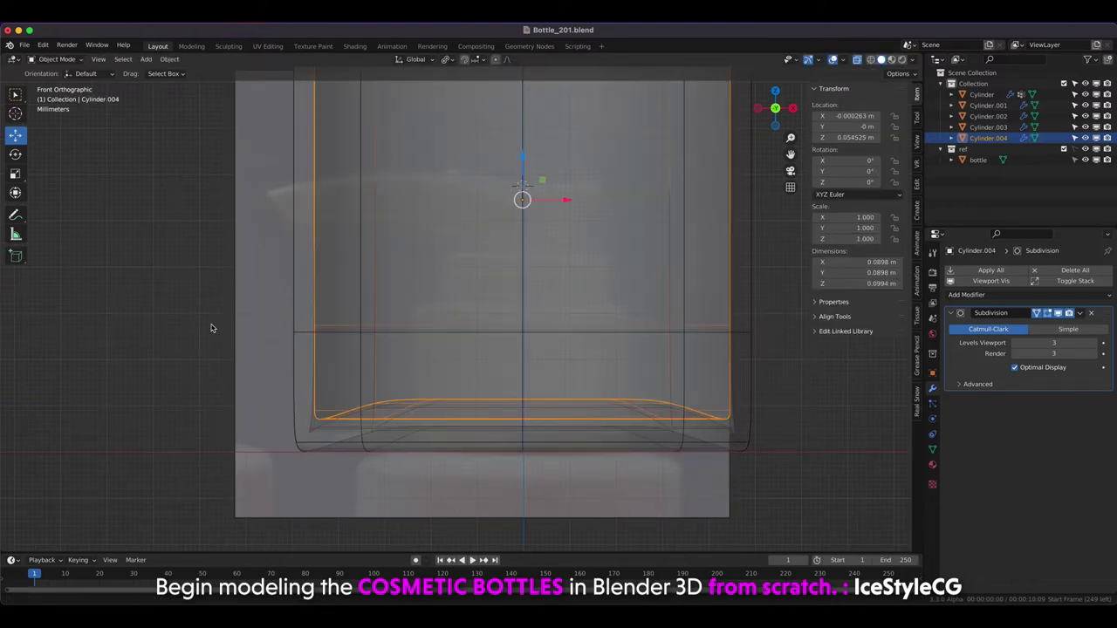
pyautogui.scroll(-2, 232, 270)
pyautogui.scroll(4, 344, 267)
pyautogui.press('Tab')
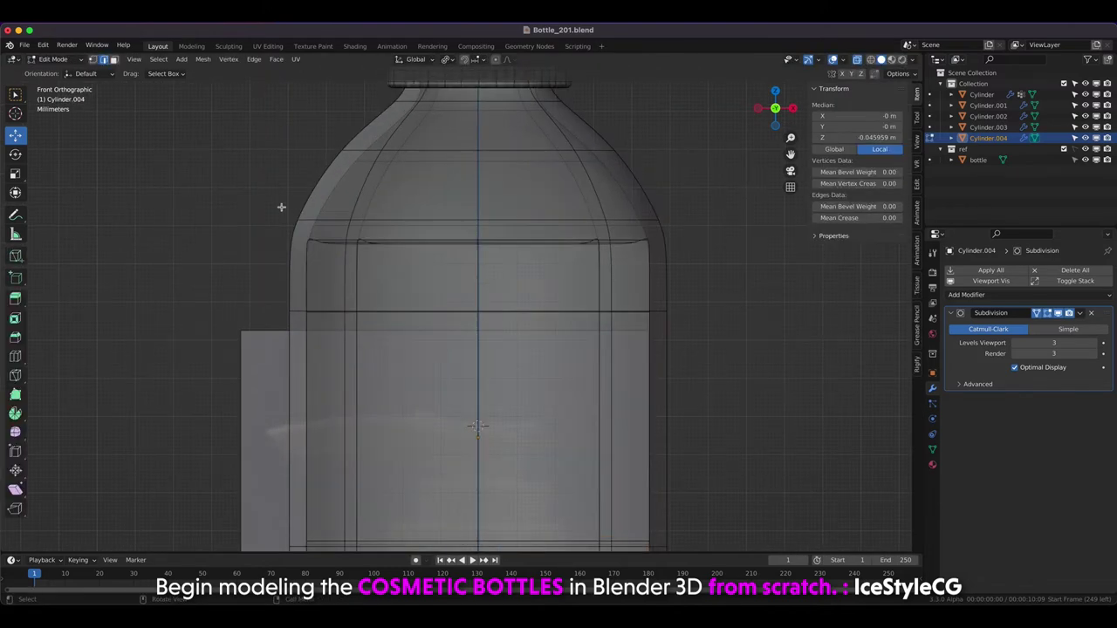
pyautogui.keyDown('alt'); pyautogui.click(314, 253); pyautogui.keyUp('alt')
pyautogui.press('3')
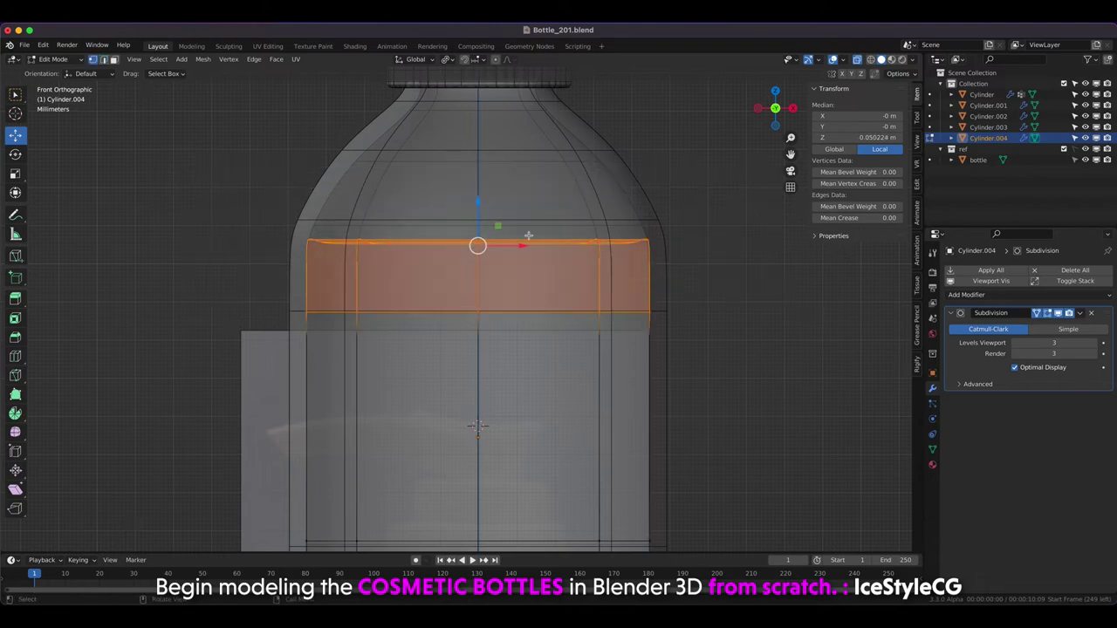
pyautogui.press('g')
pyautogui.click(147, 230)
# Scale the whole liquid mesh down to 0.987 and return to Object Mode.
pyautogui.press('Tab')
pyautogui.scroll(-3, 172, 230)
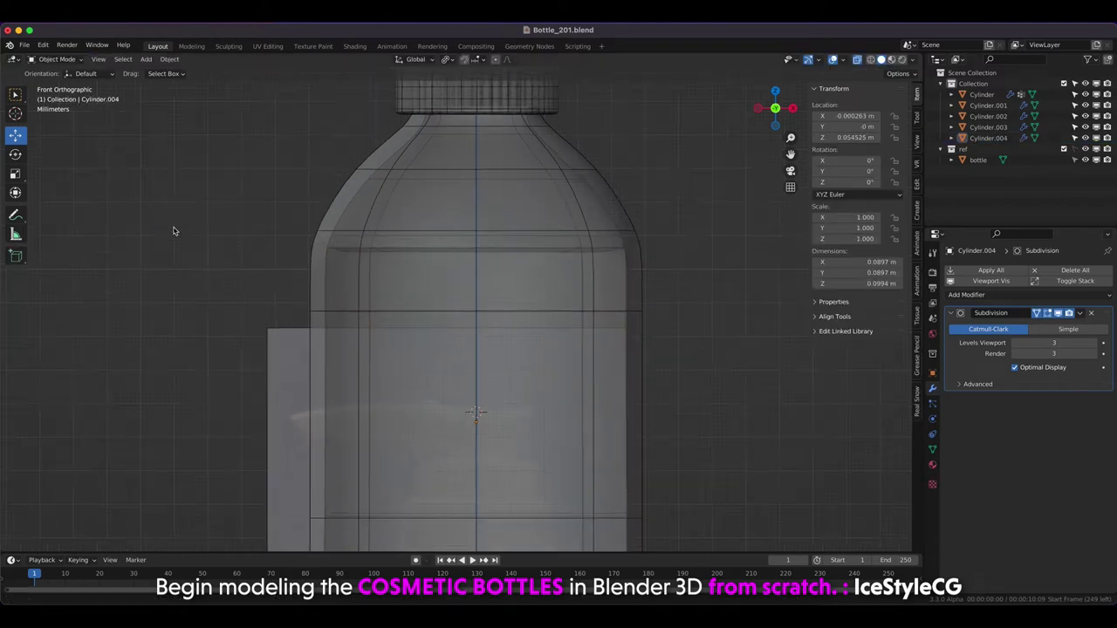
pyautogui.press('Tab')
pyautogui.press('a')
pyautogui.press('s')
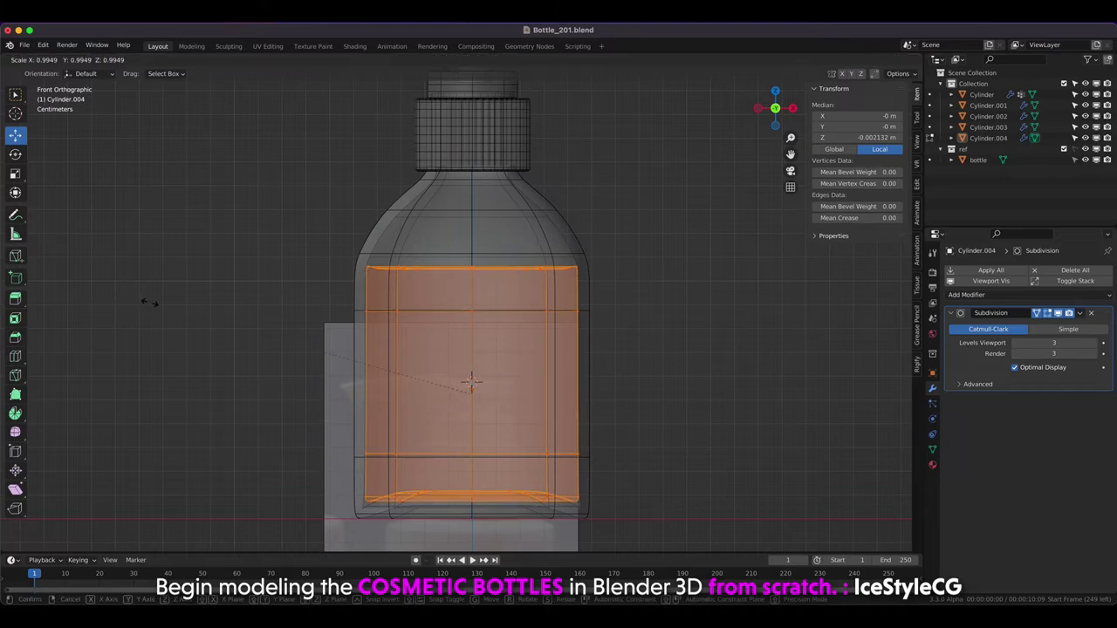
pyautogui.click(151, 303)
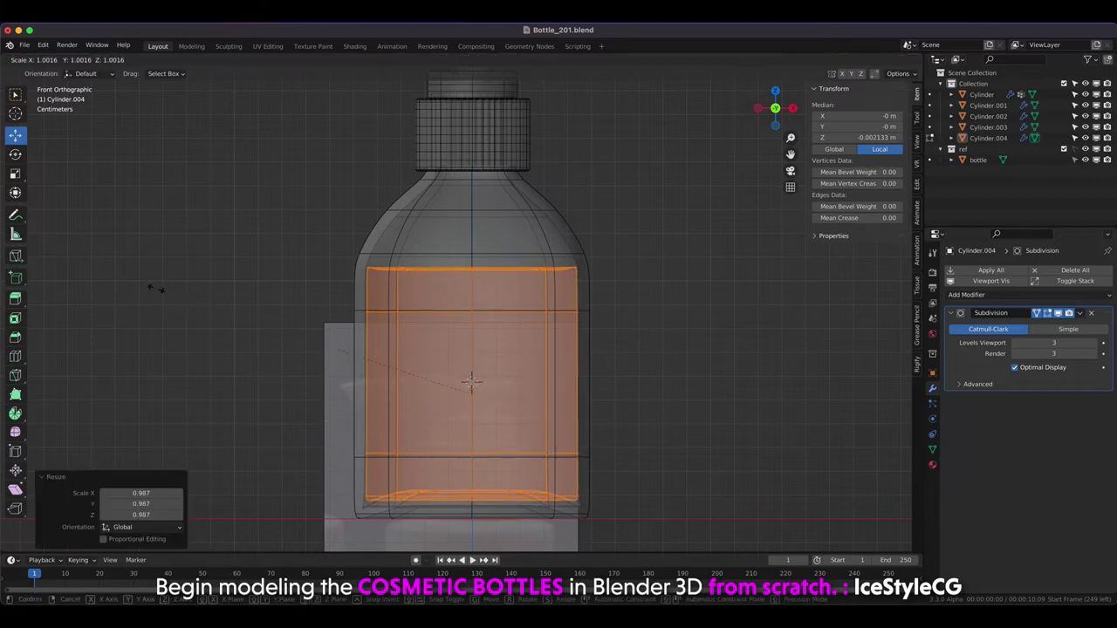
pyautogui.press('Tab')
pyautogui.moveTo(194, 281); pyautogui.dragTo(495, 286, button='middle')
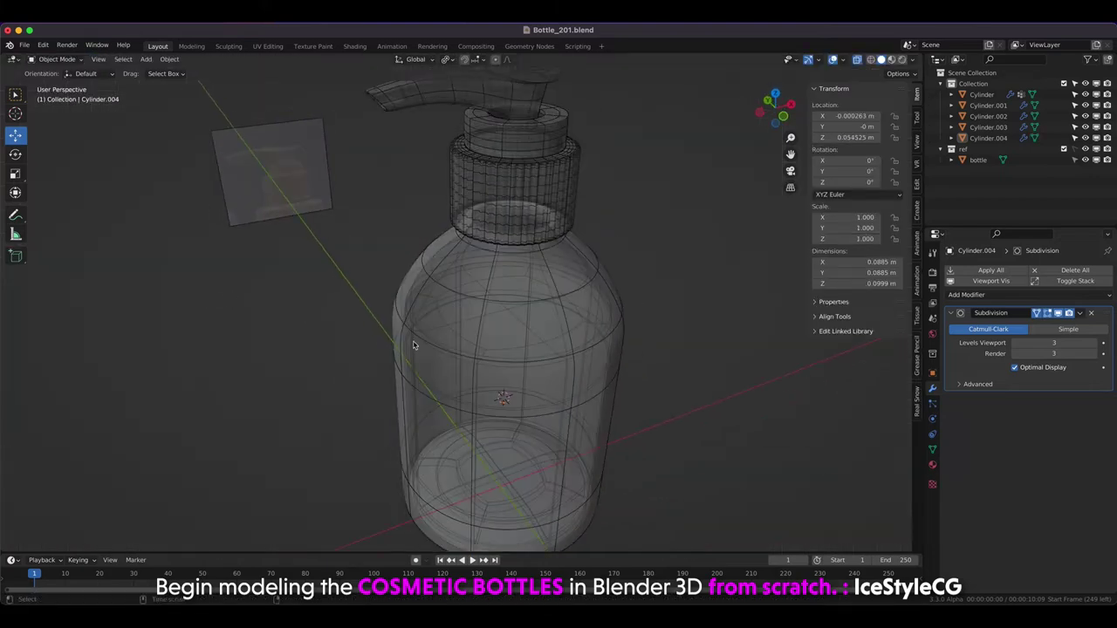
# Make the liquid's glass material single-user (CGC Eevee Glass.001), previewing materials in the viewport.
pyautogui.click(495, 287)
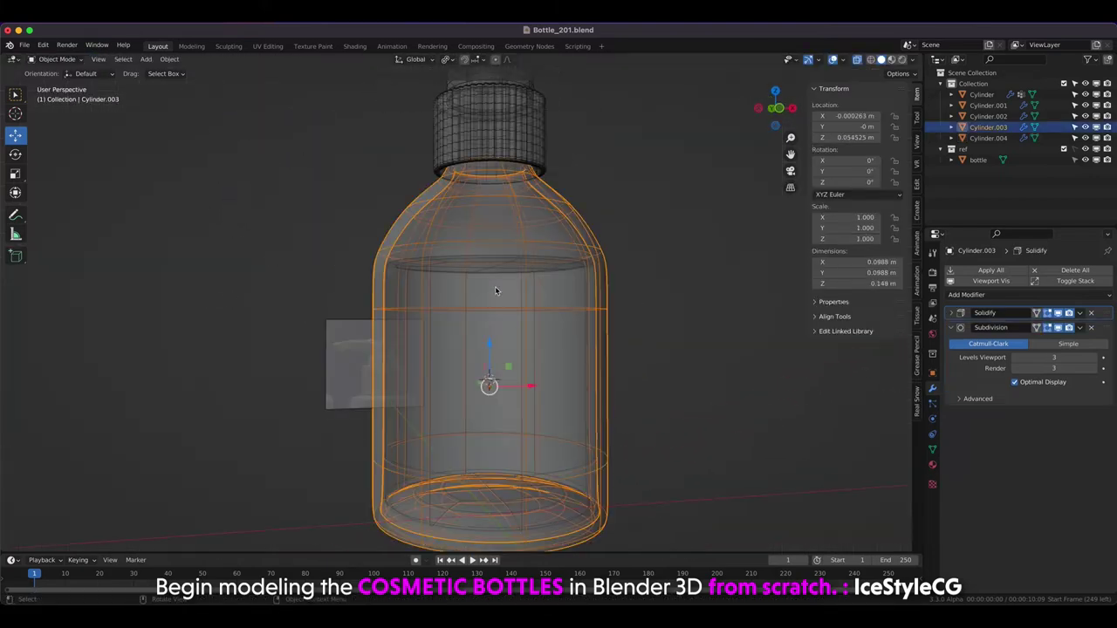
pyautogui.click(932, 465)
pyautogui.click(891, 60)
pyautogui.moveTo(366, 244)
pyautogui.mouseDown(button='middle')
pyautogui.moveTo(304, 232)
pyautogui.moveTo(381, 250)
pyautogui.moveTo(314, 206)
pyautogui.mouseUp(button='middle')
pyautogui.click(1050, 316)
# Set the material Color to pink-red and Alpha Hashed Color to 0.100.
pyautogui.click(1057, 386)
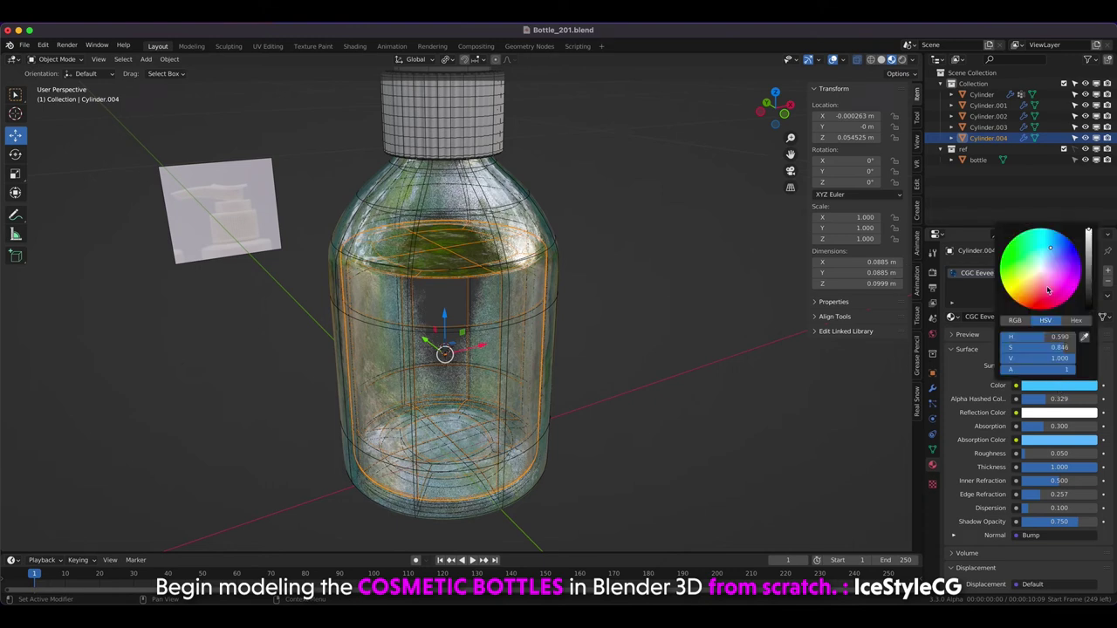
pyautogui.click(1045, 292)
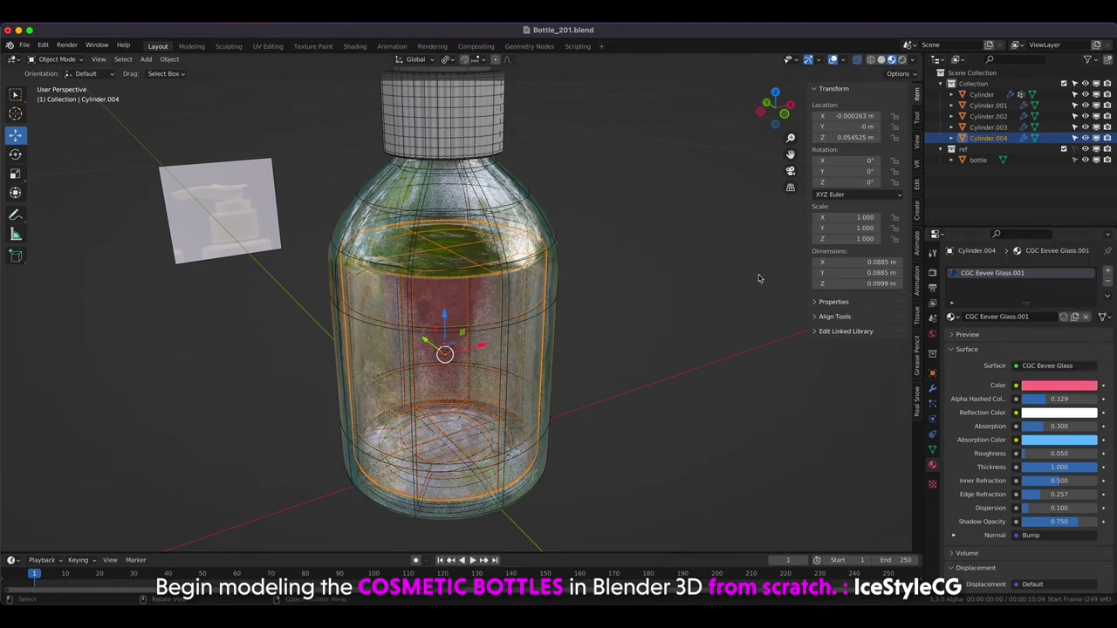
pyautogui.click(1059, 399)
pyautogui.write('1')
pyautogui.press('Return')
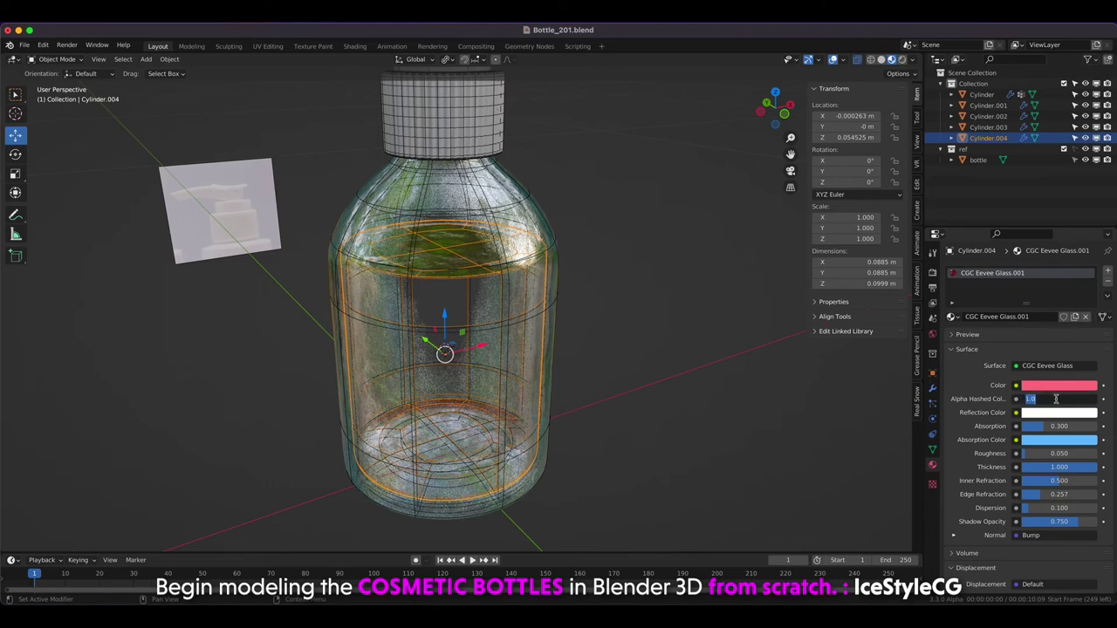
pyautogui.write('0')
pyautogui.press('Return')
pyautogui.moveTo(1058, 399); pyautogui.dragTo(1066, 399)
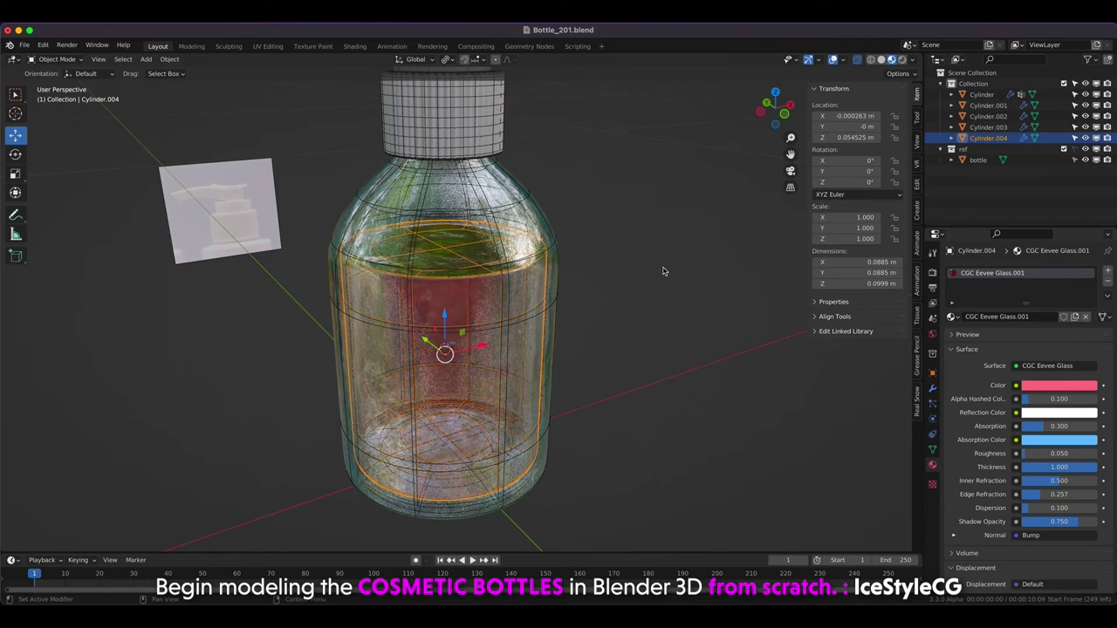
# Set the Absorption Color to a deep red.
pyautogui.click(657, 241)
pyautogui.moveTo(658, 242)
pyautogui.mouseDown(button='middle')
pyautogui.moveTo(645, 219)
pyautogui.moveTo(614, 234)
pyautogui.moveTo(611, 219)
pyautogui.moveTo(693, 215)
pyautogui.mouseUp(button='middle')
pyautogui.click(1050, 442)
pyautogui.click(1035, 356)
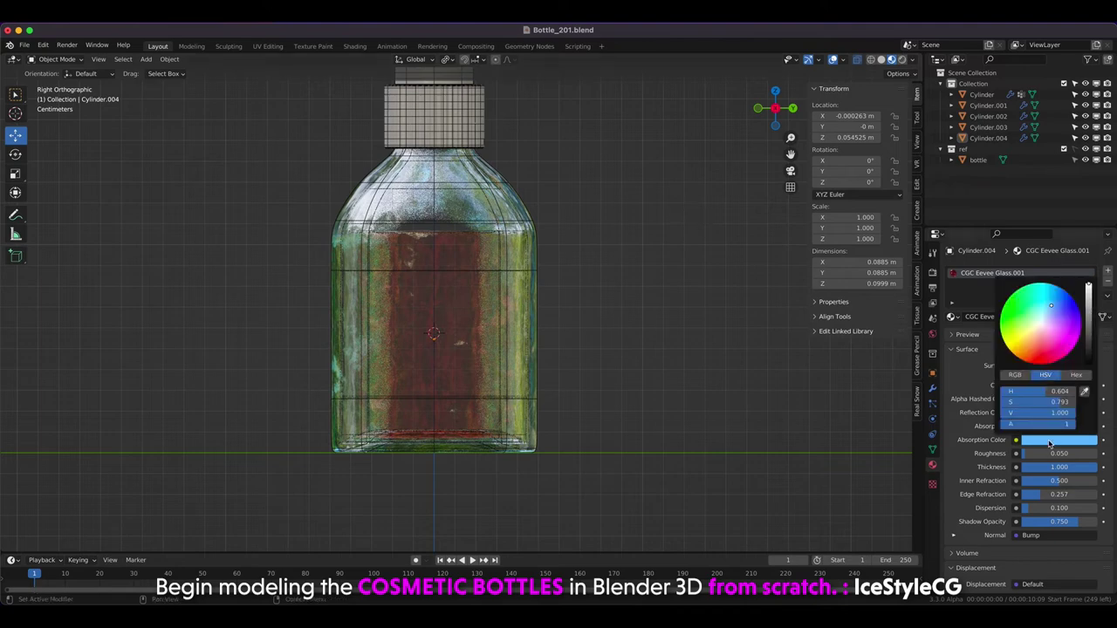
pyautogui.moveTo(1035, 358); pyautogui.dragTo(1039, 359)
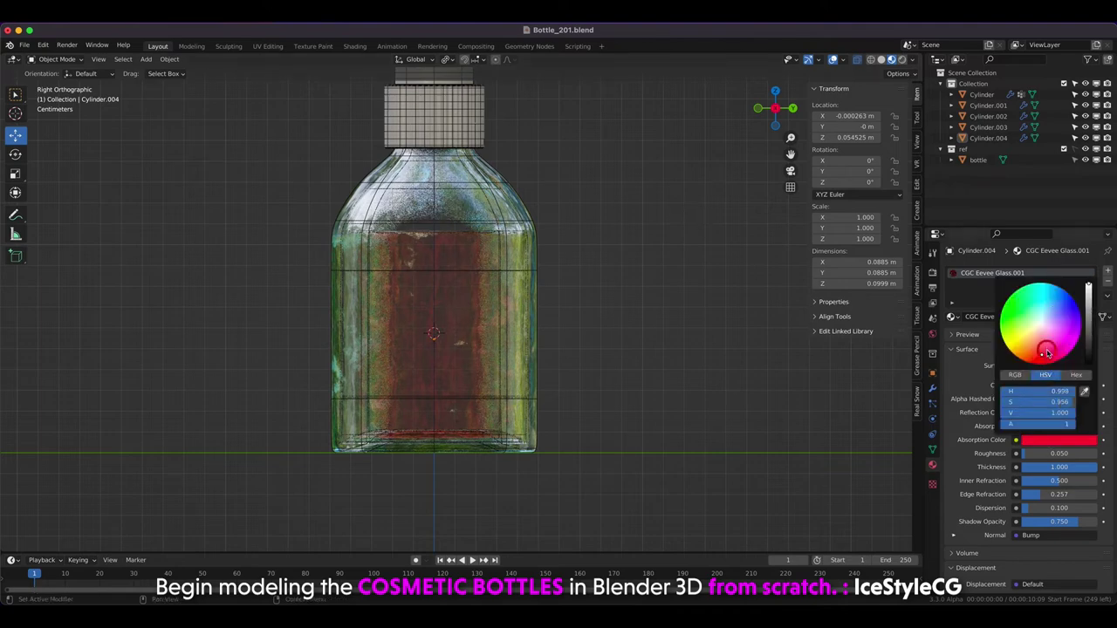
pyautogui.moveTo(623, 299)
pyautogui.mouseDown(button='middle')
pyautogui.moveTo(607, 269)
pyautogui.moveTo(638, 224)
pyautogui.moveTo(731, 241)
pyautogui.mouseUp(button='middle')
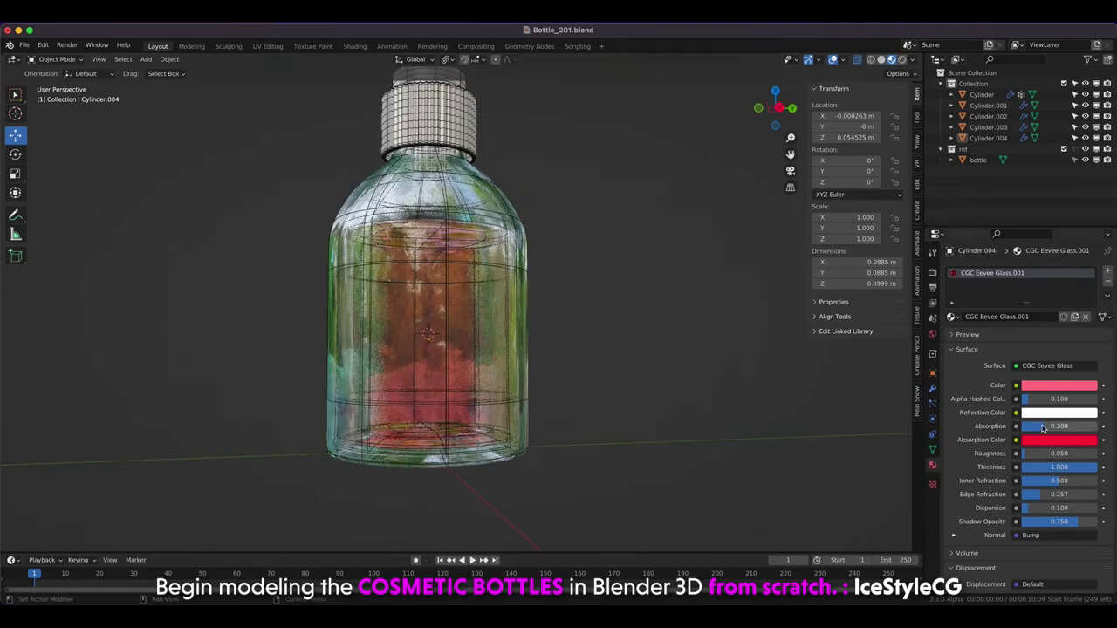
# Try liquid absorption values of 0.9 and then 0.5 on the bottle's glass material.
pyautogui.press('Return')
pyautogui.moveTo(667, 250)
pyautogui.mouseDown(button='middle')
pyautogui.moveTo(649, 300)
pyautogui.moveTo(663, 288)
pyautogui.mouseUp(button='middle')
pyautogui.write('0.9')
pyautogui.press('Return')
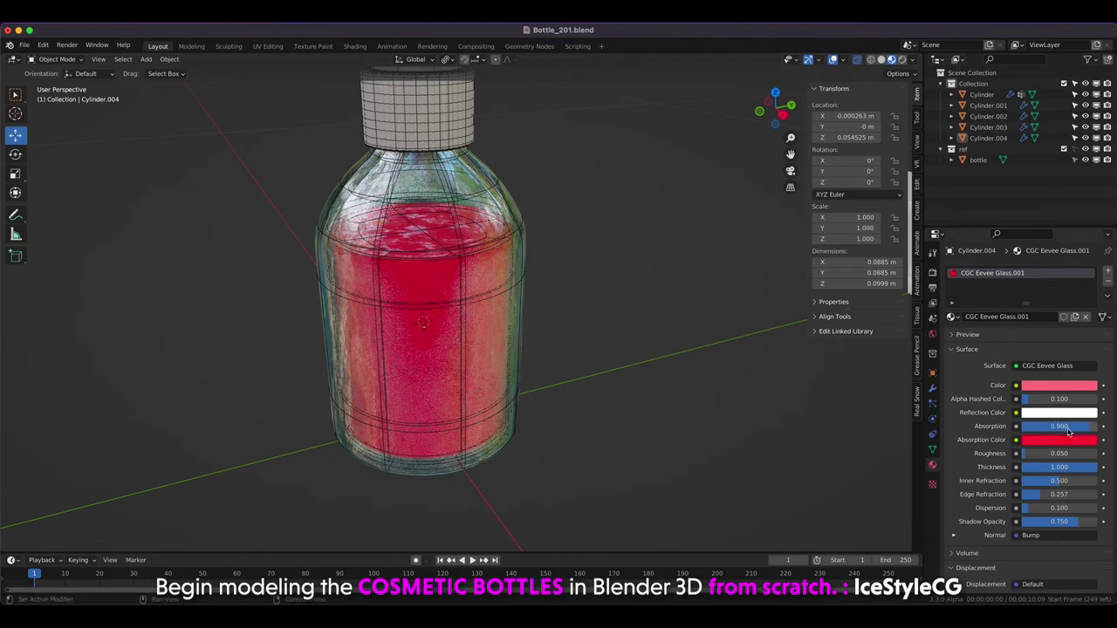
pyautogui.write('5')
pyautogui.press('Return')
pyautogui.moveTo(649, 362); pyautogui.dragTo(581, 312, button='middle')
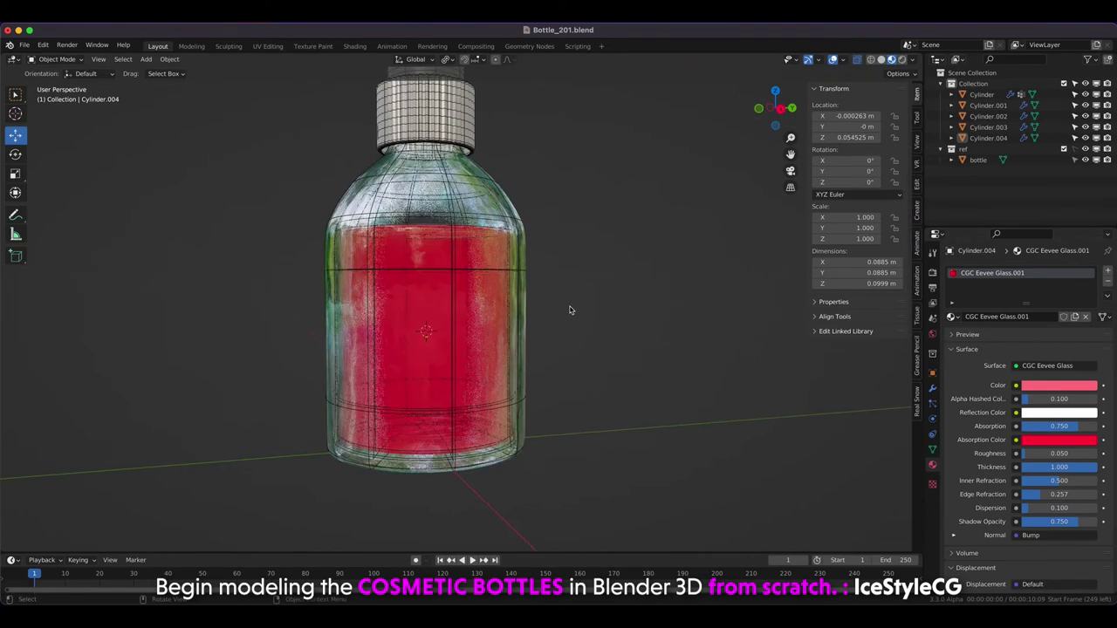
pyautogui.press('Return')
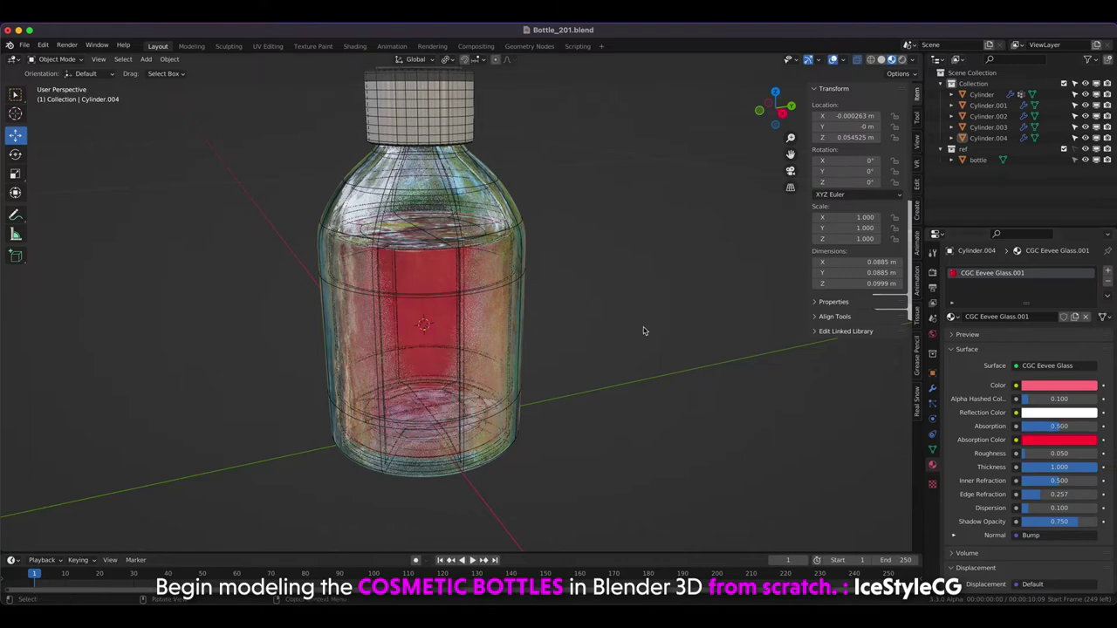
# Refine the liquid absorption to 0.65, then settle on 0.7.
pyautogui.doubleClick(1058, 425)
pyautogui.write('0.65')
pyautogui.press('Return')
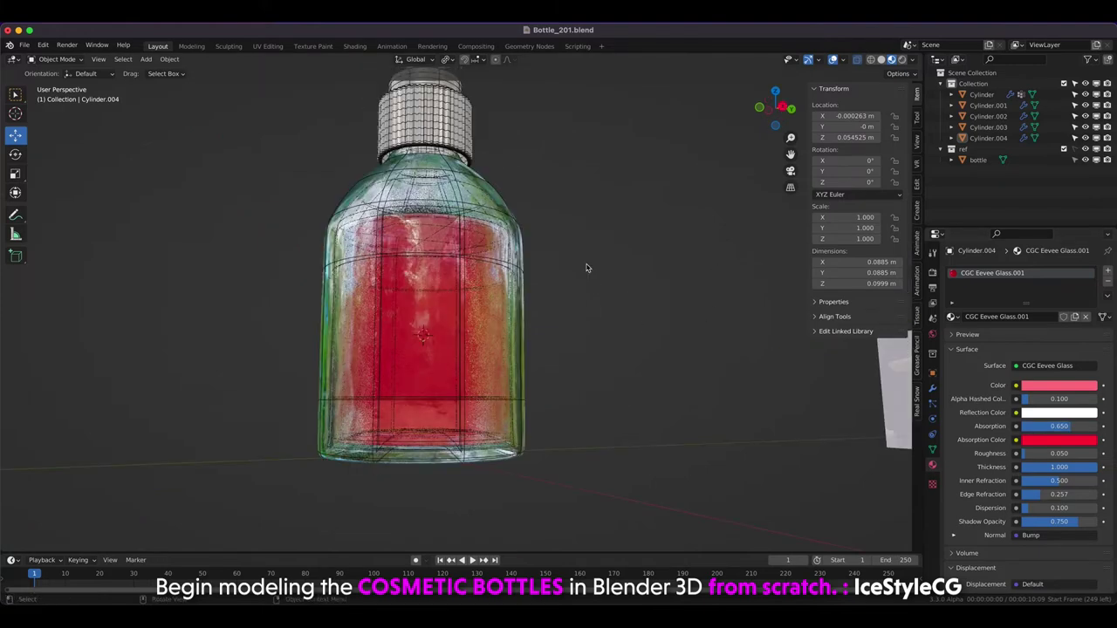
pyautogui.moveTo(588, 267); pyautogui.dragTo(593, 314, button='middle')
pyautogui.doubleClick(1064, 424)
pyautogui.write('0.700')
pyautogui.moveTo(667, 367); pyautogui.dragTo(631, 312, button='middle')
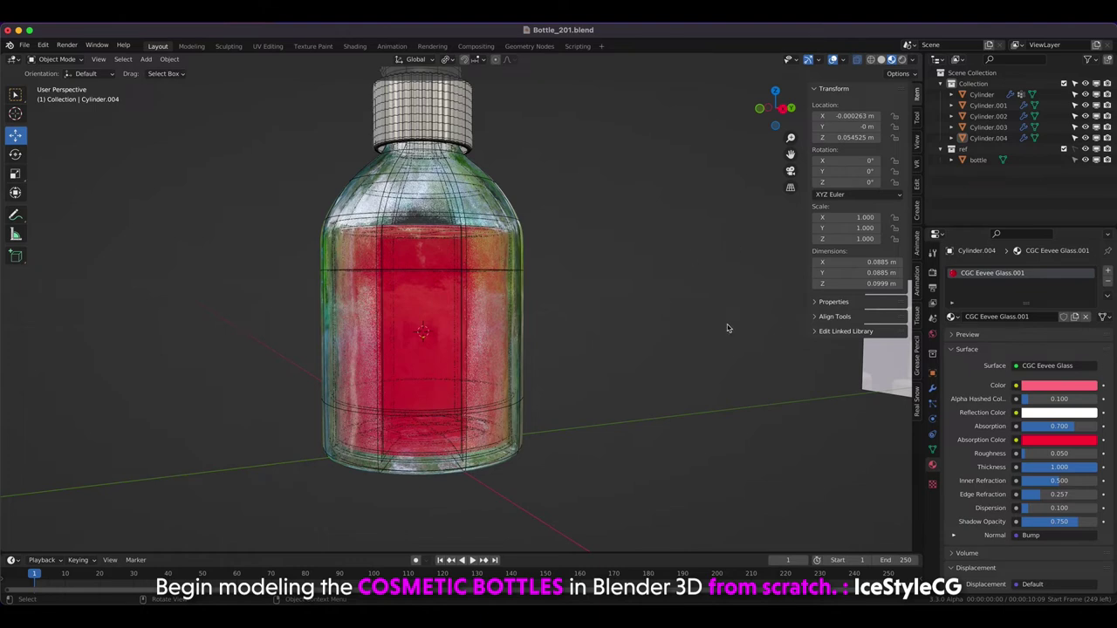
# Set the glass thickness to 0.25 and switch to the front orthographic view.
pyautogui.press('BackSpace')
pyautogui.write('5')
pyautogui.press('Return')
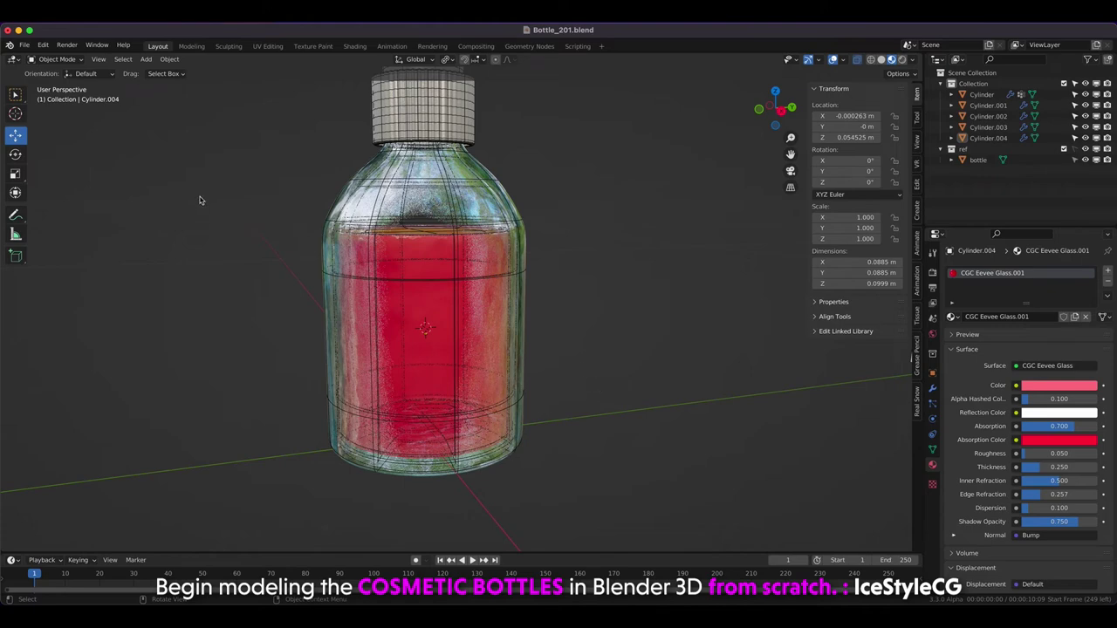
pyautogui.press('KP_1')
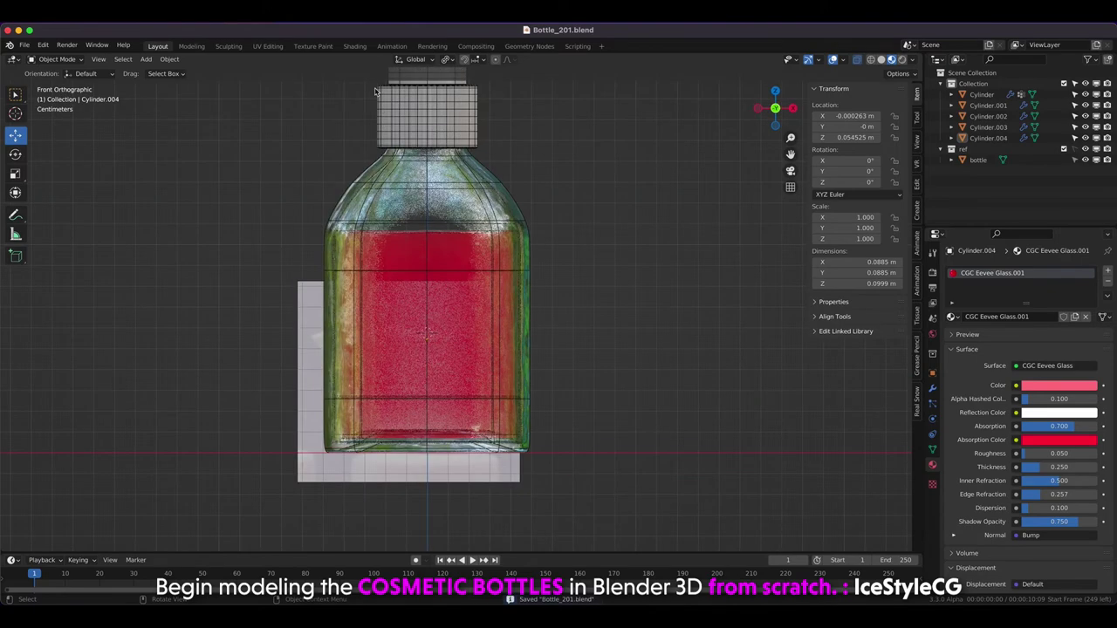
# Add a cylinder in solid shading and shrink it, then delete it as a false start.
pyautogui.scroll(-2, 312, 180)
pyautogui.press('z')
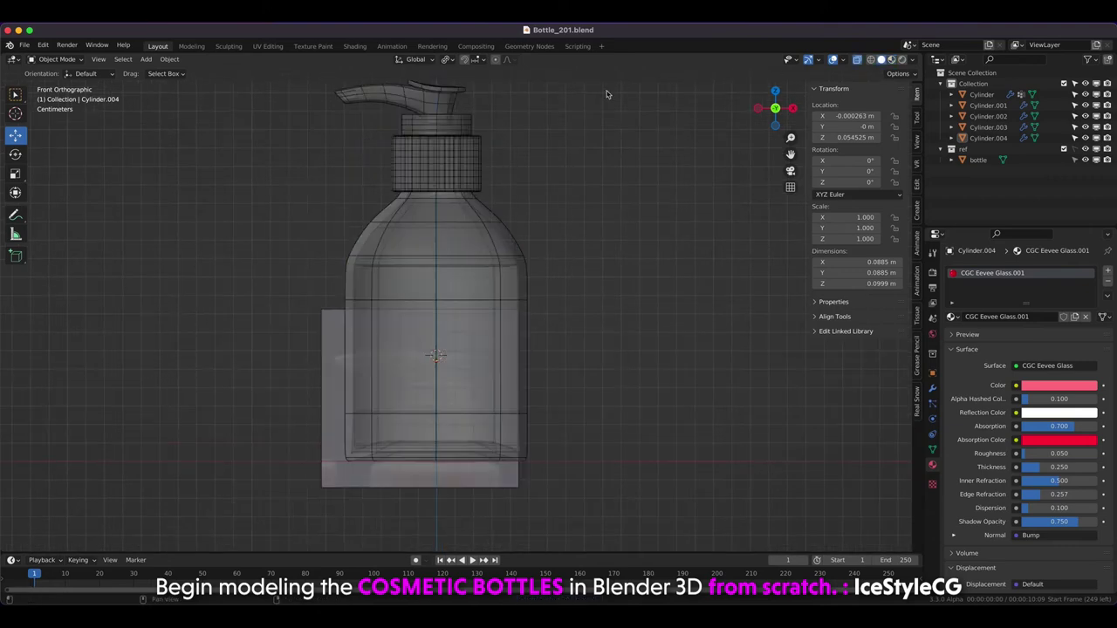
pyautogui.click(441, 154)
pyautogui.hotkey('shift', 'a')
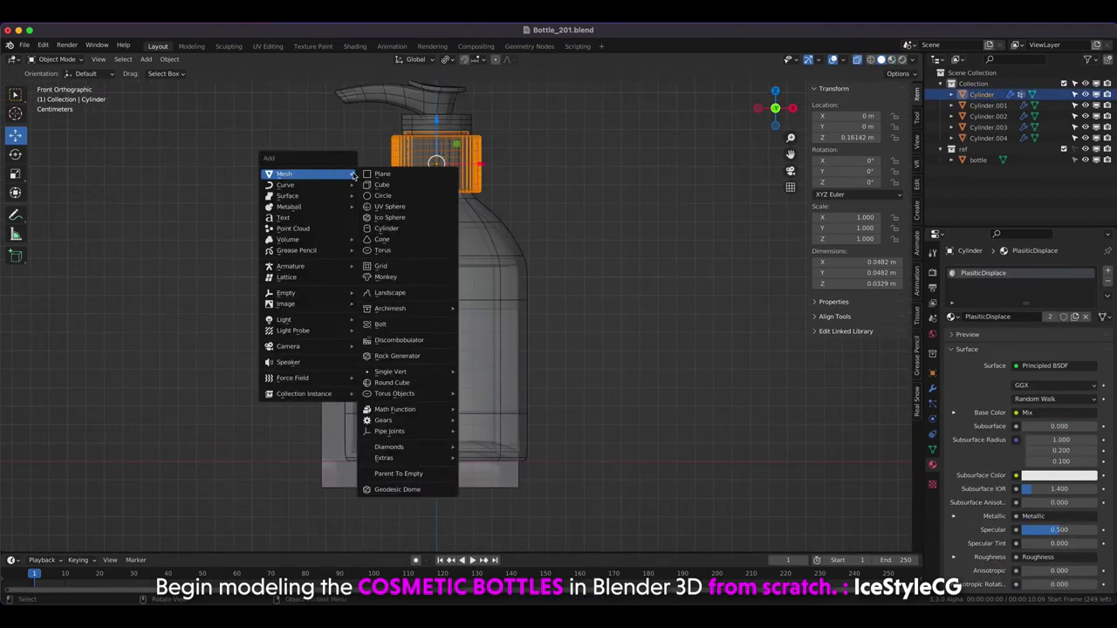
pyautogui.click(392, 228)
pyautogui.press('s')
pyautogui.click(121, 221)
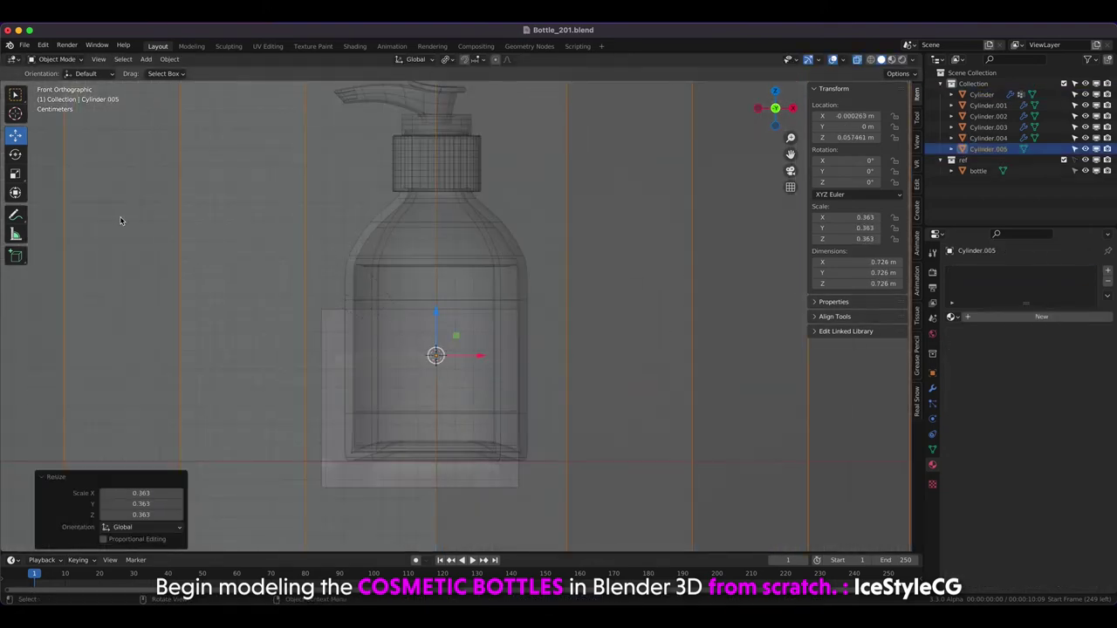
pyautogui.press('s')
pyautogui.click(187, 226)
pyautogui.press('Delete')
# Add a new cylinder with 8 vertices.
pyautogui.hotkey('shift', 'a')
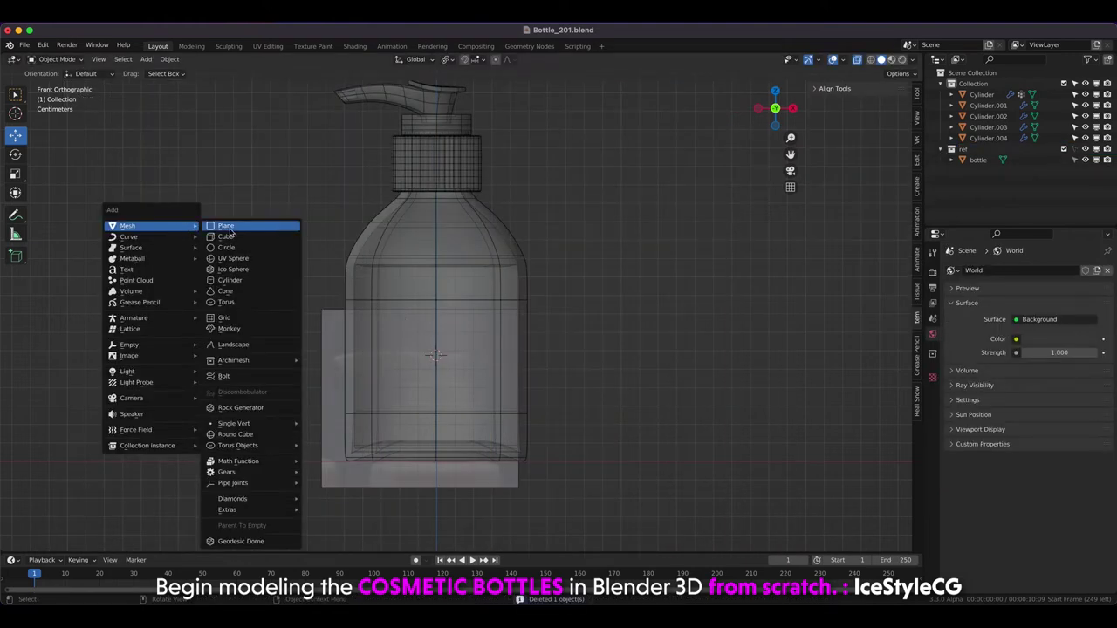
pyautogui.click(230, 288)
pyautogui.click(143, 412)
pyautogui.write('8')
pyautogui.press('Return')
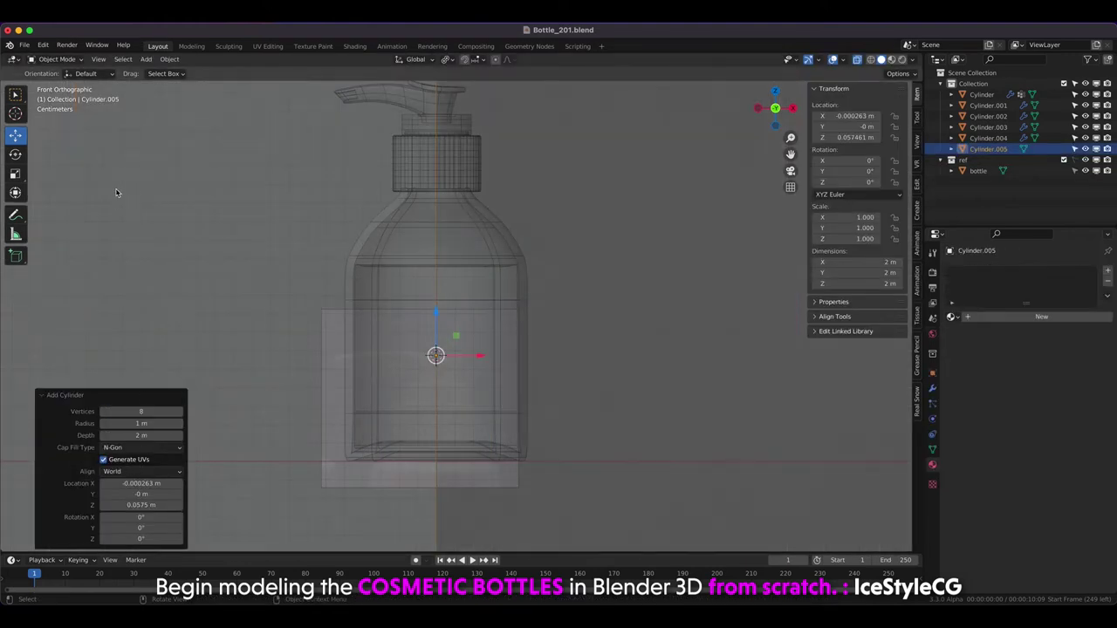
# Scale the cylinder down and move it up along Z to the bottle neck.
pyautogui.press('s')
pyautogui.click(301, 310)
pyautogui.press('s')
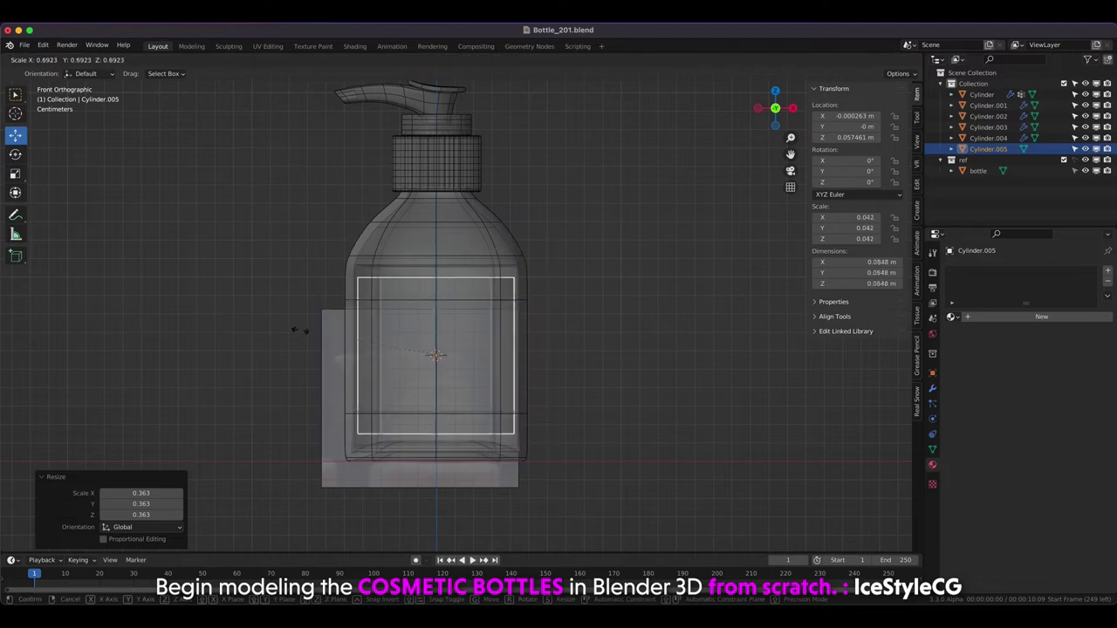
pyautogui.click(375, 361)
pyautogui.press('g')
pyautogui.press('z')
pyautogui.click(228, 222)
# Frame the cylinder, shrink it to 0.755 size, and enter Edit Mode.
pyautogui.press('KP_Decimal')
pyautogui.press('s')
pyautogui.click(229, 262)
pyautogui.scroll(-3, 210, 230)
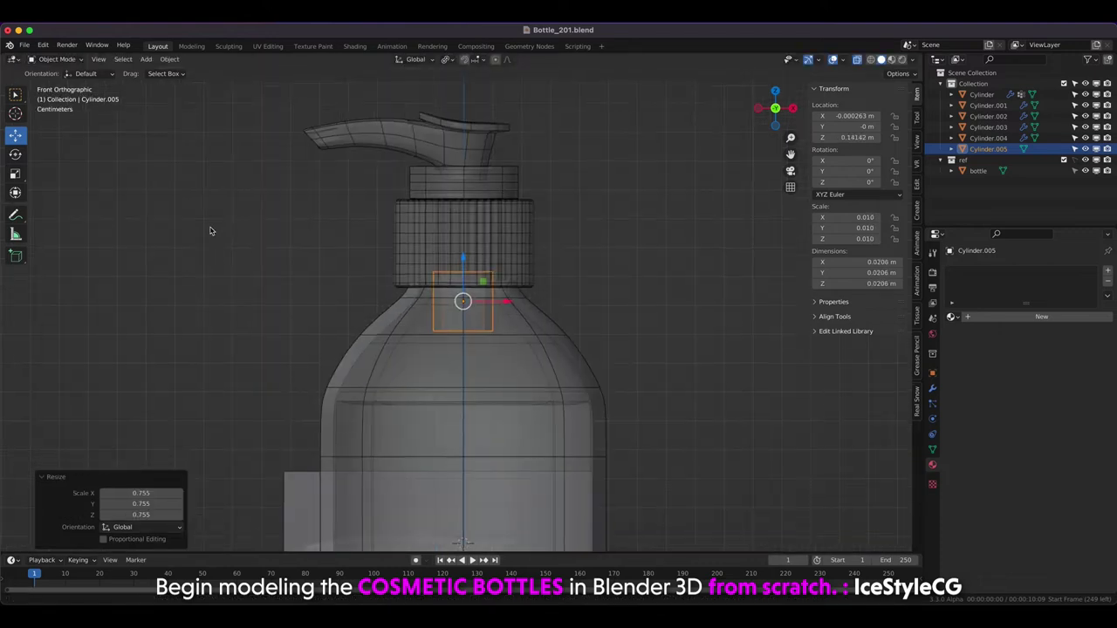
pyautogui.scroll(2, 209, 230)
pyautogui.press('Tab')
# Isolate the cylinder in local view and delete its top face.
pyautogui.press('a')
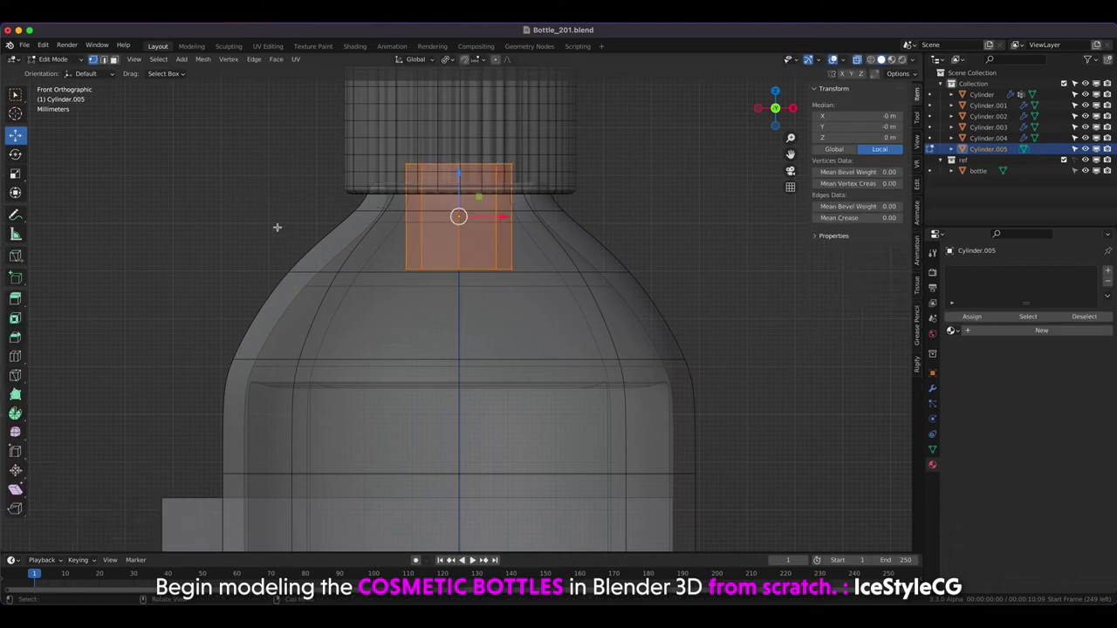
pyautogui.press('KP_Divide')
pyautogui.moveTo(232, 218); pyautogui.dragTo(229, 215, button='middle')
pyautogui.scroll(-2, 237, 201)
pyautogui.click(452, 234)
pyautogui.press('x')
pyautogui.click(410, 224)
# Extrude the bottom face and scale it inward to a narrower opening.
pyautogui.moveTo(411, 224)
pyautogui.mouseDown(button='middle')
pyautogui.moveTo(311, 252)
pyautogui.moveTo(460, 306)
pyautogui.mouseUp(button='middle')
pyautogui.press('2')
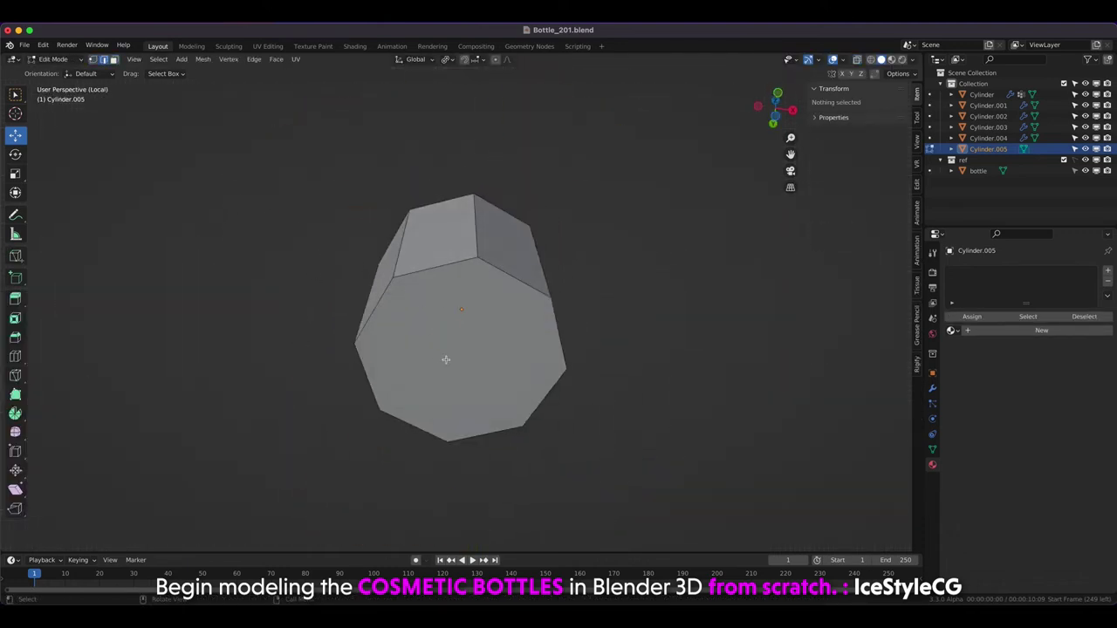
pyautogui.click(472, 342)
pyautogui.press('e')
pyautogui.press('s')
pyautogui.click(323, 323)
# Extrude the narrowed face downward into a long thin tube.
pyautogui.press('KP_1')
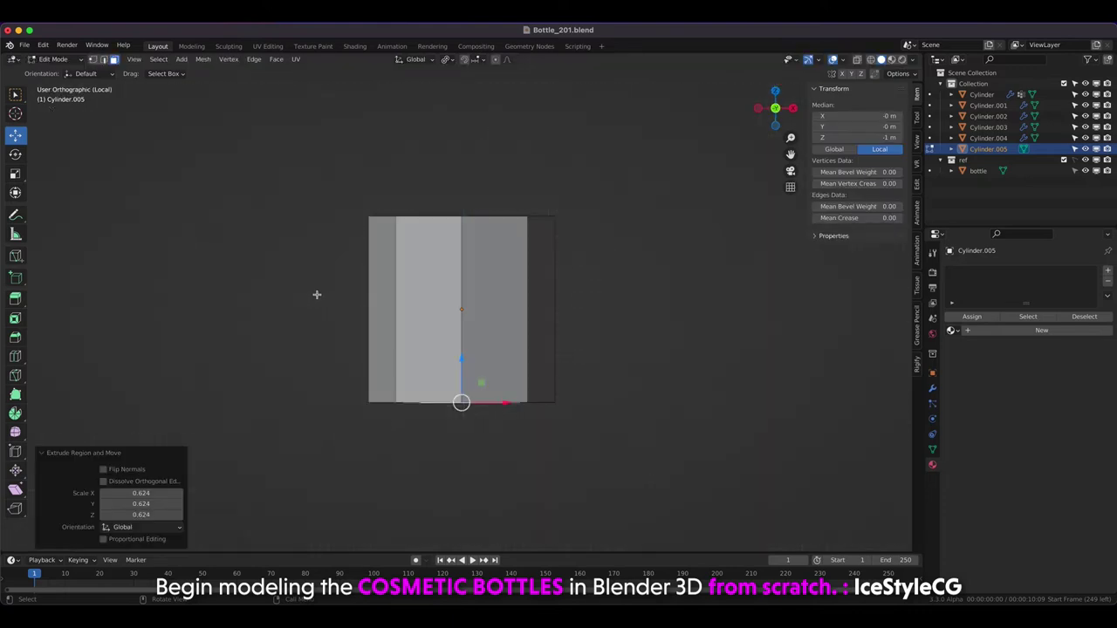
pyautogui.scroll(-5, 352, 335)
pyautogui.keyDown('shift'); pyautogui.moveTo(346, 336); pyautogui.dragTo(374, 309, button='middle'); pyautogui.keyUp('shift')
pyautogui.press('e')
pyautogui.click(365, 523)
# Move the tube's lower end down along Z to near the bottle's base.
pyautogui.click(381, 353)
pyautogui.press('KP_1')
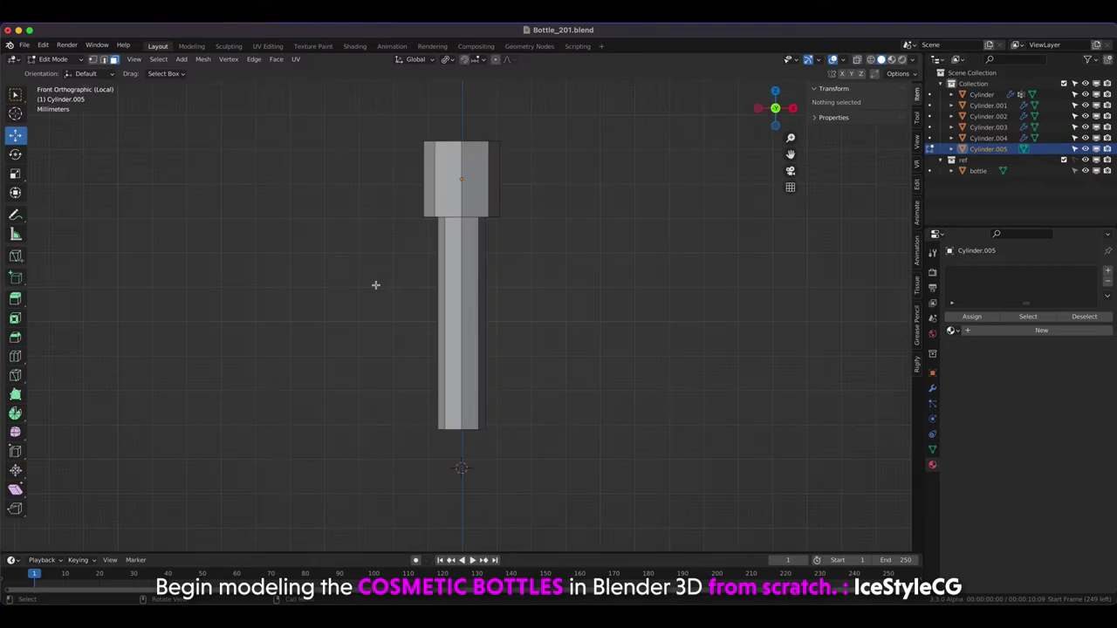
pyautogui.press('KP_Divide')
pyautogui.scroll(-3, 288, 237)
pyautogui.scroll(-2, 270, 232)
pyautogui.press('Tab')
pyautogui.press('Tab')
pyautogui.moveTo(436, 314); pyautogui.dragTo(507, 341)
pyautogui.press('g')
pyautogui.press('z')
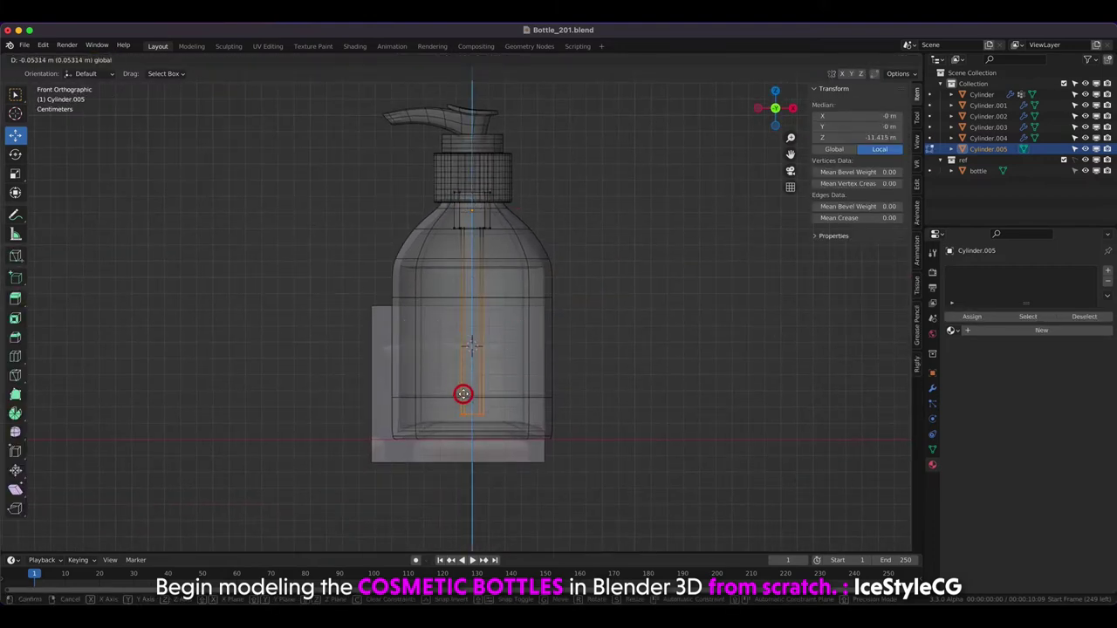
pyautogui.click(466, 395)
# Slide two edge loops along the tube to form the wider top collar.
pyautogui.press('g')
pyautogui.press('g')
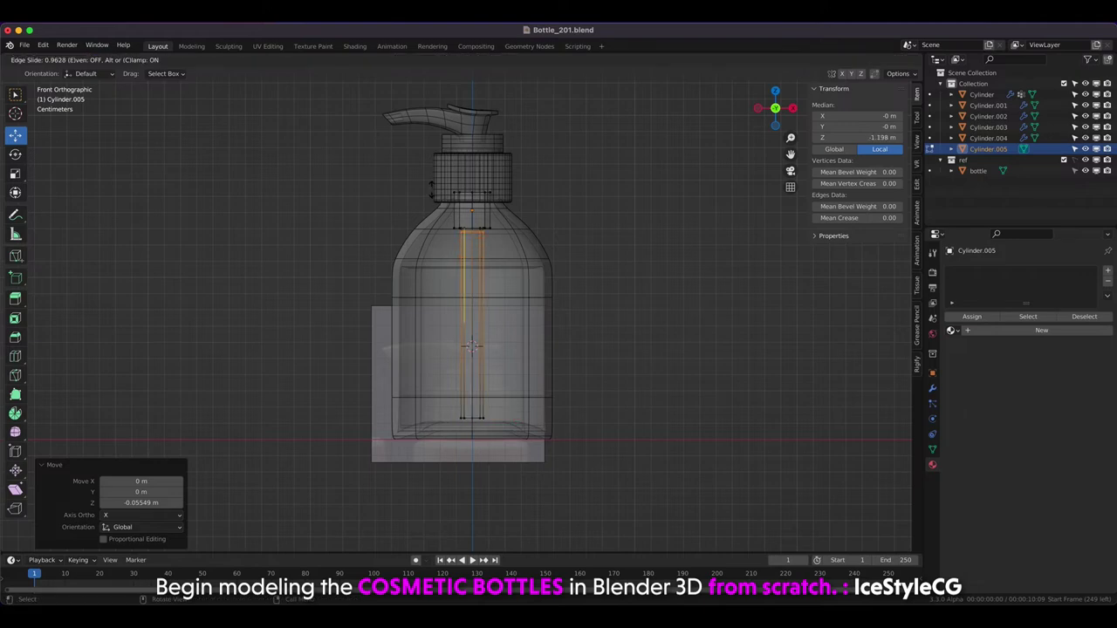
pyautogui.click(431, 190)
pyautogui.scroll(3, 431, 189)
pyautogui.scroll(2, 431, 189)
pyautogui.scroll(-2, 393, 244)
pyautogui.press('g')
pyautogui.press('g')
pyautogui.click(345, 276)
# Isolate the tube, return to Object Mode, and apply its scale.
pyautogui.press('KP_Divide')
pyautogui.moveTo(324, 247); pyautogui.dragTo(337, 180, button='middle')
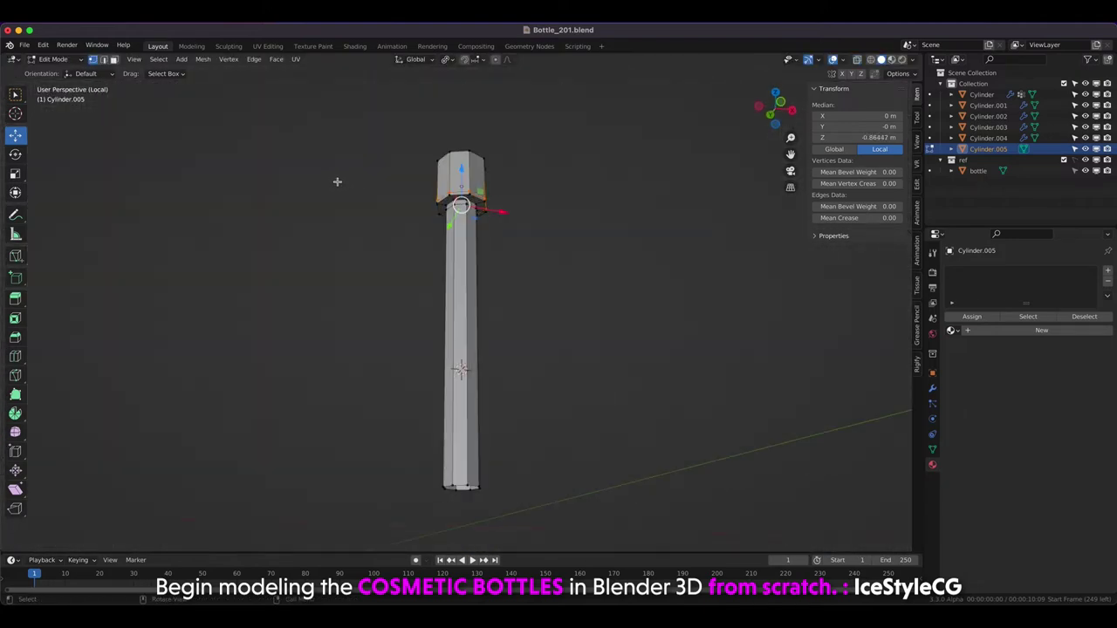
pyautogui.scroll(2, 333, 184)
pyautogui.press('Tab')
pyautogui.hotkey('ctrl', 'a')
pyautogui.click(291, 243)
pyautogui.click(932, 387)
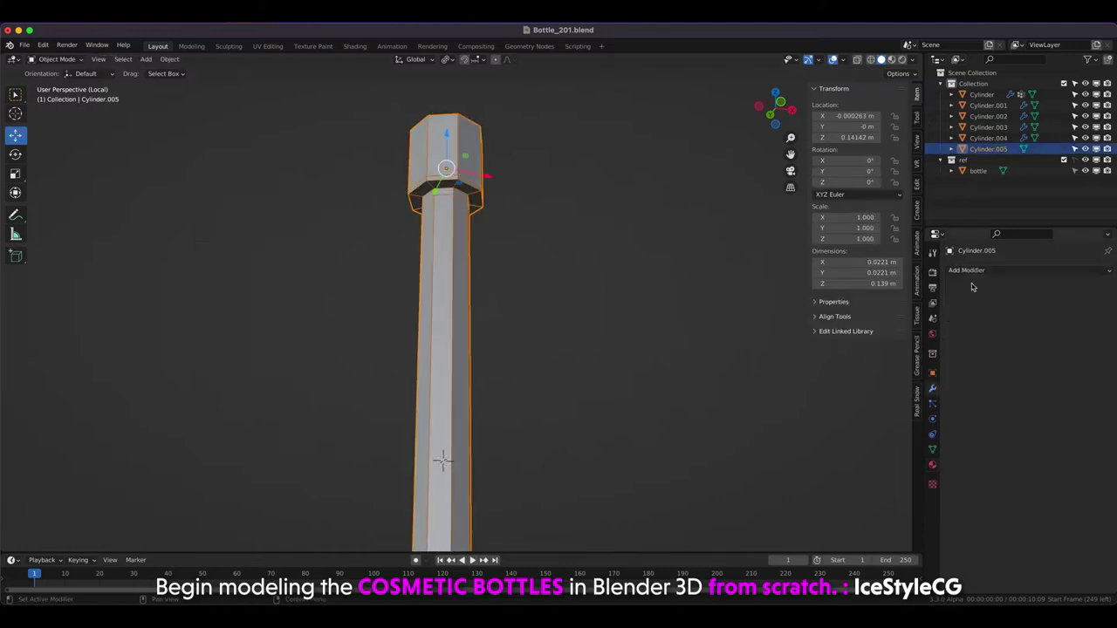
# Add a Subdivision Surface modifier to the tube with render level 3.
pyautogui.click(966, 294)
pyautogui.click(890, 462)
pyautogui.press('Return')
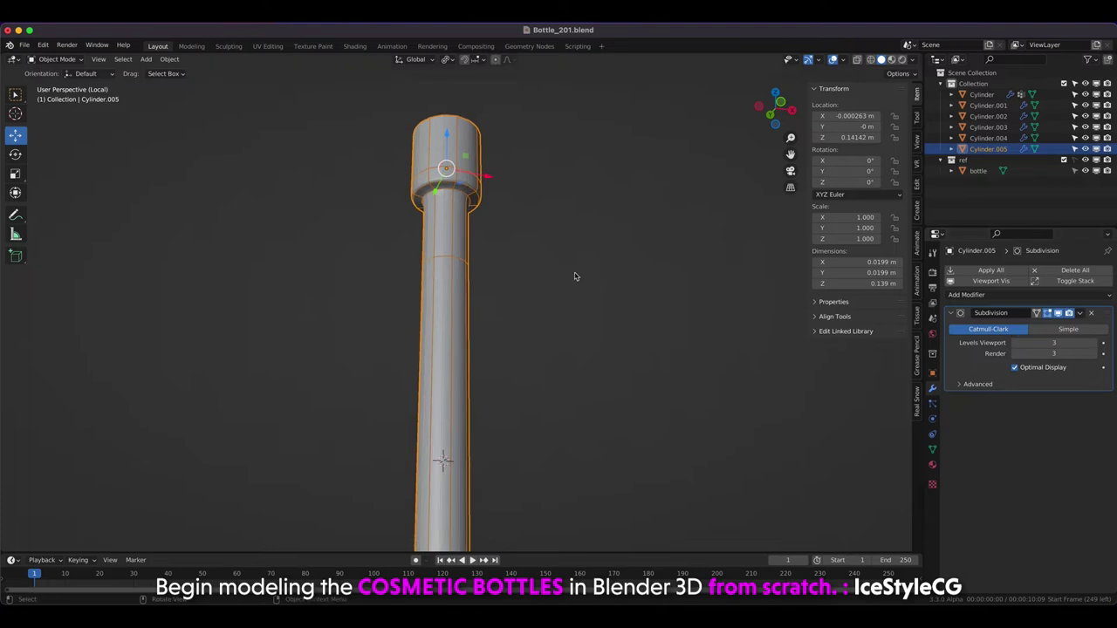
pyautogui.click(324, 207)
pyautogui.press('KP_1')
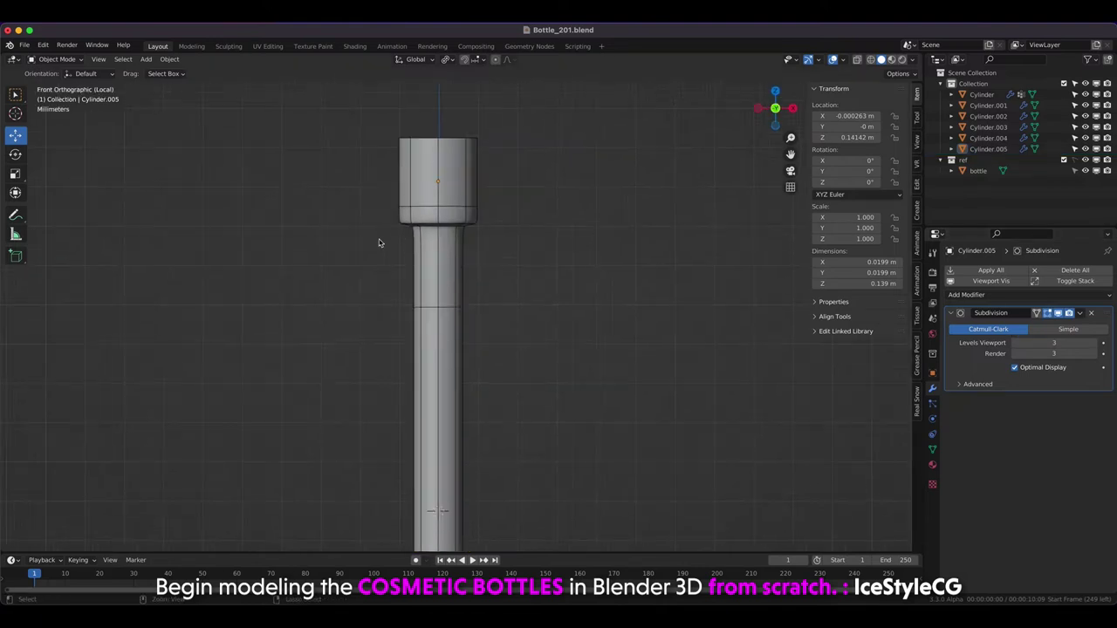
# Crease the edge loop under the cap and turn on X-ray see-through view.
pyautogui.press('Tab')
pyautogui.scroll(5, 419, 157)
pyautogui.keyDown('alt'); pyautogui.click(517, 158); pyautogui.keyUp('alt')
pyautogui.press('Escape')
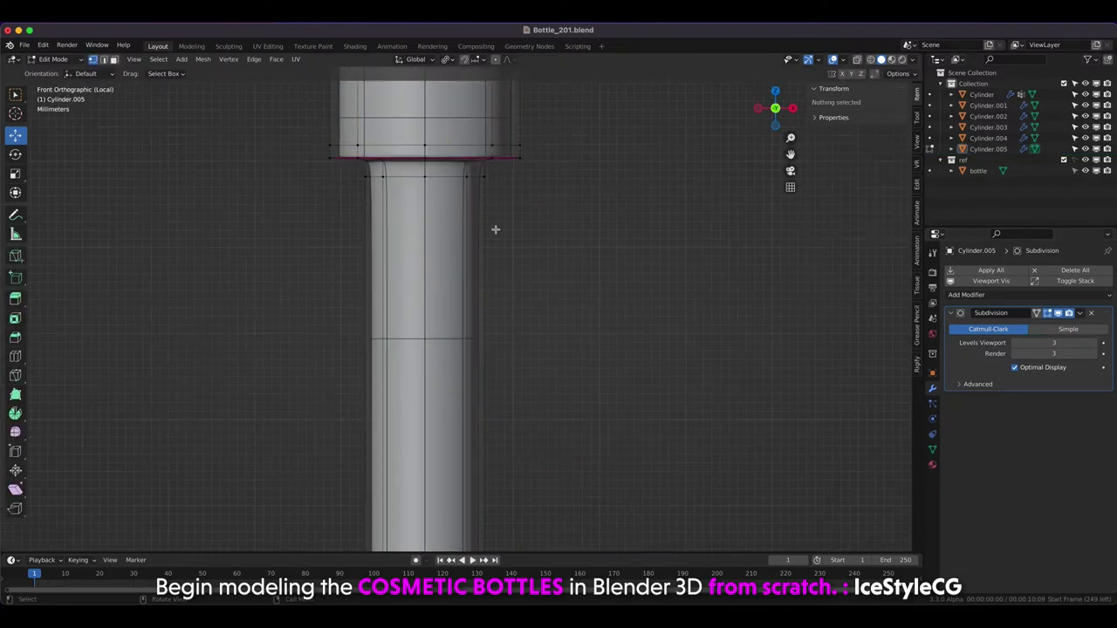
pyautogui.moveTo(497, 230); pyautogui.dragTo(448, 191, button='middle')
pyautogui.hotkey('alt', 'z')
pyautogui.press('Return')
pyautogui.press('KP_3')
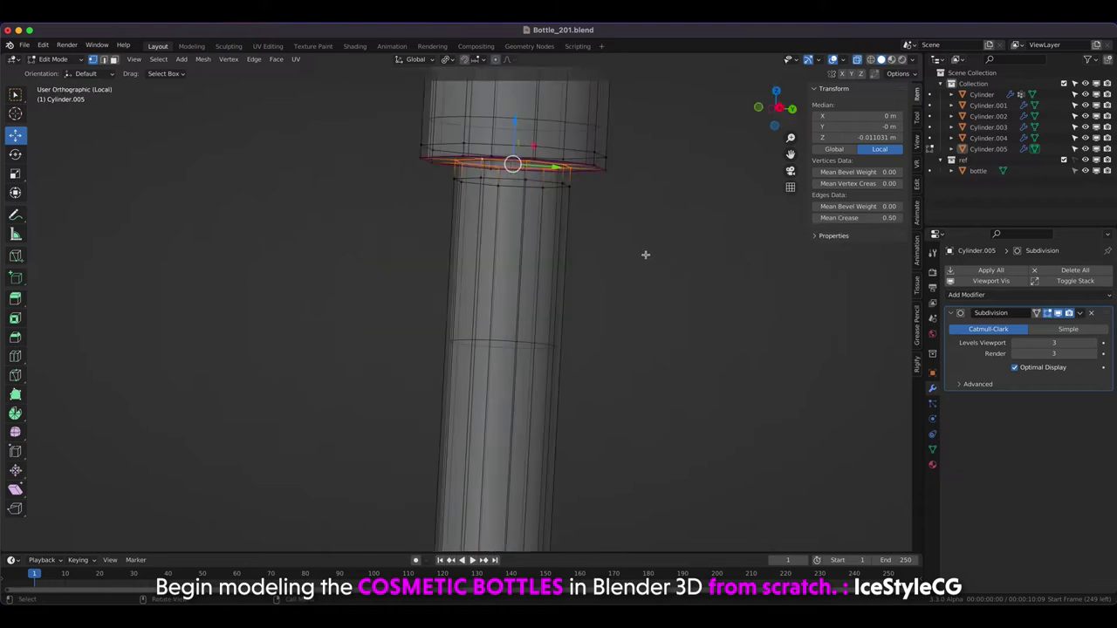
pyautogui.scroll(-3, 328, 219)
pyautogui.press('Tab')
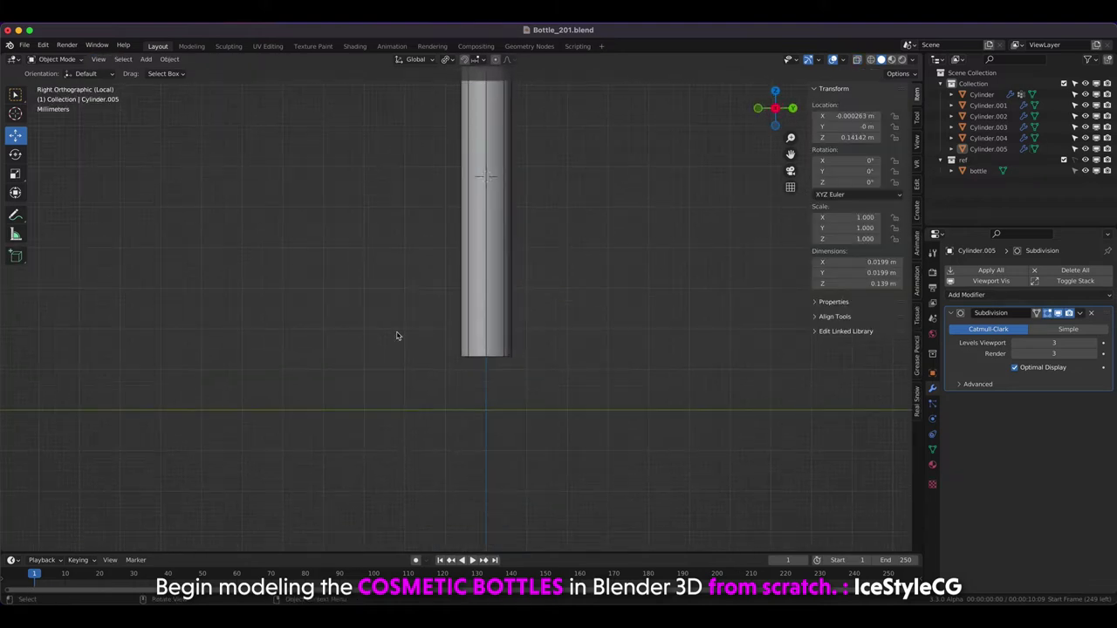
# Extrude and shrink the tube's bottom loop, then slide the new edge loop.
pyautogui.press('Tab')
pyautogui.scroll(1, 436, 374)
pyautogui.keyDown('shift'); pyautogui.moveTo(407, 276); pyautogui.dragTo(371, 235, button='middle'); pyautogui.keyUp('shift')
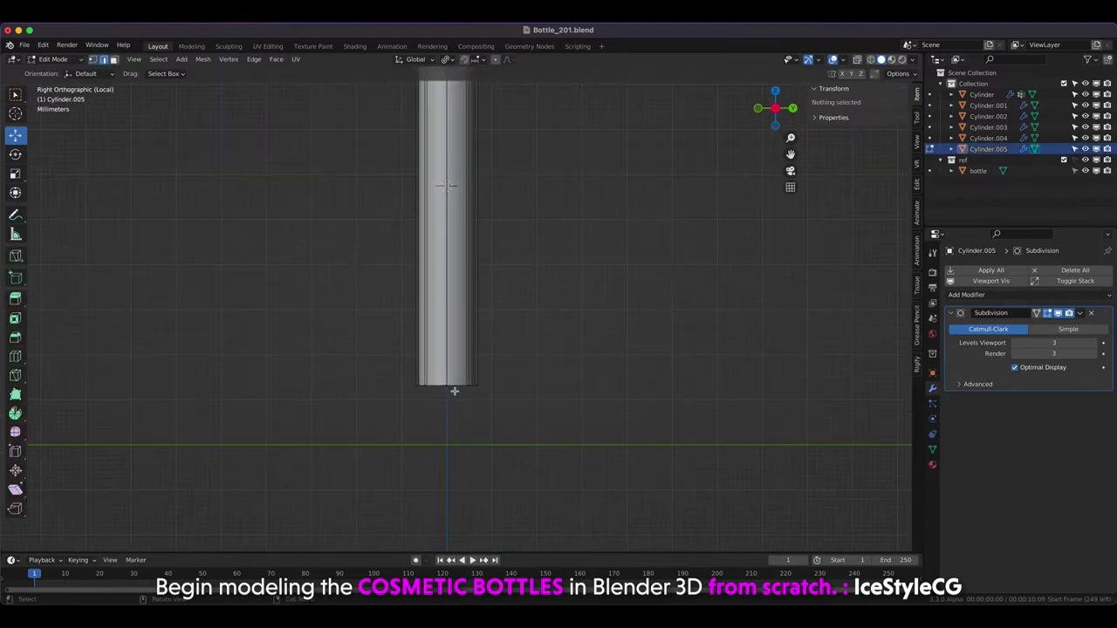
pyautogui.keyDown('alt'); pyautogui.click(454, 390); pyautogui.keyUp('alt')
pyautogui.moveTo(454, 391); pyautogui.dragTo(399, 309, button='middle')
pyautogui.press('e')
pyautogui.press('s')
pyautogui.click(392, 331)
pyautogui.press('g')
pyautogui.press('g')
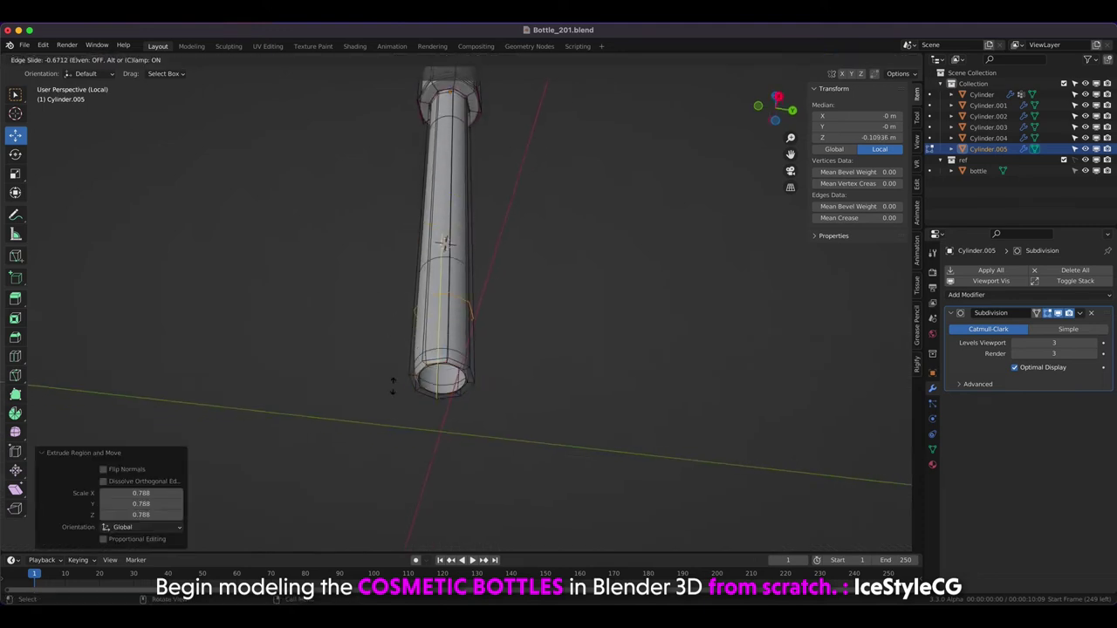
pyautogui.click(341, 406)
pyautogui.press('Tab')
# Select Cylinder.005, isolate it in local view, and switch to the Shading workspace.
pyautogui.press('KP_1')
pyautogui.click(347, 227)
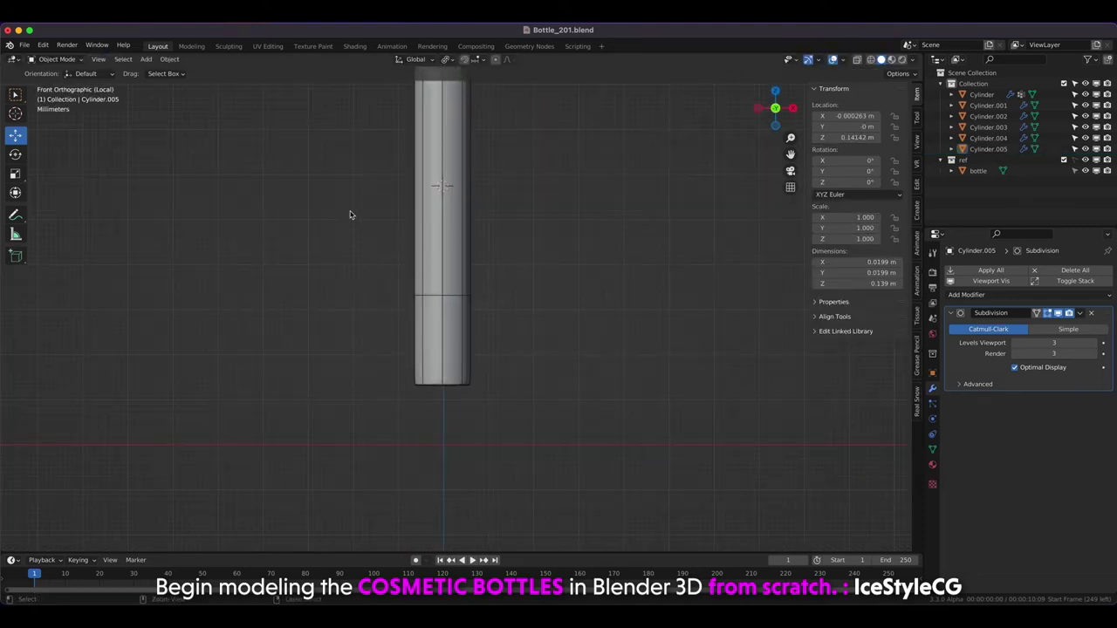
pyautogui.scroll(-2, 343, 234)
pyautogui.scroll(-1, 342, 234)
pyautogui.click(419, 253)
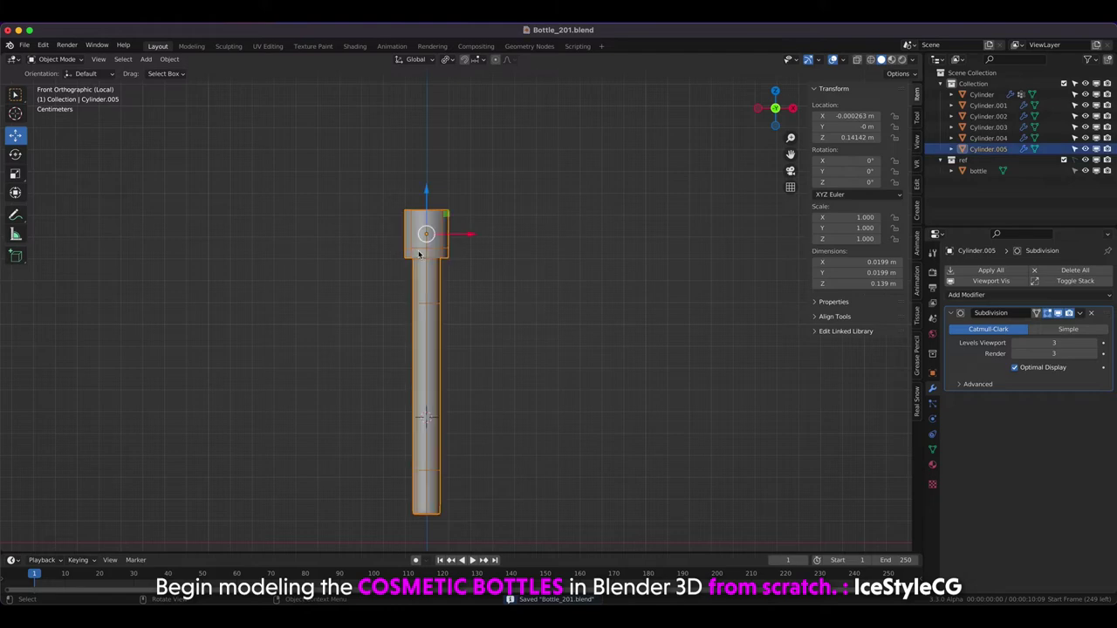
pyautogui.scroll(10, 420, 252)
pyautogui.scroll(-5, 266, 179)
pyautogui.scroll(-2, 253, 179)
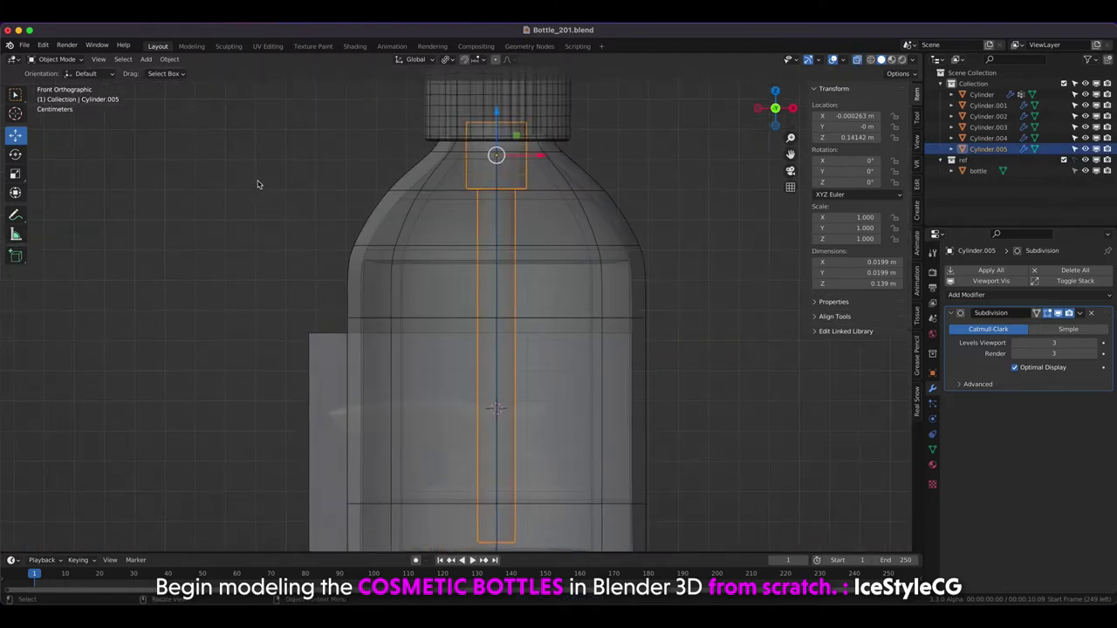
pyautogui.moveTo(250, 183); pyautogui.dragTo(348, 235, button='middle')
pyautogui.press('/')
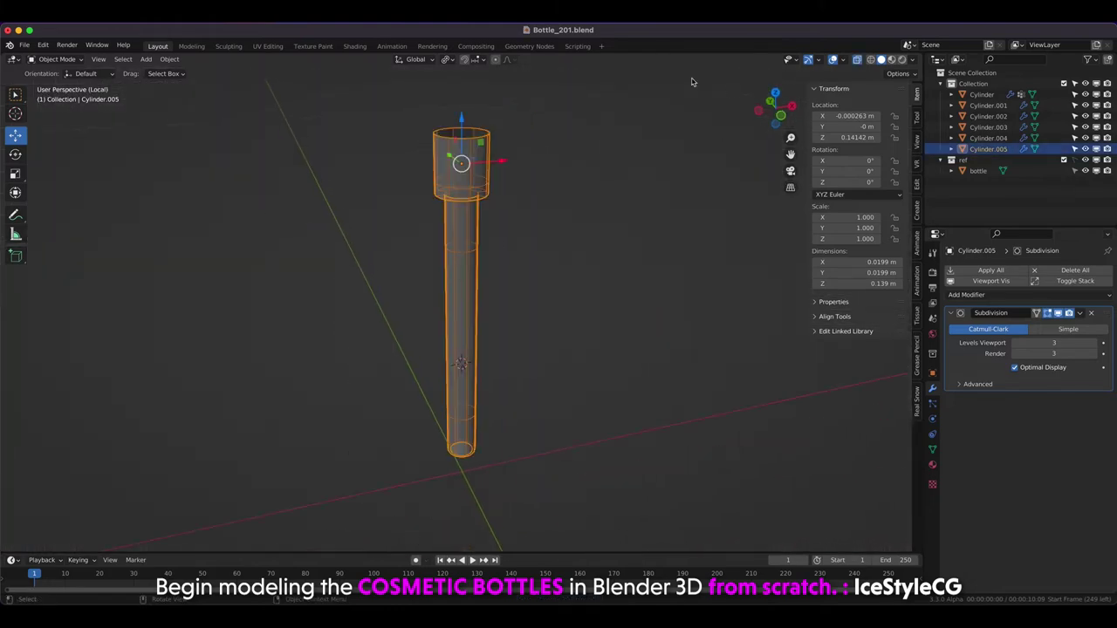
pyautogui.click(347, 44)
# Give the dip tube a new material with Specular 0.321 and Roughness 0.235.
pyautogui.moveTo(560, 314); pyautogui.dragTo(559, 445)
pyautogui.scroll(-3, 434, 169)
pyautogui.moveTo(434, 168)
pyautogui.keyDown('shift'); pyautogui.mouseDown(button='middle')
pyautogui.moveTo(438, 234)
pyautogui.moveTo(441, 209)
pyautogui.mouseUp(button='middle'); pyautogui.keyUp('shift')
pyautogui.click(932, 387)
pyautogui.click(1027, 242)
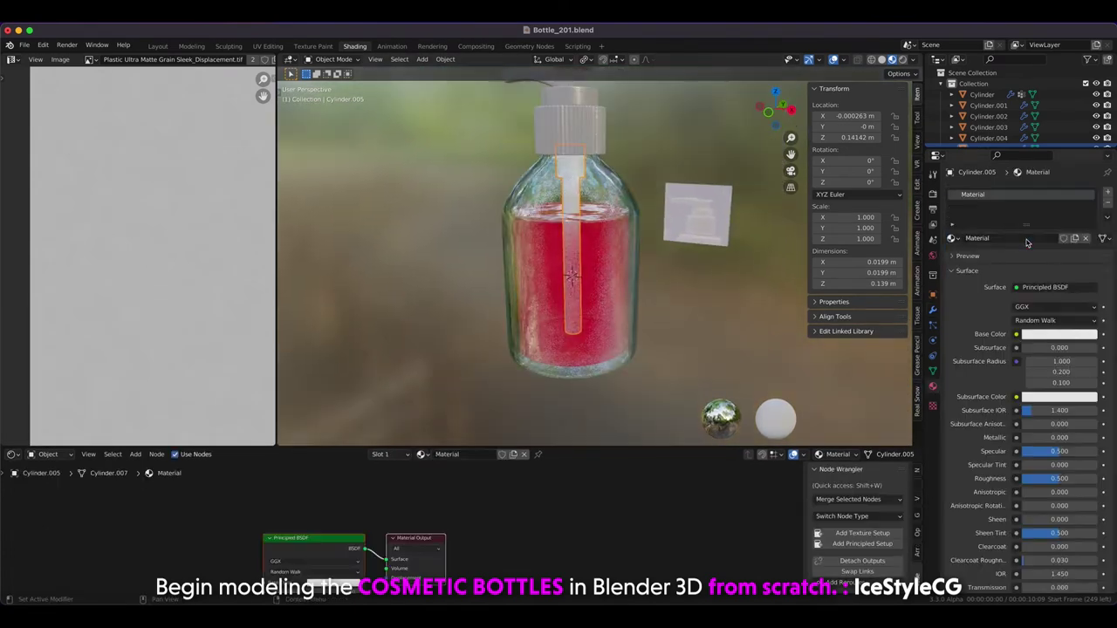
pyautogui.moveTo(1114, 312); pyautogui.dragTo(1114, 420)
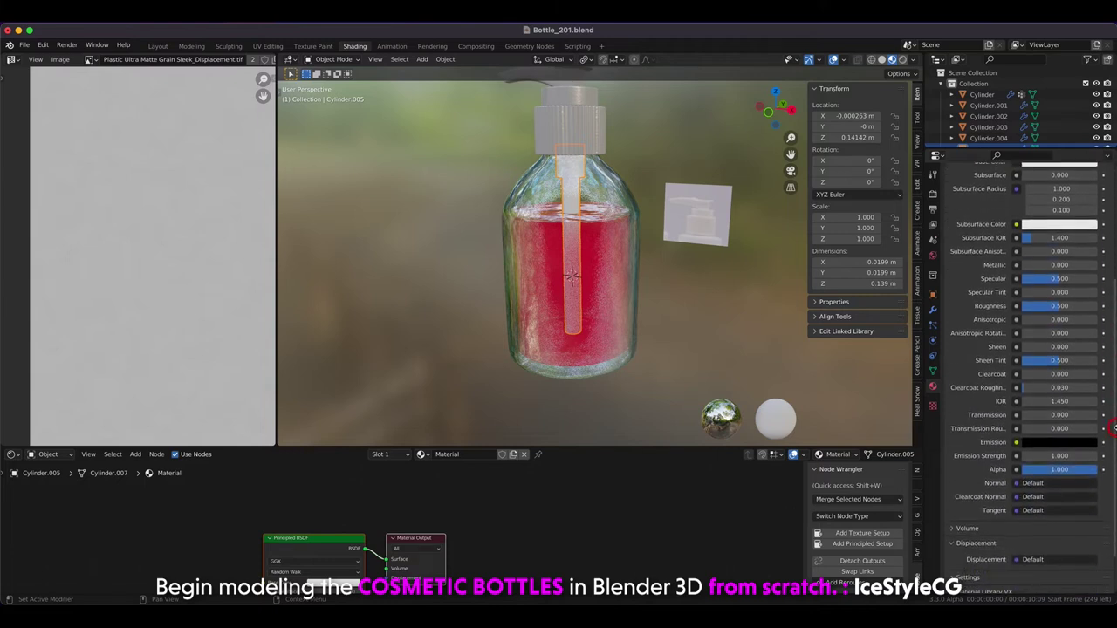
pyautogui.moveTo(1114, 420)
pyautogui.mouseDown()
pyautogui.moveTo(1115, 367)
pyautogui.moveTo(1034, 351)
pyautogui.moveTo(1033, 379)
pyautogui.mouseUp()
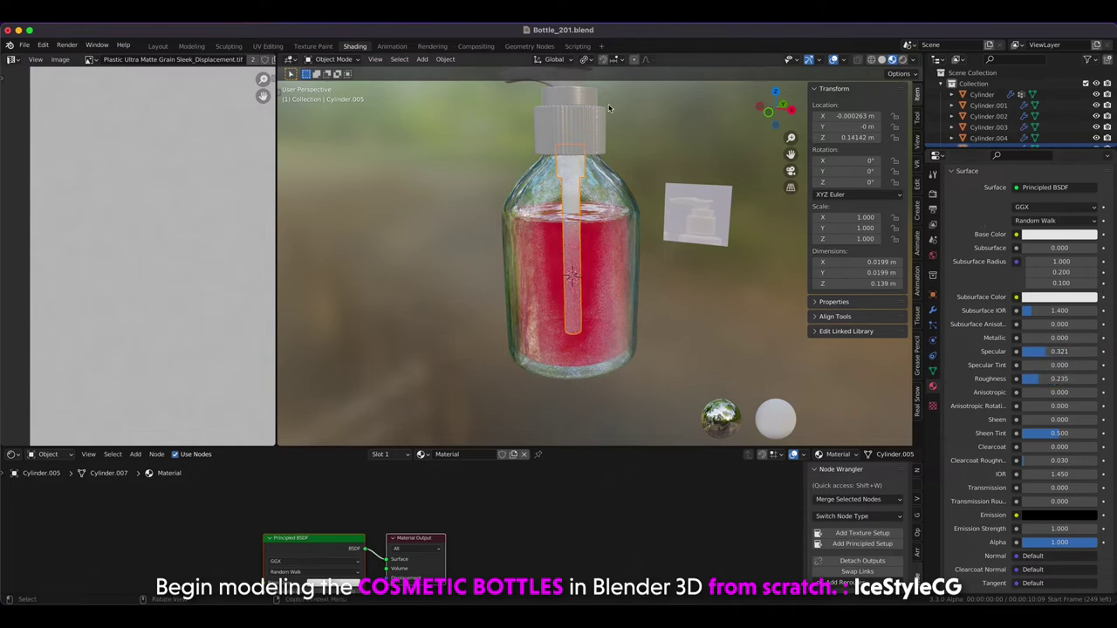
# In the Principled BSDF node, set Subsurface to 0.2, then lower it to 0.050.
pyautogui.moveTo(341, 445); pyautogui.dragTo(342, 342)
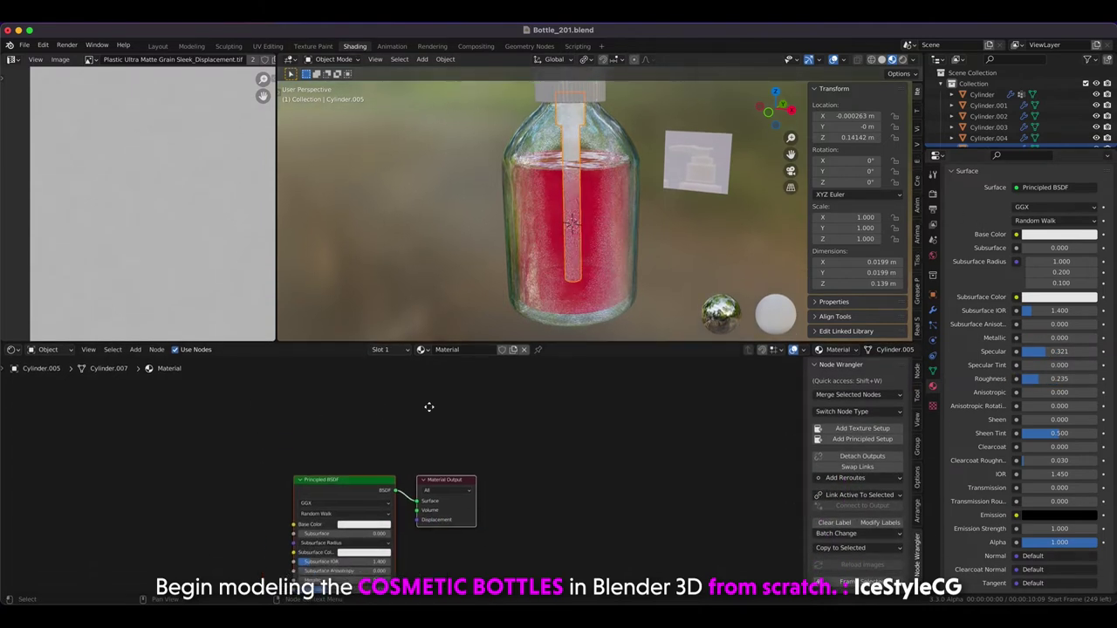
pyautogui.scroll(2, 460, 430)
pyautogui.moveTo(460, 434); pyautogui.dragTo(514, 419, button='middle')
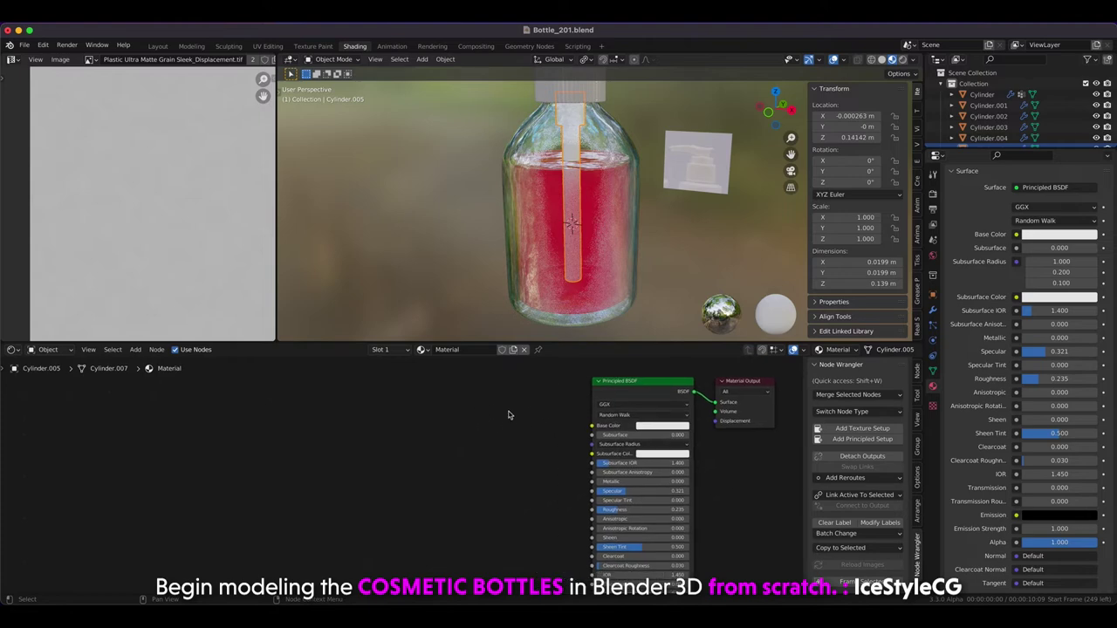
pyautogui.write('0.2')
pyautogui.press('Return')
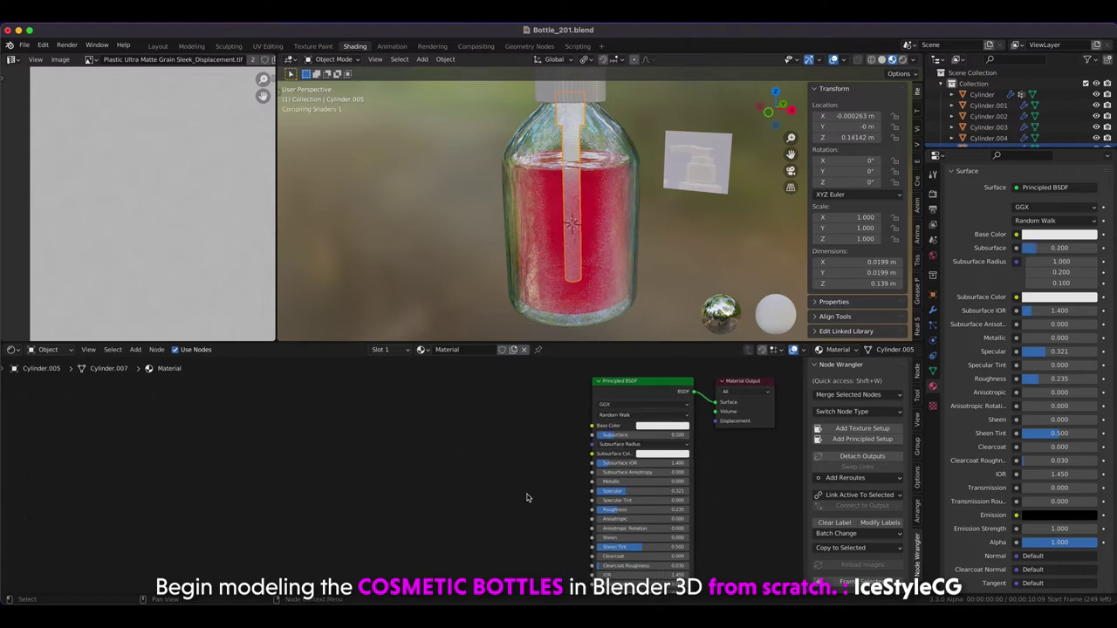
pyautogui.keyDown('ctrl'); pyautogui.scroll(-3, 527, 498); pyautogui.keyUp('ctrl')
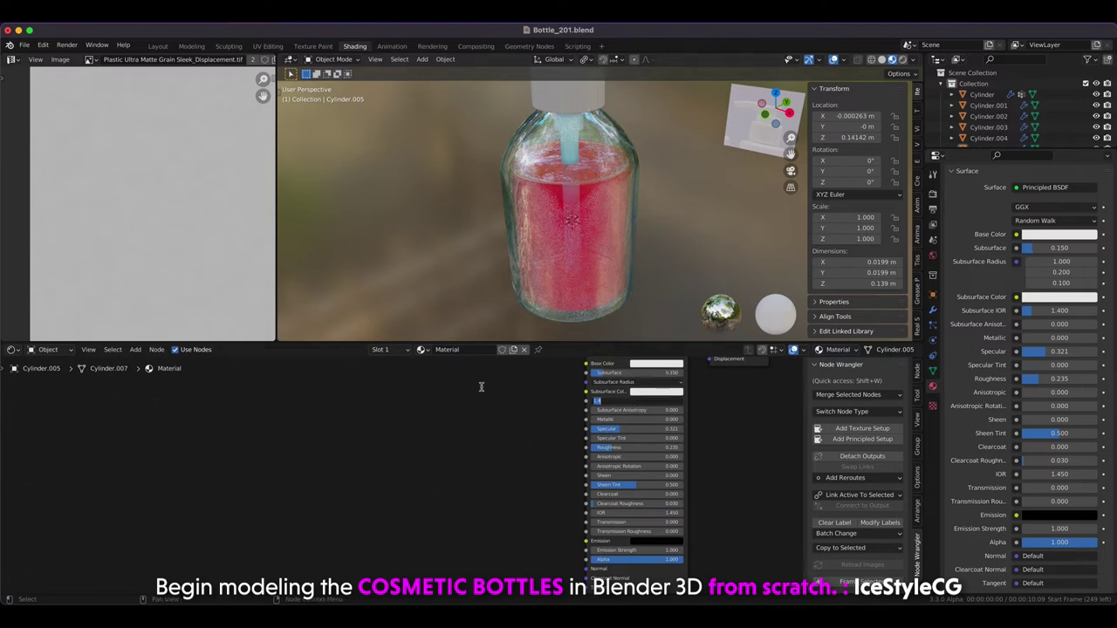
pyautogui.moveTo(627, 371); pyautogui.dragTo(602, 371)
# Inspect the glass bottle and dip tube in solid and rendered shading, leaving the tube selected.
pyautogui.moveTo(485, 236); pyautogui.dragTo(647, 321, button='middle')
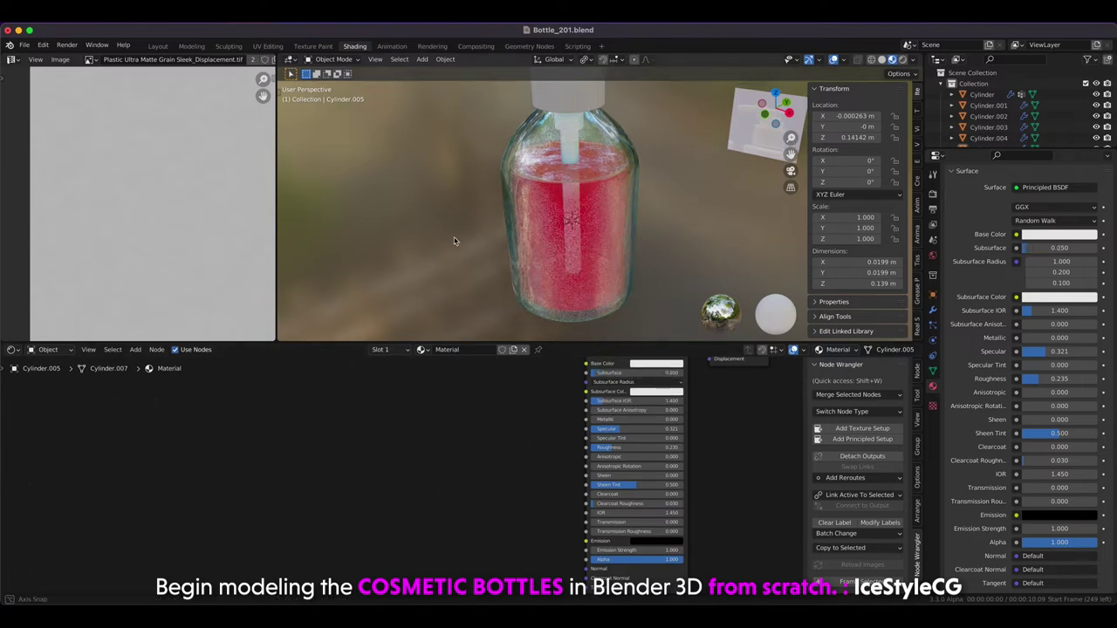
pyautogui.click(570, 154)
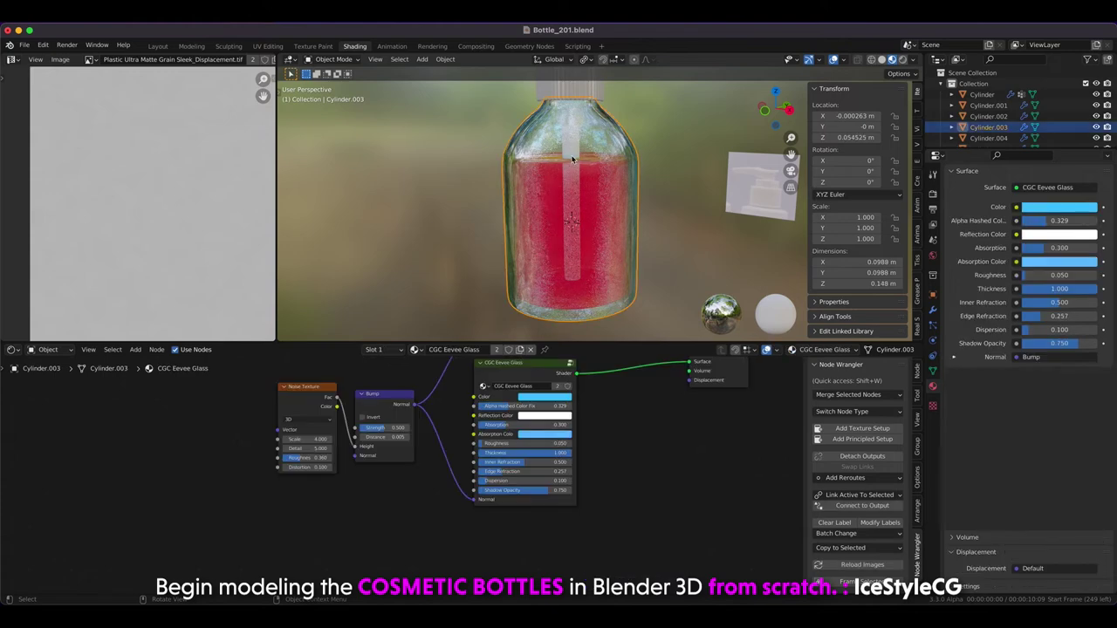
pyautogui.press('z')
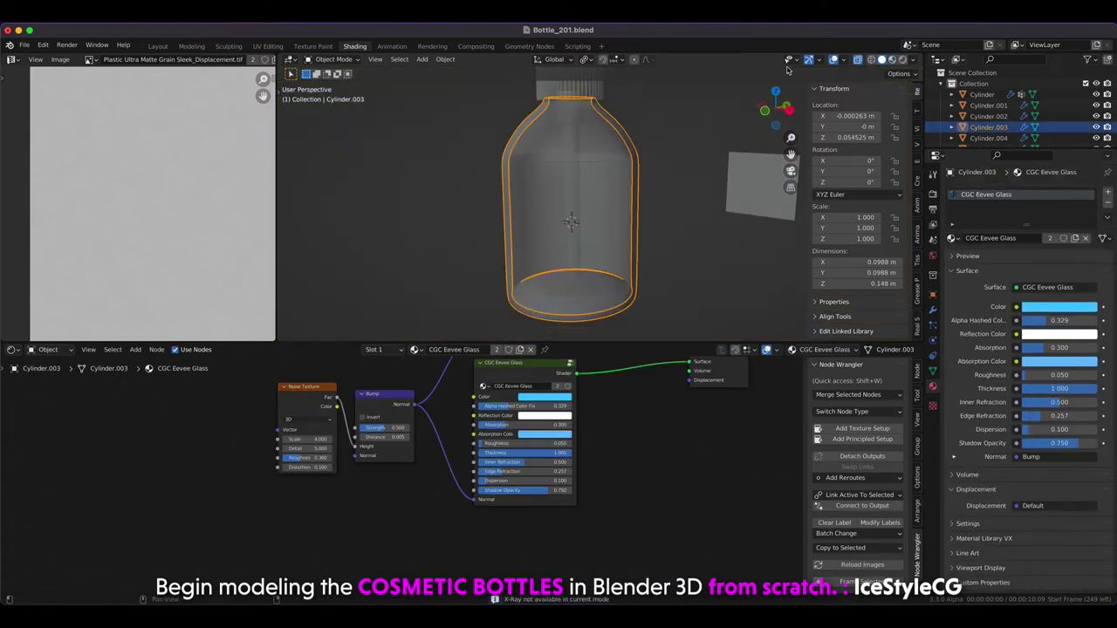
pyautogui.click(572, 162)
pyautogui.click(892, 59)
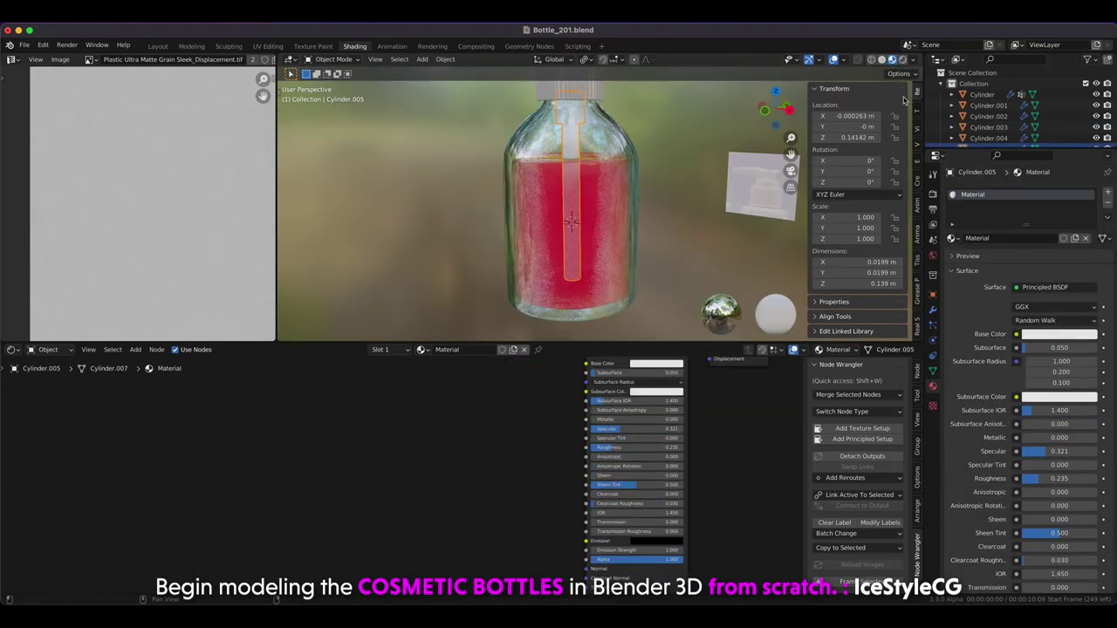
pyautogui.click(933, 308)
# Isolate the dip tube and add a 0.002 m Solidify modifier with its Edge Data expanded.
pyautogui.press('/')
pyautogui.moveTo(477, 173); pyautogui.dragTo(527, 187, button='middle')
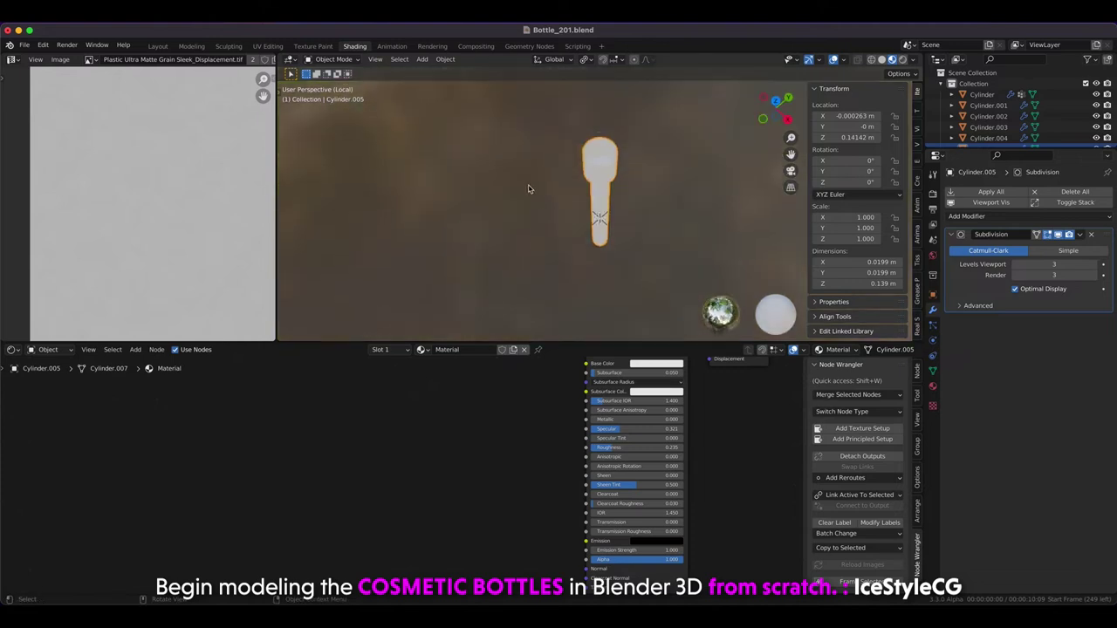
pyautogui.click(882, 60)
pyautogui.click(969, 217)
pyautogui.click(903, 405)
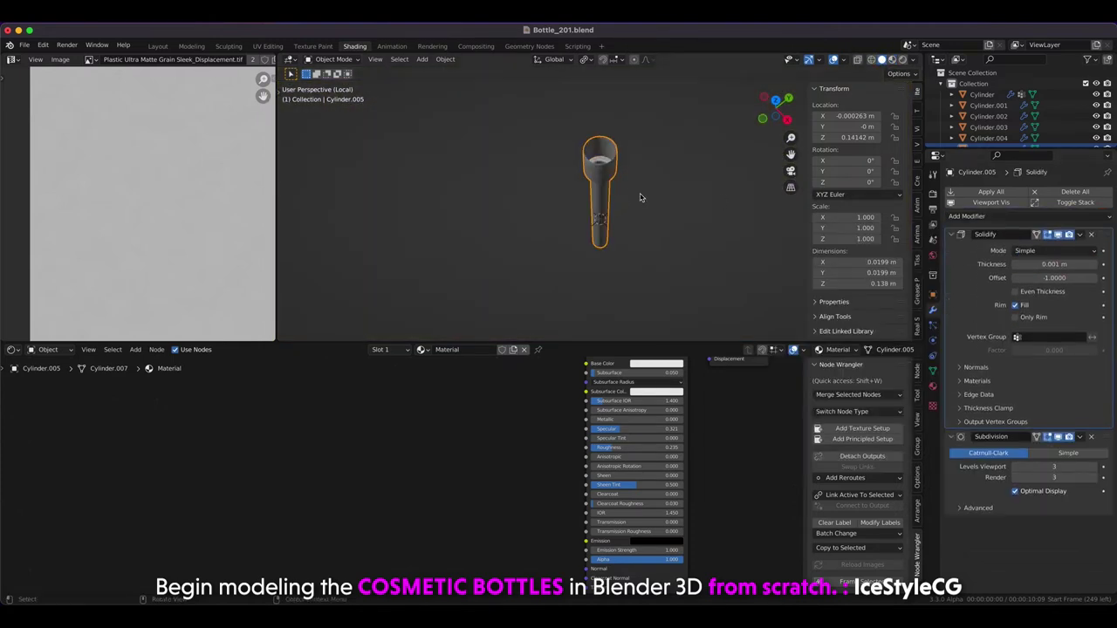
pyautogui.click(981, 394)
# Leave isolation in rendered shading and return to the Layout workspace showing the whole bottle.
pyautogui.press('KP_1')
pyautogui.click(500, 169)
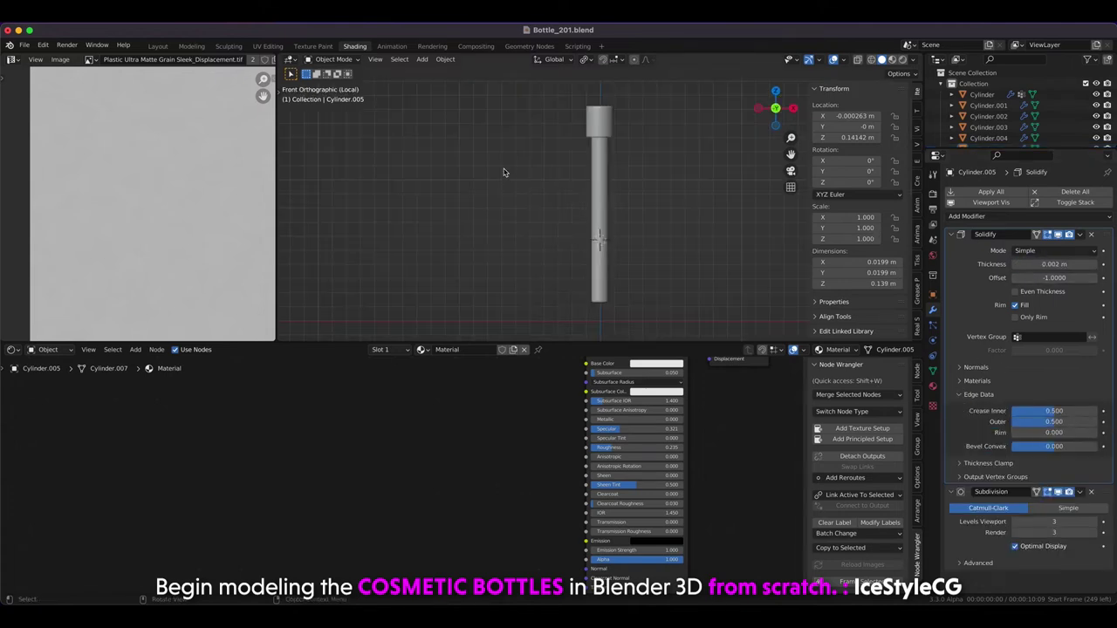
pyautogui.press('KP_Divide')
pyautogui.press('z')
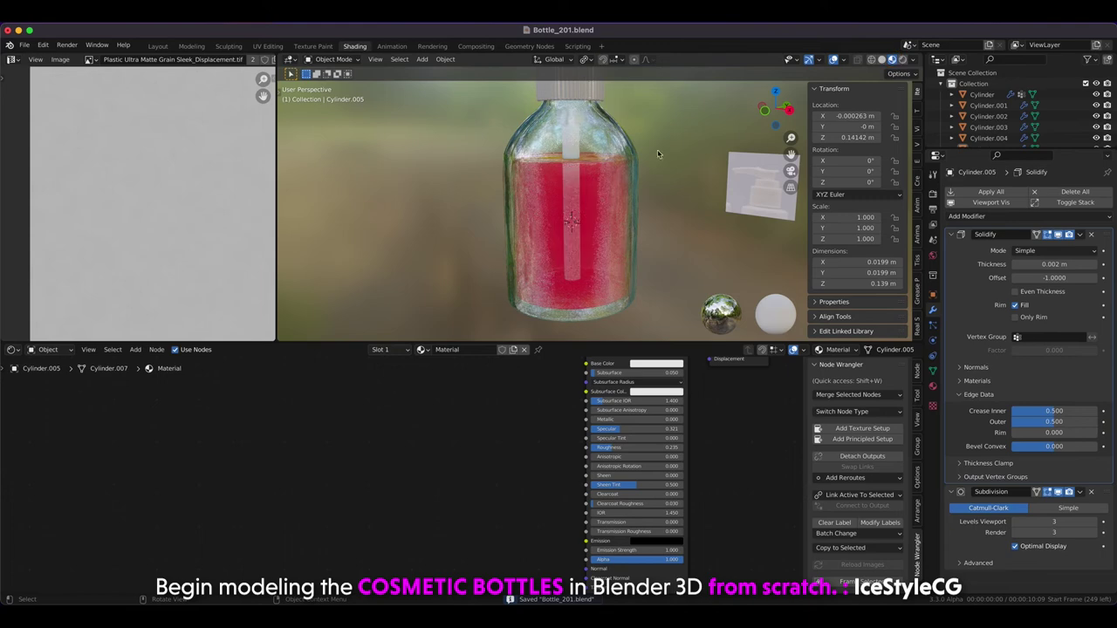
pyautogui.press('KP_7')
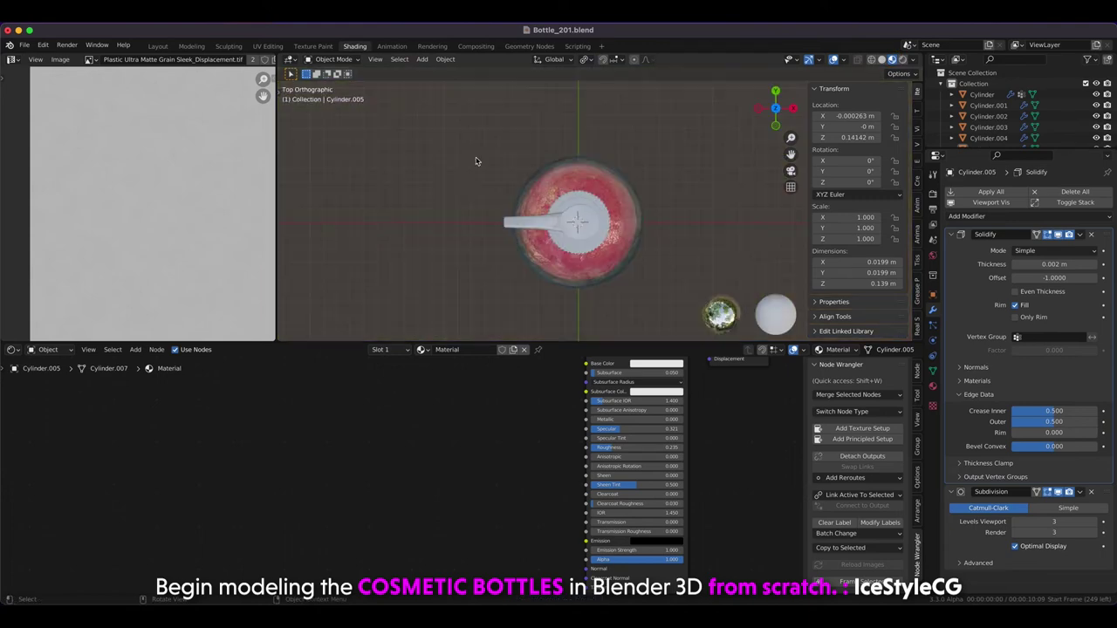
pyautogui.scroll(-5, 476, 159)
pyautogui.click(156, 46)
pyautogui.press('KP_Divide')
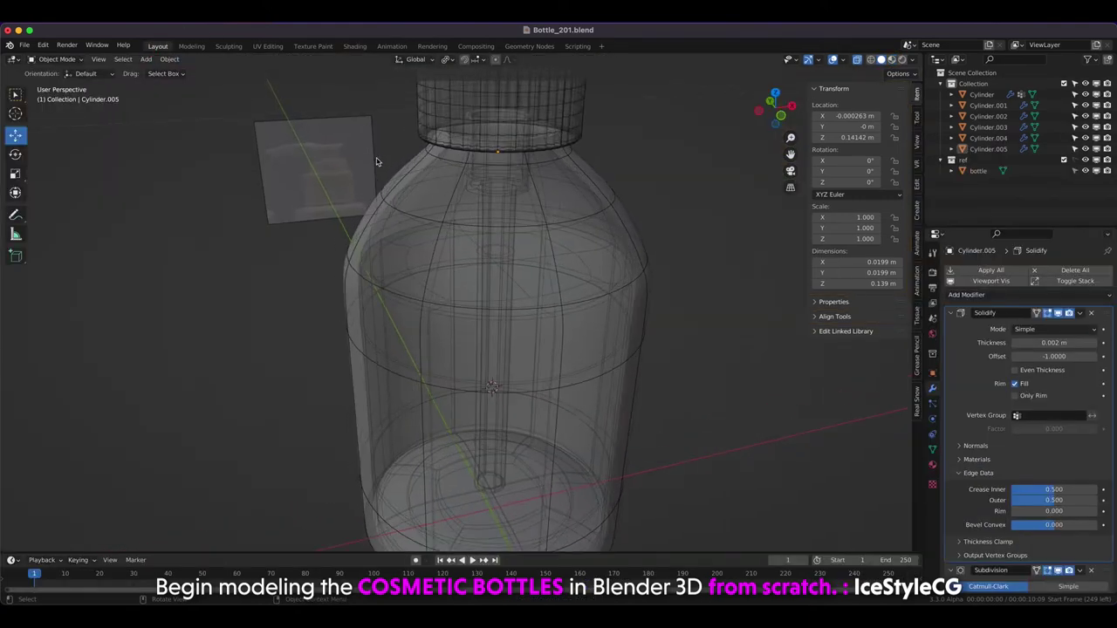
# Save the blend file from a top orthographic view.
pyautogui.scroll(-3, 349, 175)
pyautogui.scroll(-2, 315, 174)
pyautogui.press('KP_7')
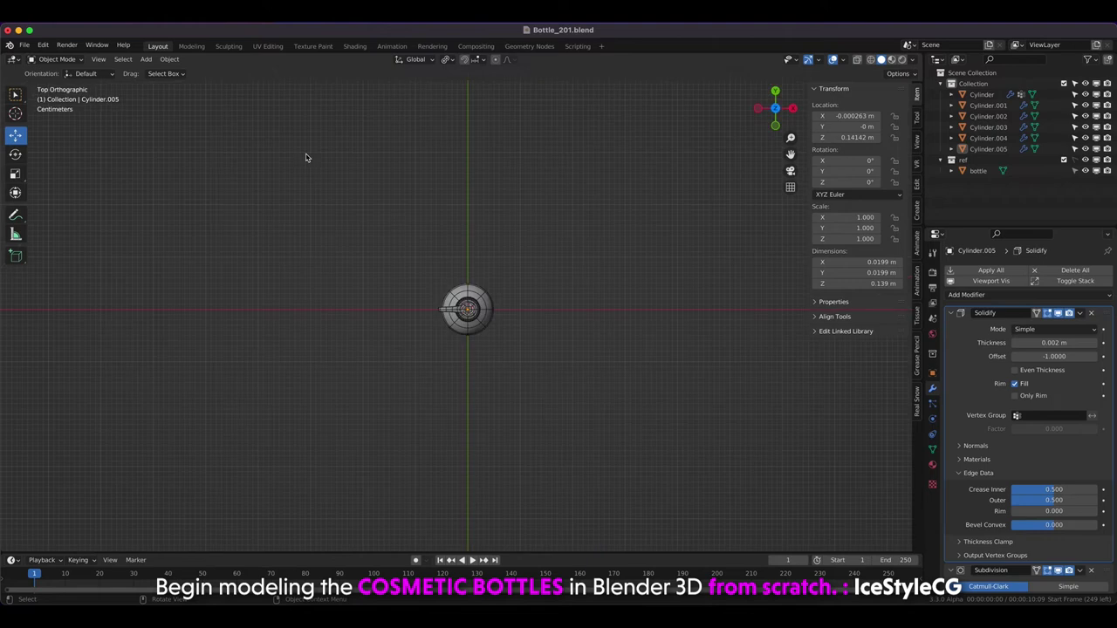
pyautogui.hotkey('ctrl', 's')
# Add a plane mesh and move it vertically in the front view.
pyautogui.moveTo(342, 197)
pyautogui.mouseDown(button='middle')
pyautogui.moveTo(382, 172)
pyautogui.moveTo(439, 286)
pyautogui.mouseUp(button='middle')
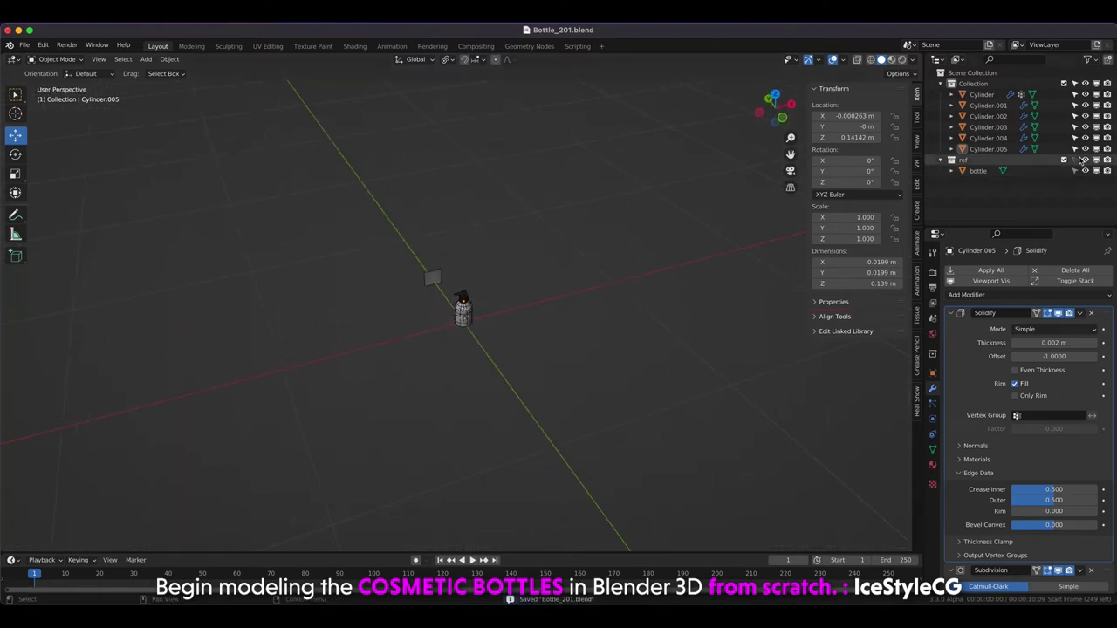
pyautogui.hotkey('shift', 'a')
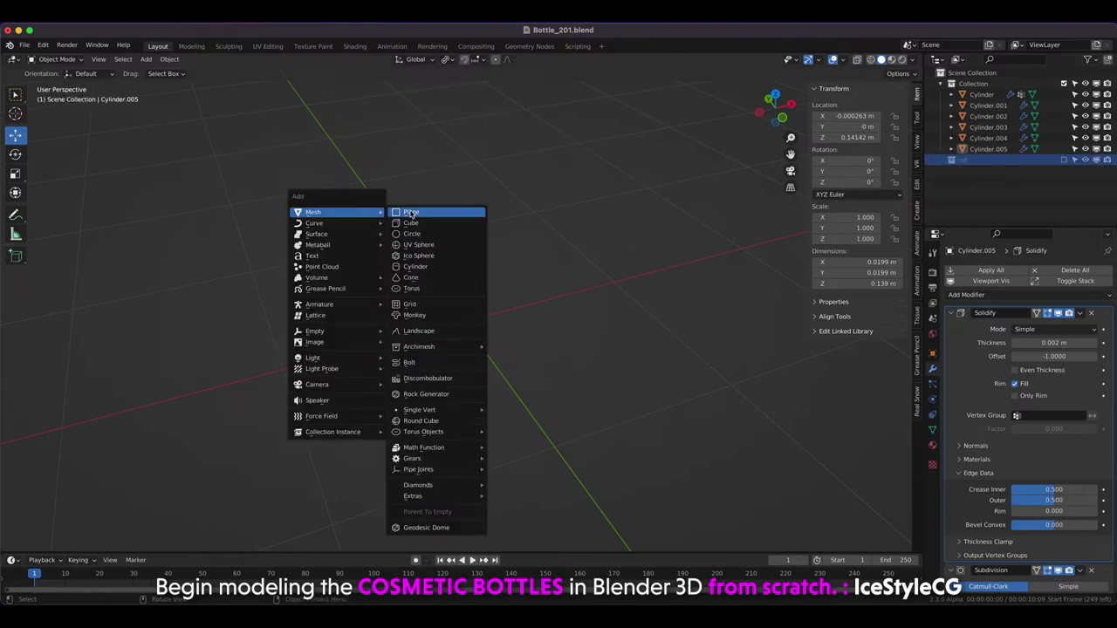
pyautogui.click(410, 213)
pyautogui.press('KP_1')
pyautogui.press('g')
pyautogui.press('z')
pyautogui.click(462, 279)
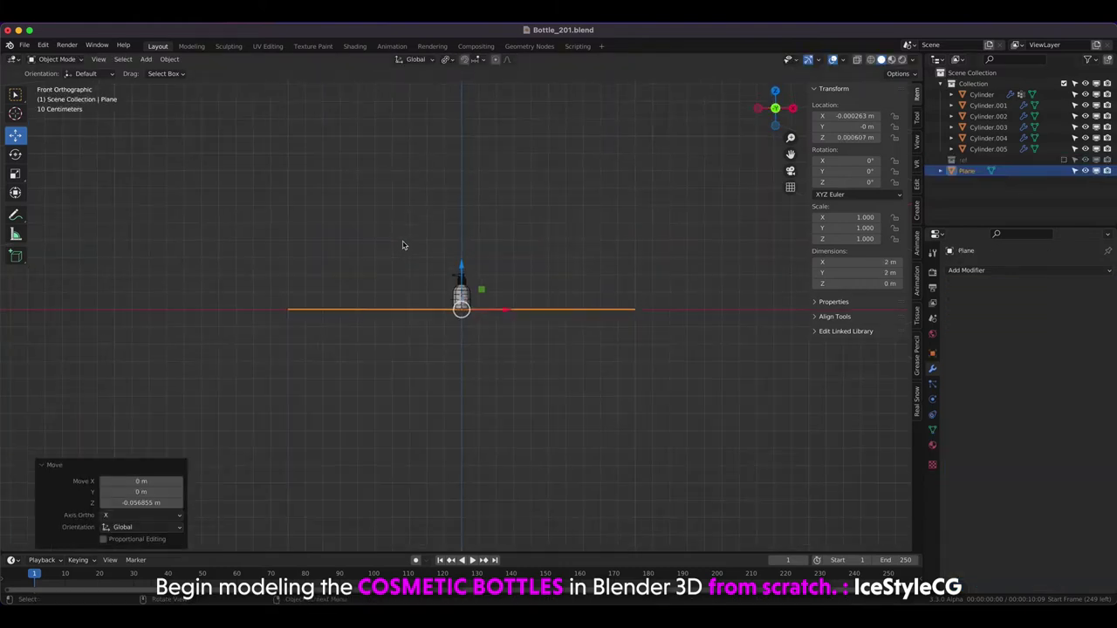
# Place the floor plane just under the bottle's base and slide it back 0.455 m along Y.
pyautogui.scroll(5, 431, 161)
pyautogui.scroll(3, 460, 269)
pyautogui.press('g')
pyautogui.press('z')
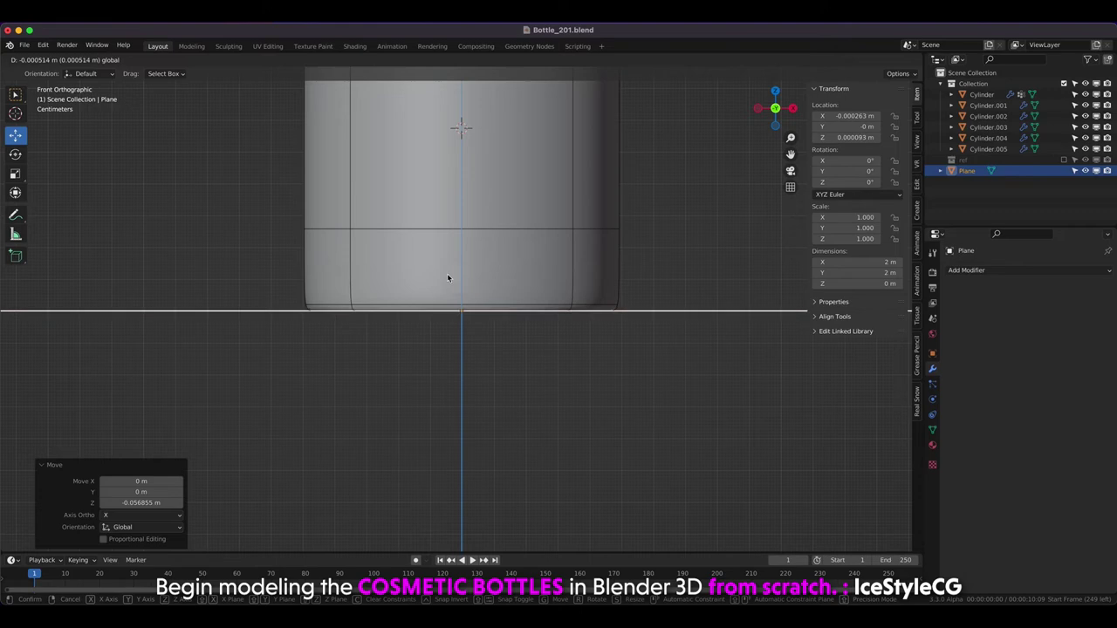
pyautogui.click(460, 129)
pyautogui.scroll(-5, 282, 177)
pyautogui.press('KP_7')
pyautogui.scroll(5, 453, 264)
pyautogui.moveTo(453, 264); pyautogui.dragTo(456, 225)
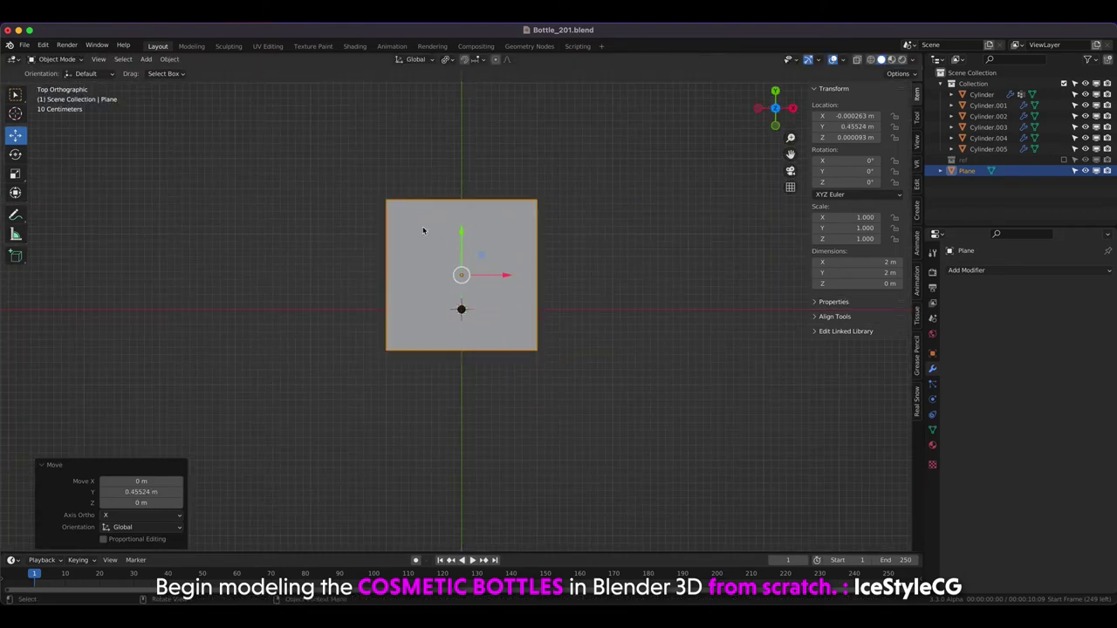
pyautogui.moveTo(456, 226); pyautogui.dragTo(321, 166, button='middle')
# Duplicate the floor plane, stand the copy upright 90° about X, and push it behind the bottle.
pyautogui.press('KP_3')
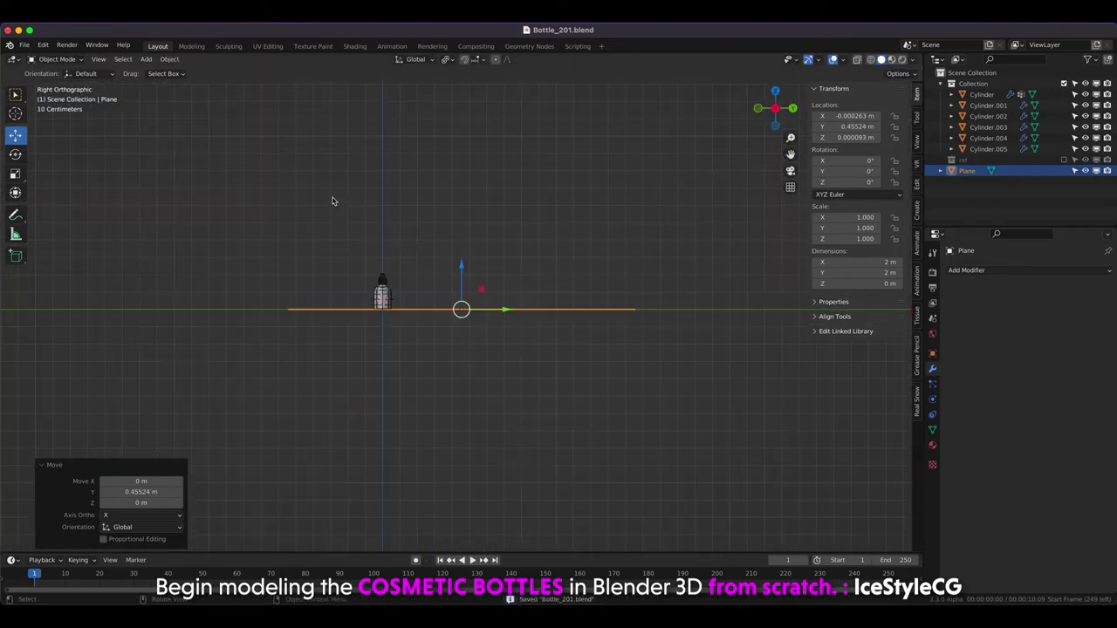
pyautogui.hotkey('shift', 'd')
pyautogui.press('Escape')
pyautogui.press('r')
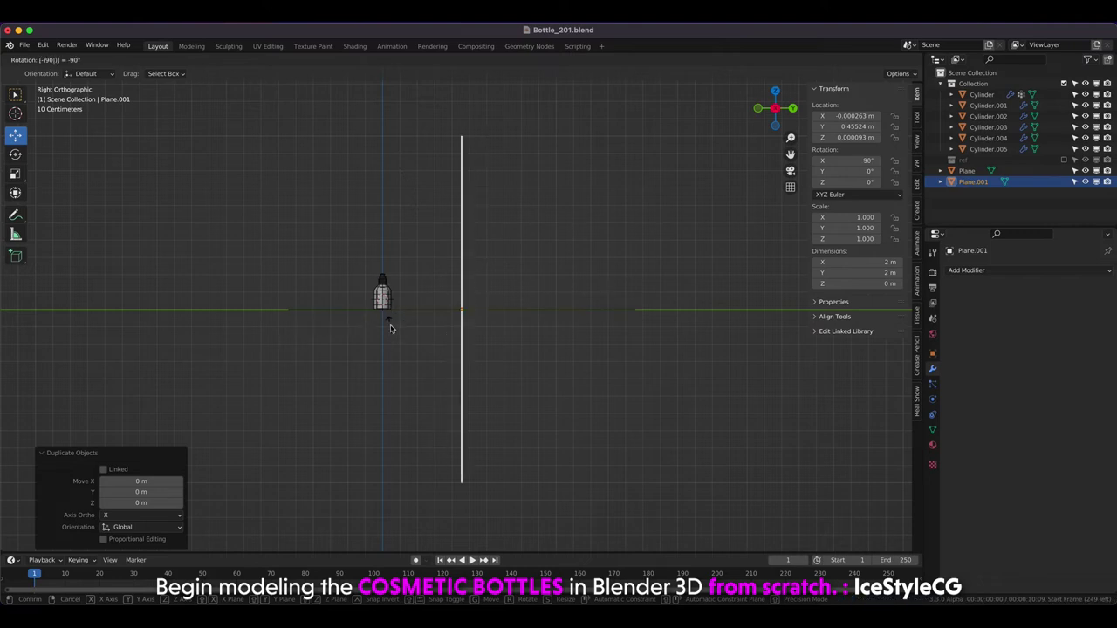
pyautogui.click(390, 327)
pyautogui.press('KP_1')
pyautogui.moveTo(415, 218); pyautogui.dragTo(414, 296, button='middle')
pyautogui.moveTo(415, 296); pyautogui.dragTo(287, 242)
pyautogui.scroll(2, 352, 222)
pyautogui.press('KP_1')
pyautogui.hotkey('shift', 'a')
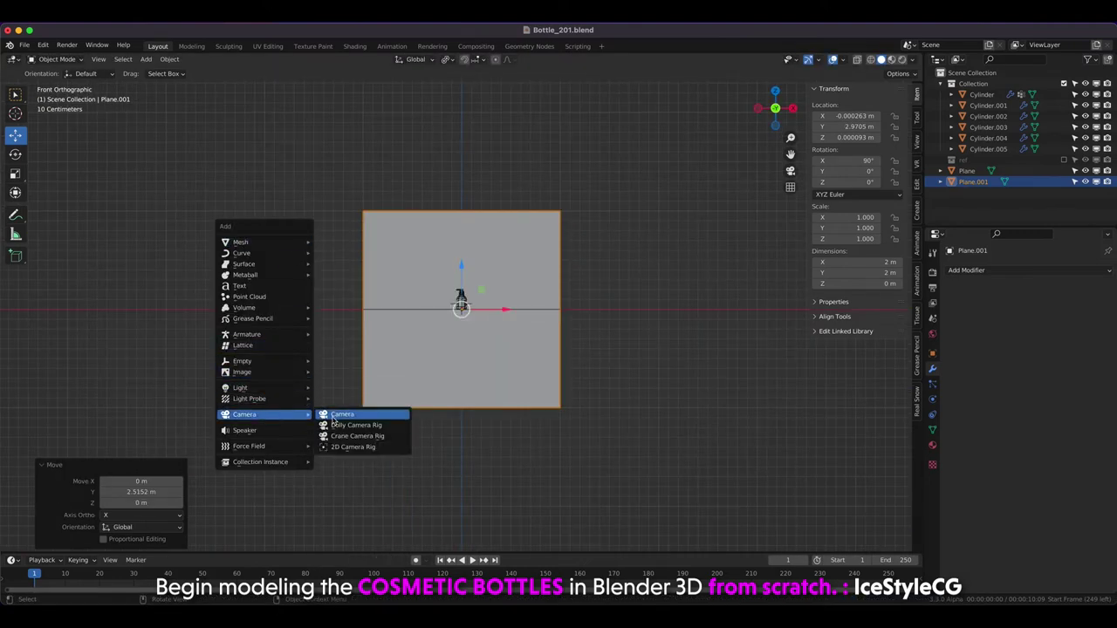
# Add a camera rotated 90° about X, move it along Y in front of the bottle, and look through it.
pyautogui.click(342, 413)
pyautogui.press('KP_3')
pyautogui.press('r')
pyautogui.press('x')
pyautogui.press('9')
pyautogui.press('0')
pyautogui.press('Return')
pyautogui.press('g')
pyautogui.press('y')
pyautogui.press('Return')
pyautogui.press('KP_0')
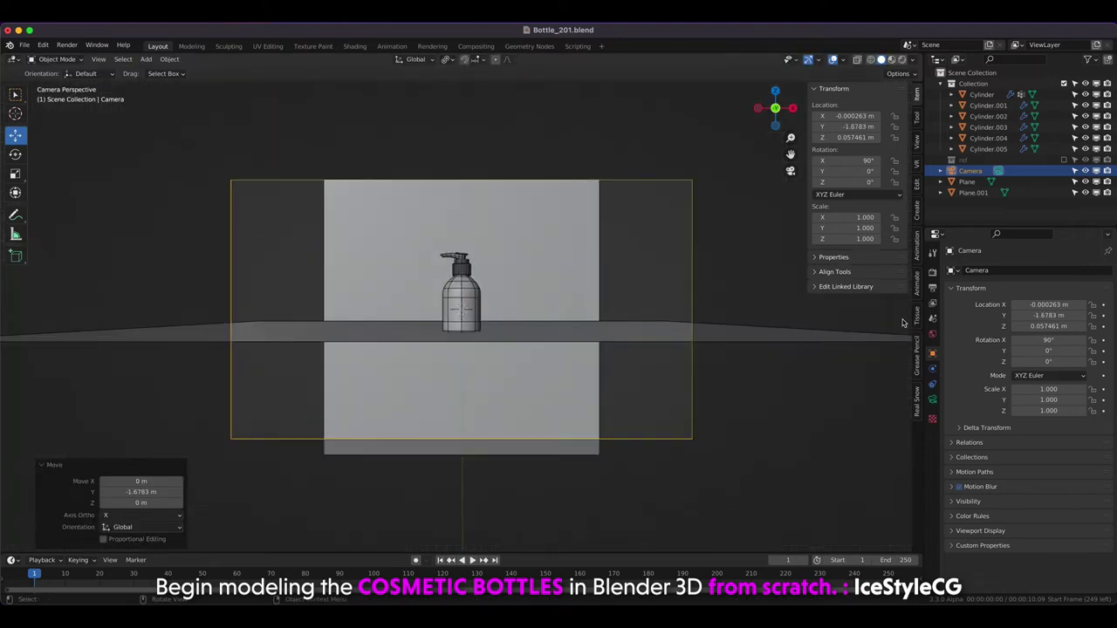
# Split the viewport into camera and right-side views and set the camera's focal length to 85 mm.
pyautogui.moveTo(916, 73); pyautogui.dragTo(329, 165)
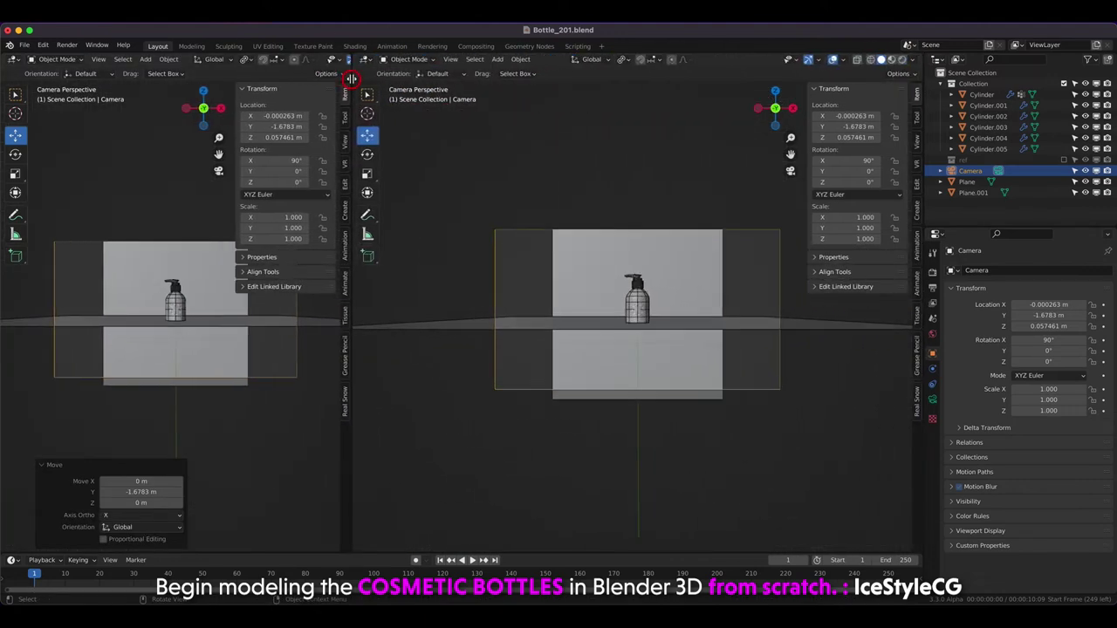
pyautogui.press('Home')
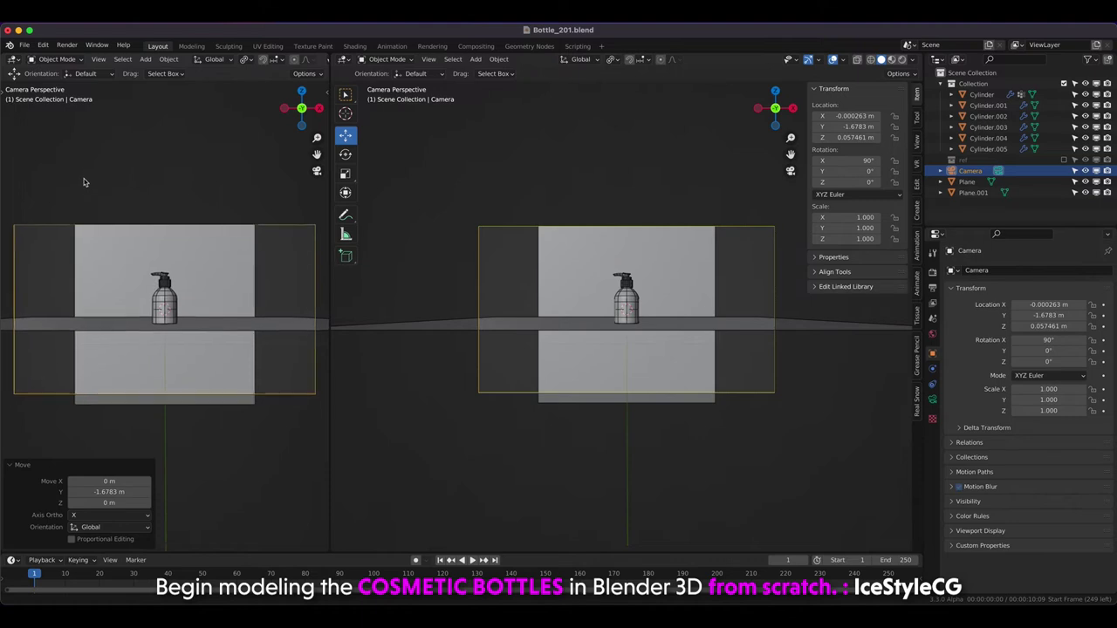
pyautogui.press('KP_3')
pyautogui.click(932, 399)
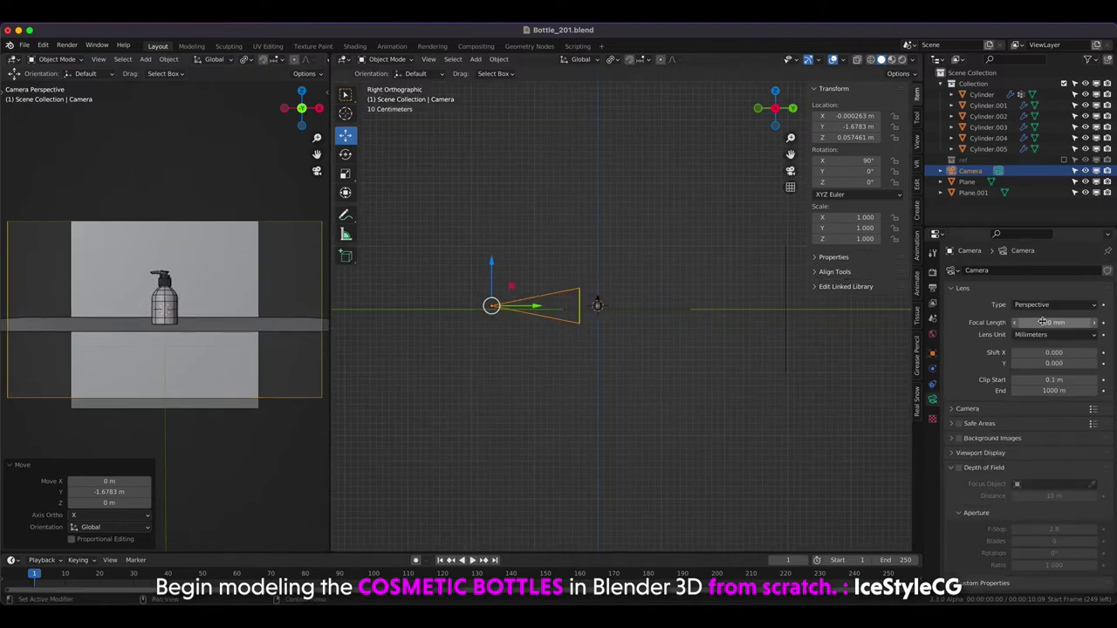
pyautogui.write('5')
pyautogui.press('Return')
# Raise the camera slightly and turn on its composition guides.
pyautogui.moveTo(610, 349); pyautogui.dragTo(515, 287, button='middle')
pyautogui.moveTo(508, 286)
pyautogui.mouseDown()
pyautogui.moveTo(511, 269)
pyautogui.moveTo(536, 273)
pyautogui.mouseUp()
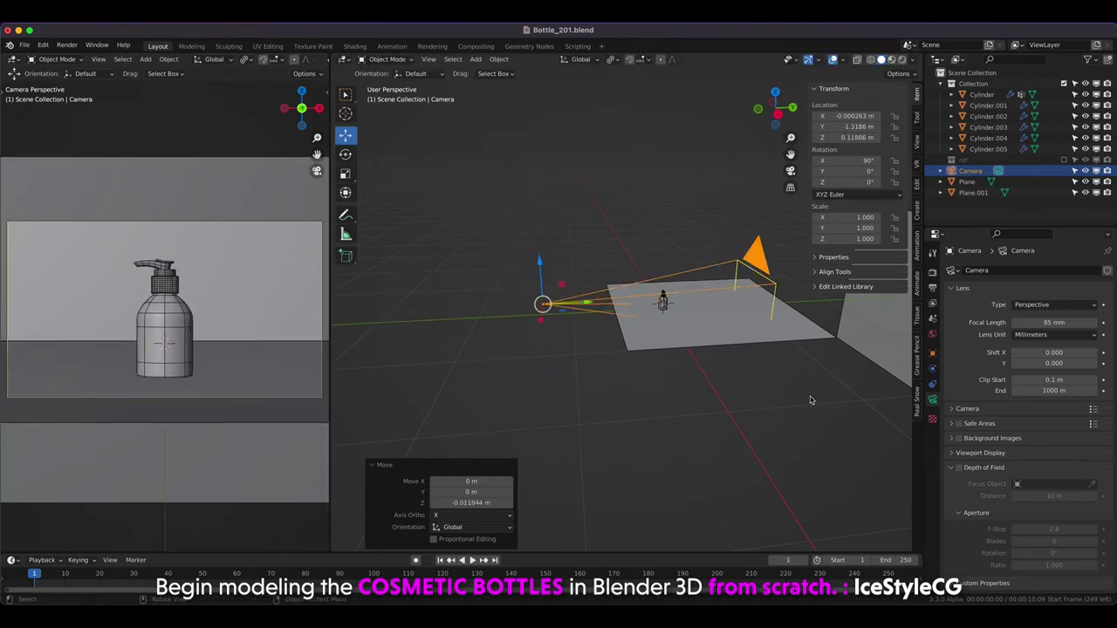
pyautogui.click(953, 454)
pyautogui.scroll(-3, 965, 473)
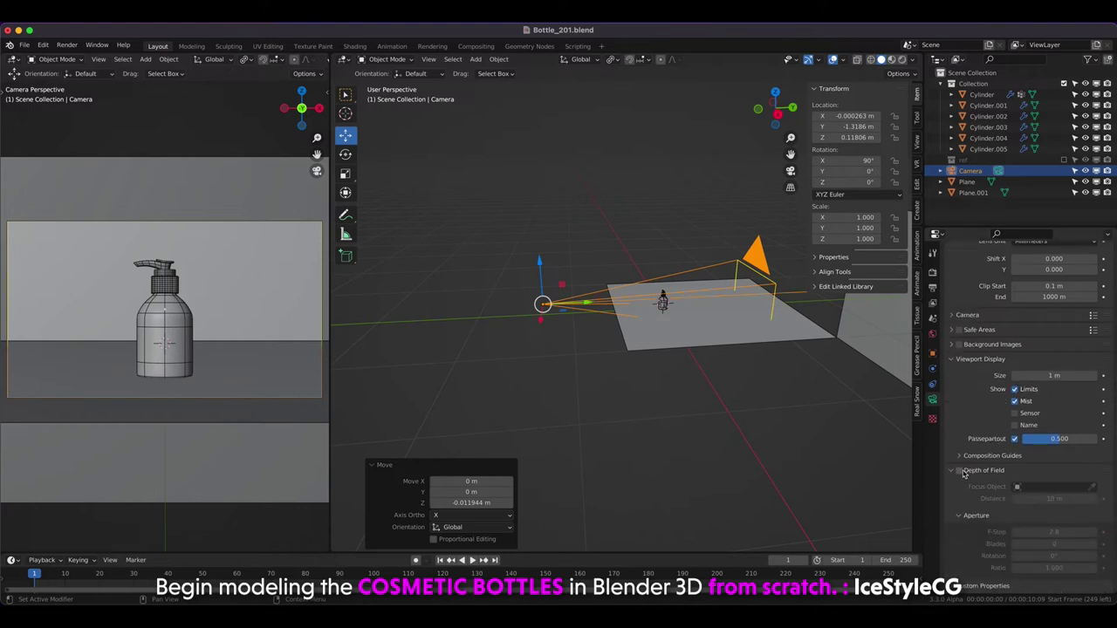
pyautogui.click(960, 454)
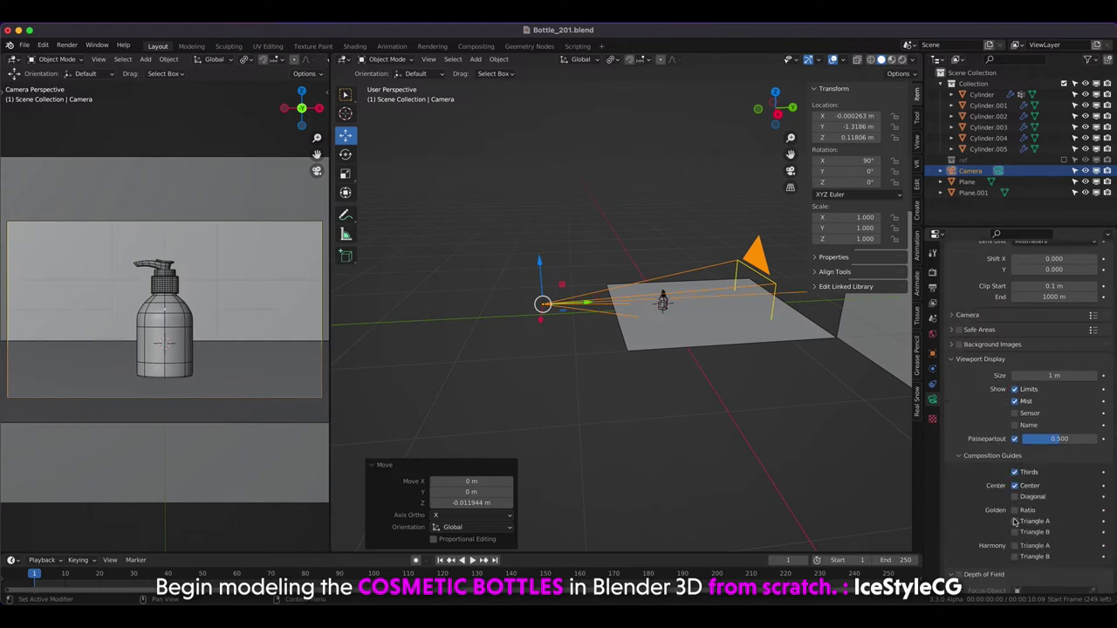
pyautogui.click(1014, 521)
# Move the camera sideways and nudge the backdrop plane along X.
pyautogui.moveTo(635, 247); pyautogui.dragTo(643, 386, button='middle')
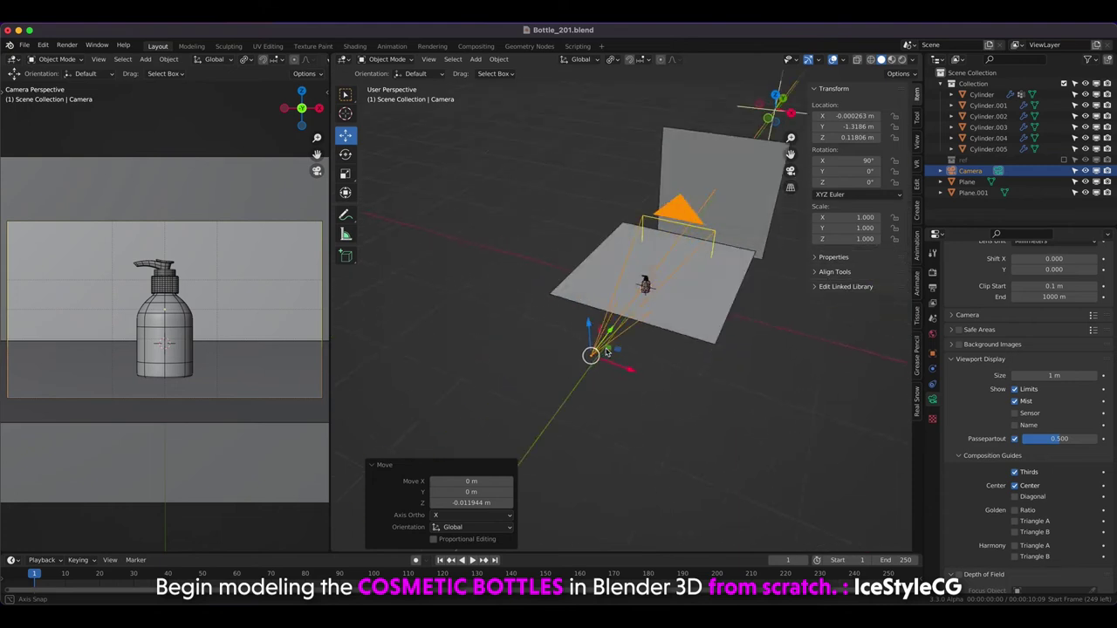
pyautogui.press('g')
pyautogui.click(630, 381)
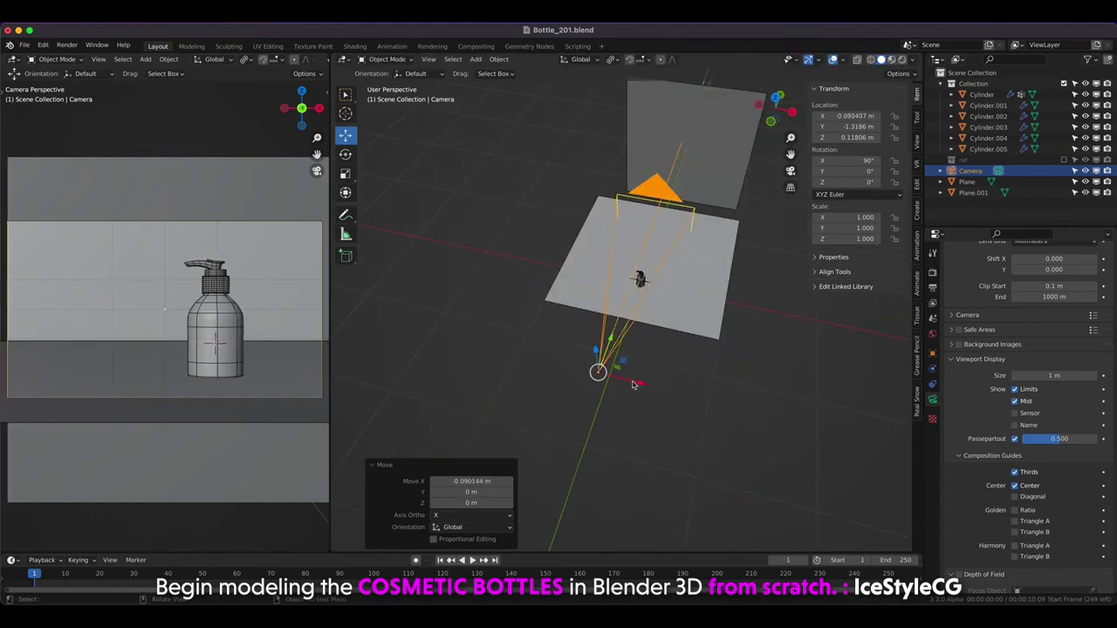
pyautogui.click(699, 122)
pyautogui.moveTo(711, 155); pyautogui.dragTo(703, 159)
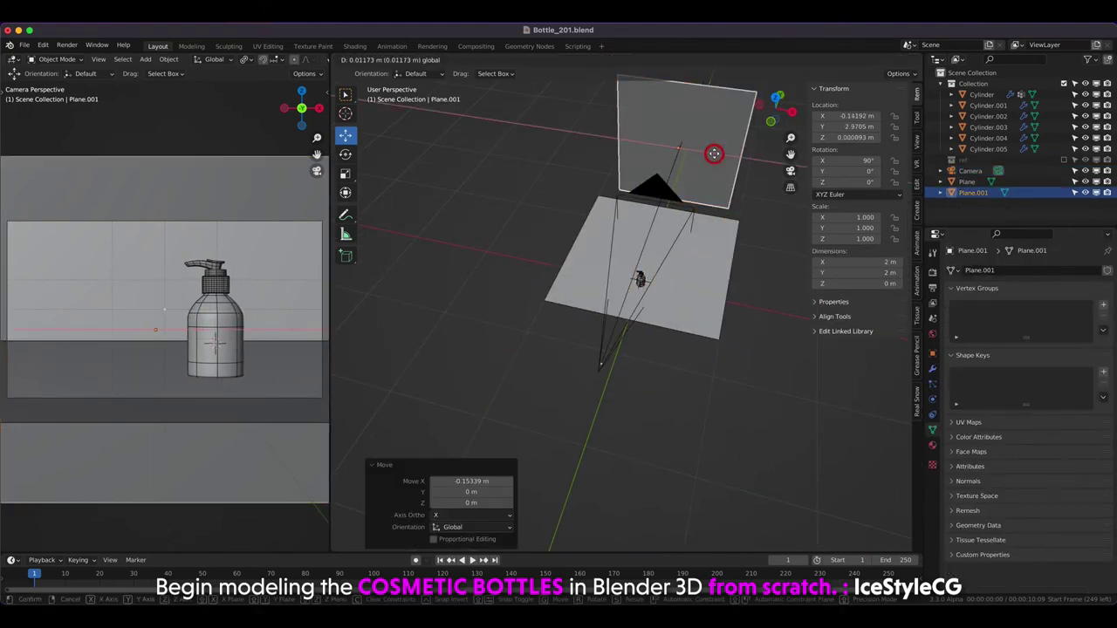
pyautogui.click(535, 207)
pyautogui.moveTo(534, 207); pyautogui.dragTo(499, 146, button='middle')
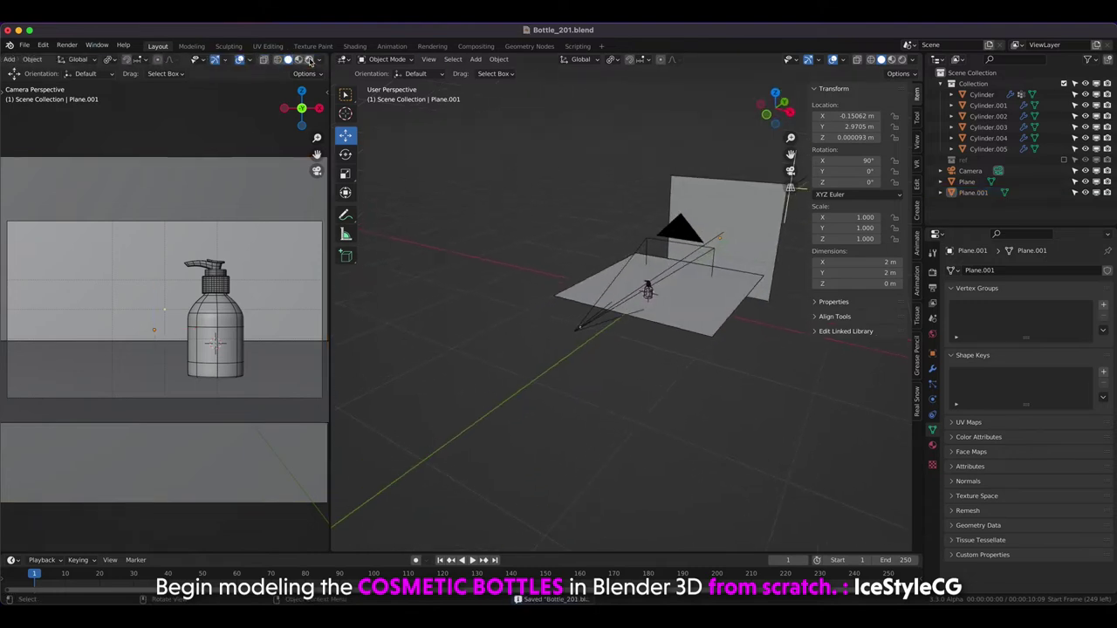
# Render the camera preview and light the World with the photo_studio_01_4k.hdr environment texture, hiding overlays.
pyautogui.click(308, 59)
pyautogui.click(932, 336)
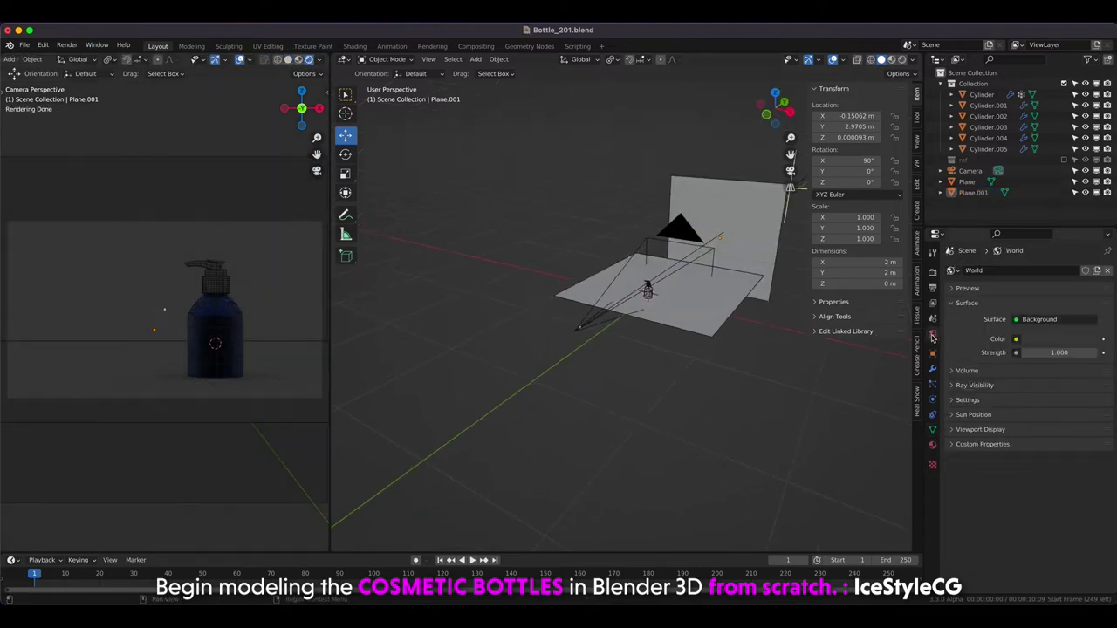
pyautogui.click(1016, 339)
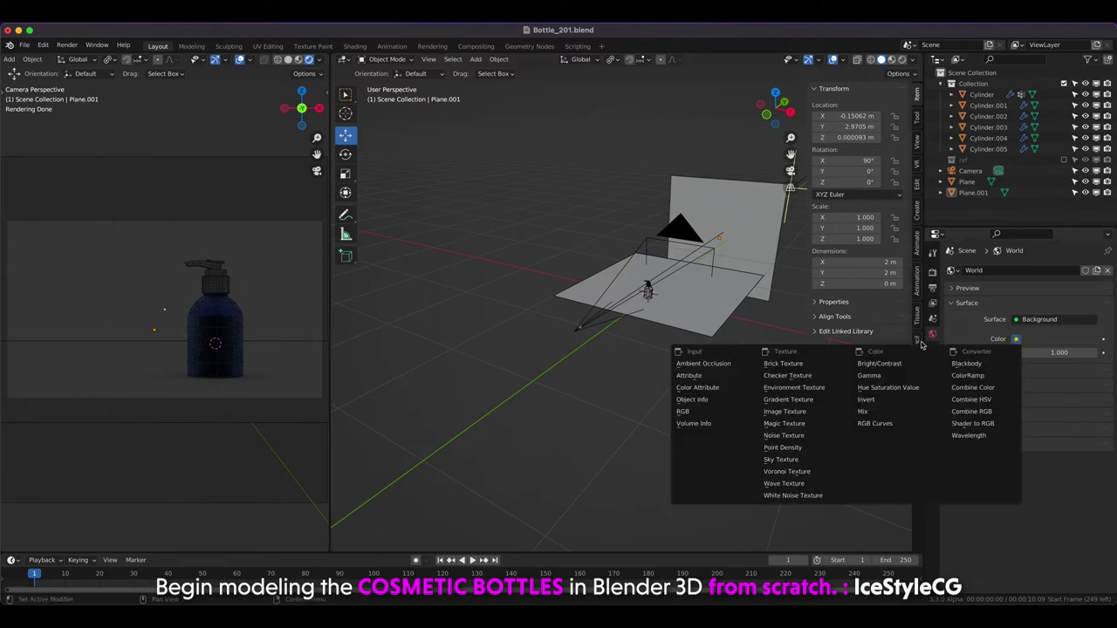
pyautogui.click(785, 386)
pyautogui.click(1078, 354)
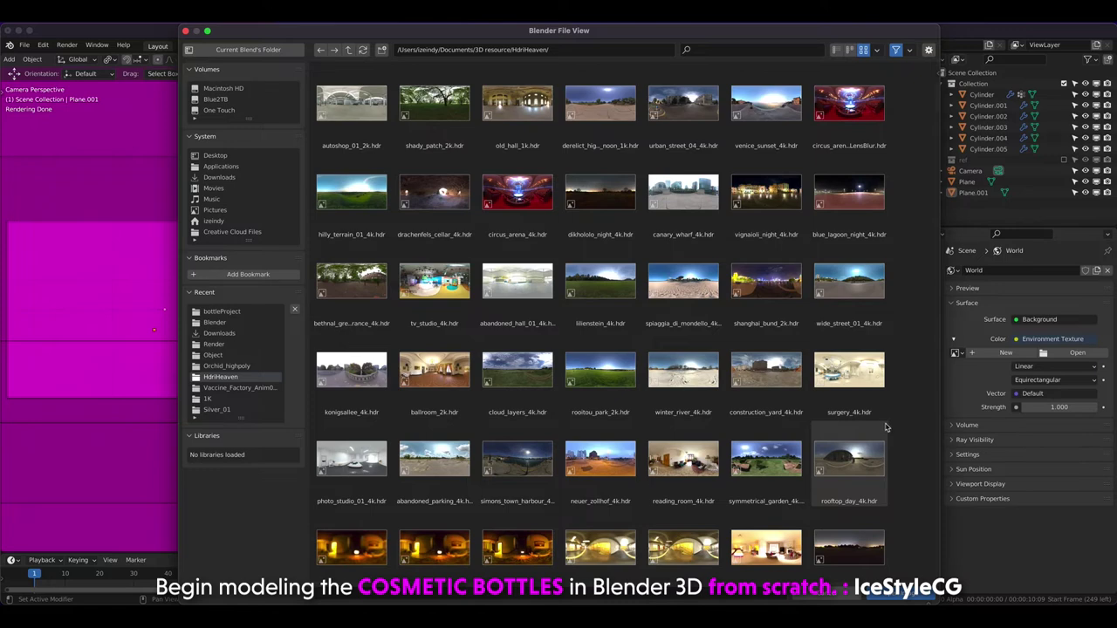
pyautogui.scroll(-3, 924, 454)
pyautogui.scroll(-2, 929, 474)
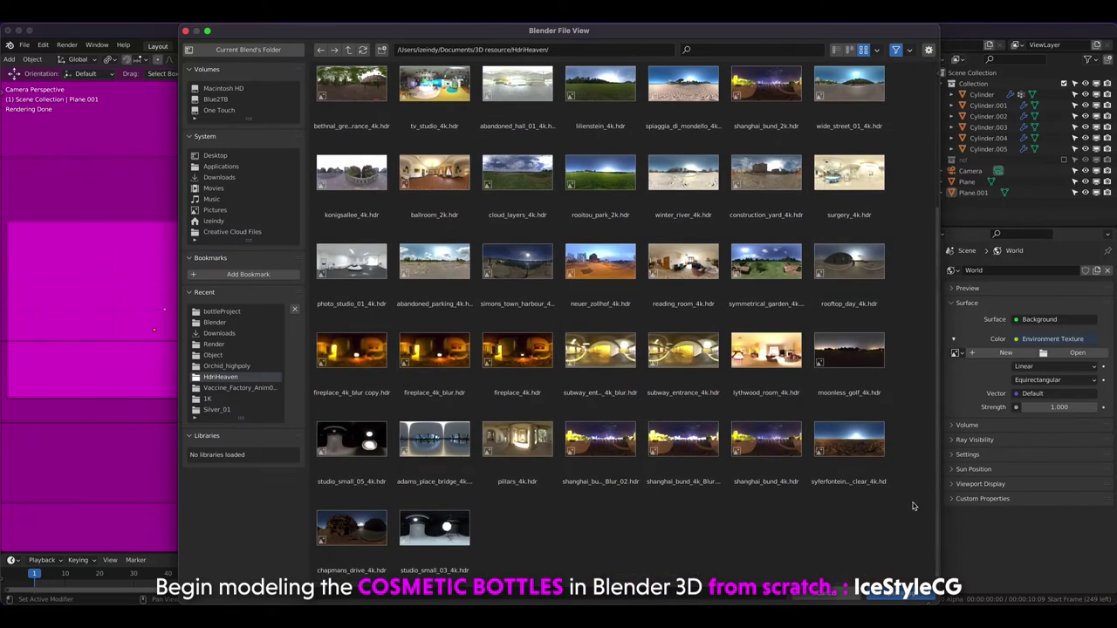
pyautogui.doubleClick(354, 267)
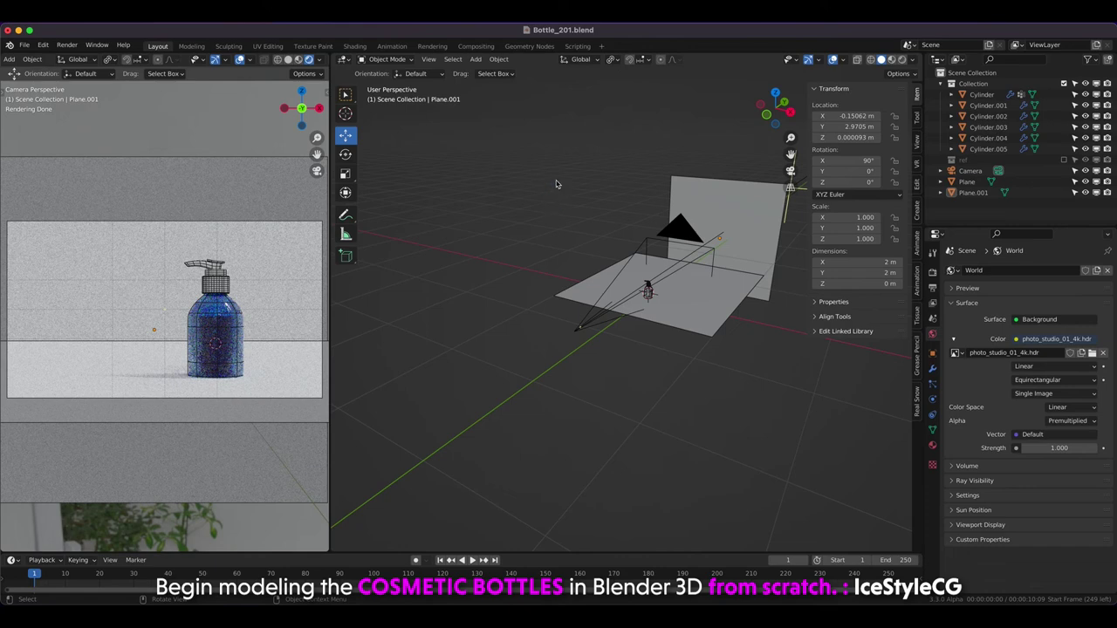
pyautogui.click(239, 60)
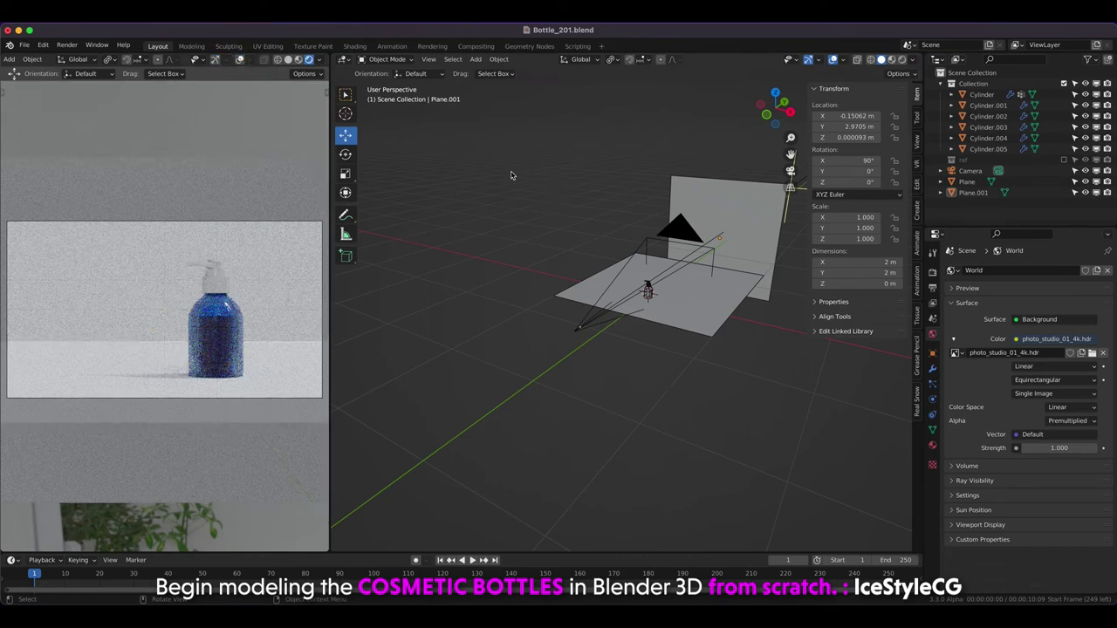
# Enable Viewport Denoise in the render settings and collapse the Performance, Memory and Film panels.
pyautogui.click(932, 271)
pyautogui.click(966, 424)
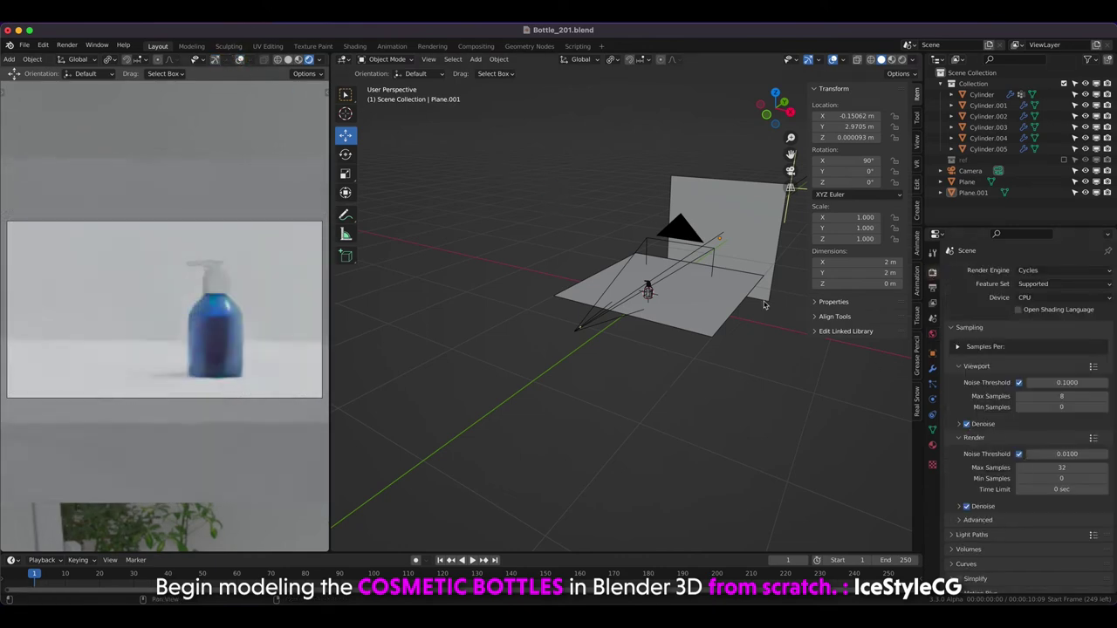
pyautogui.moveTo(1113, 463); pyautogui.dragTo(1114, 544)
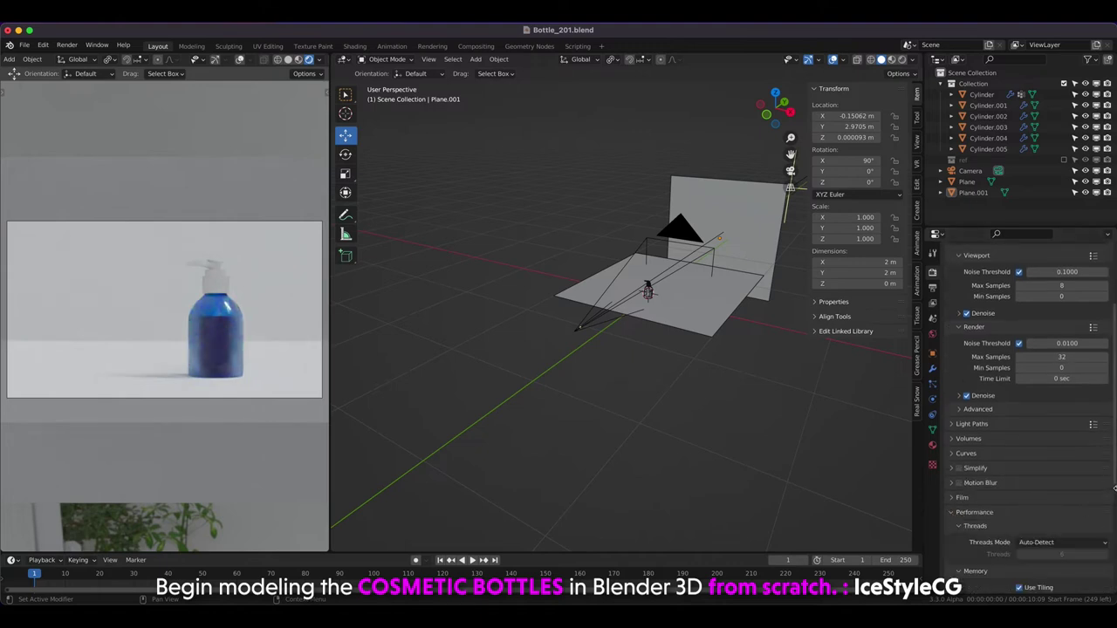
pyautogui.click(957, 471)
pyautogui.click(952, 411)
pyautogui.click(963, 422)
pyautogui.click(963, 422)
pyautogui.click(952, 439)
pyautogui.scroll(10, 952, 429)
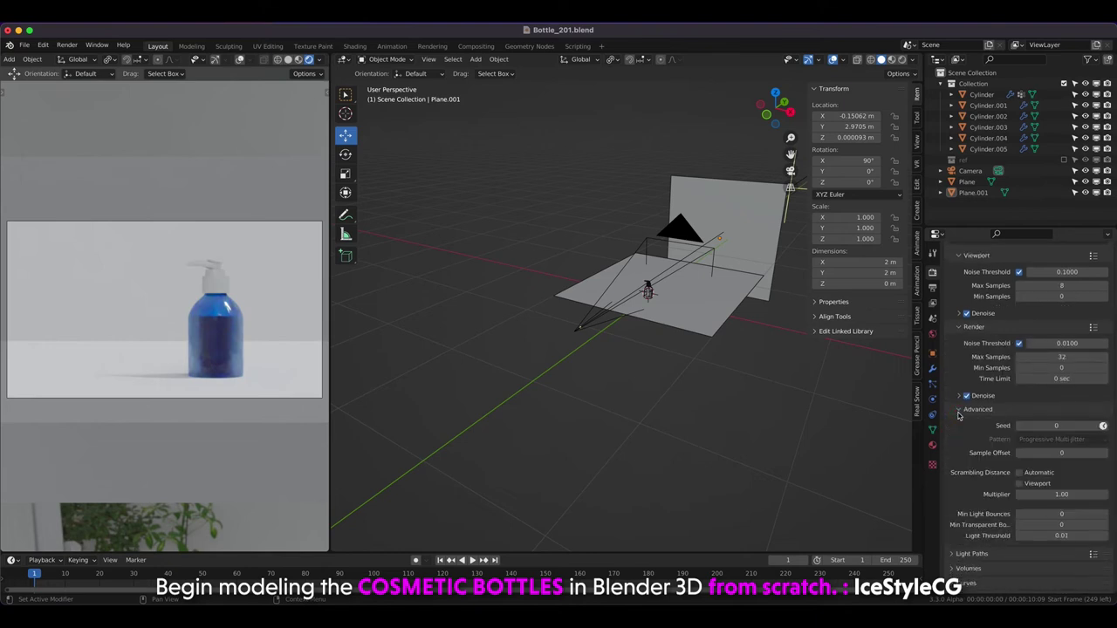
# Check the View Layer passes, select the floor plane, and split the left area into two stacked areas.
pyautogui.click(932, 303)
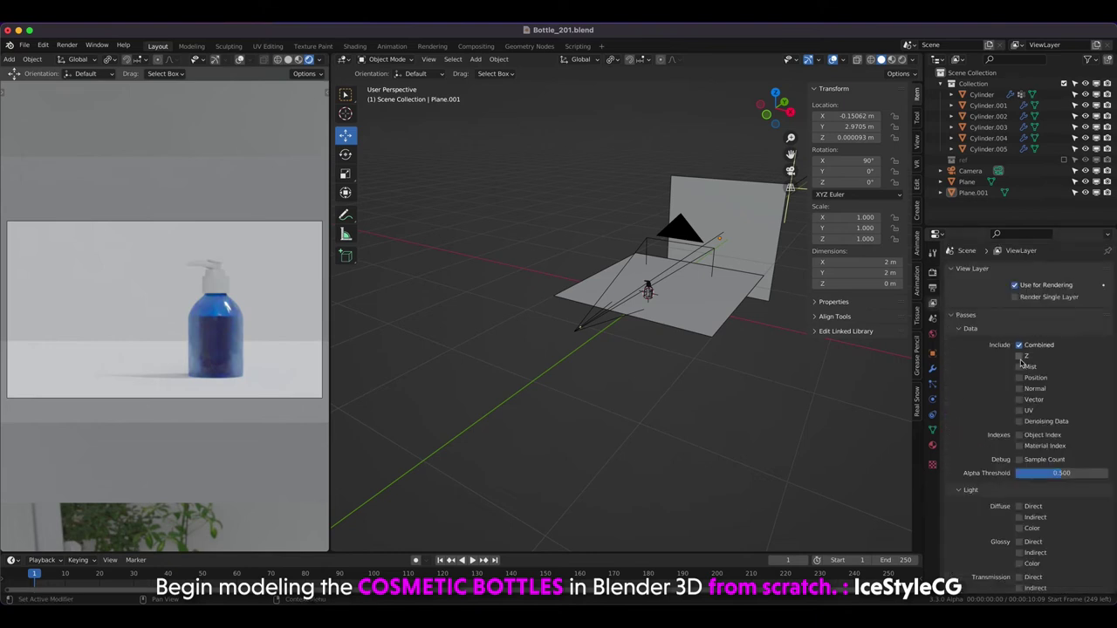
pyautogui.scroll(-5, 1107, 448)
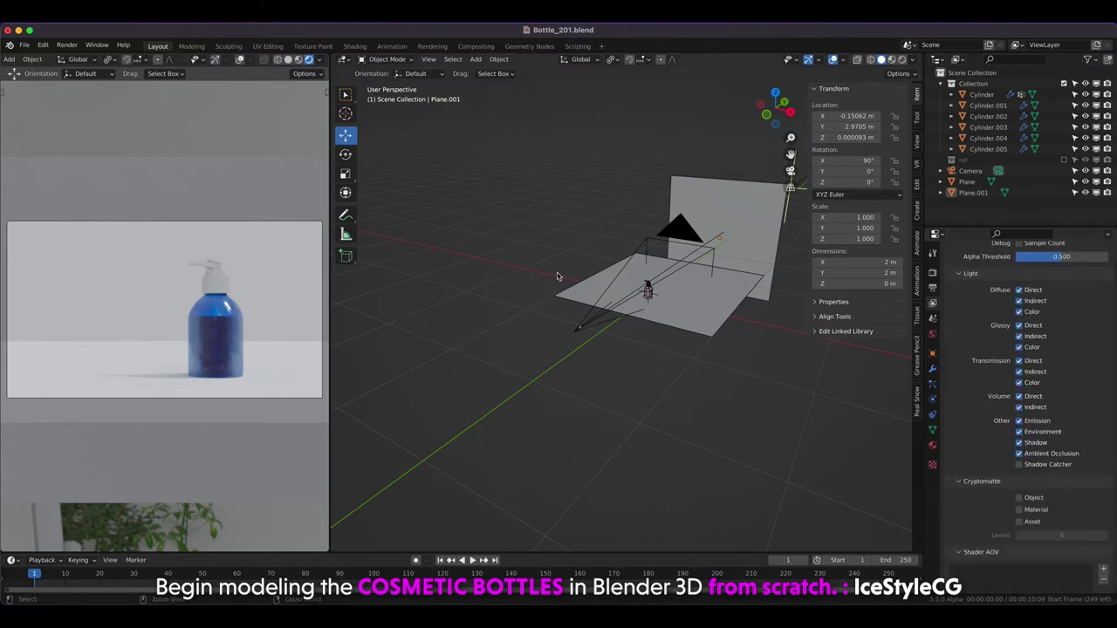
pyautogui.click(633, 292)
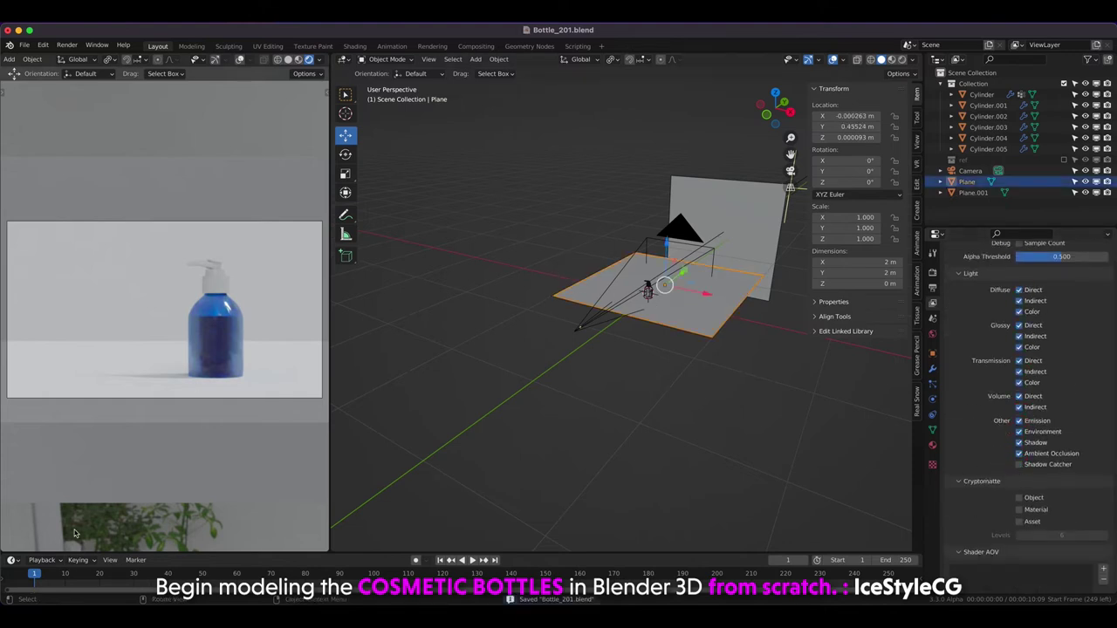
pyautogui.moveTo(3, 552); pyautogui.dragTo(29, 285)
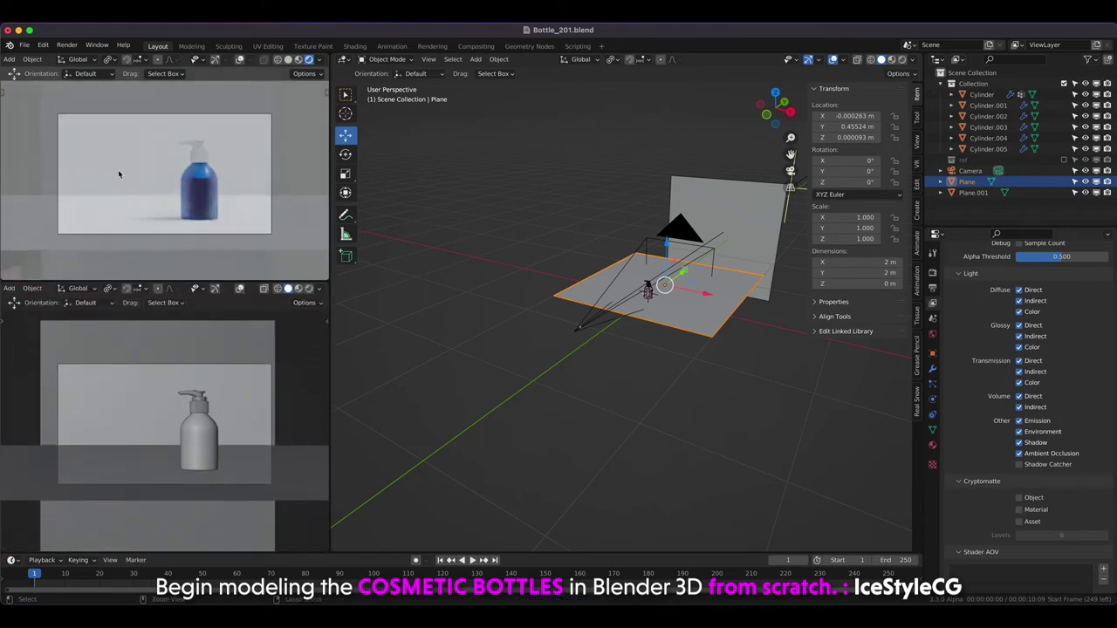
pyautogui.press('Home')
pyautogui.click(12, 289)
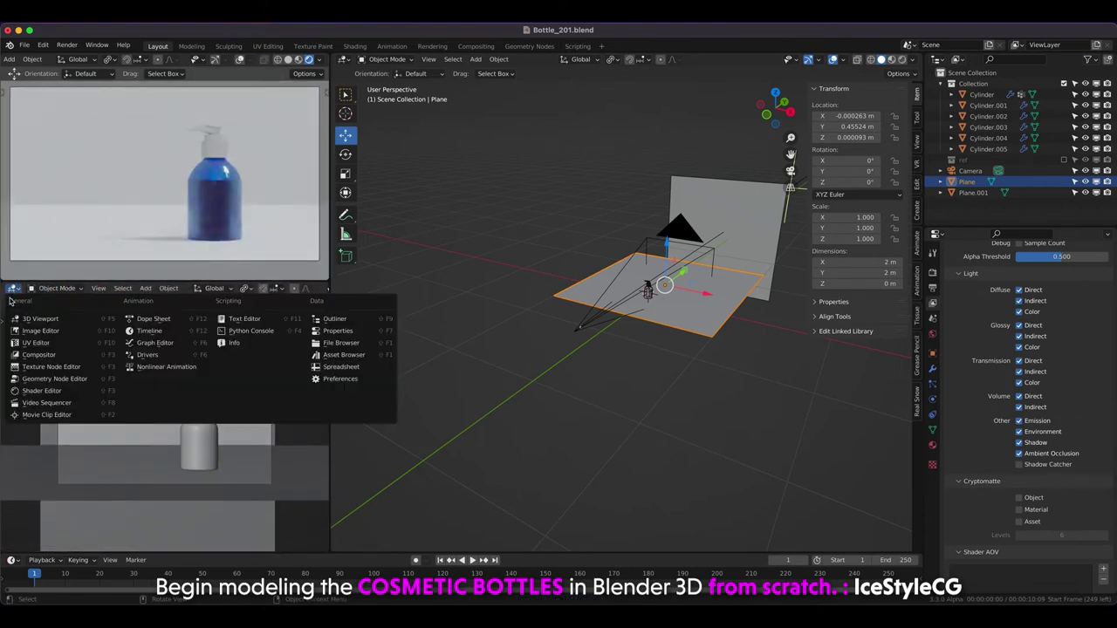
# Open a widened material Asset Browser and apply the polished aluminium material to the floor.
pyautogui.click(342, 355)
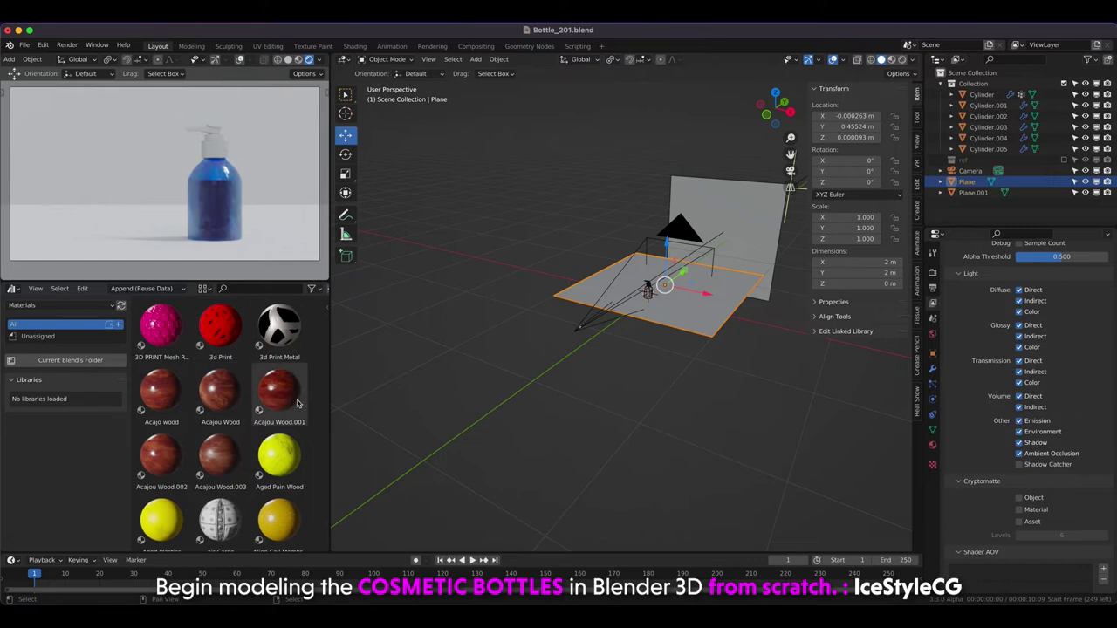
pyautogui.moveTo(330, 377); pyautogui.dragTo(356, 378)
pyautogui.moveTo(129, 408); pyautogui.dragTo(60, 408)
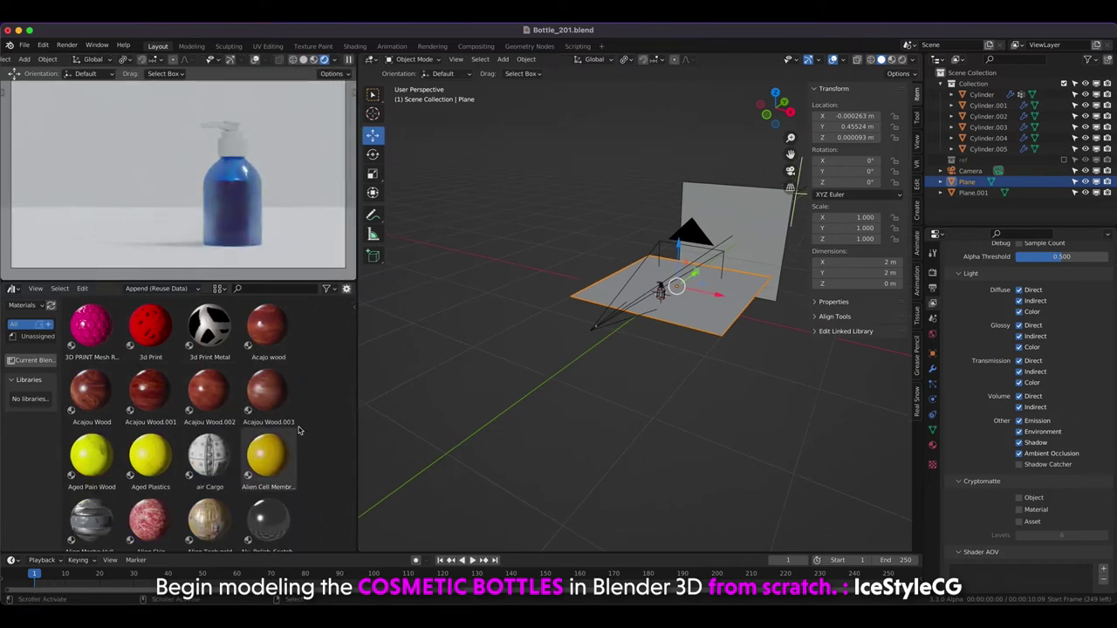
pyautogui.scroll(-3, 207, 472)
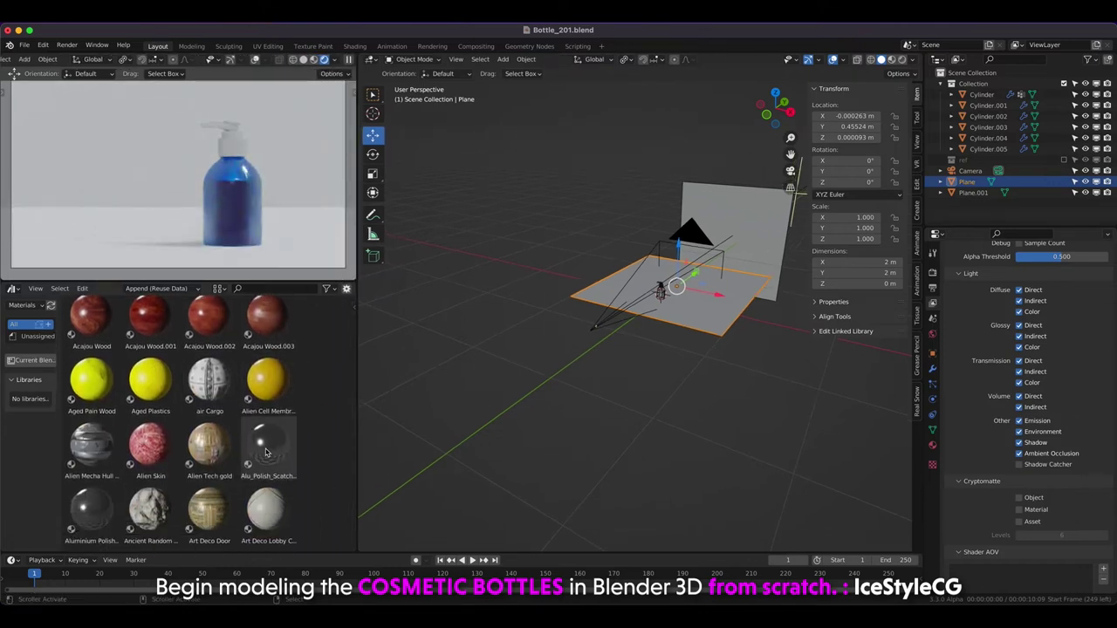
pyautogui.moveTo(268, 445); pyautogui.dragTo(724, 328)
pyautogui.moveTo(552, 233); pyautogui.dragTo(551, 229)
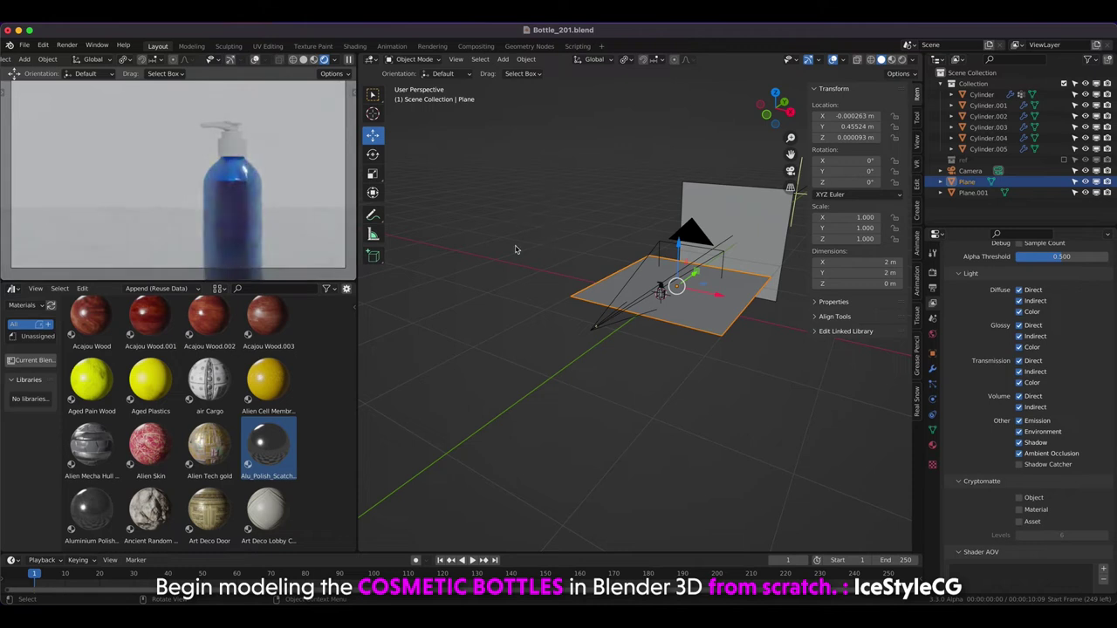
pyautogui.moveTo(92, 506); pyautogui.dragTo(723, 325)
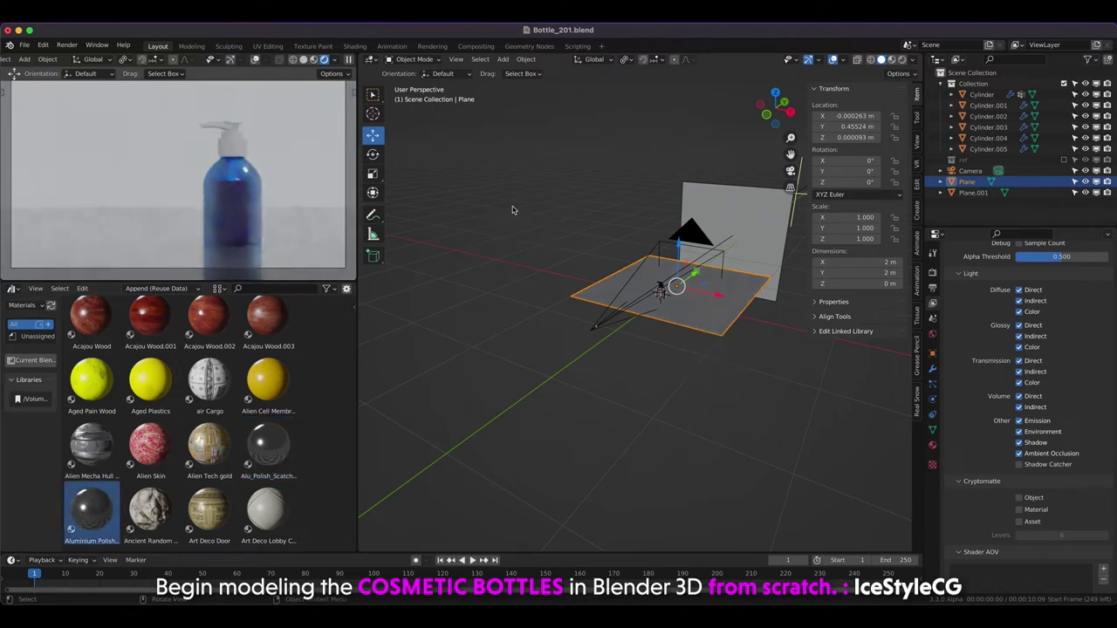
# Try the metal wall material from the asset library on the backdrop.
pyautogui.scroll(-2, 327, 386)
pyautogui.scroll(-2, 327, 386)
pyautogui.scroll(-2, 326, 386)
pyautogui.scroll(-1, 331, 384)
pyautogui.scroll(-2, 336, 388)
pyautogui.scroll(-2, 338, 384)
pyautogui.scroll(-1, 341, 381)
pyautogui.moveTo(131, 451); pyautogui.dragTo(780, 256)
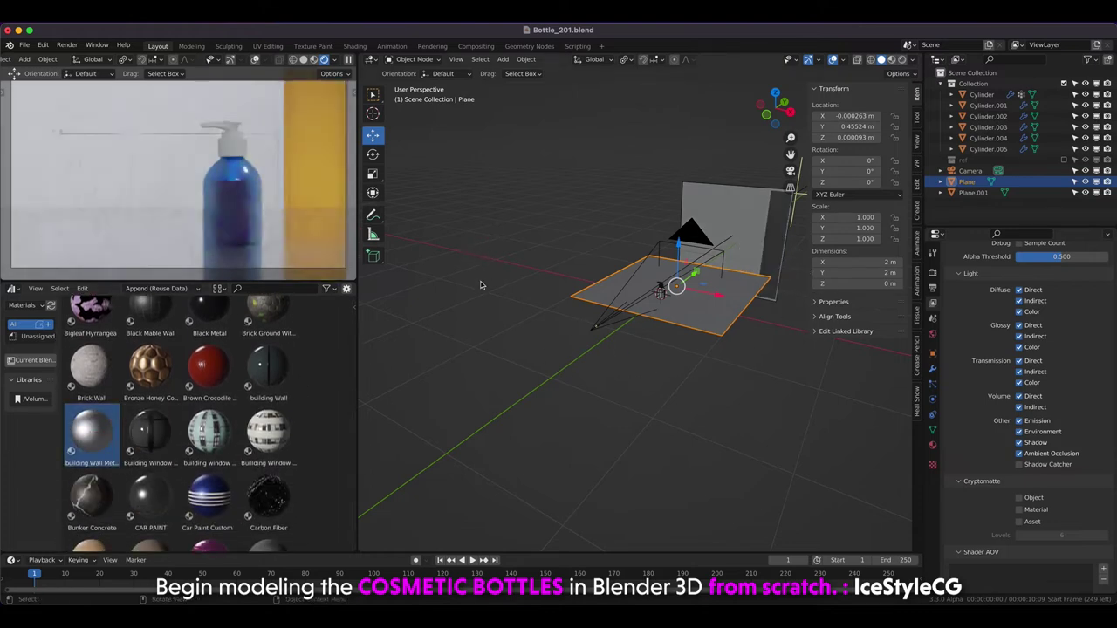
# Drop Foam Ceiling Tiles onto the upright backdrop plane, then deselect the floor.
pyautogui.scroll(-1, 293, 463)
pyautogui.scroll(-1, 306, 449)
pyautogui.scroll(-2, 319, 441)
pyautogui.scroll(-1, 333, 428)
pyautogui.scroll(-1, 334, 428)
pyautogui.scroll(-2, 335, 427)
pyautogui.scroll(-1, 336, 427)
pyautogui.scroll(-2, 338, 426)
pyautogui.scroll(-2, 338, 426)
pyautogui.scroll(-2, 338, 426)
pyautogui.scroll(-2, 338, 426)
pyautogui.scroll(-2, 337, 426)
pyautogui.scroll(-1, 338, 426)
pyautogui.moveTo(268, 467); pyautogui.dragTo(537, 227)
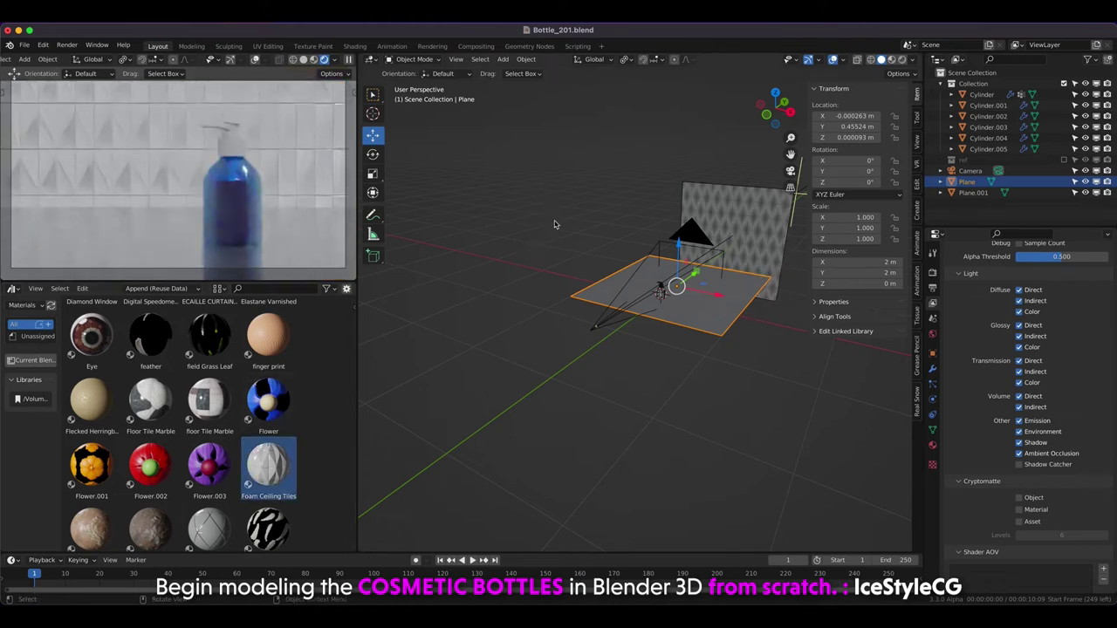
pyautogui.click(538, 236)
# Select backdrop Plane.001 and subdivide its mesh with 39 cuts in Edit Mode.
pyautogui.click(708, 210)
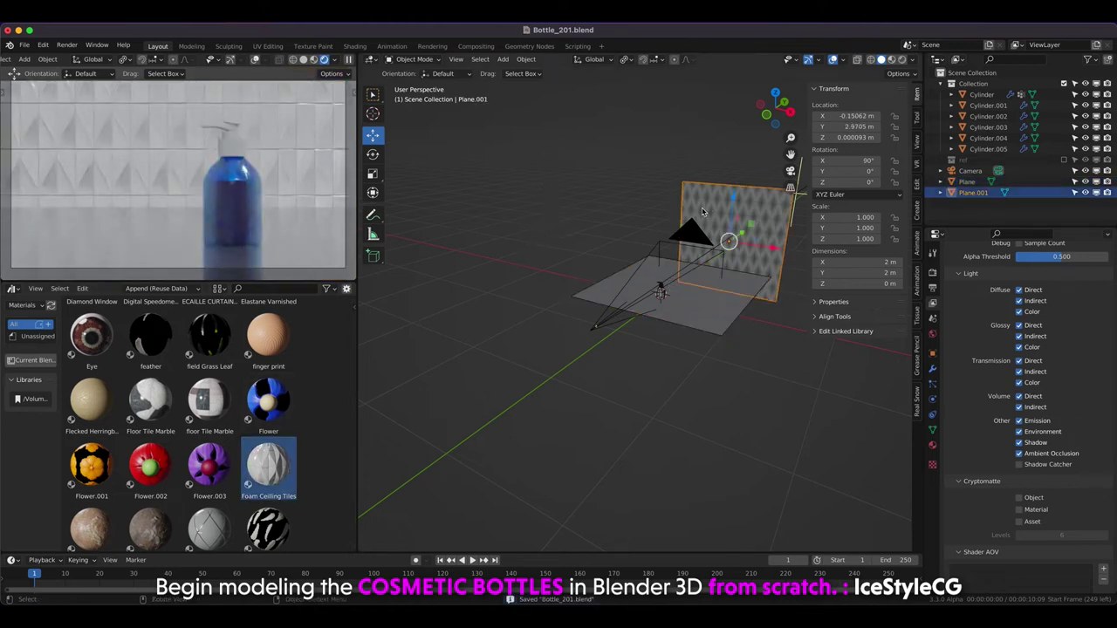
pyautogui.click(932, 371)
pyautogui.click(999, 271)
pyautogui.press('Tab')
pyautogui.rightClick(712, 228)
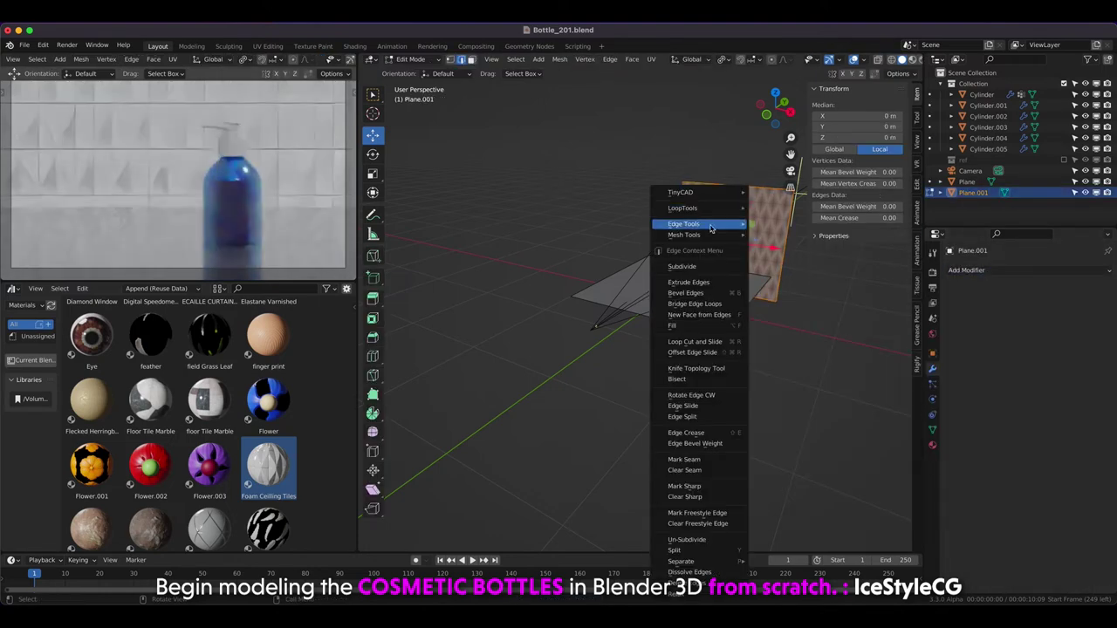
pyautogui.click(716, 275)
pyautogui.press('Return')
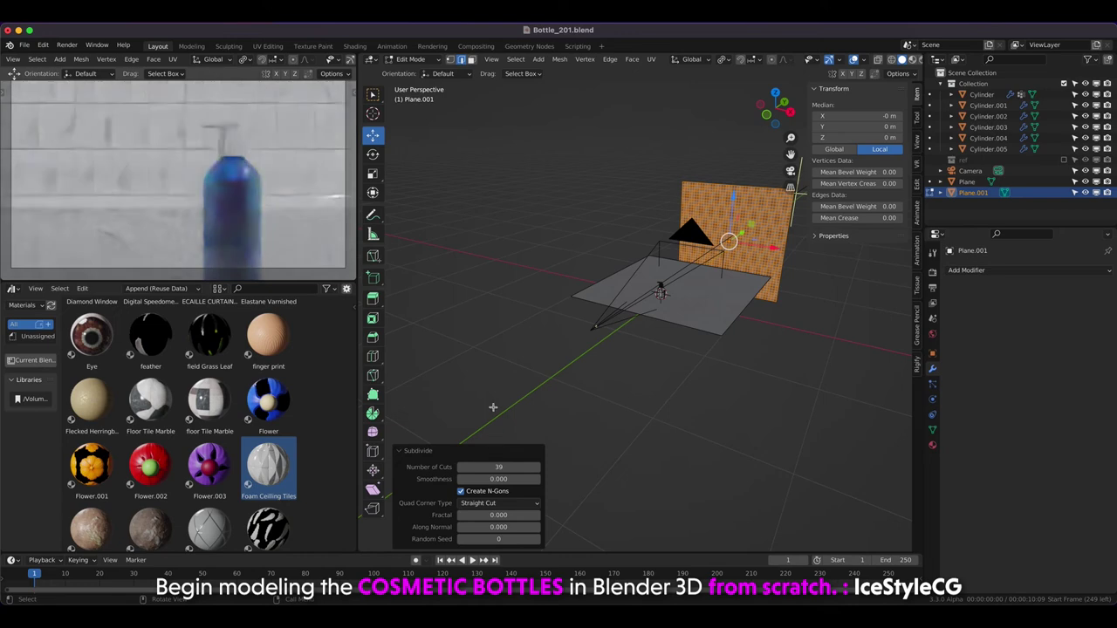
pyautogui.press('Tab')
# Add a Displace modifier with a new texture mapped by UV coordinates on UVMap.
pyautogui.click(982, 272)
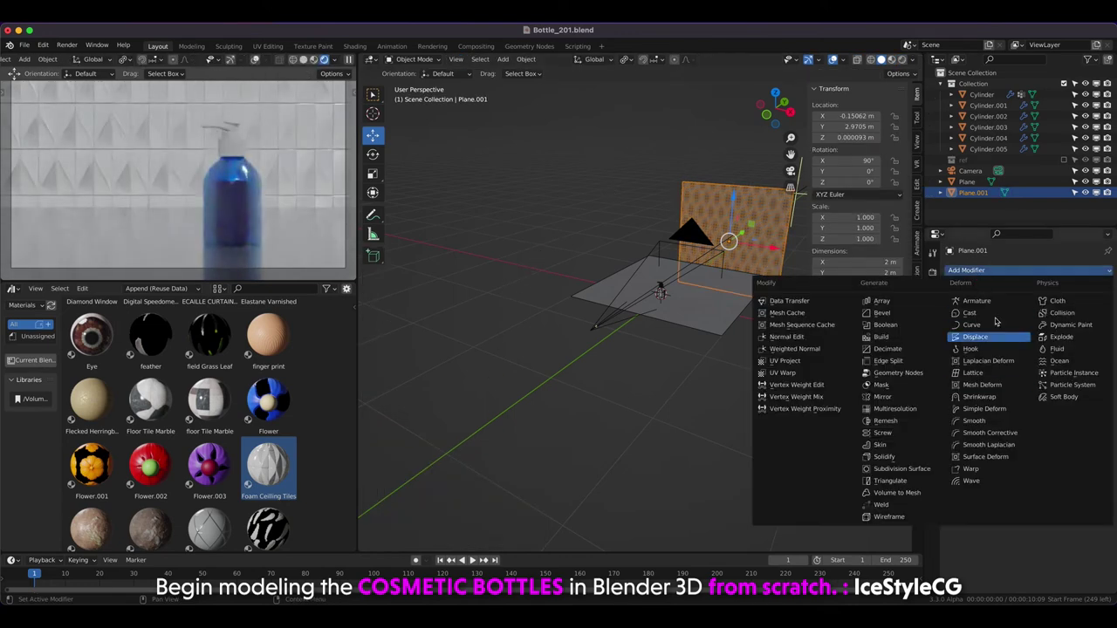
pyautogui.click(931, 431)
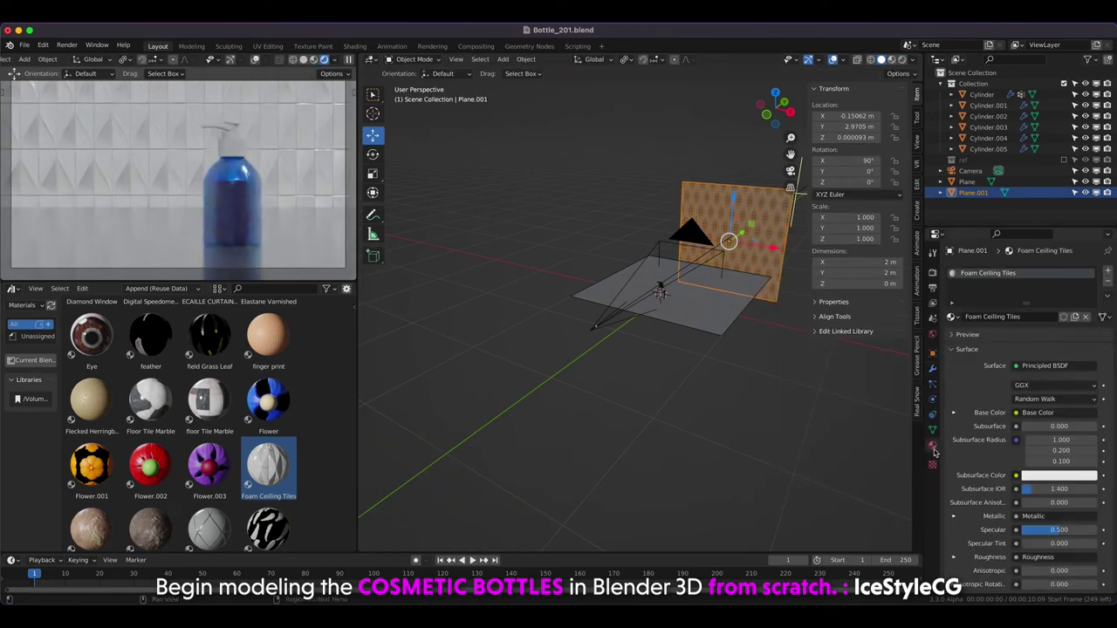
pyautogui.click(931, 369)
pyautogui.click(994, 271)
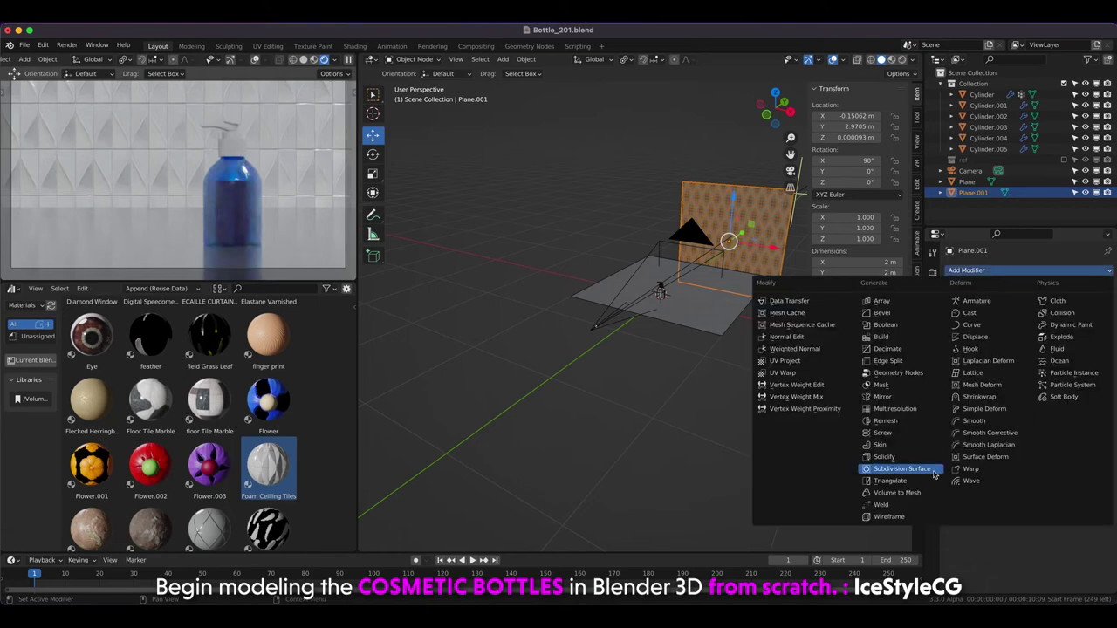
pyautogui.click(991, 340)
pyautogui.click(956, 329)
pyautogui.write('foam')
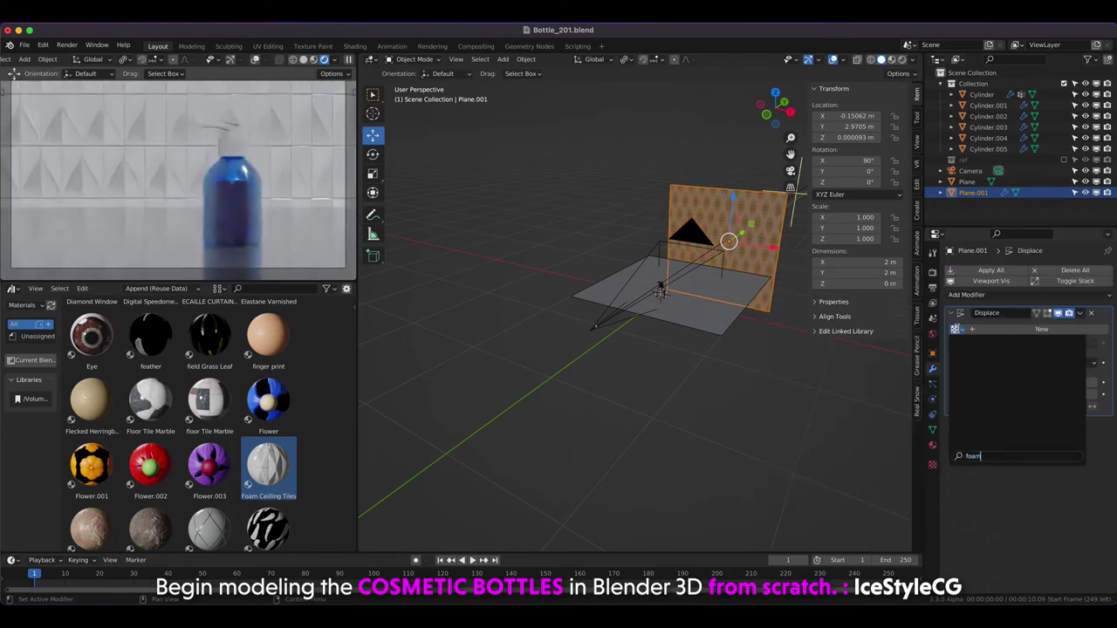
pyautogui.click(1041, 329)
pyautogui.click(1056, 343)
pyautogui.click(1041, 393)
pyautogui.click(1041, 357)
pyautogui.click(1001, 373)
# Load Foam Ceiling Tiles_Displacement.png as the displacement texture's image.
pyautogui.click(1103, 329)
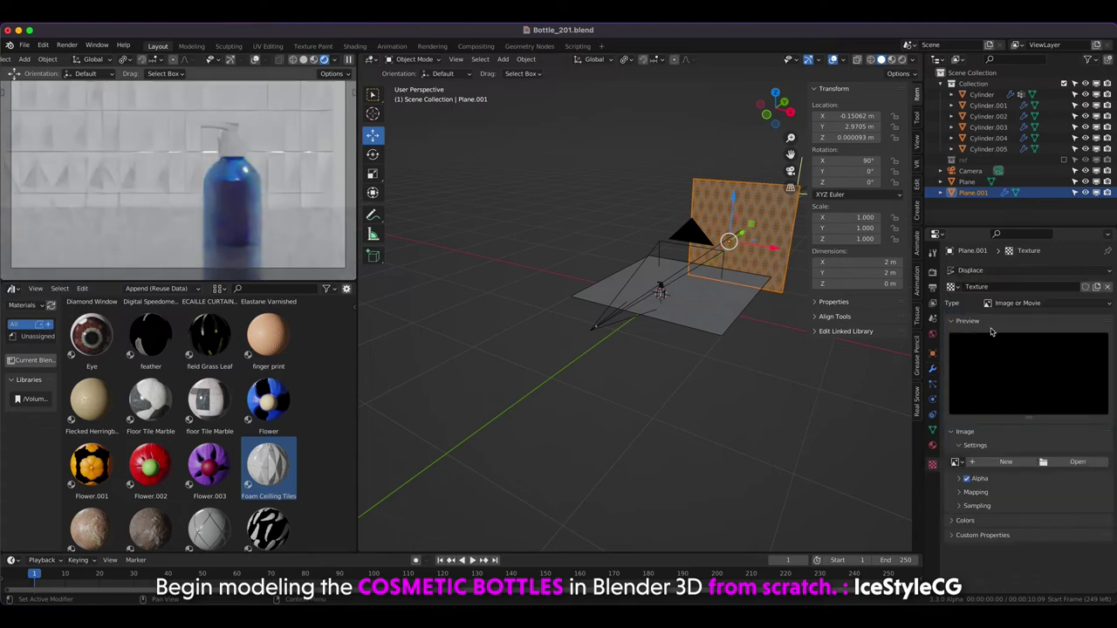
pyautogui.click(955, 461)
pyautogui.write('foam')
pyautogui.press('Down')
pyautogui.press('Down')
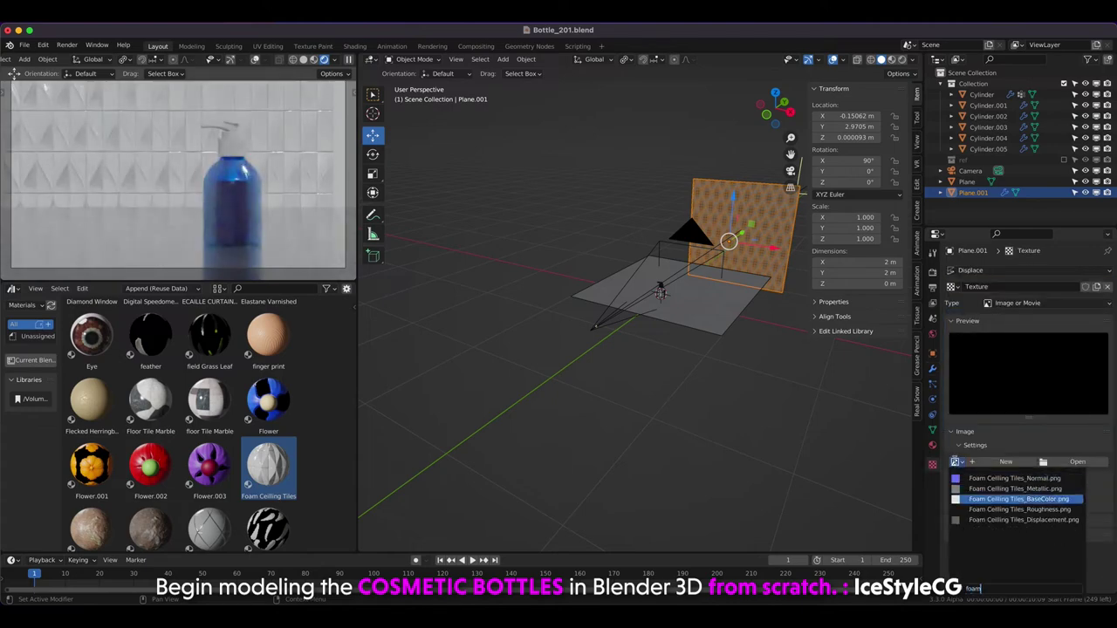
pyautogui.press('Down')
pyautogui.press('Down')
pyautogui.press('Return')
# Add a Subdivision modifier above Displace and set displace strength to 0.100.
pyautogui.moveTo(653, 246); pyautogui.dragTo(631, 252, button='middle')
pyautogui.moveTo(549, 236); pyautogui.dragTo(611, 244, button='middle')
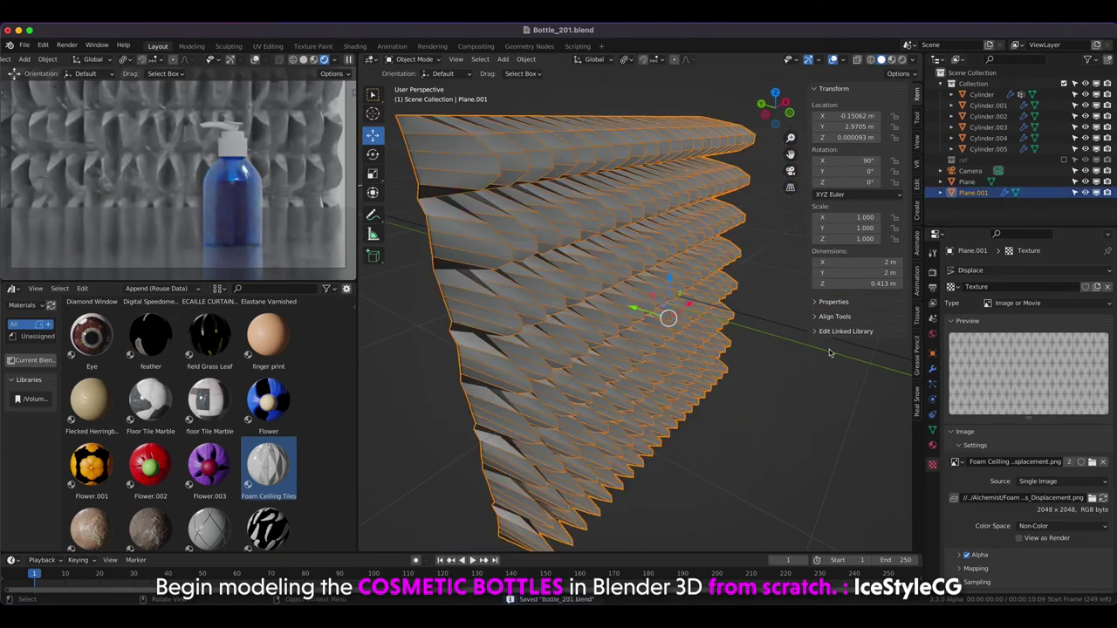
pyautogui.click(933, 369)
pyautogui.click(1028, 294)
pyautogui.click(902, 493)
pyautogui.moveTo(1104, 436); pyautogui.dragTo(1104, 312)
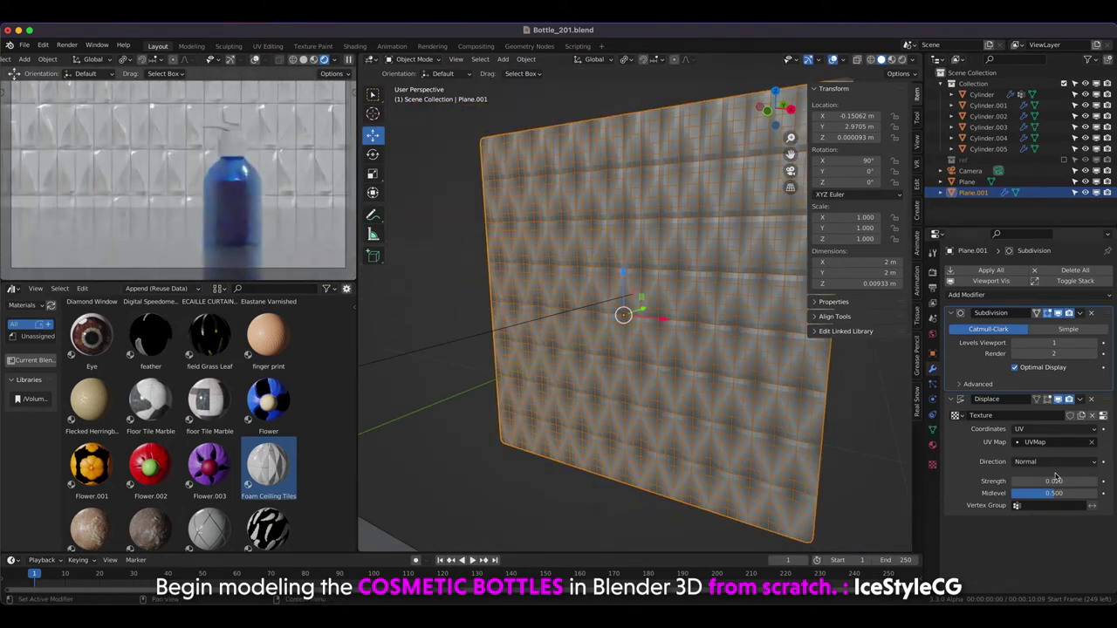
pyautogui.moveTo(1054, 481); pyautogui.dragTo(1073, 480)
# Shade the backdrop smooth and set the subdivision levels to 3.
pyautogui.moveTo(611, 314); pyautogui.dragTo(593, 292, button='middle')
pyautogui.rightClick(598, 290)
pyautogui.click(563, 286)
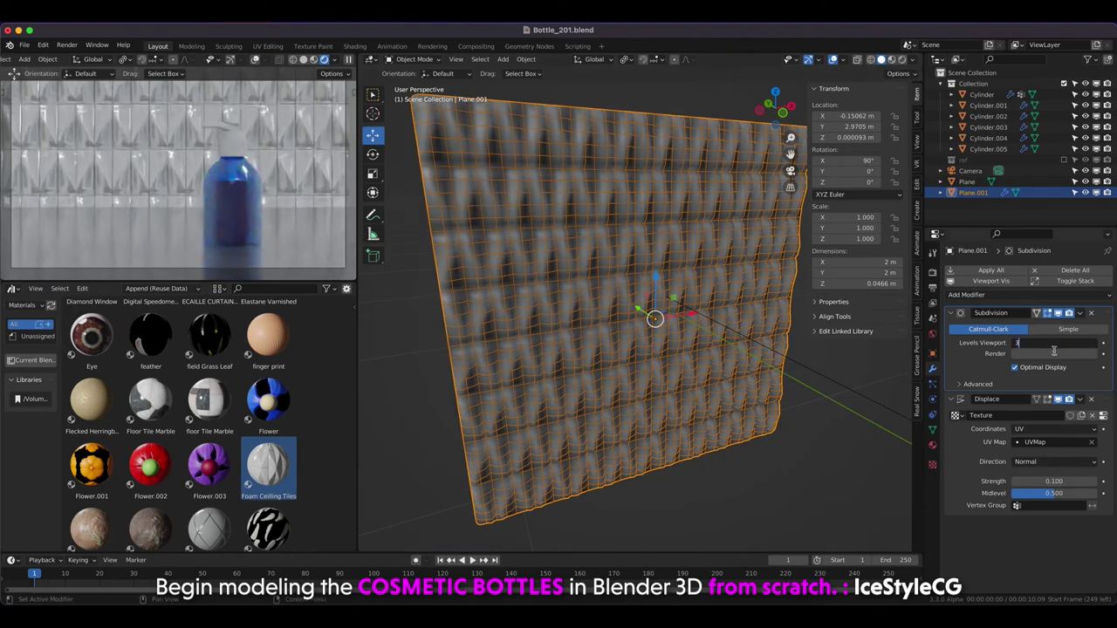
pyautogui.press('Return')
pyautogui.moveTo(611, 349)
pyautogui.mouseDown(button='middle')
pyautogui.moveTo(634, 380)
pyautogui.moveTo(615, 281)
pyautogui.mouseUp(button='middle')
pyautogui.moveTo(487, 256); pyautogui.dragTo(502, 278, button='middle')
pyautogui.click(502, 277)
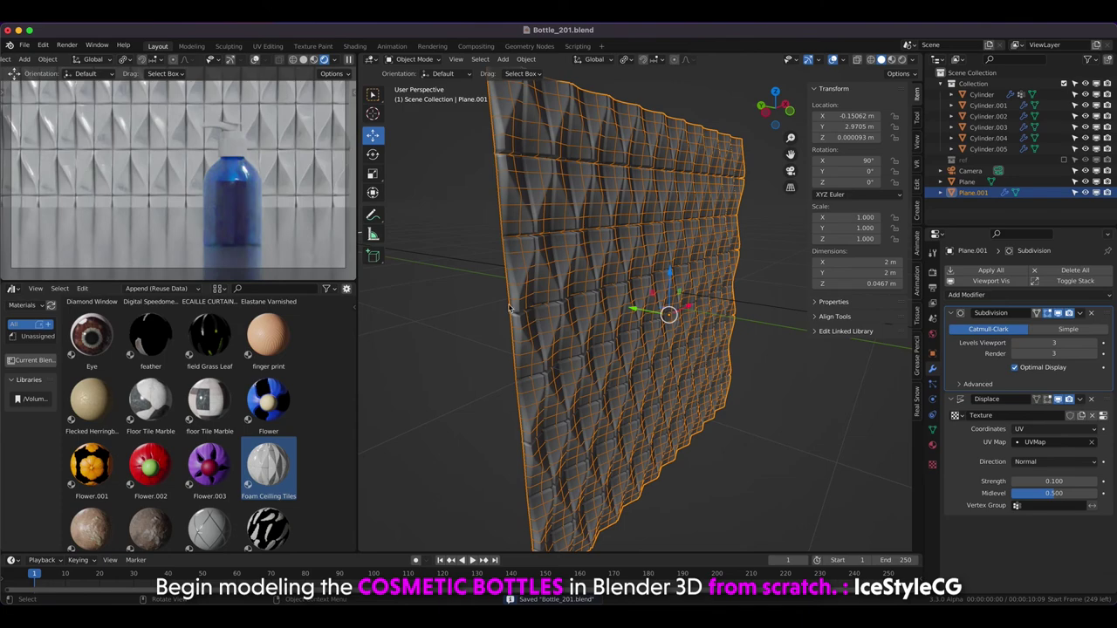
pyautogui.press('KP_1')
pyautogui.click(494, 310)
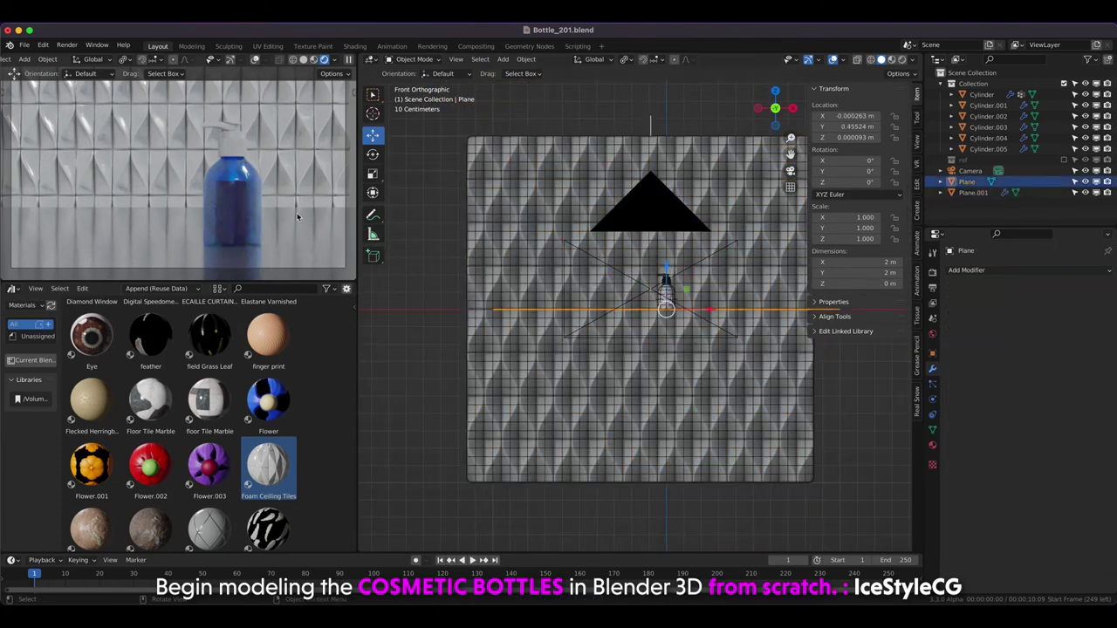
# Add an Area light to the scene via Shift+A.
pyautogui.moveTo(540, 225); pyautogui.dragTo(569, 269, button='middle')
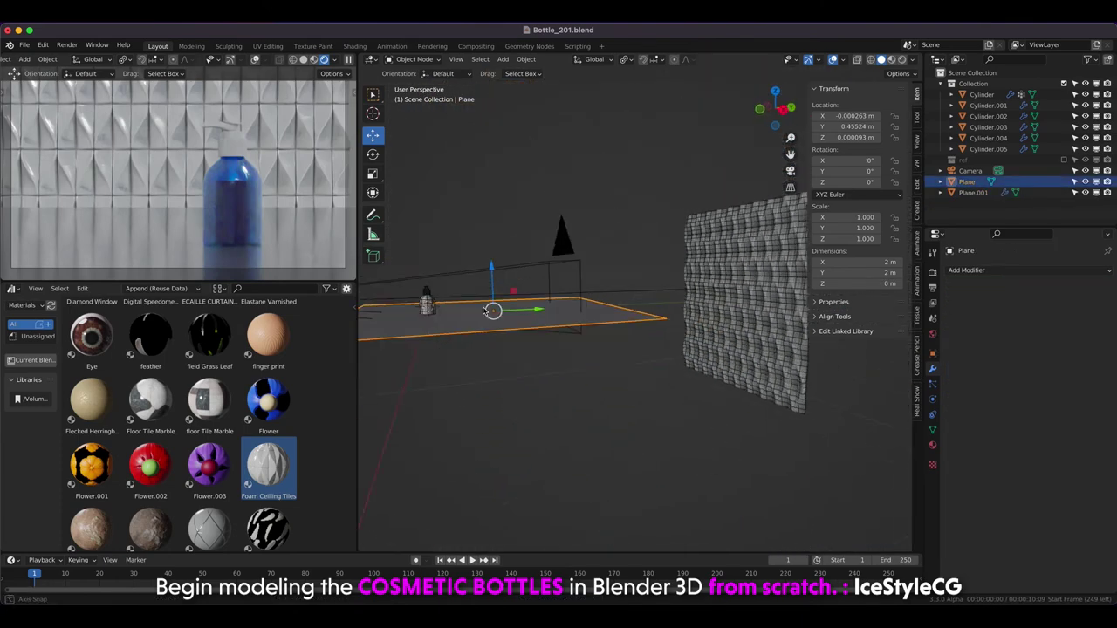
pyautogui.moveTo(293, 281); pyautogui.dragTo(291, 307)
pyautogui.moveTo(489, 288)
pyautogui.mouseDown(button='middle')
pyautogui.moveTo(481, 244)
pyautogui.moveTo(482, 288)
pyautogui.mouseUp(button='middle')
pyautogui.click(480, 249)
pyautogui.hotkey('shift', 'a')
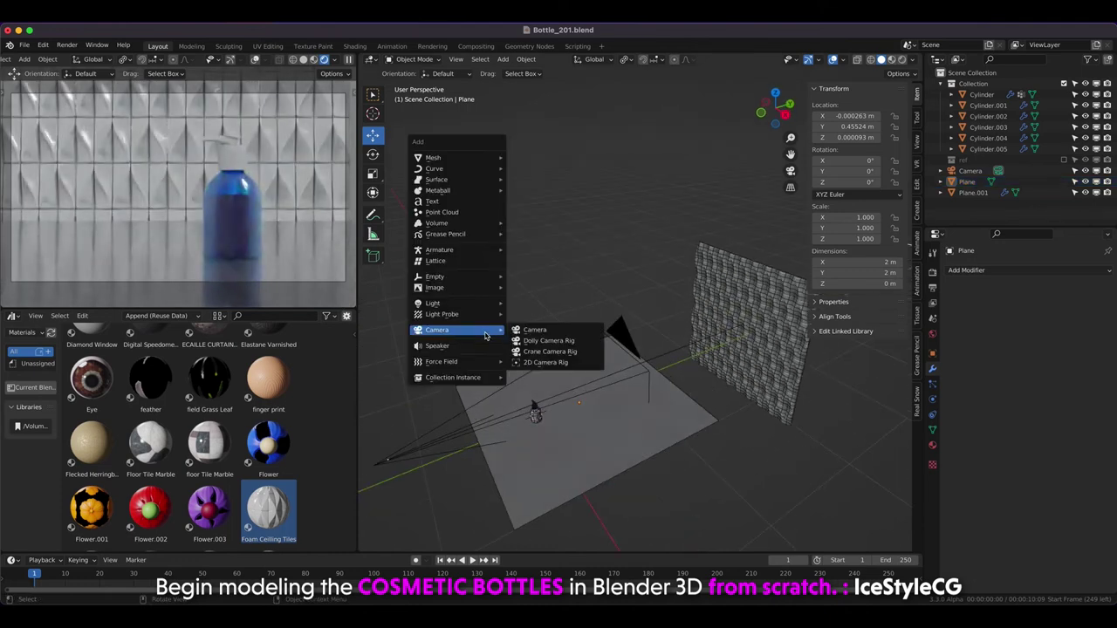
pyautogui.press('Escape')
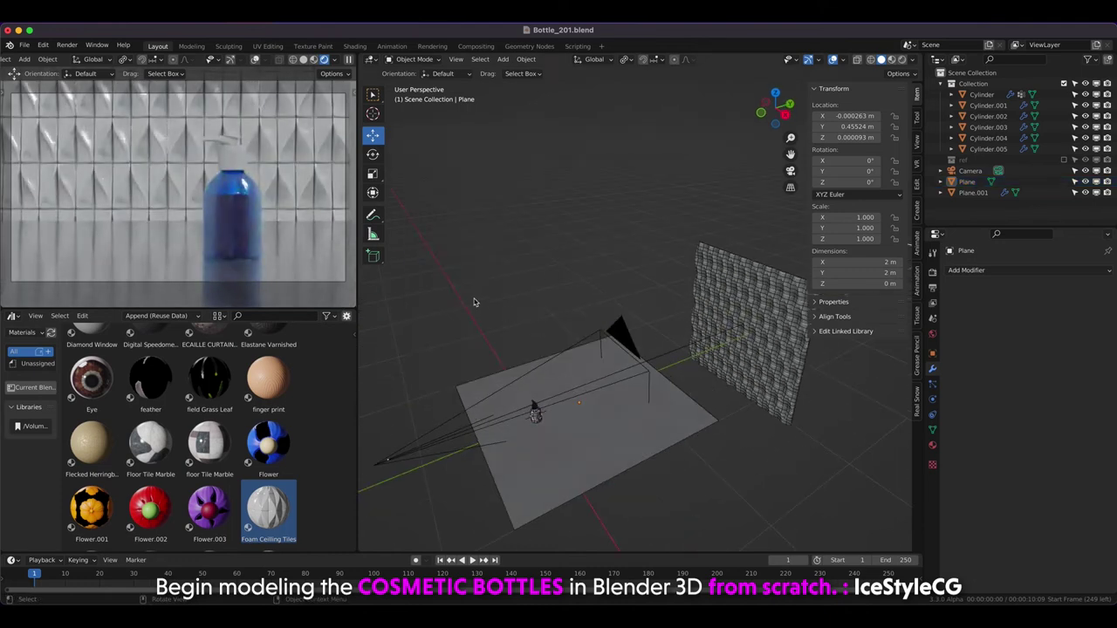
pyautogui.hotkey('shift', 'a')
pyautogui.click(529, 311)
# Place the area light above the bottle and tilt it toward the bottle.
pyautogui.press('KP_3')
pyautogui.press('g')
pyautogui.click(505, 215)
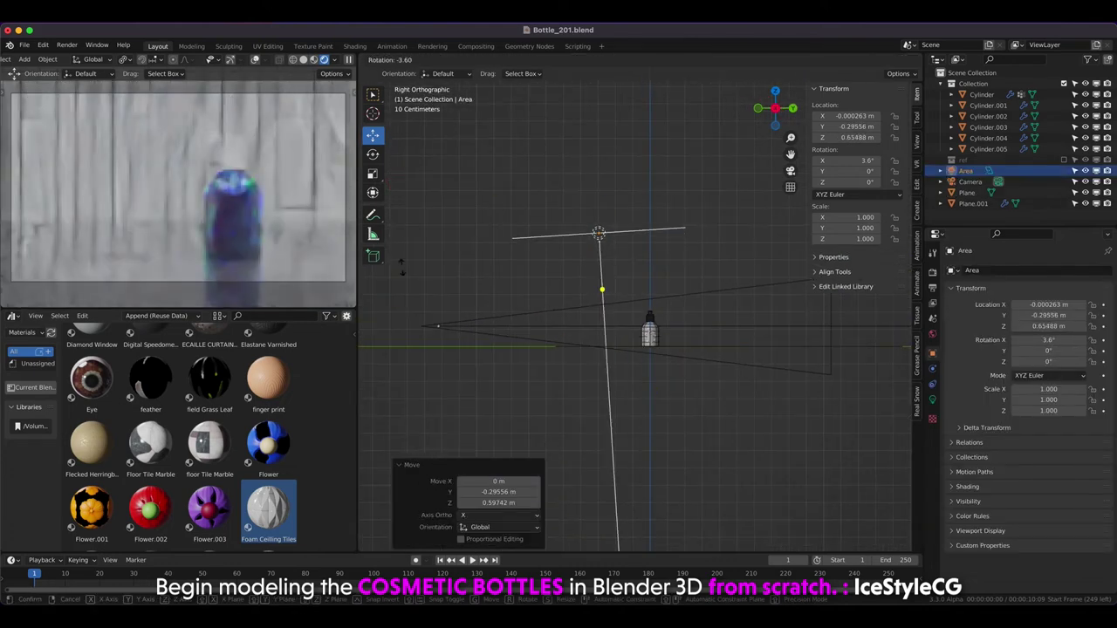
pyautogui.press('r')
pyautogui.click(454, 329)
pyautogui.press('KP_7')
pyautogui.press('r')
pyautogui.click(558, 262)
# Make the area light an Ellipse with Size X 0.5 m.
pyautogui.click(932, 400)
pyautogui.click(1050, 360)
pyautogui.click(1051, 412)
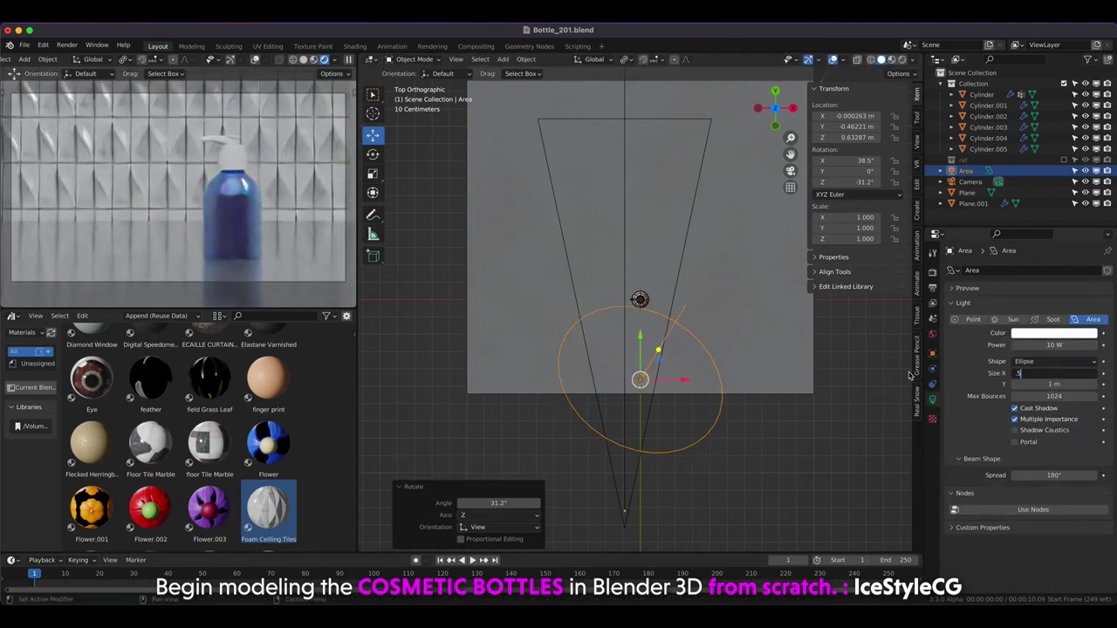
pyautogui.press('Return')
# Move the light to the left, rotate it, and set the pivot to 3D Cursor.
pyautogui.press('g')
pyautogui.click(463, 370)
pyautogui.scroll(-1, 463, 370)
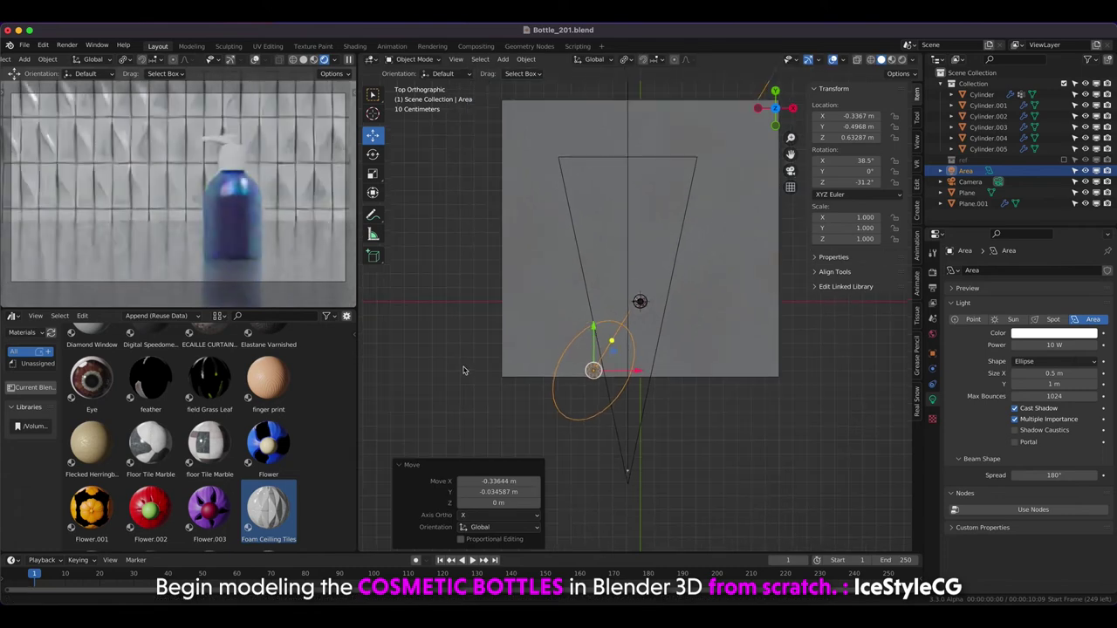
pyautogui.press('KP_1')
pyautogui.press('r')
pyautogui.click(672, 110)
pyautogui.click(625, 61)
pyautogui.click(621, 84)
# Snap the 3D cursor to world origin and swing the light around the bottle.
pyautogui.hotkey('shift', 's')
pyautogui.click(563, 273)
pyautogui.press('r')
pyautogui.click(485, 281)
pyautogui.press('KP_7')
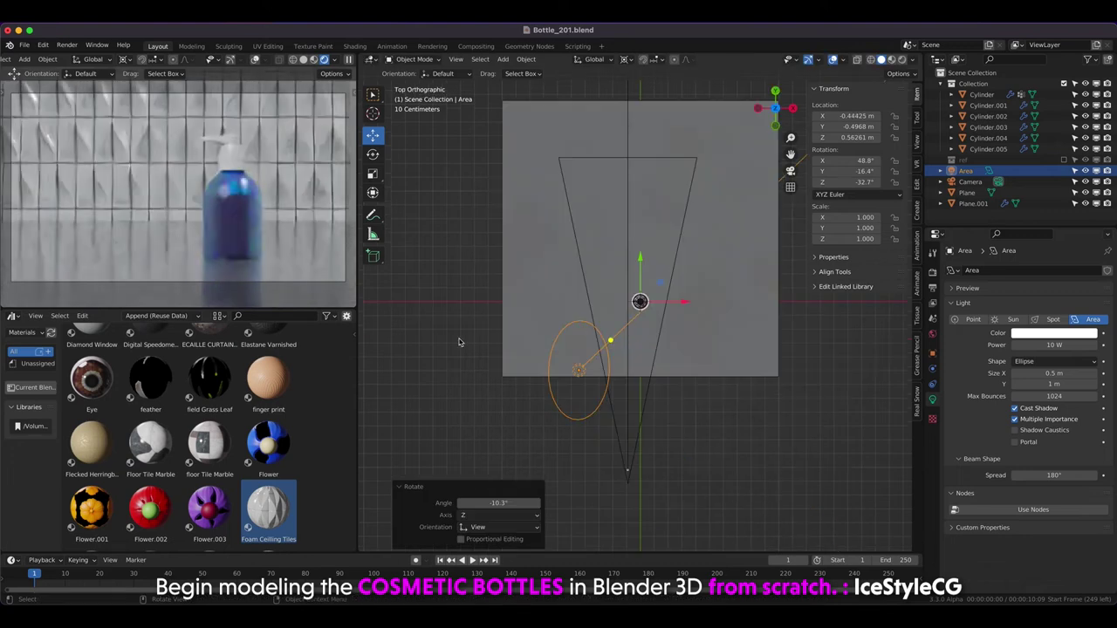
pyautogui.press('r')
pyautogui.click(443, 294)
pyautogui.press('g')
pyautogui.click(456, 285)
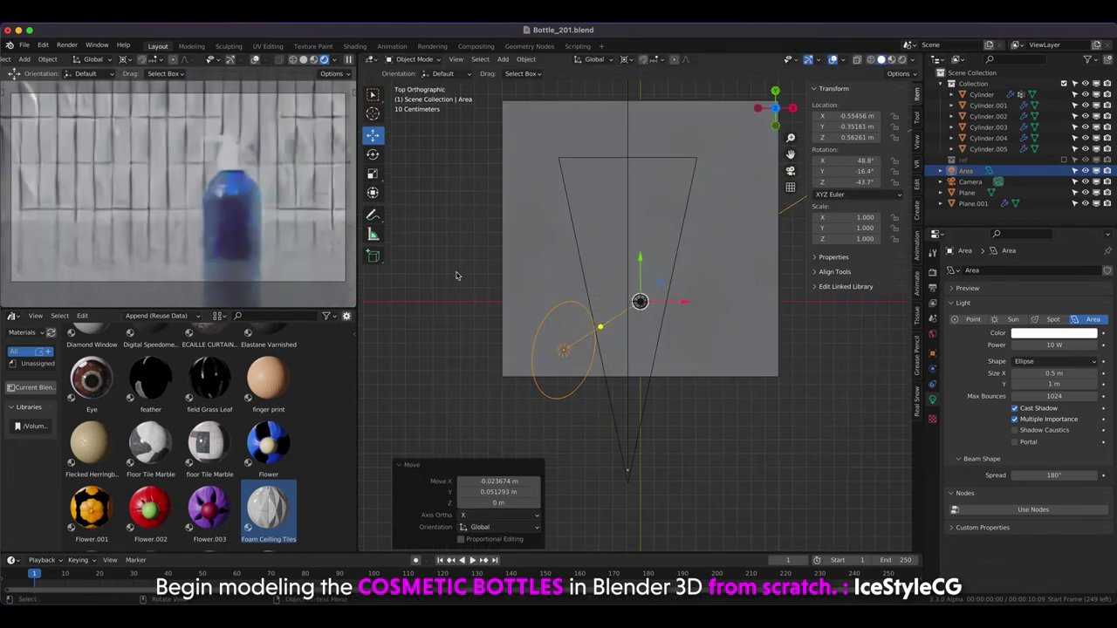
pyautogui.press('KP_1')
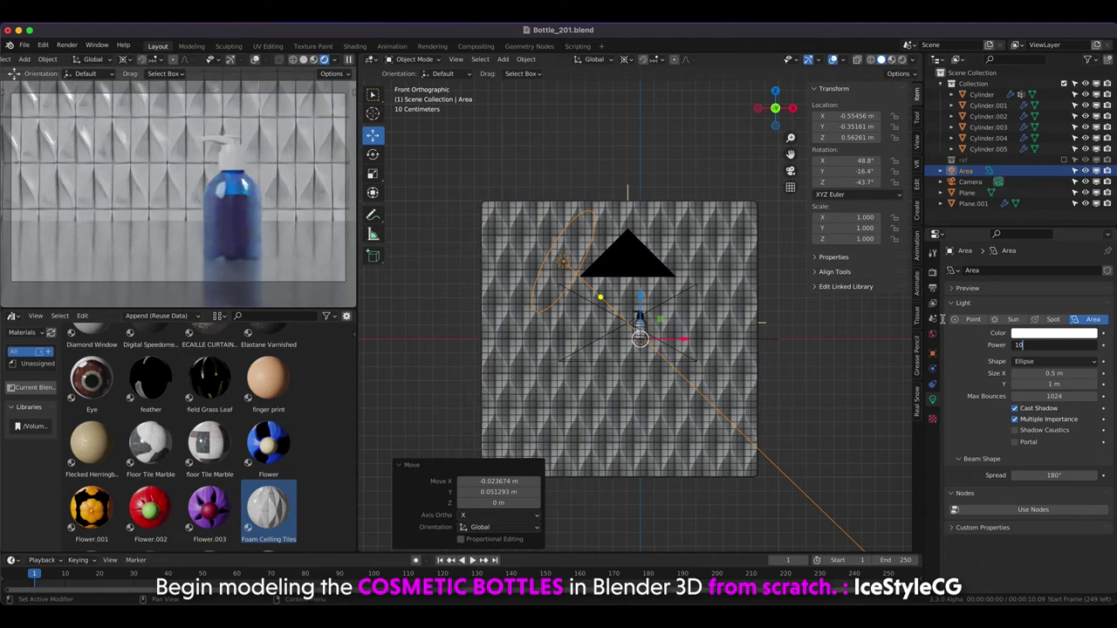
# Set the light power to 50 W, rotate it around the bottle, and duplicate it.
pyautogui.write('0 W')
pyautogui.press('Return')
pyautogui.doubleClick(1054, 345)
pyautogui.write('50')
pyautogui.press('Return')
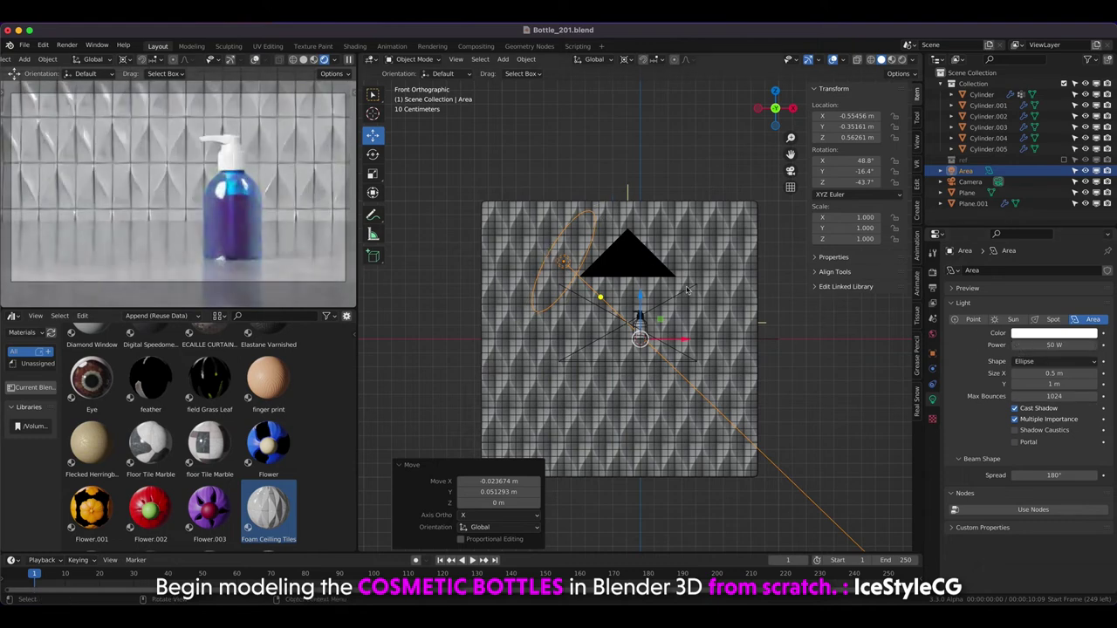
pyautogui.press('KP_7')
pyautogui.press('r')
pyautogui.press('Return')
pyautogui.scroll(-1, 637, 314)
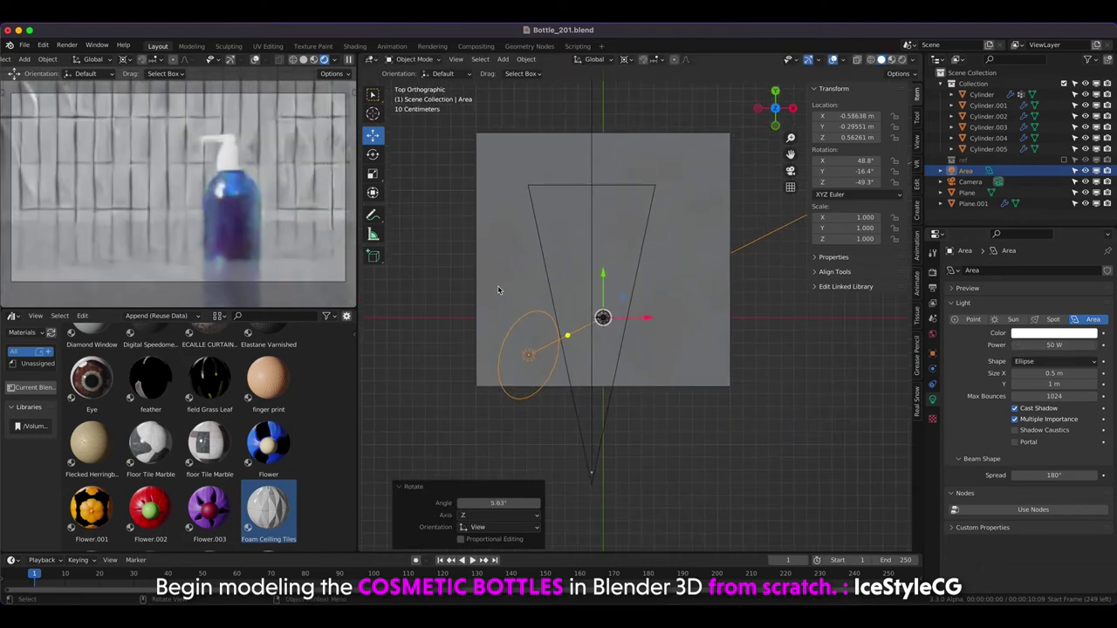
pyautogui.hotkey('shift', 'd')
# Redo the area light duplicate in place and swing the copy toward the right side.
pyautogui.click(709, 121)
pyautogui.click(643, 60)
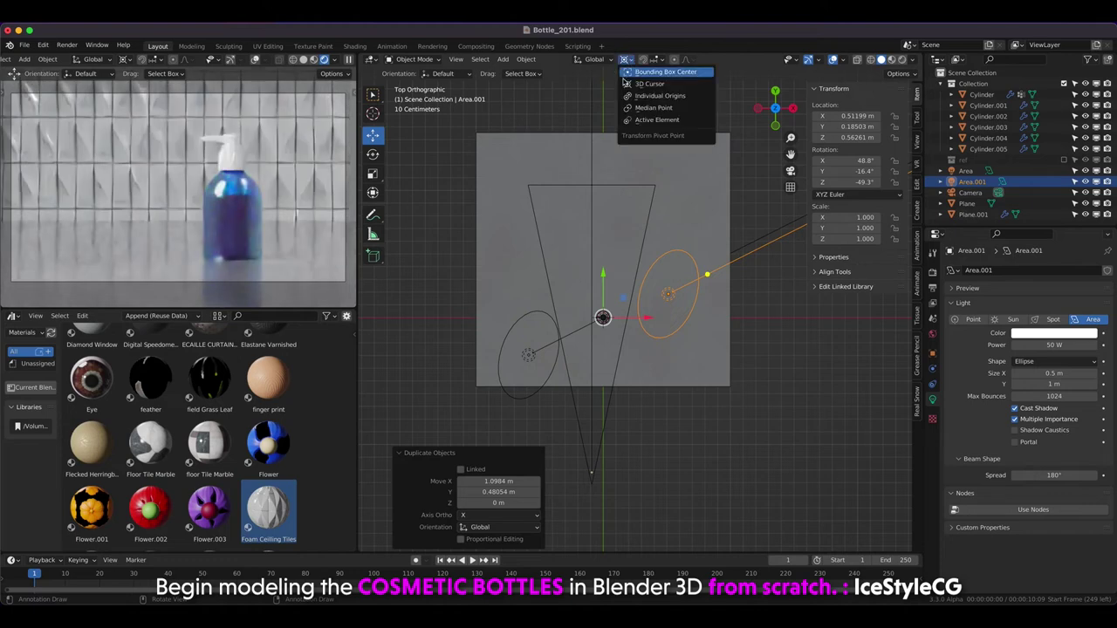
pyautogui.hotkey('ctrl', 'z')
pyautogui.hotkey('shift', 'd')
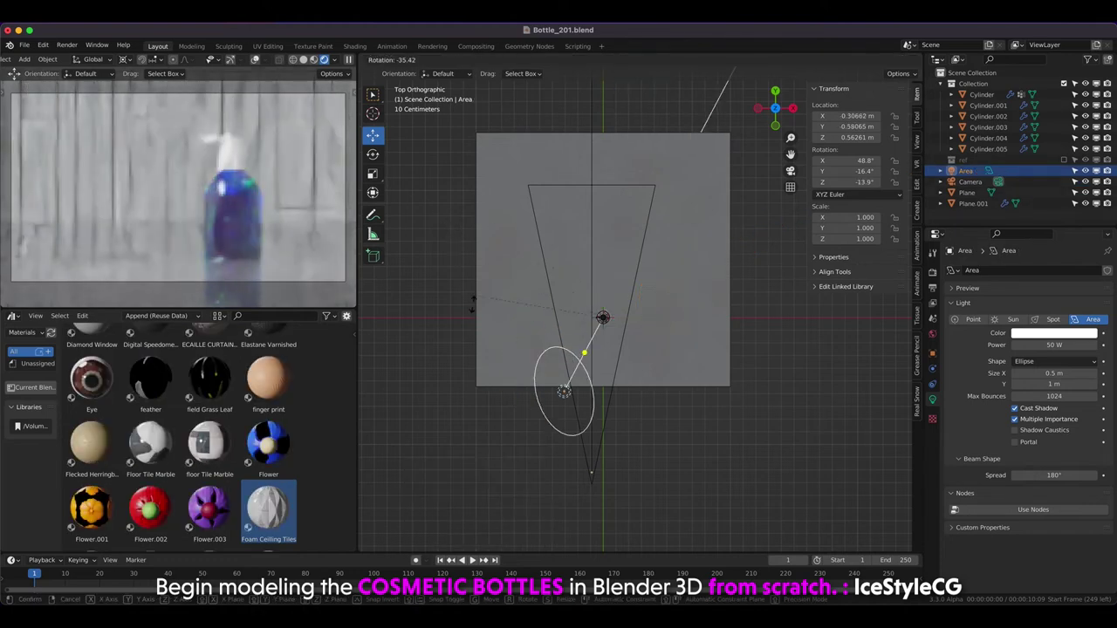
pyautogui.press('Escape')
pyautogui.press('r')
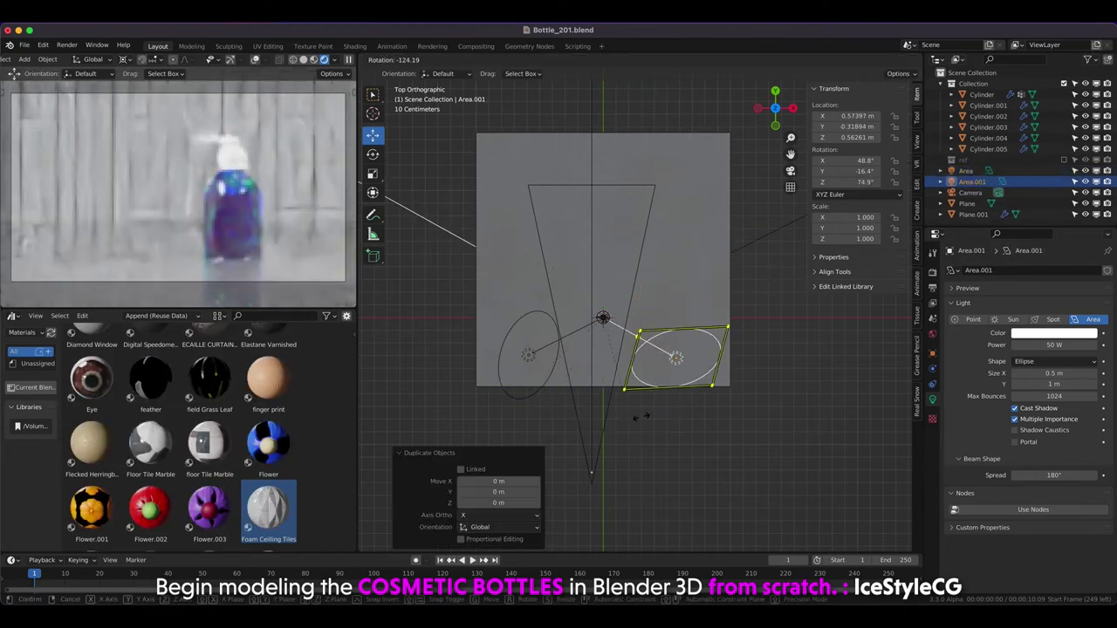
pyautogui.click(689, 314)
# Re-angle Area.001 again, switch to Local orientation, and move it toward the tiled backdrop.
pyautogui.press('KP_1')
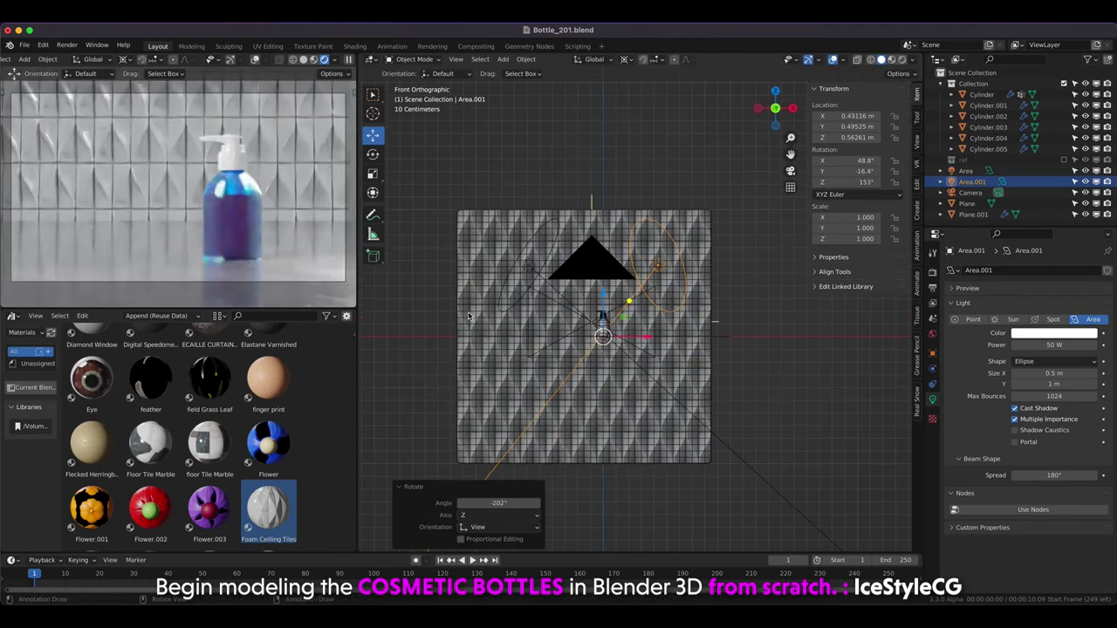
pyautogui.press('r')
pyautogui.click(562, 298)
pyautogui.press('KP_7')
pyautogui.click(593, 59)
pyautogui.click(594, 103)
pyautogui.moveTo(602, 174); pyautogui.dragTo(610, 288, button='middle')
pyautogui.press('g')
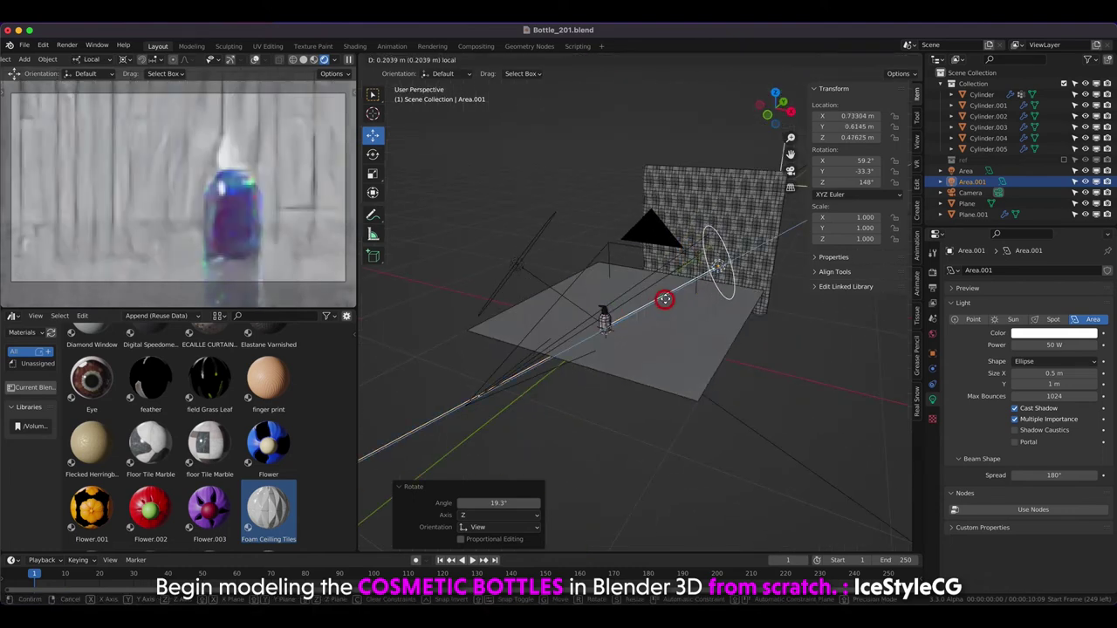
pyautogui.click(678, 292)
pyautogui.click(522, 175)
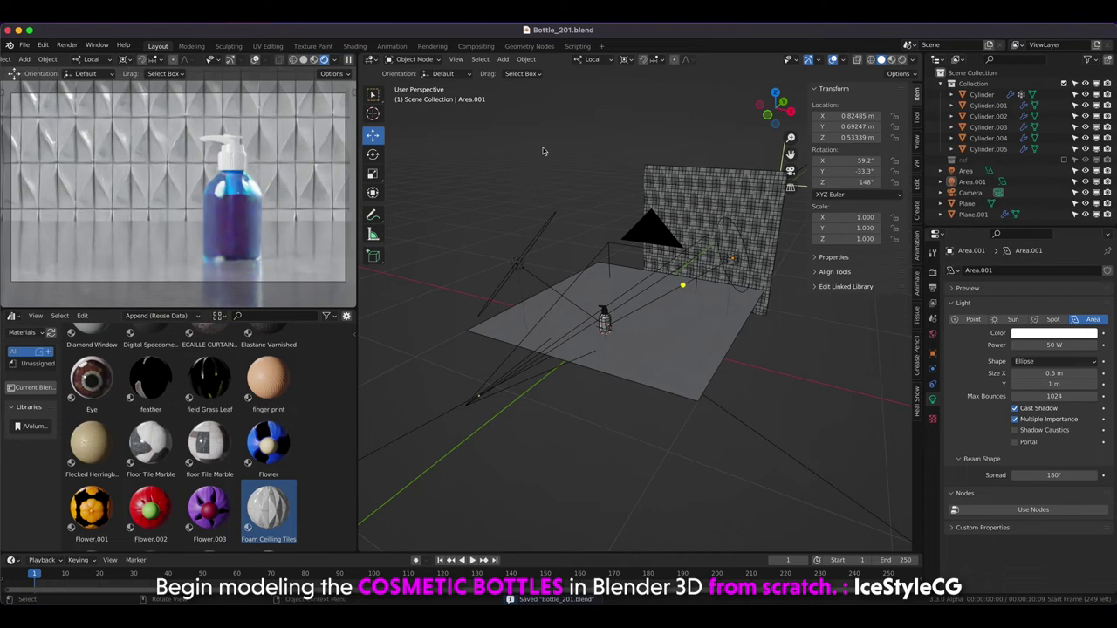
# Review the Render, Output and View Layer pass settings in the properties.
pyautogui.click(932, 272)
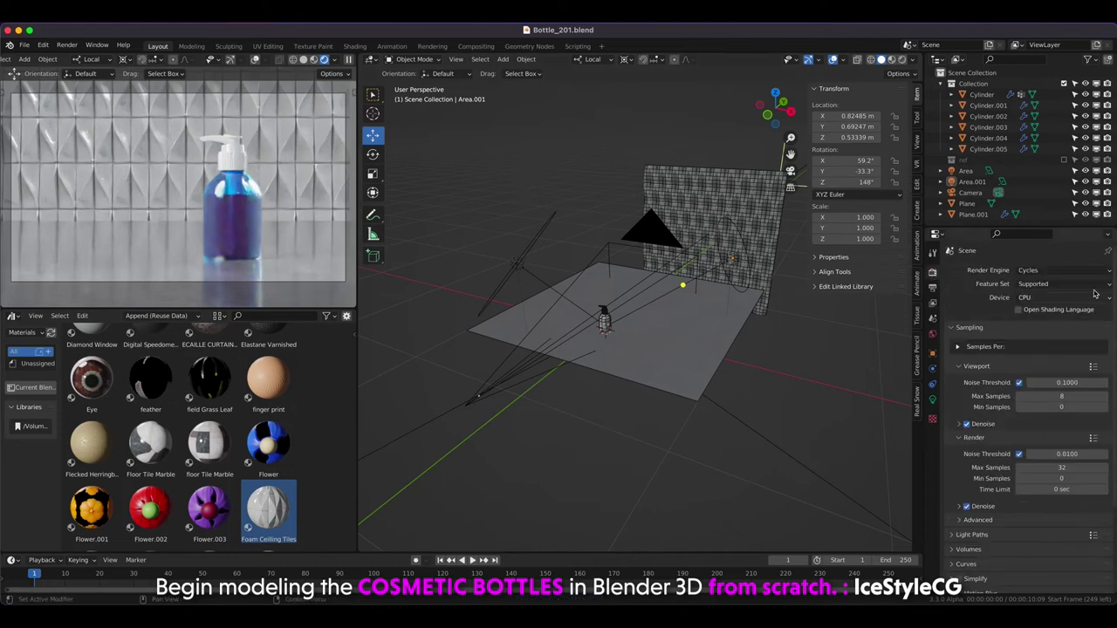
pyautogui.click(933, 287)
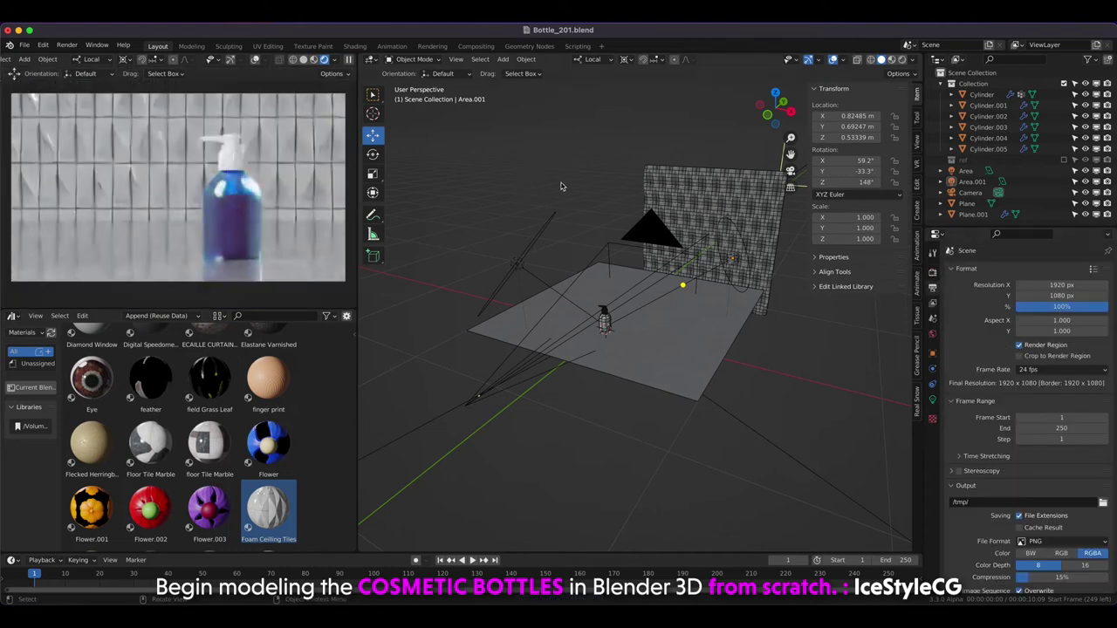
pyautogui.scroll(-2, 1114, 334)
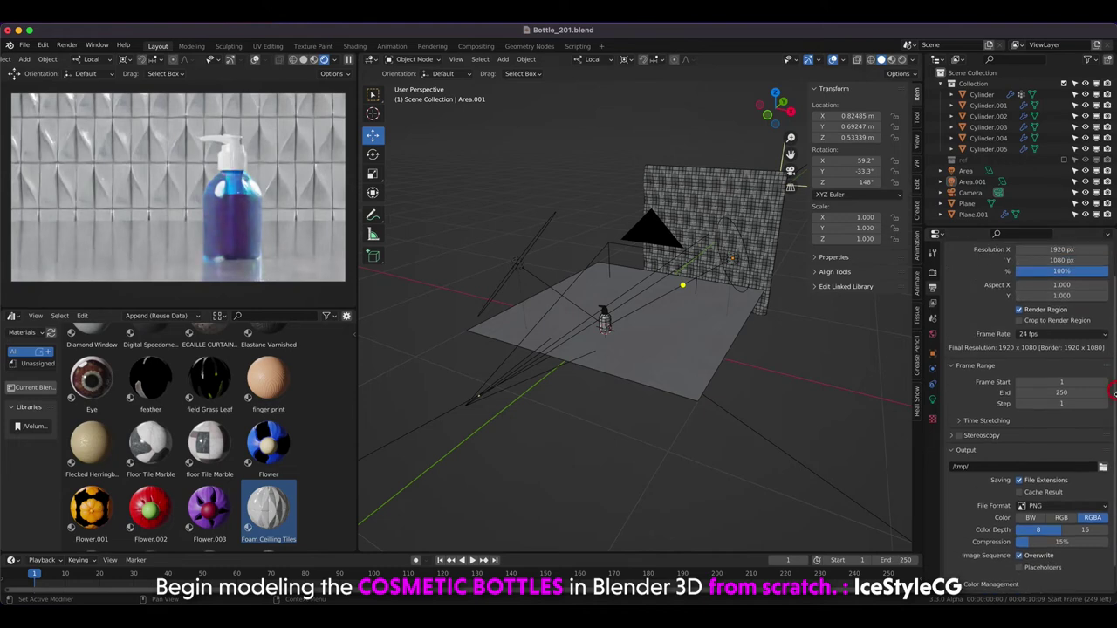
pyautogui.scroll(2, 1047, 366)
pyautogui.click(933, 304)
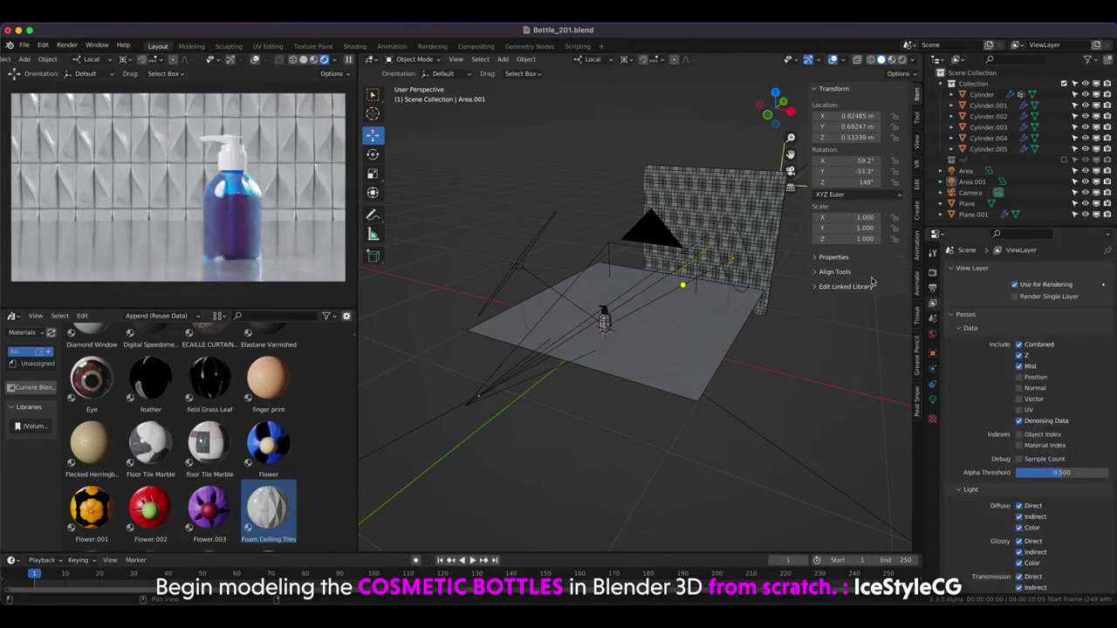
# Recheck sampling and output settings, then render the 1920×1080 Cycles frame at 32 samples.
pyautogui.click(933, 274)
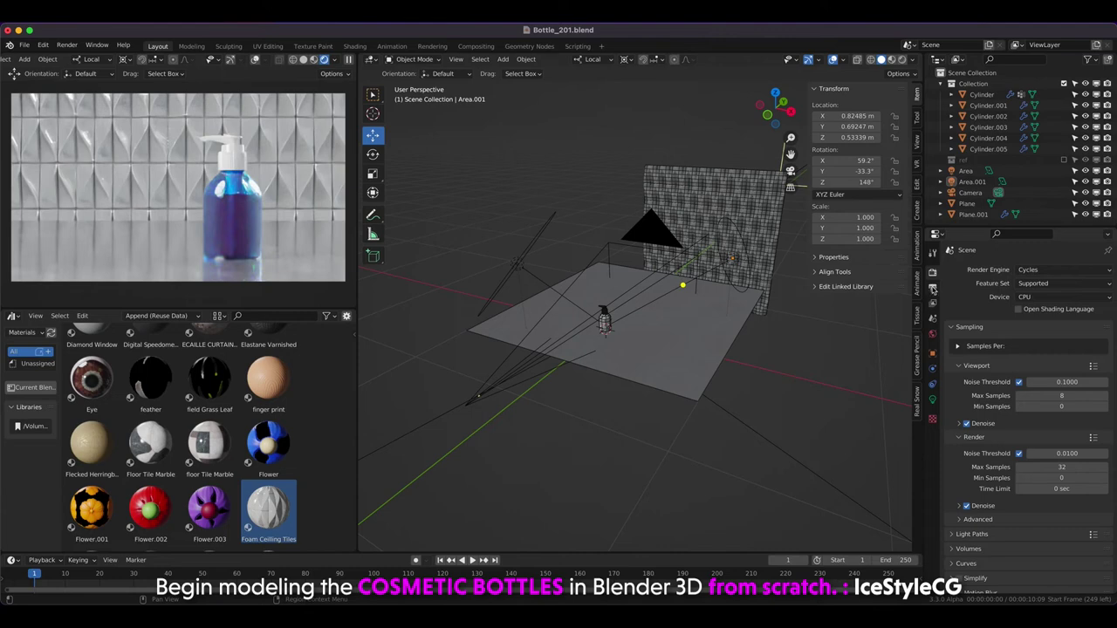
pyautogui.click(933, 289)
pyautogui.press('F12')
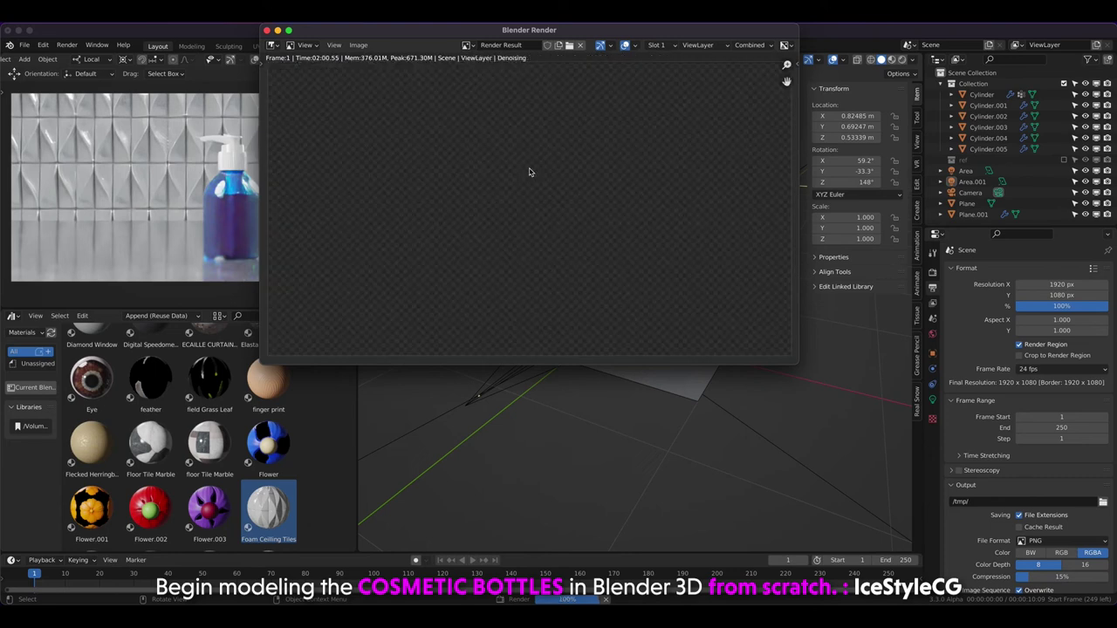
pyautogui.moveTo(445, 35)
pyautogui.mouseDown()
pyautogui.moveTo(483, 123)
pyautogui.moveTo(507, 133)
pyautogui.mouseUp()
# In Compositing, enable Use Nodes, add a Viewer node and turn on the Backdrop.
pyautogui.click(476, 46)
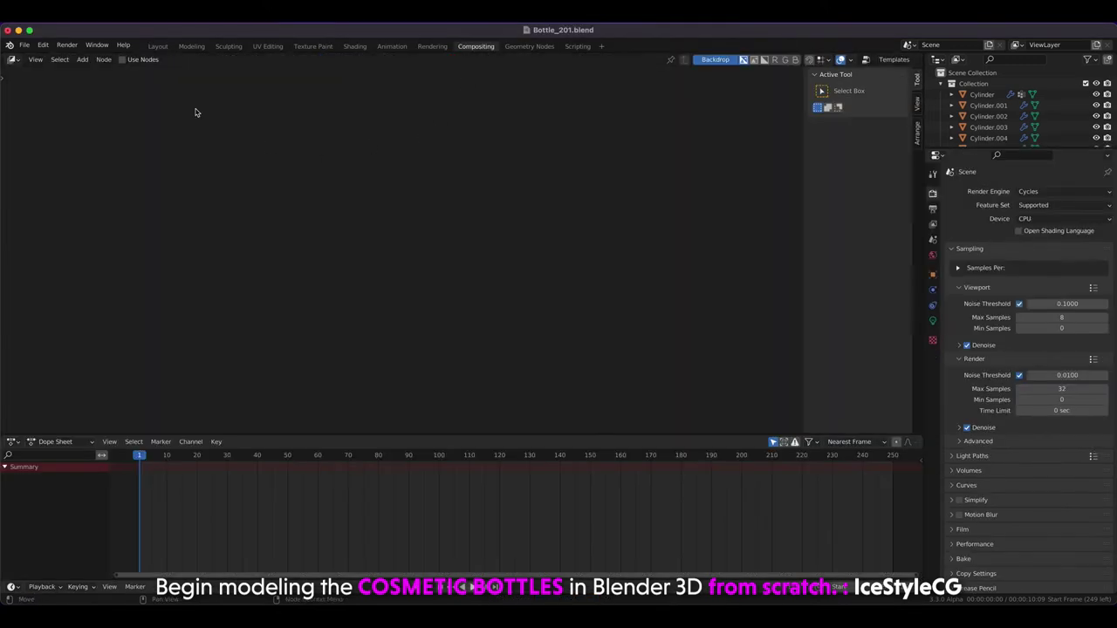
pyautogui.click(121, 61)
pyautogui.moveTo(9, 434); pyautogui.dragTo(10, 515)
pyautogui.press('Home')
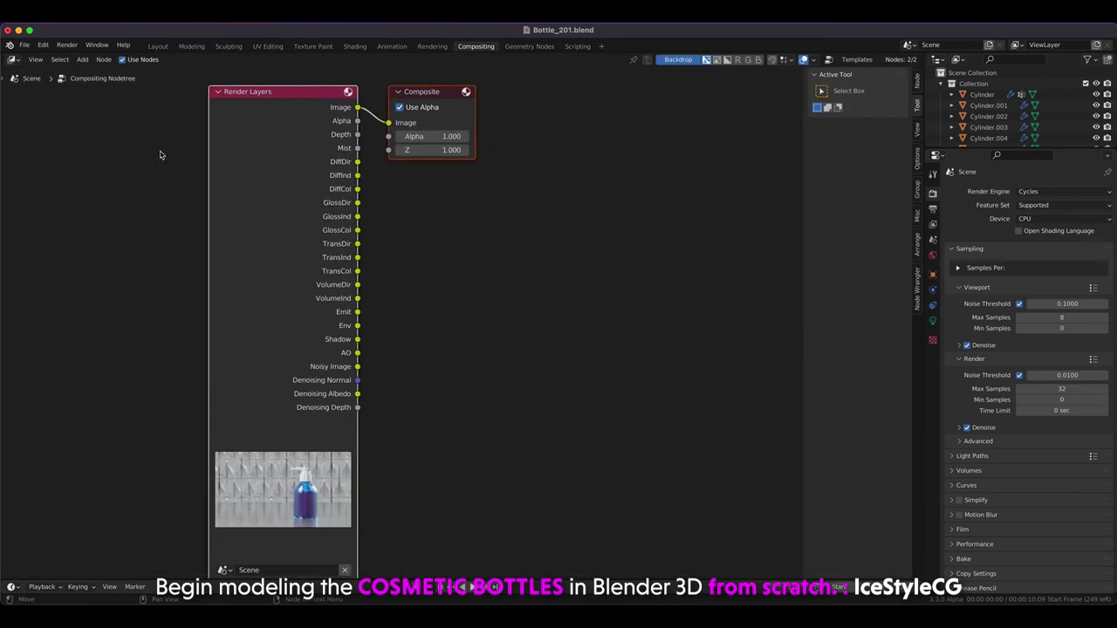
pyautogui.keyDown('ctrl'); pyautogui.keyDown('shift'); pyautogui.click(268, 129); pyautogui.keyUp('shift'); pyautogui.keyUp('ctrl')
pyautogui.click(917, 129)
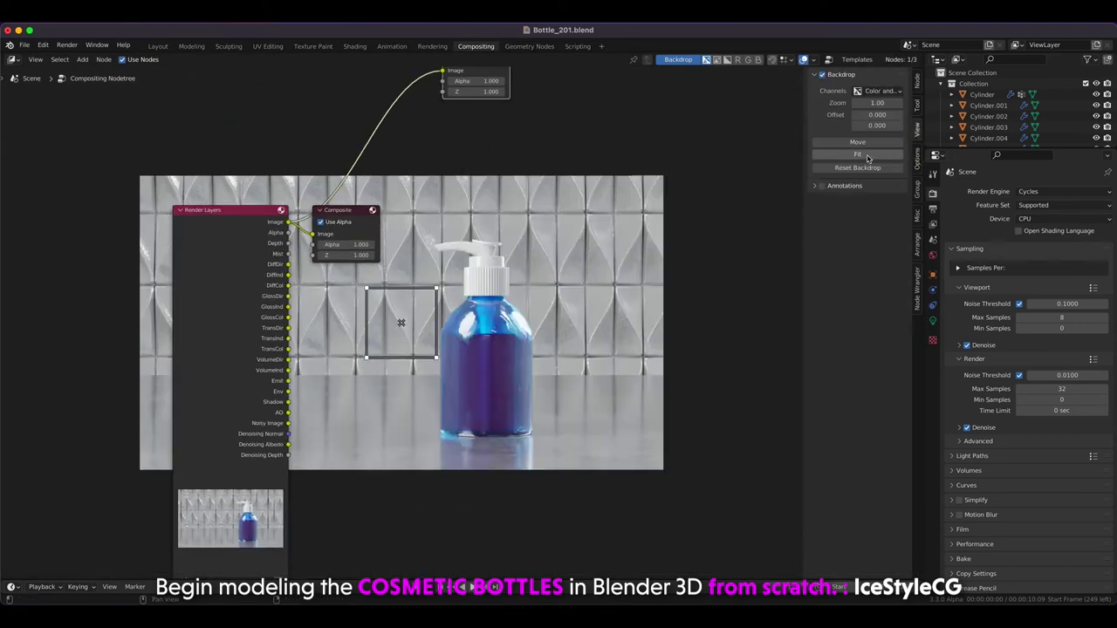
pyautogui.click(857, 153)
pyautogui.press('Home')
# Place the Viewer beside the Composite node and link the Mist output to it.
pyautogui.moveTo(363, 123); pyautogui.dragTo(721, 180)
pyautogui.moveTo(229, 287); pyautogui.dragTo(717, 256)
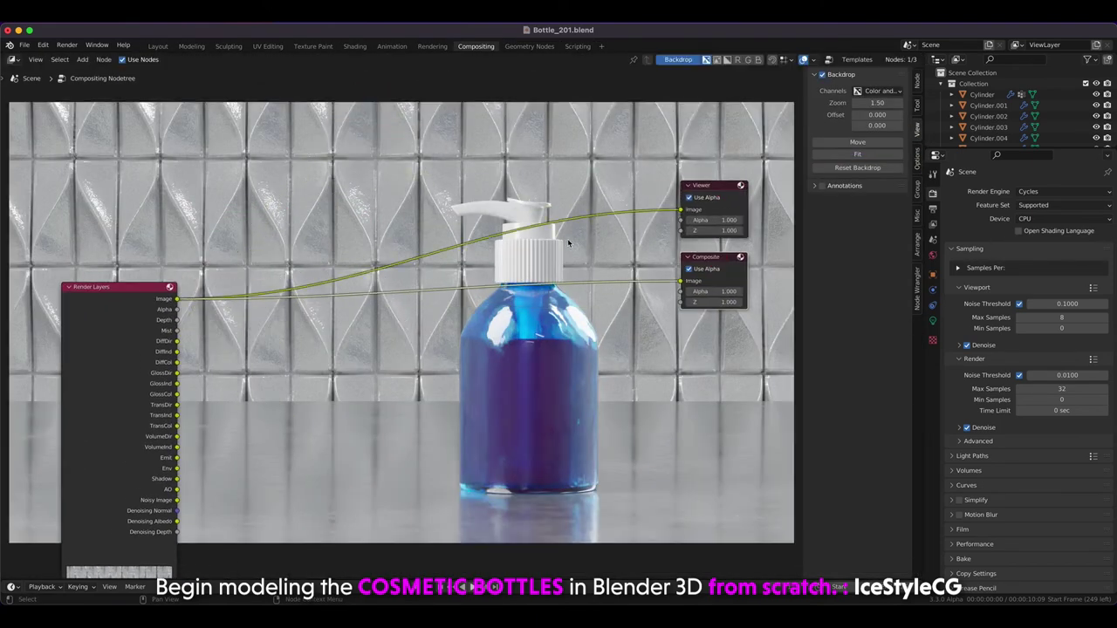
pyautogui.press('n')
pyautogui.press('Home')
pyautogui.keyDown('shift'); pyautogui.scroll(-1, 305, 200); pyautogui.keyUp('shift')
pyautogui.keyDown('ctrl'); pyautogui.keyDown('shift'); pyautogui.click(168, 241); pyautogui.keyUp('shift'); pyautogui.keyUp('ctrl')
pyautogui.keyDown('ctrl'); pyautogui.keyDown('shift'); pyautogui.click(168, 241); pyautogui.keyUp('shift'); pyautogui.keyUp('ctrl')
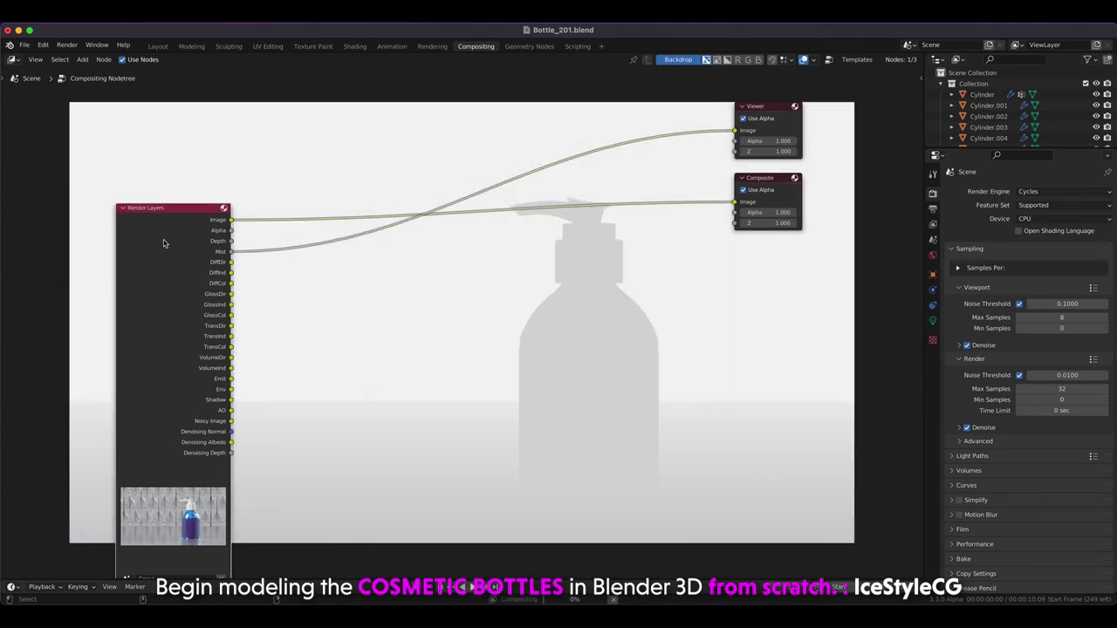
# Return to the Layout workspace and select the camera.
pyautogui.click(157, 46)
pyautogui.moveTo(242, 145)
pyautogui.mouseDown(button='middle')
pyautogui.moveTo(473, 270)
pyautogui.moveTo(445, 322)
pyautogui.mouseUp(button='middle')
pyautogui.click(445, 321)
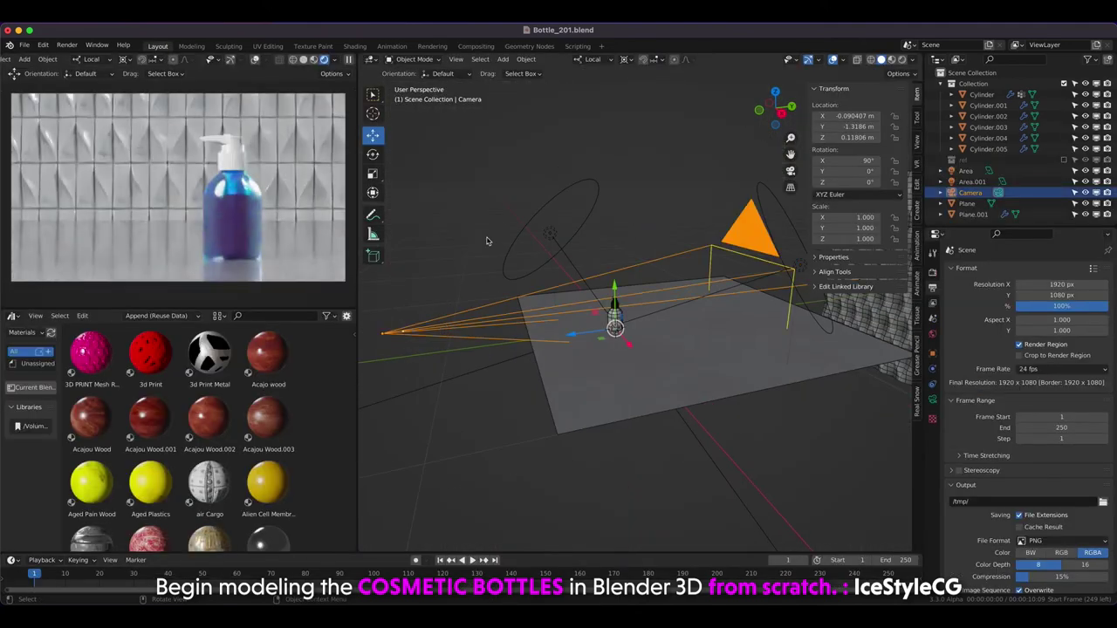
# Add a Plain Axes empty at the origin and rename it Focus.
pyautogui.hotkey('shift', 'a')
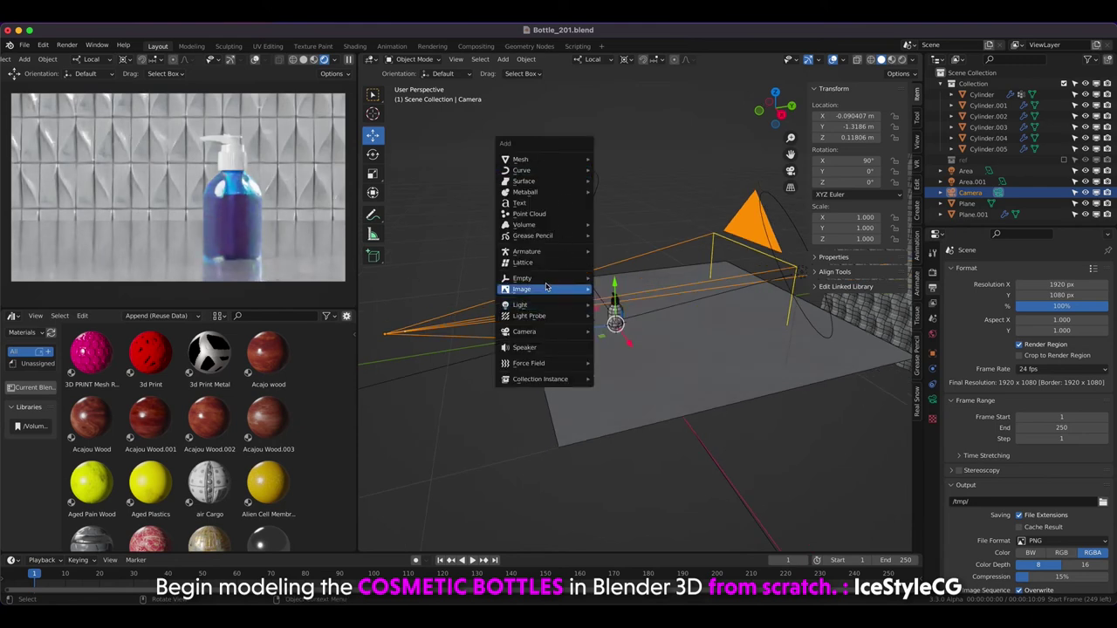
pyautogui.click(628, 281)
pyautogui.click(933, 353)
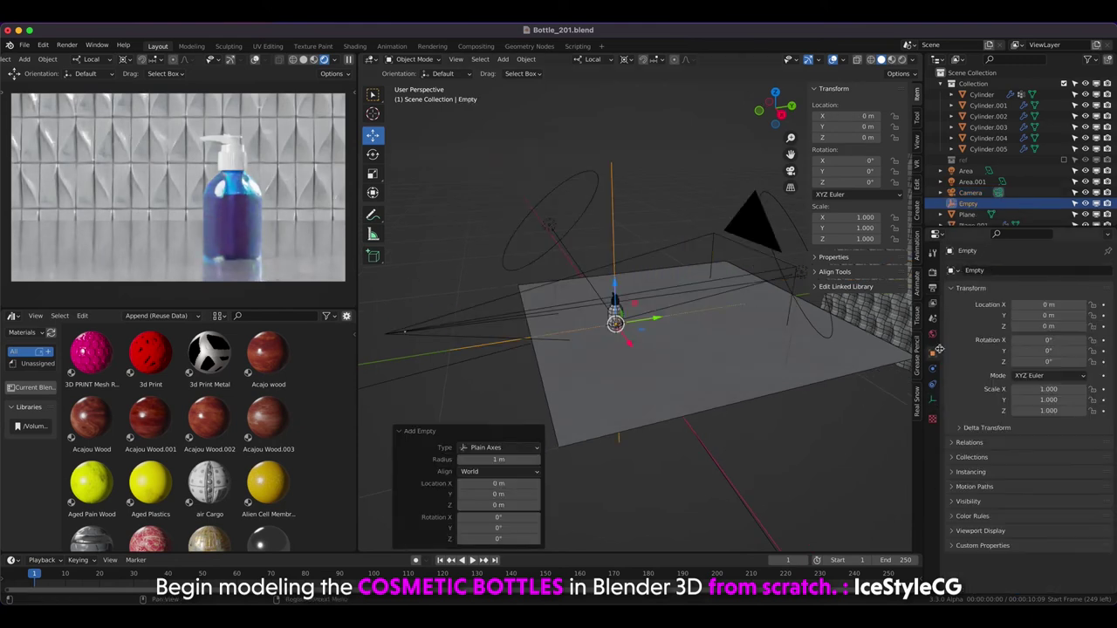
pyautogui.write('cus')
pyautogui.press('Return')
# Enable the camera's depth of field with Focus as focus object and F-Stop 8.0.
pyautogui.click(488, 198)
pyautogui.moveTo(488, 197); pyautogui.dragTo(545, 241, button='middle')
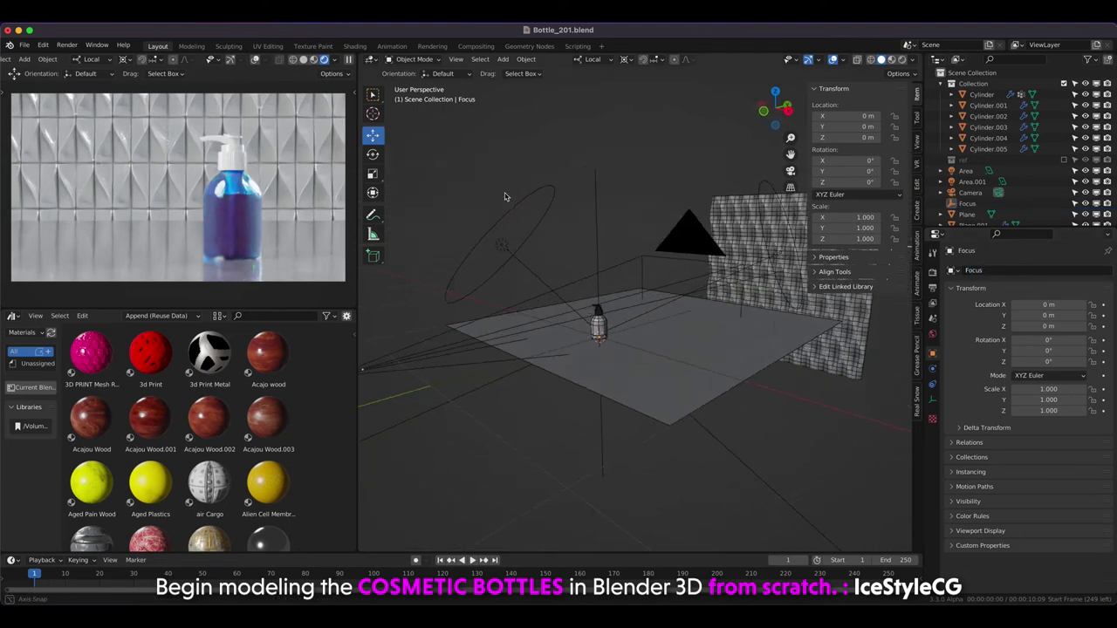
pyautogui.click(494, 305)
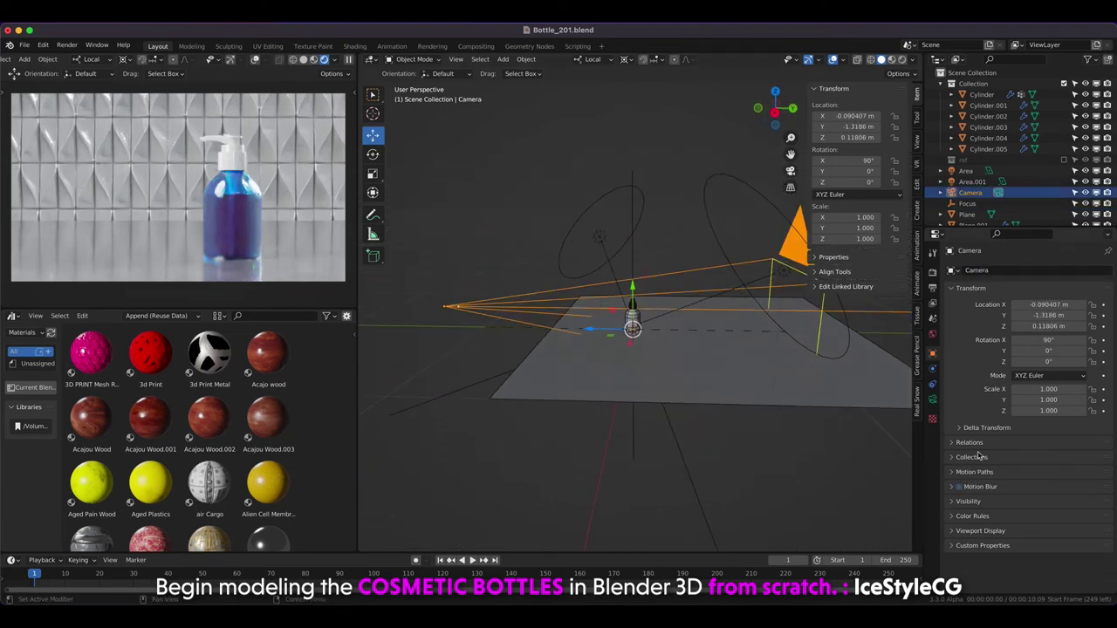
pyautogui.click(933, 401)
pyautogui.scroll(-5, 959, 426)
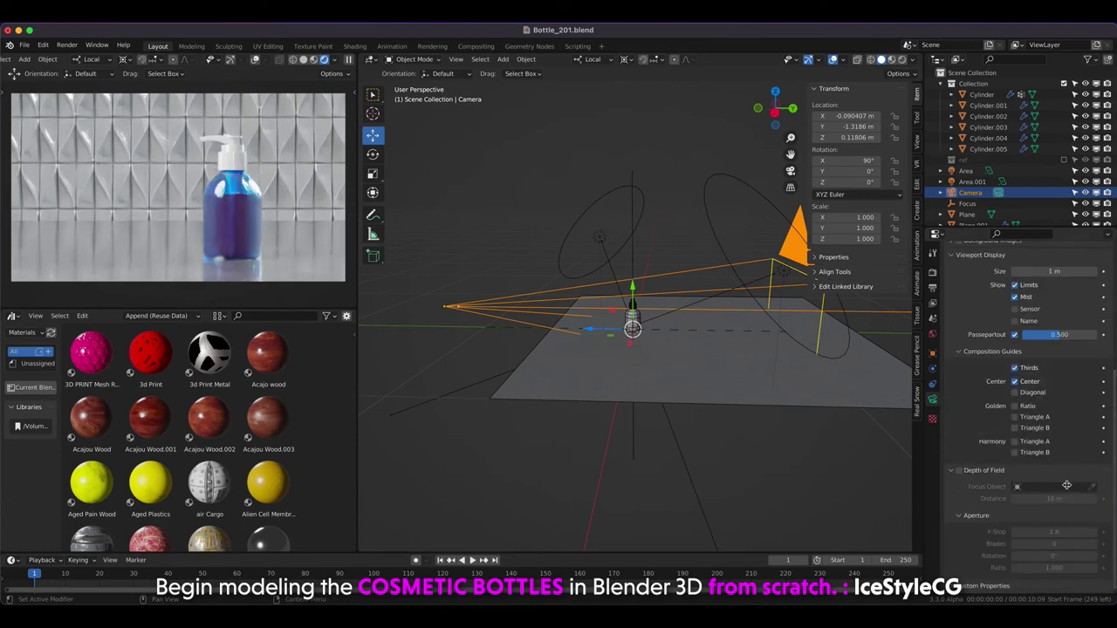
pyautogui.click(959, 470)
pyautogui.click(1065, 487)
pyautogui.write('focus')
pyautogui.press('Return')
pyautogui.doubleClick(1054, 531)
pyautogui.write('8')
pyautogui.press('Return')
# Save the file and select the bottle body Cylinder.003.
pyautogui.hotkey('ctrl', 's')
pyautogui.click(551, 153)
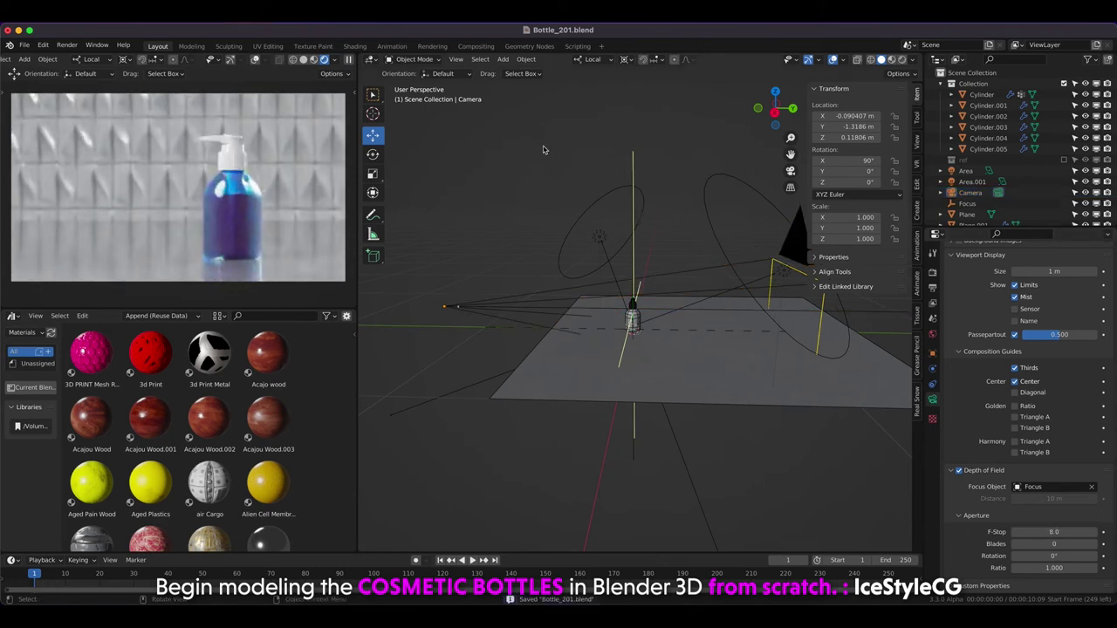
pyautogui.click(236, 213)
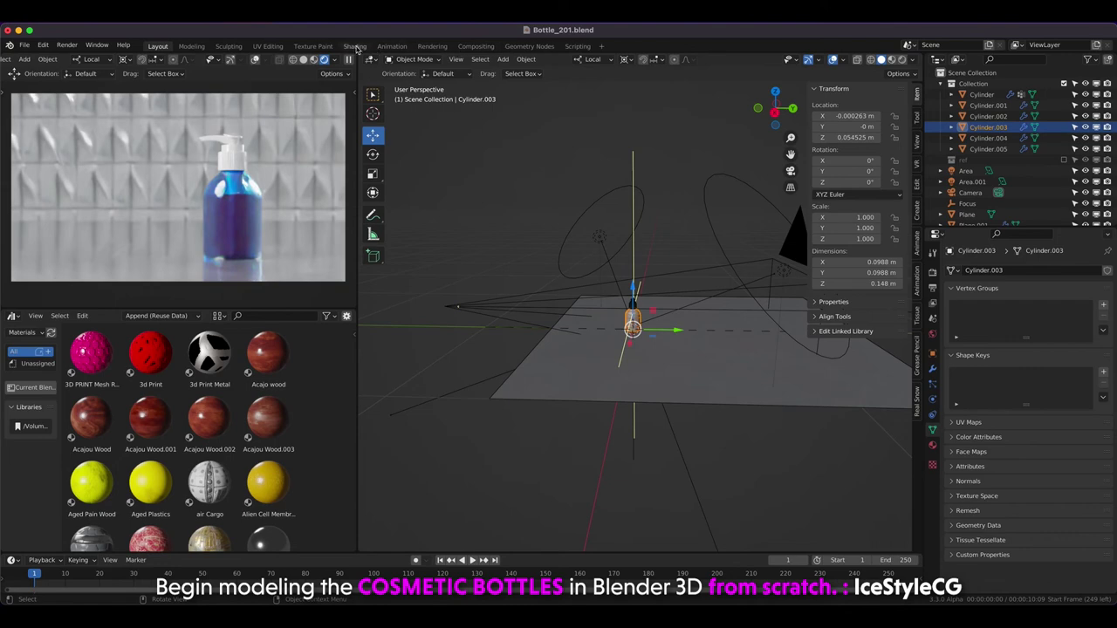
# In the Shading workspace, name the bottle's material GlassBottle.
pyautogui.click(354, 46)
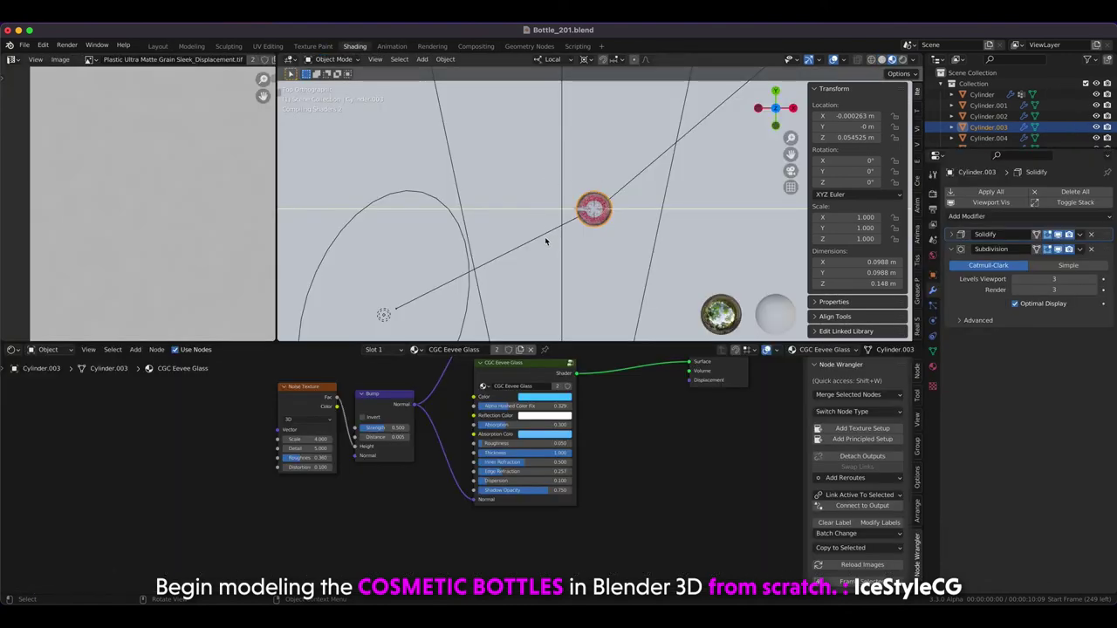
pyautogui.moveTo(546, 241); pyautogui.dragTo(541, 194, button='middle')
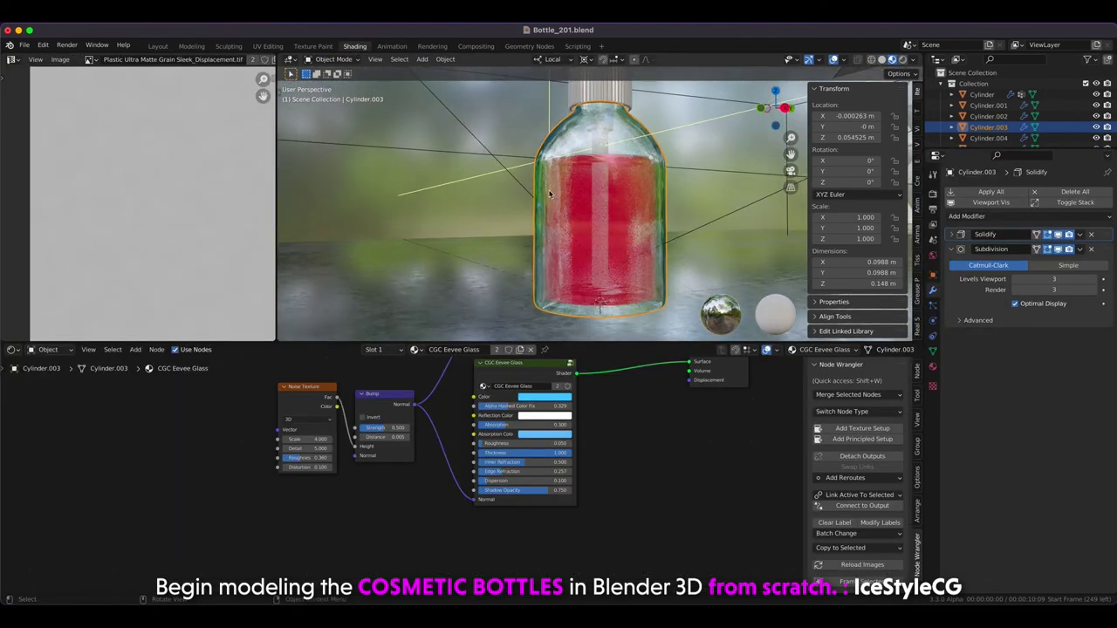
pyautogui.moveTo(503, 415); pyautogui.dragTo(483, 486, button='middle')
pyautogui.click(932, 367)
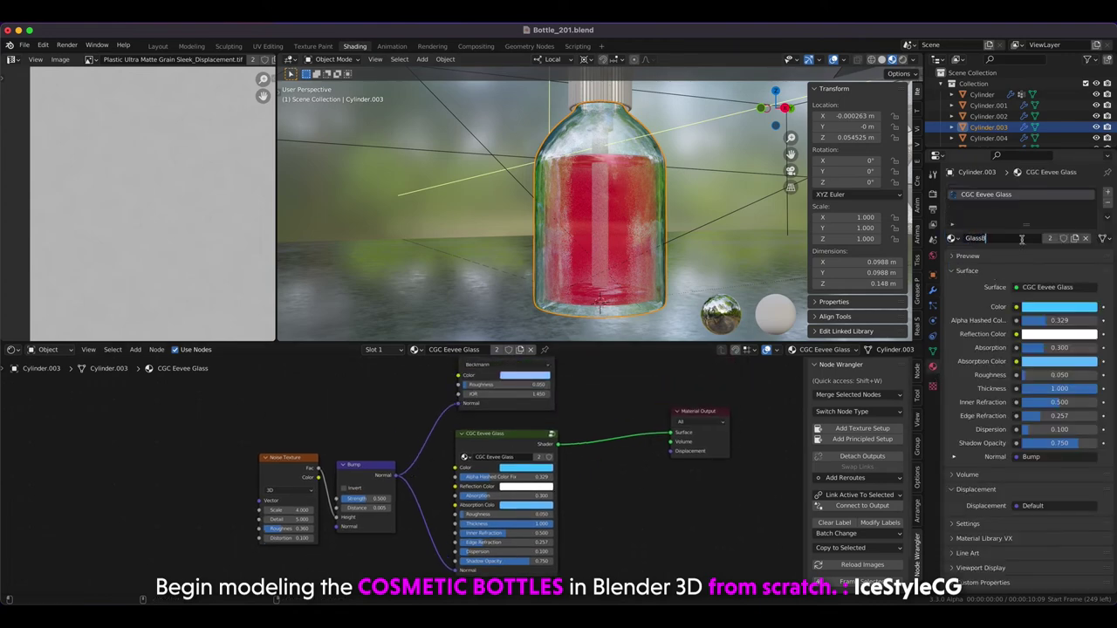
pyautogui.write('ottle')
pyautogui.press('Return')
# Make the glass and absorption colours dark red and raise Absorption to 0.500.
pyautogui.click(1044, 307)
pyautogui.click(1034, 217)
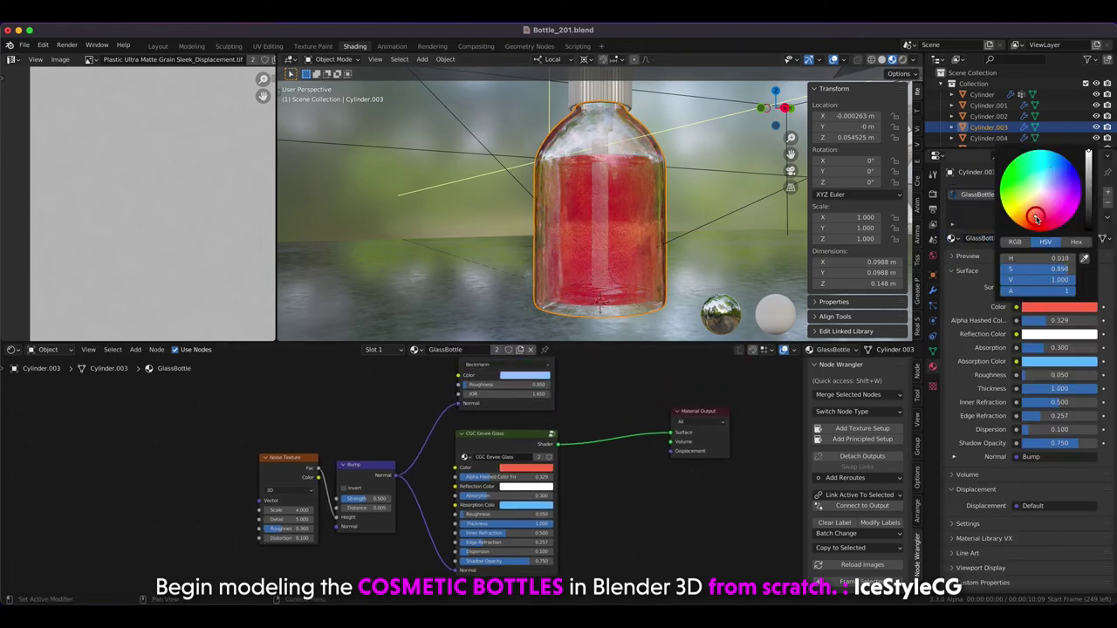
pyautogui.moveTo(1091, 189); pyautogui.dragTo(1089, 200)
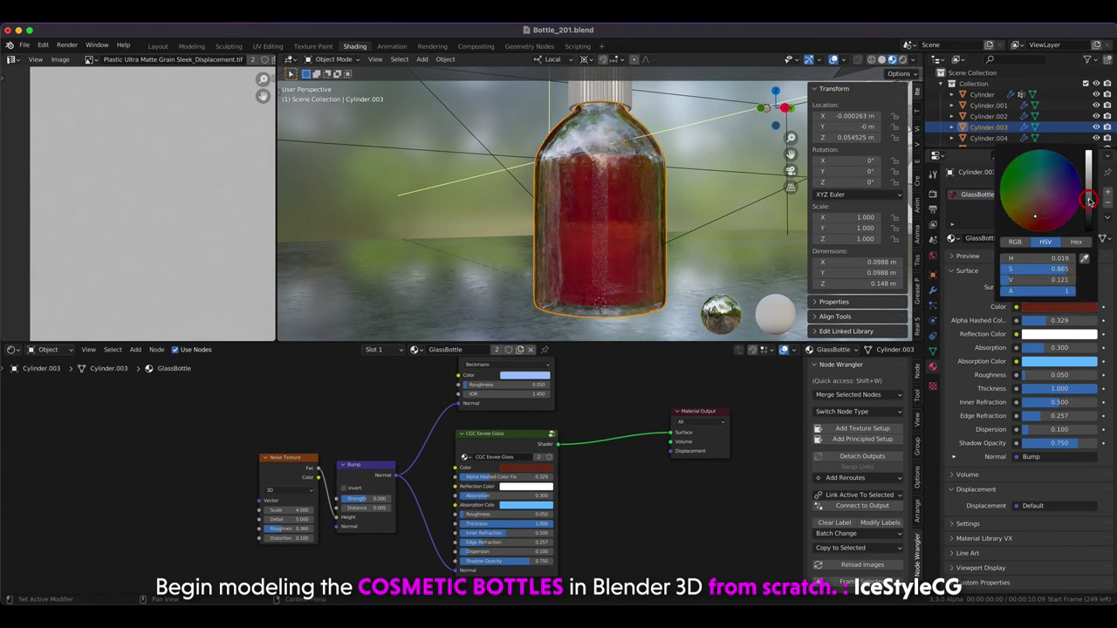
pyautogui.moveTo(541, 155); pyautogui.dragTo(515, 128, button='middle')
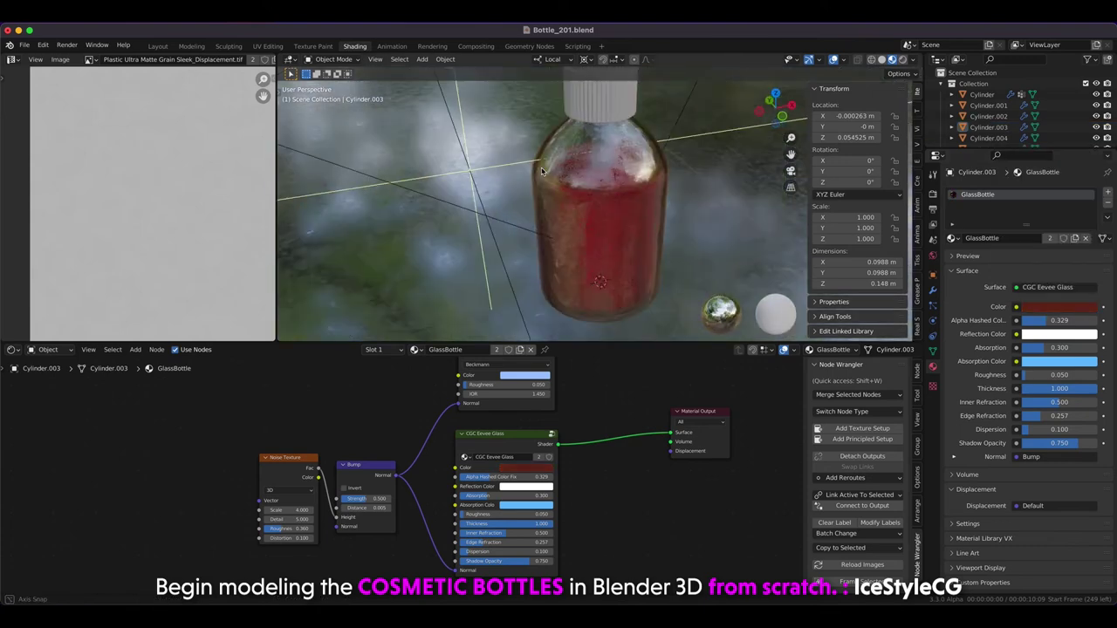
pyautogui.click(1057, 361)
pyautogui.click(1085, 314)
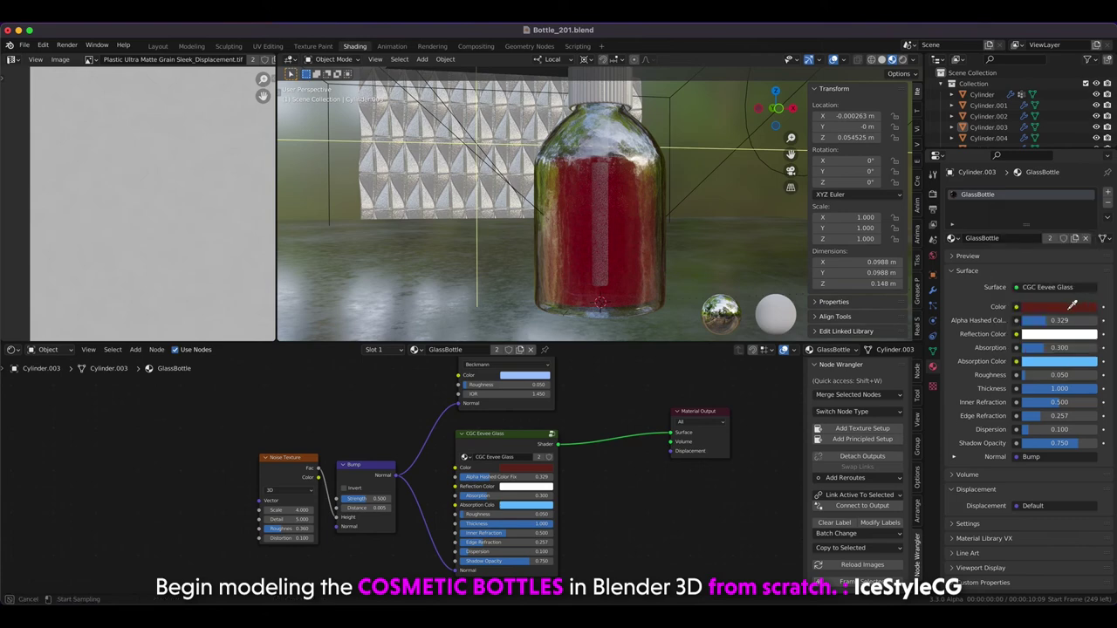
pyautogui.click(1069, 308)
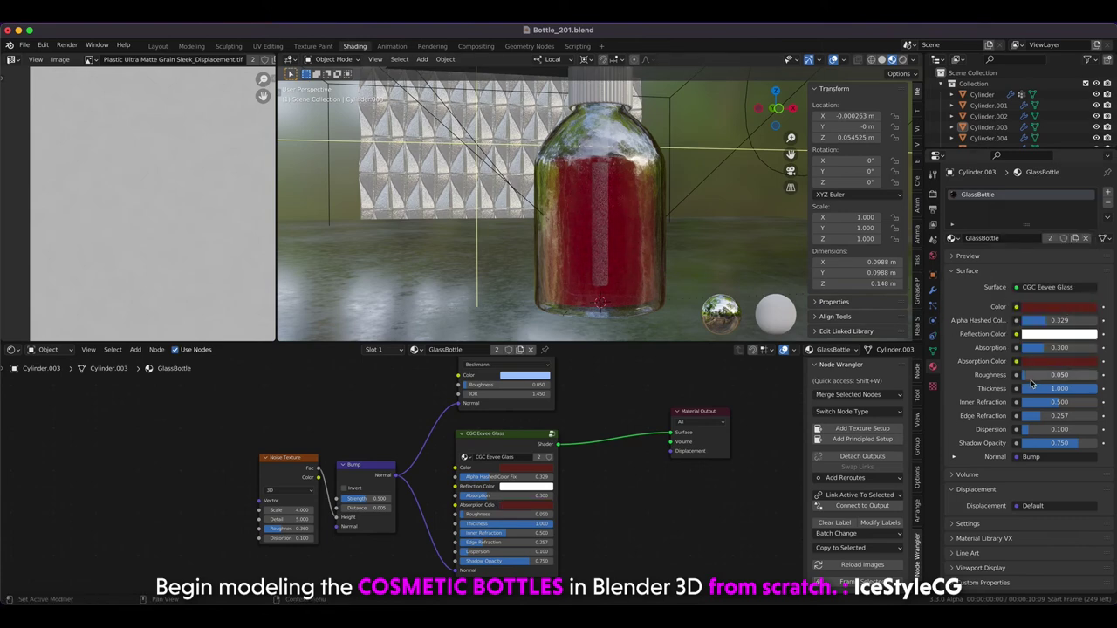
pyautogui.moveTo(1031, 349); pyautogui.dragTo(1046, 351)
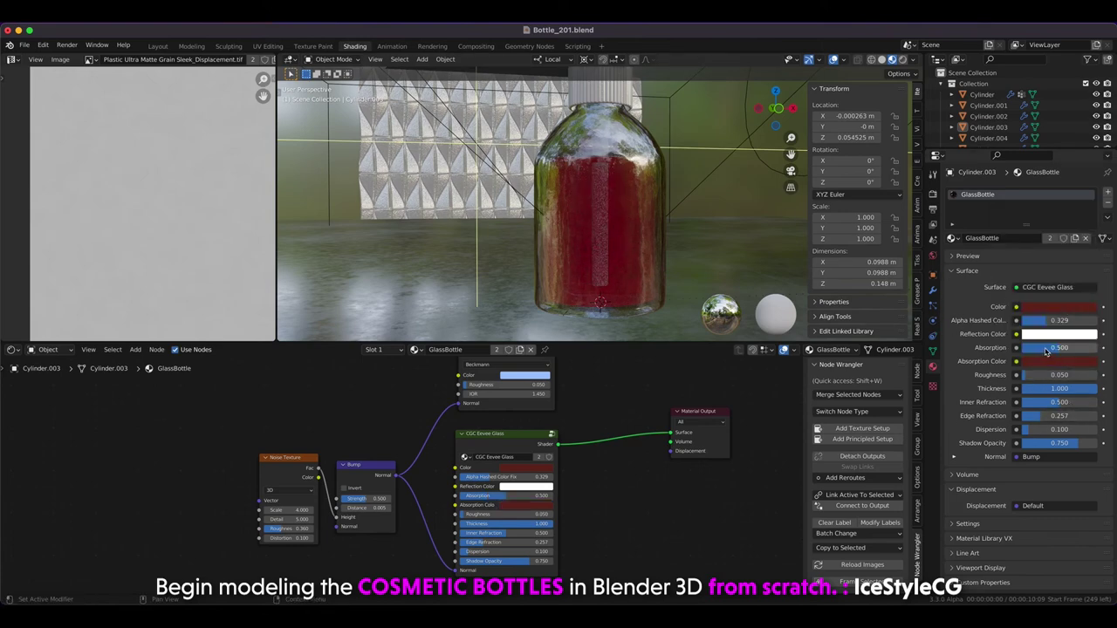
# Select the liquid object Cylinder.004 and open its Color picker.
pyautogui.moveTo(523, 148)
pyautogui.mouseDown(button='middle')
pyautogui.moveTo(550, 185)
pyautogui.moveTo(572, 187)
pyautogui.mouseUp(button='middle')
pyautogui.click(580, 189)
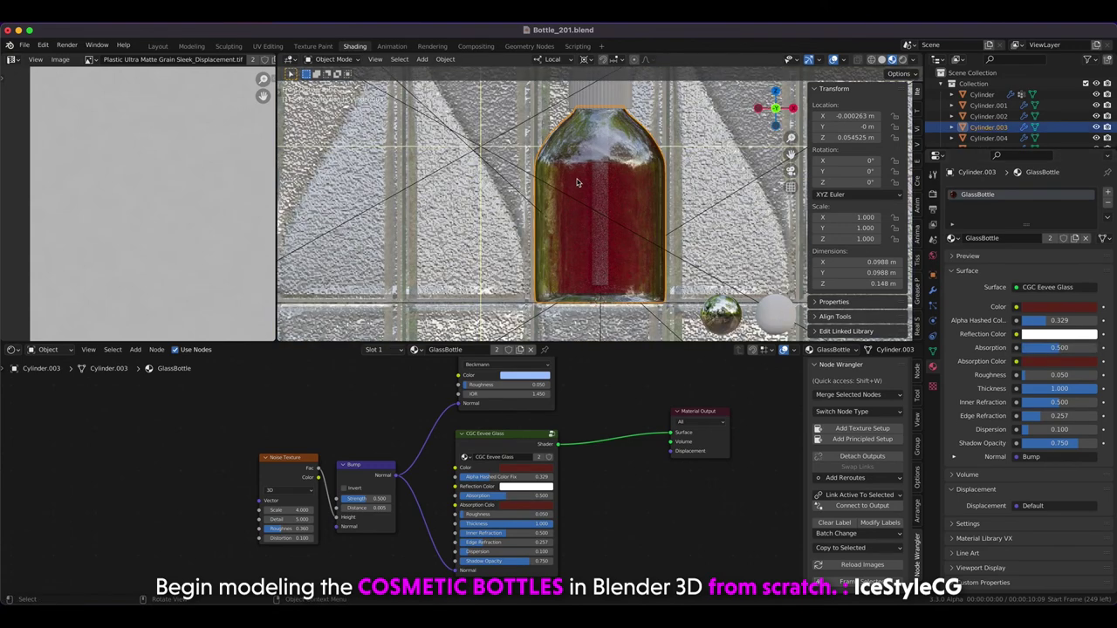
pyautogui.click(988, 138)
pyautogui.click(1046, 307)
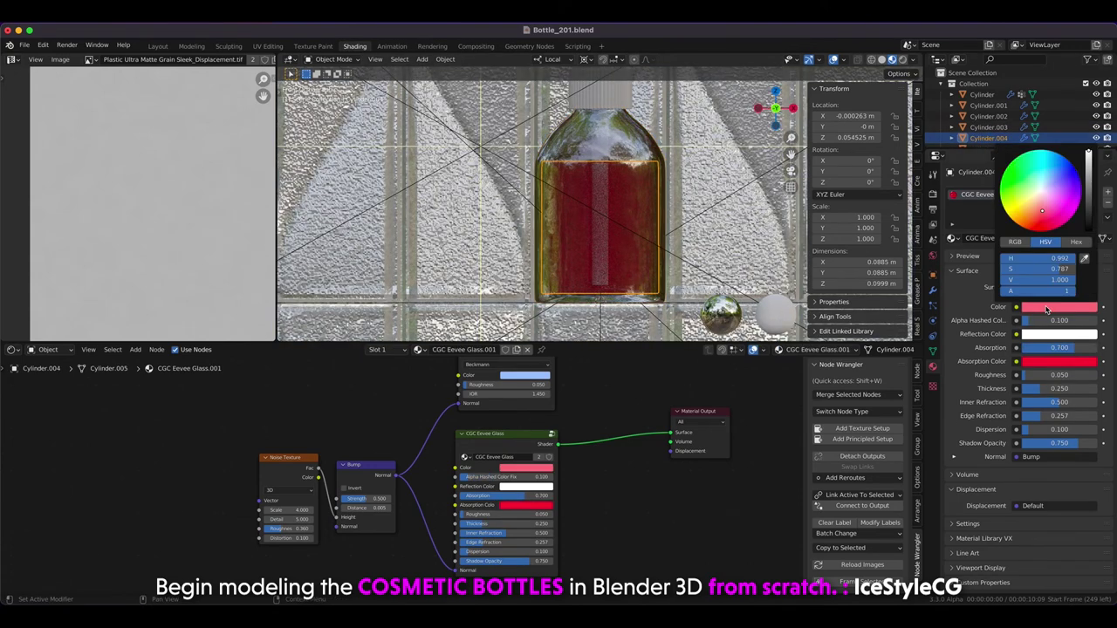
# Darken the liquid colour to deep red and brighten its Absorption Color to orange-red.
pyautogui.moveTo(1055, 227); pyautogui.dragTo(1038, 223)
pyautogui.moveTo(1088, 166); pyautogui.dragTo(1089, 196)
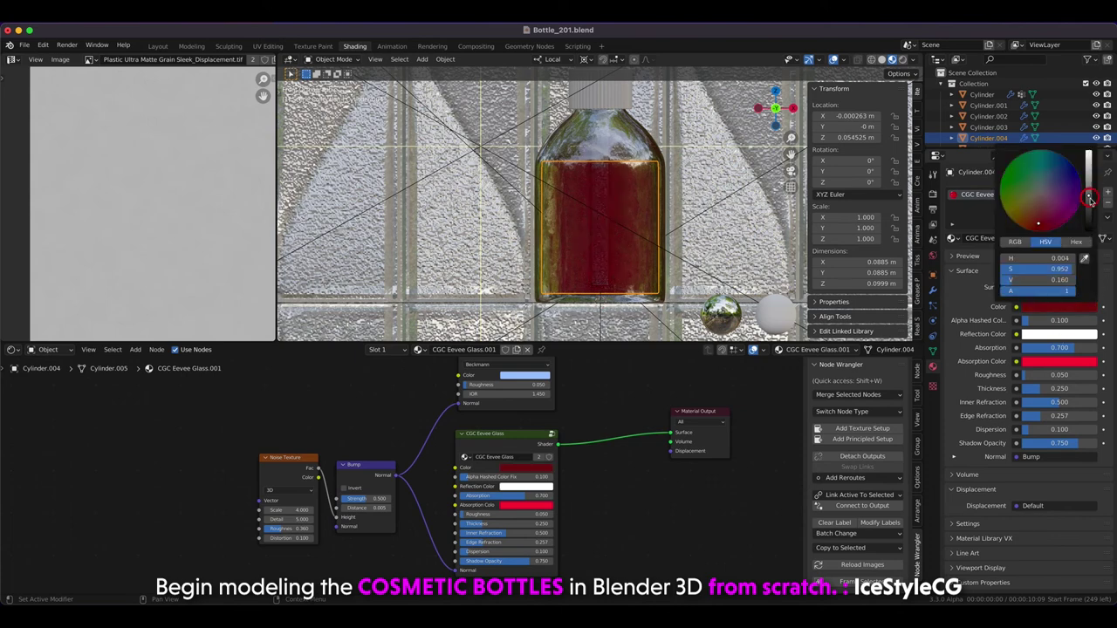
pyautogui.click(1058, 361)
pyautogui.moveTo(1088, 261); pyautogui.dragTo(1088, 210)
pyautogui.moveTo(1040, 276); pyautogui.dragTo(1036, 281)
# Adjust the glass bottle Cylinder.003's Color and raise its Absorption to 0.600.
pyautogui.click(988, 127)
pyautogui.moveTo(489, 157)
pyautogui.mouseDown(button='middle')
pyautogui.moveTo(451, 203)
pyautogui.moveTo(469, 197)
pyautogui.mouseUp(button='middle')
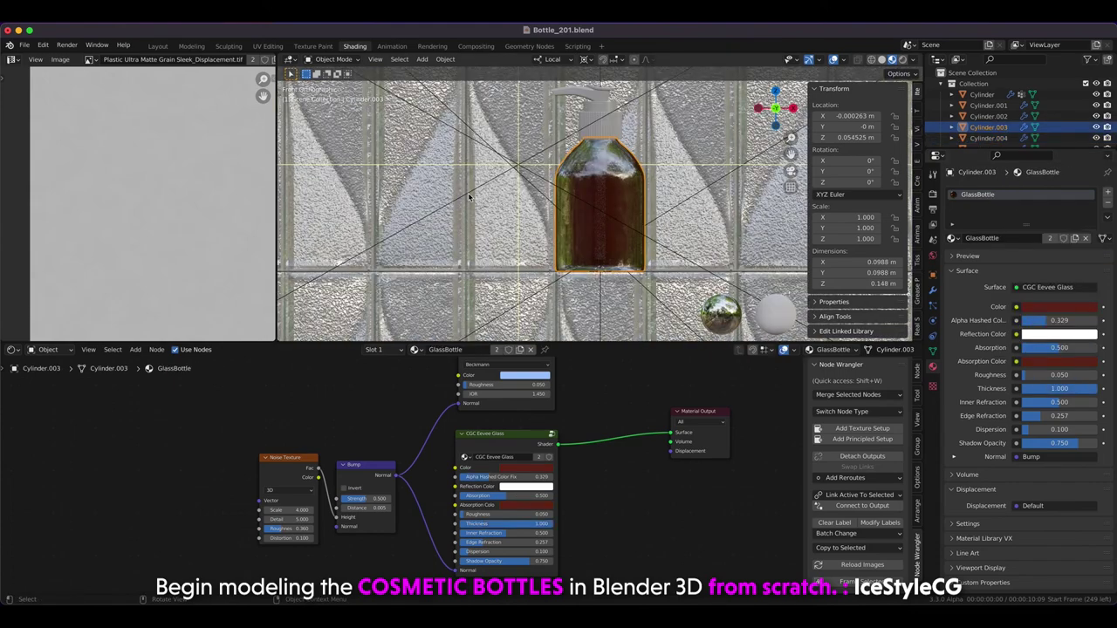
pyautogui.moveTo(608, 225); pyautogui.dragTo(625, 162, button='middle')
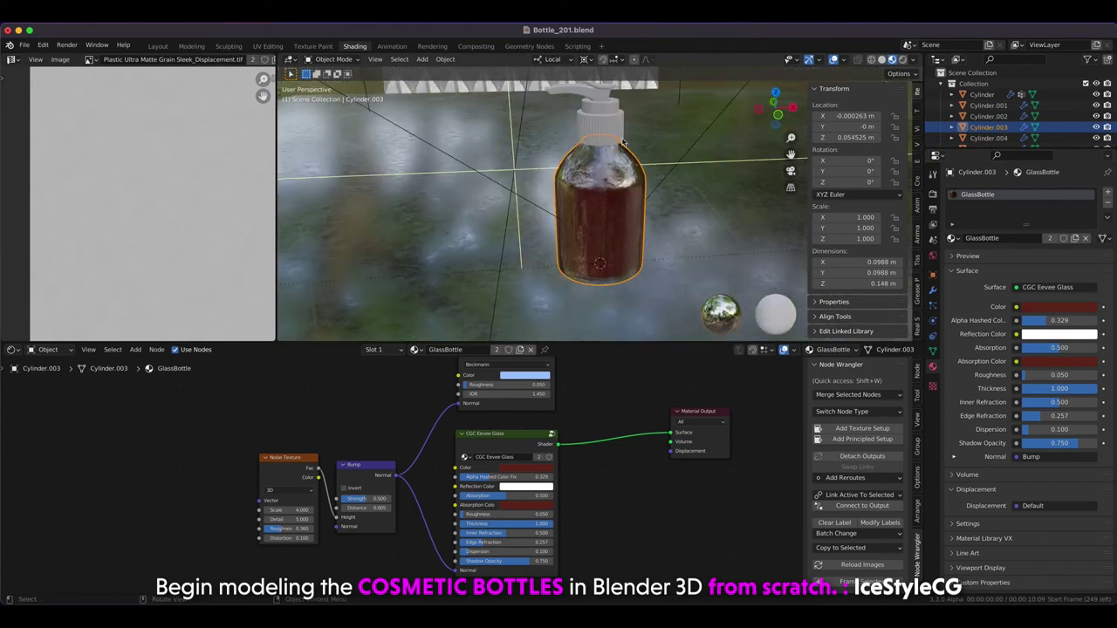
pyautogui.click(1057, 307)
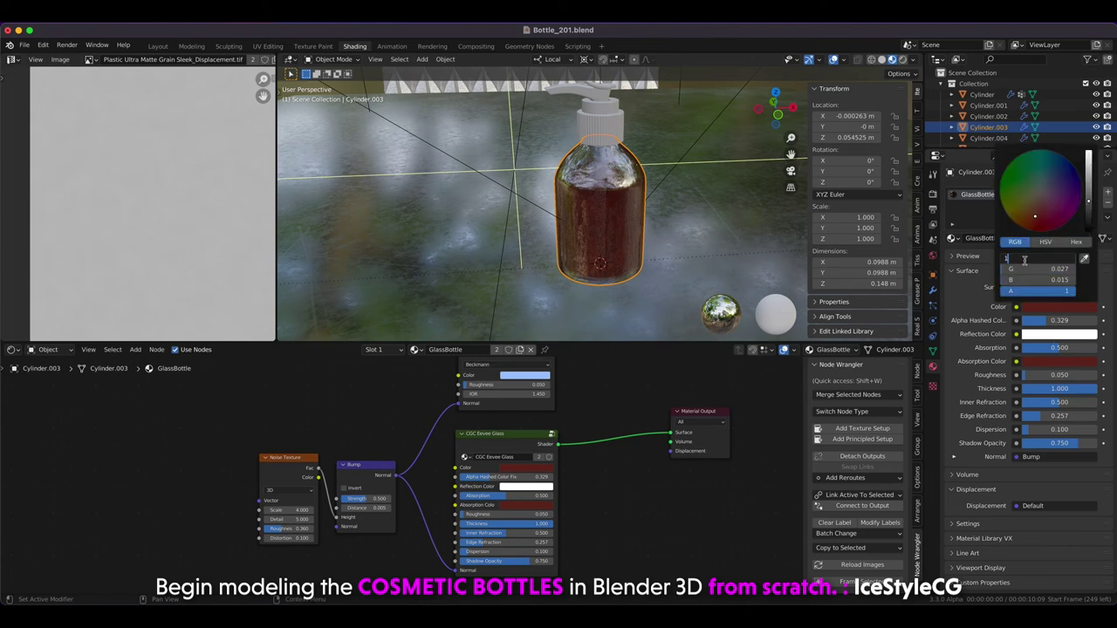
pyautogui.moveTo(1012, 275); pyautogui.dragTo(1074, 276)
pyautogui.moveTo(565, 186); pyautogui.dragTo(584, 161, button='middle')
pyautogui.moveTo(1057, 347); pyautogui.dragTo(1068, 348)
pyautogui.moveTo(585, 218); pyautogui.dragTo(605, 203, button='middle')
# Make the liquid's Color and Absorption Color a vivid bright pink.
pyautogui.click(989, 138)
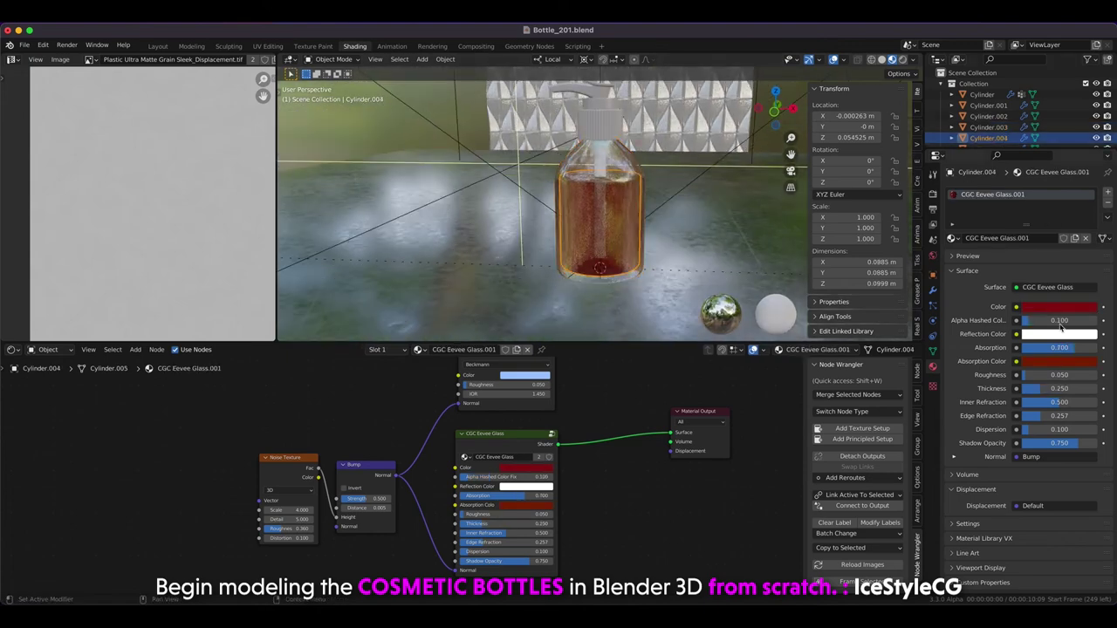
pyautogui.click(1050, 308)
pyautogui.click(1038, 214)
pyautogui.click(1041, 309)
pyautogui.click(1057, 361)
pyautogui.click(1048, 264)
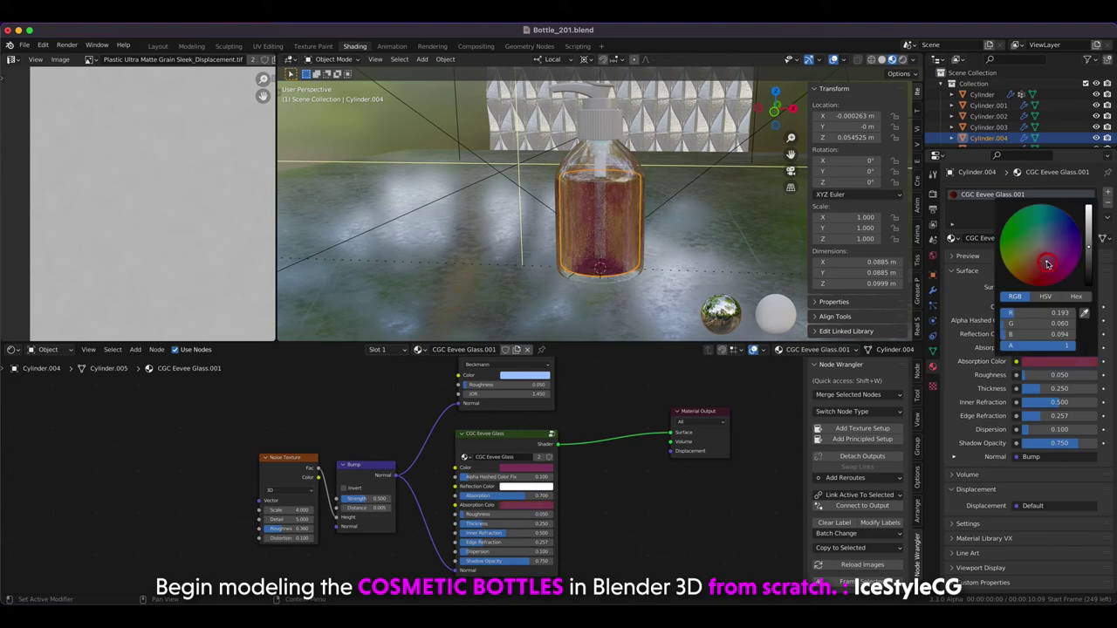
pyautogui.moveTo(1089, 243); pyautogui.dragTo(1090, 203)
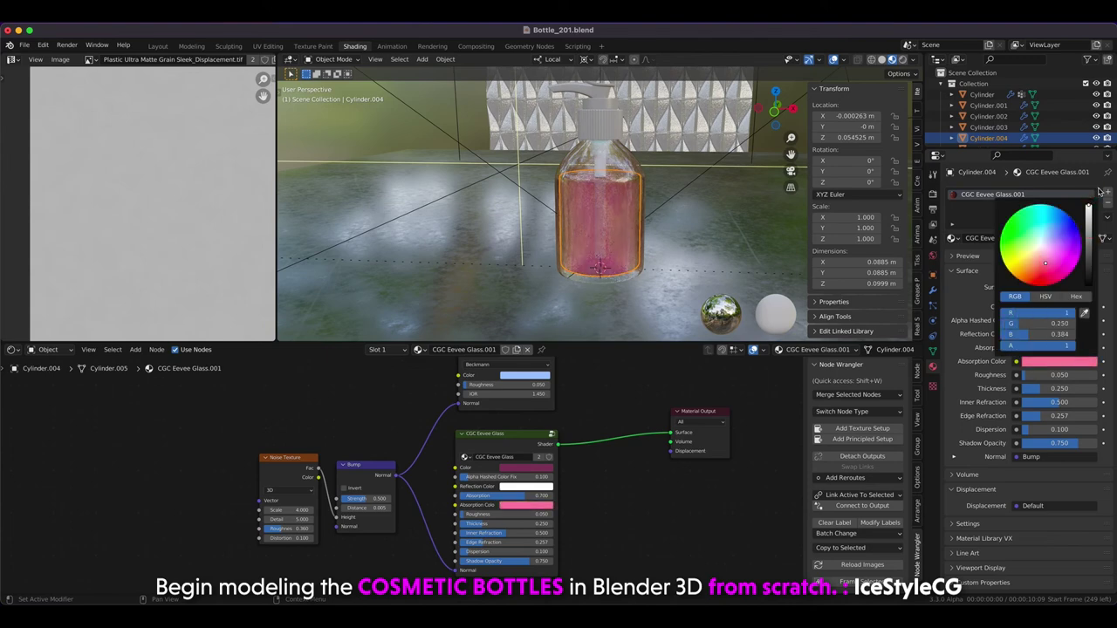
pyautogui.click(1049, 310)
pyautogui.click(1050, 207)
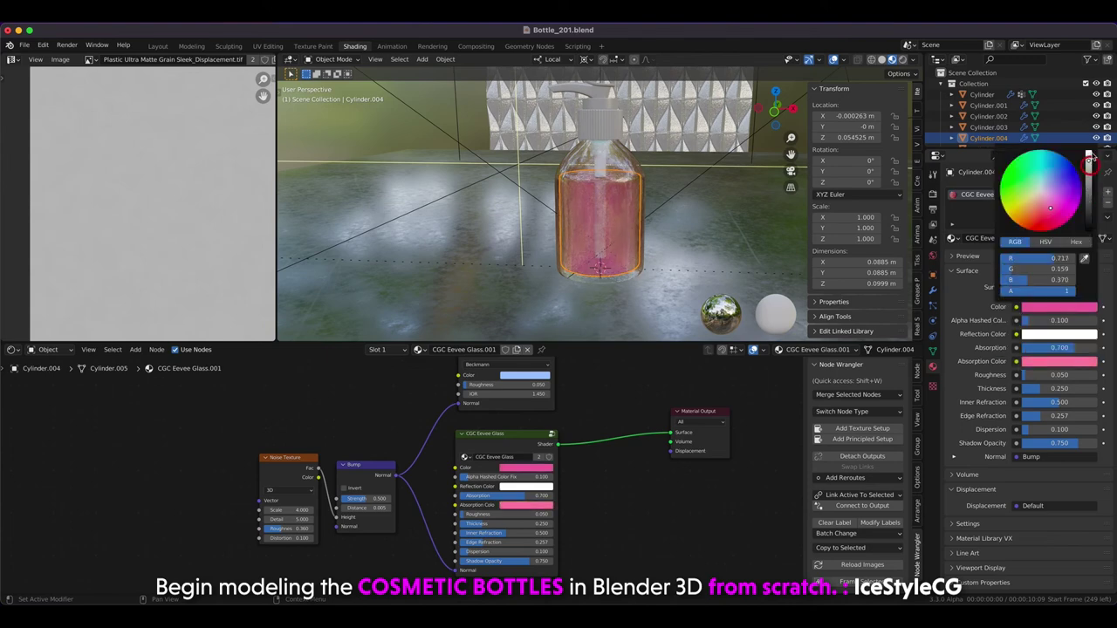
# Set the liquid's Absorption value to 0.800.
pyautogui.doubleClick(1071, 347)
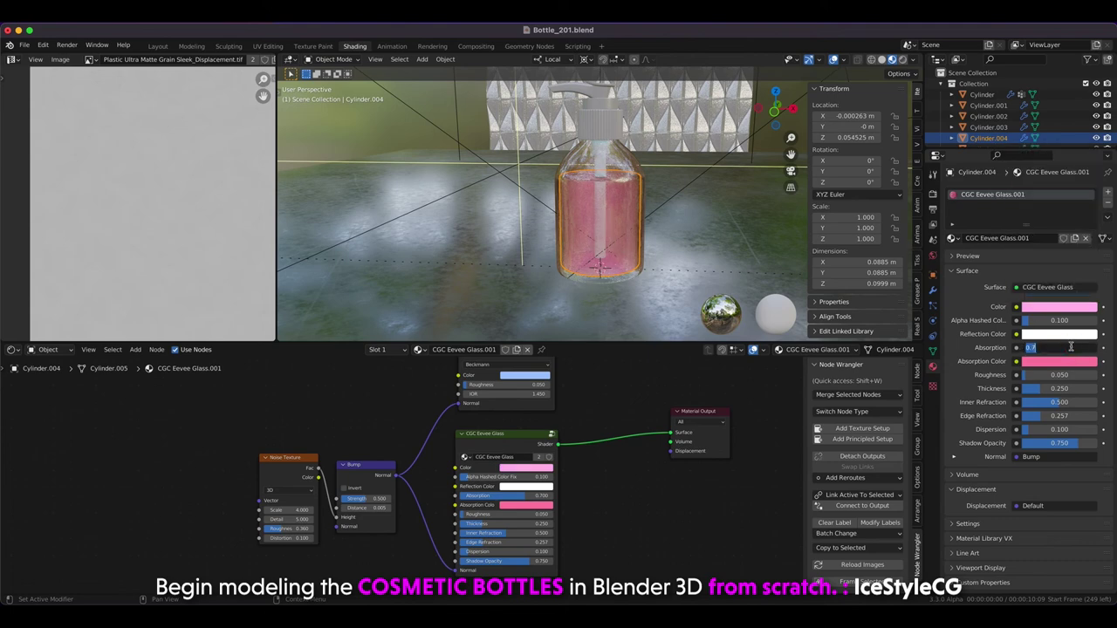
pyautogui.write('0.500')
pyautogui.press('BackSpace')
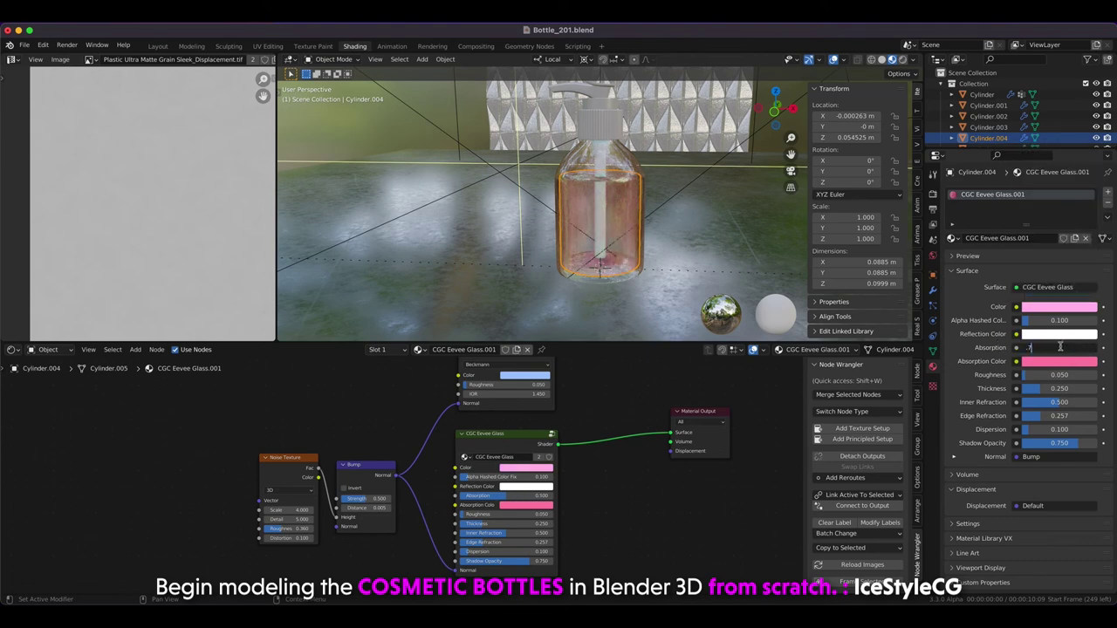
pyautogui.write('8')
pyautogui.press('Return')
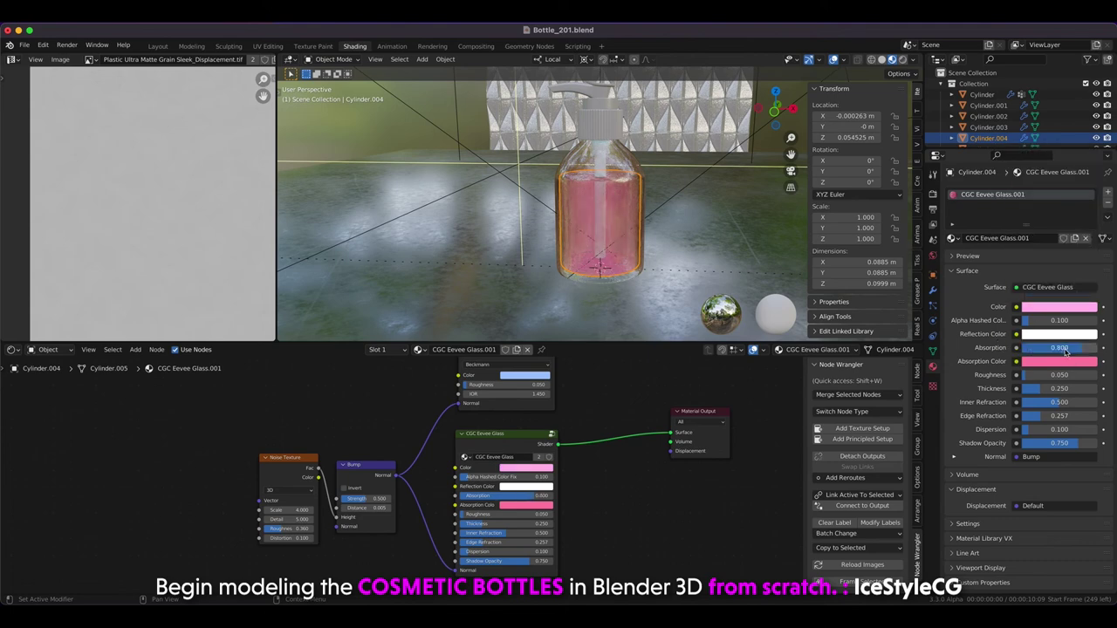
# Nudge the foam-tile backdrop slightly right along X and enable rendered shading.
pyautogui.press('KP_1')
pyautogui.press('KP_0')
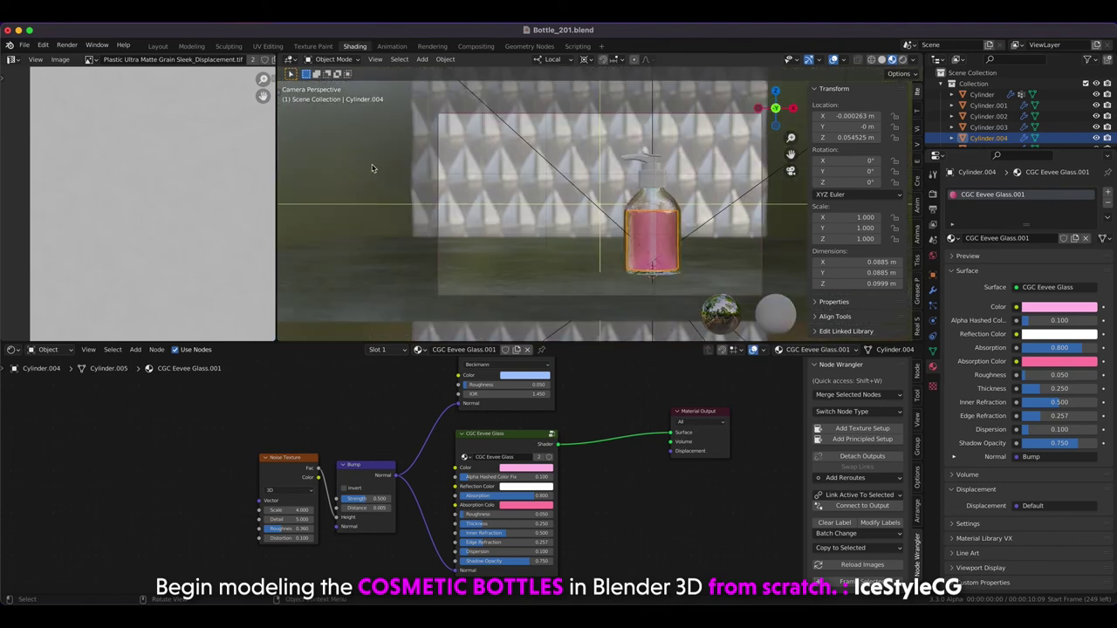
pyautogui.hotkey('alt', 'a')
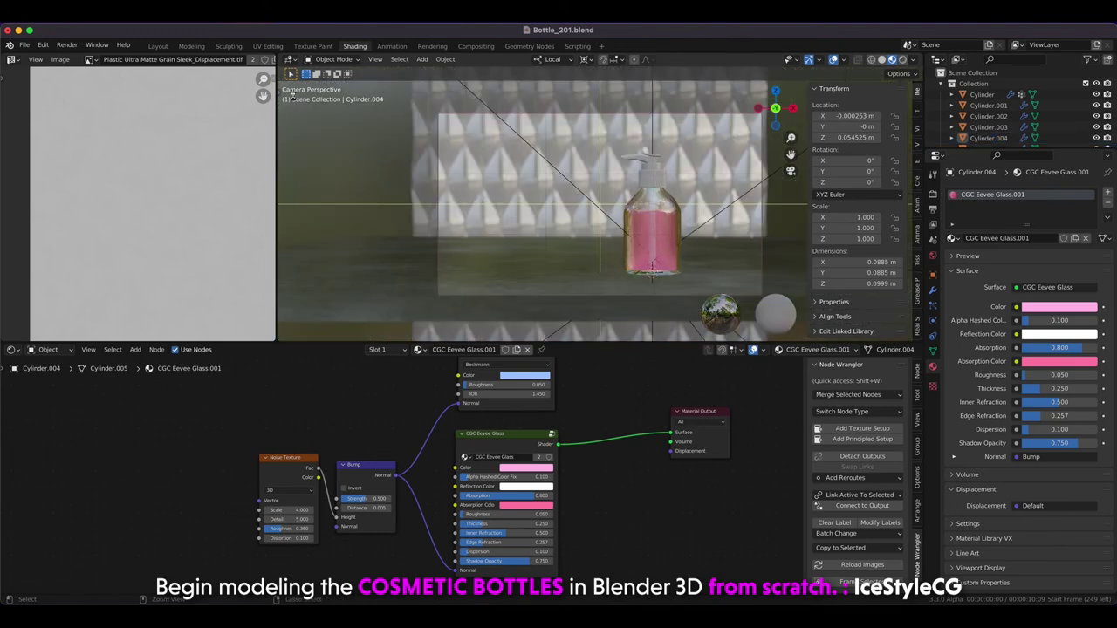
pyautogui.click(600, 192)
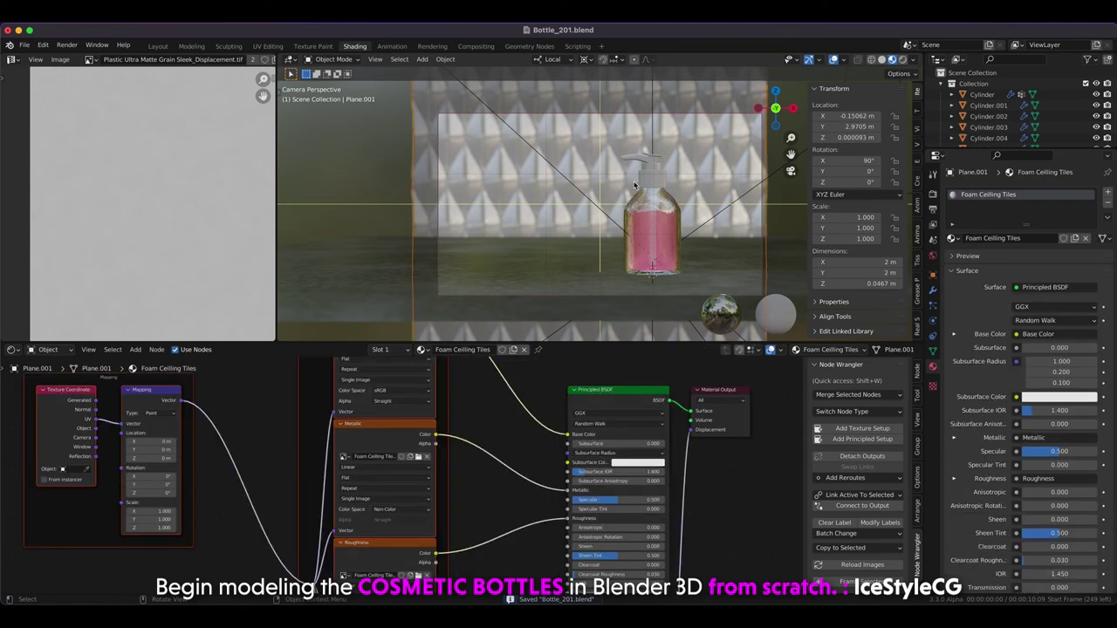
pyautogui.click(158, 47)
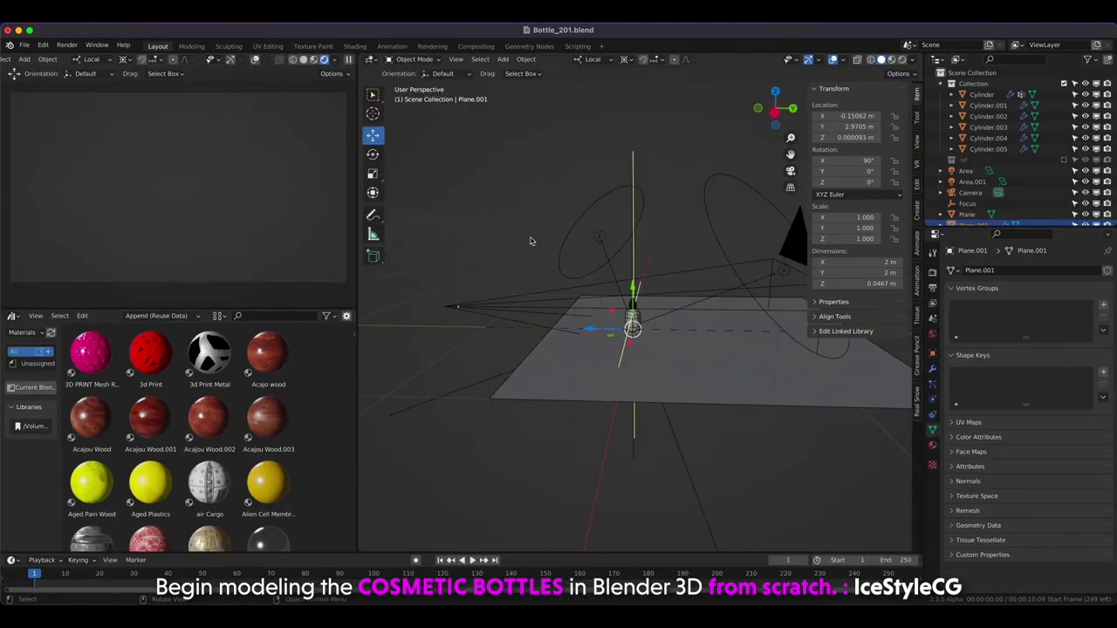
pyautogui.press('KP_1')
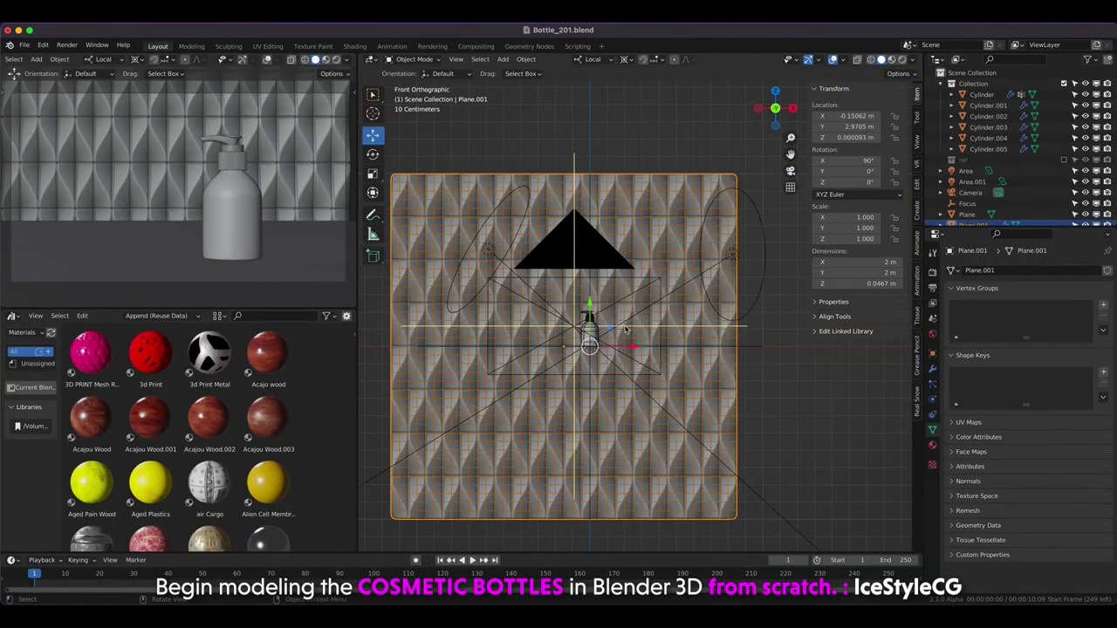
pyautogui.press('g')
pyautogui.press('x')
pyautogui.click(589, 314)
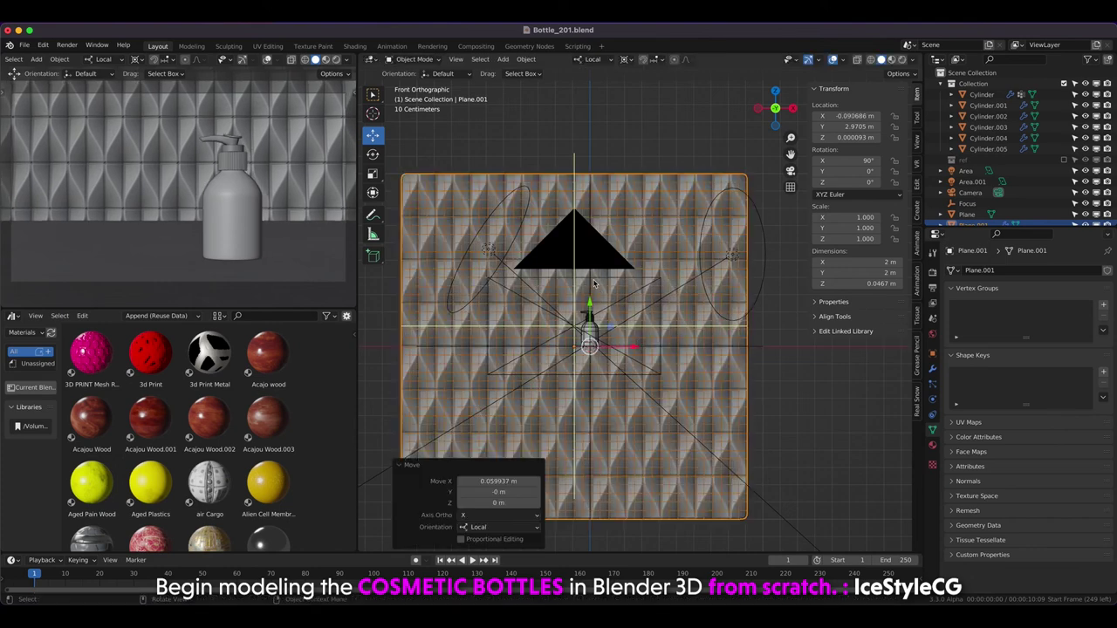
pyautogui.click(336, 61)
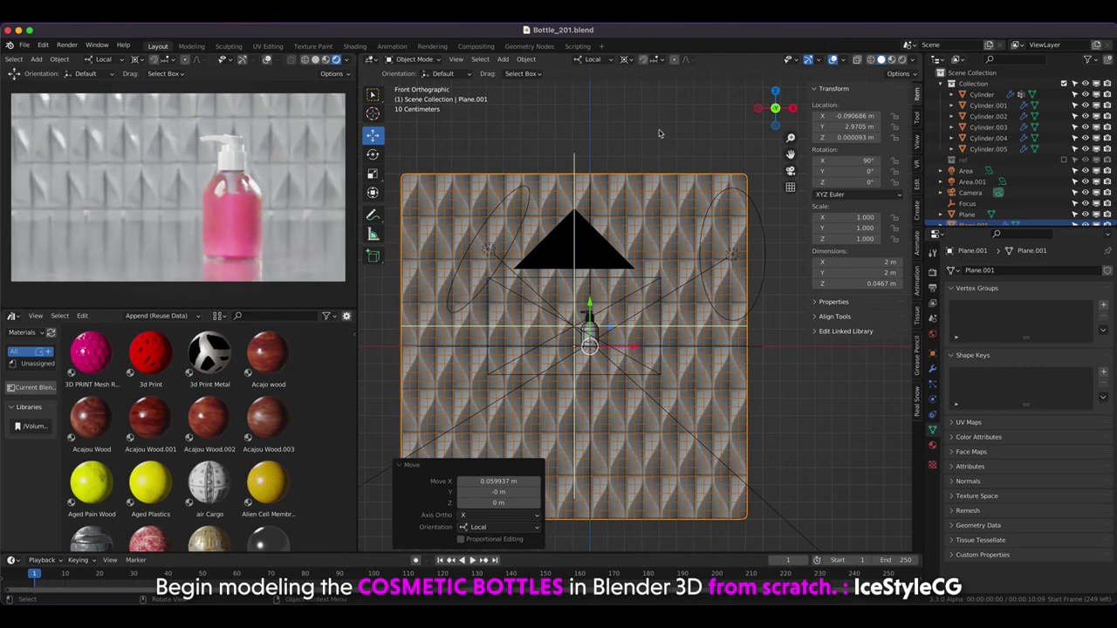
# Show the Objects category of the asset library.
pyautogui.click(599, 162)
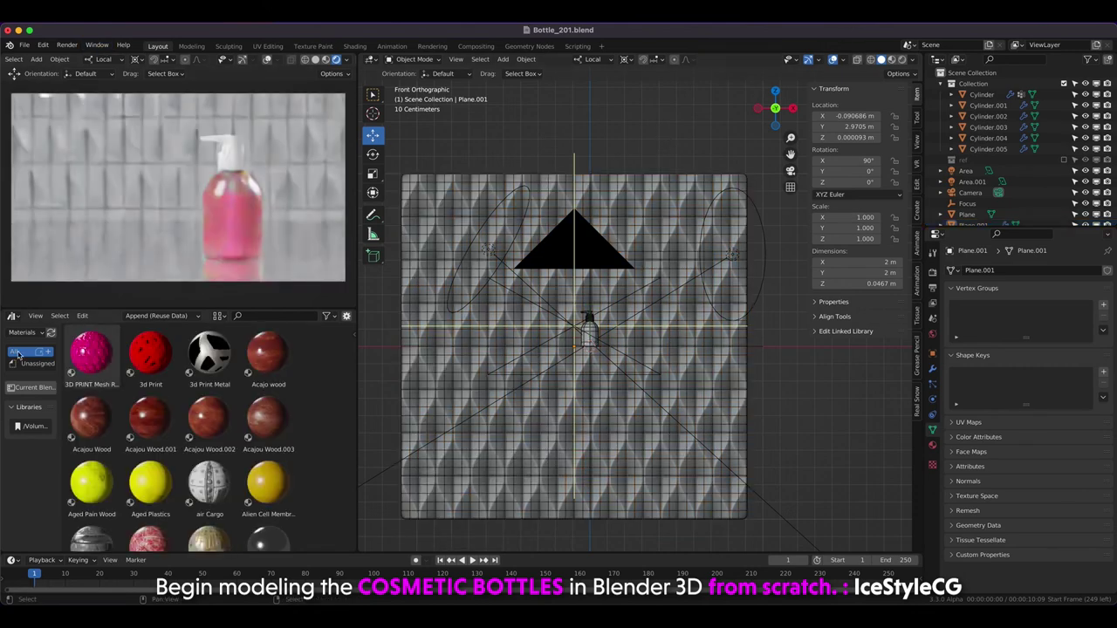
pyautogui.click(26, 333)
pyautogui.click(34, 375)
# Drag the Orchid_Highpoly asset into the scene and scale it down to 0.068.
pyautogui.click(151, 418)
pyautogui.moveTo(150, 419)
pyautogui.mouseDown()
pyautogui.moveTo(572, 365)
pyautogui.moveTo(516, 341)
pyautogui.moveTo(559, 354)
pyautogui.mouseUp()
pyautogui.moveTo(558, 354); pyautogui.dragTo(553, 279, button='middle')
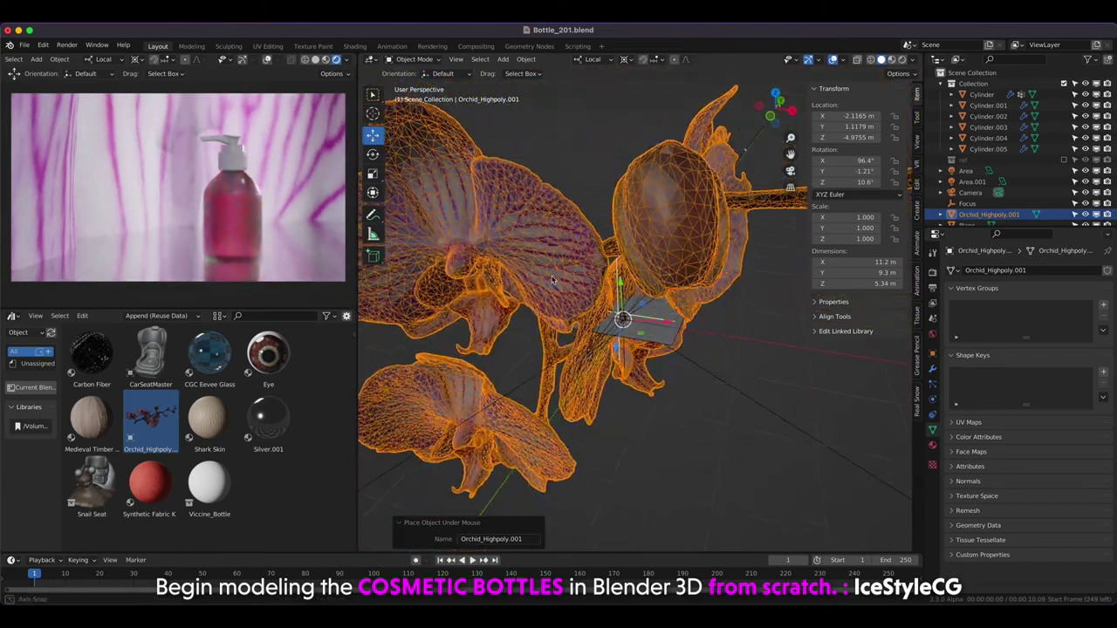
pyautogui.press('s')
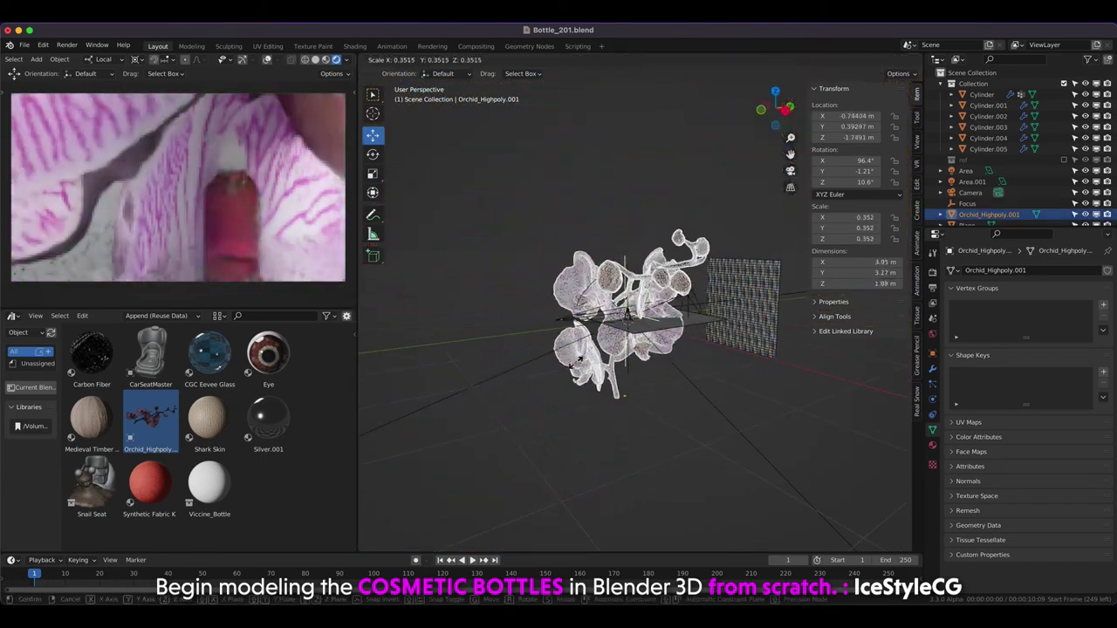
pyautogui.click(594, 334)
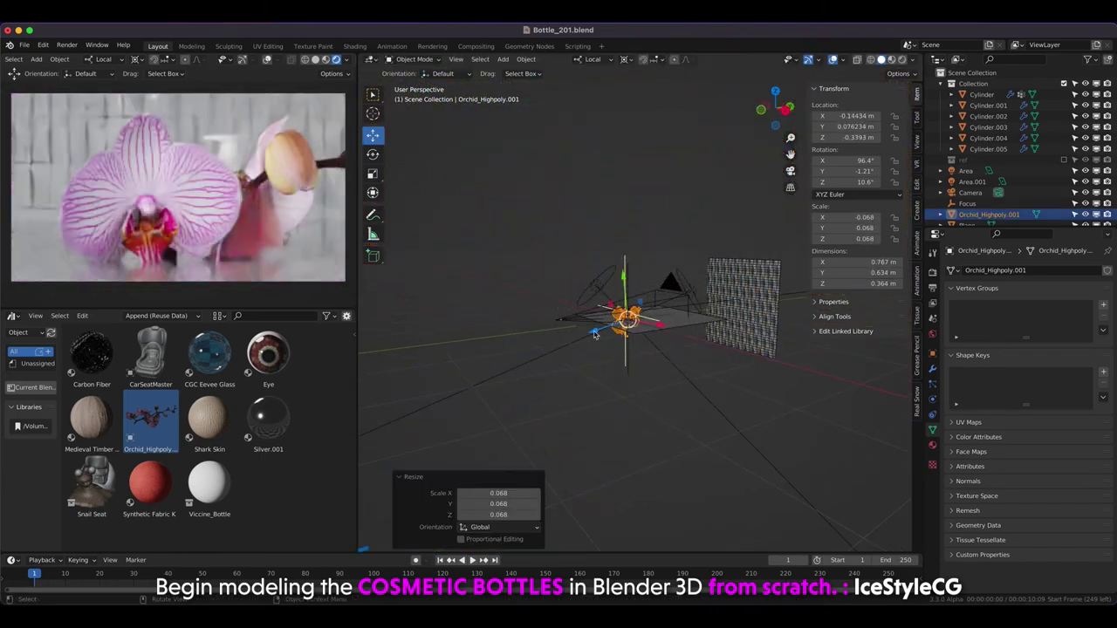
# Enable the combined transform gizmo, then rotate the orchid in Front view and move it beside the bottle.
pyautogui.press('KP_7')
pyautogui.scroll(5, 515, 318)
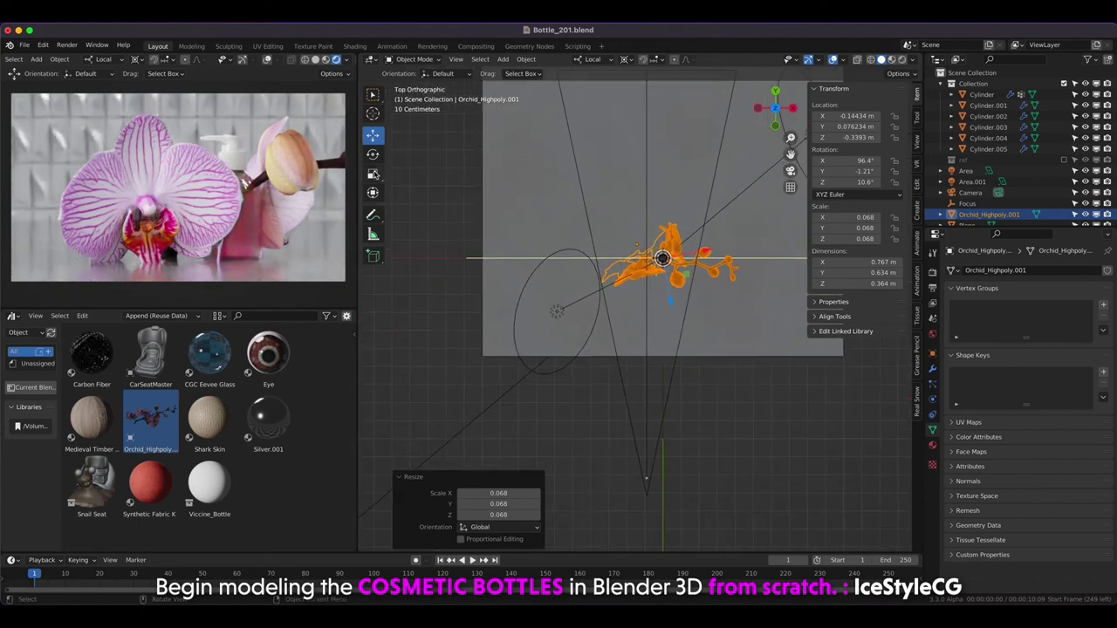
pyautogui.click(373, 192)
pyautogui.moveTo(445, 216); pyautogui.dragTo(540, 298, button='middle')
pyautogui.press('KP_1')
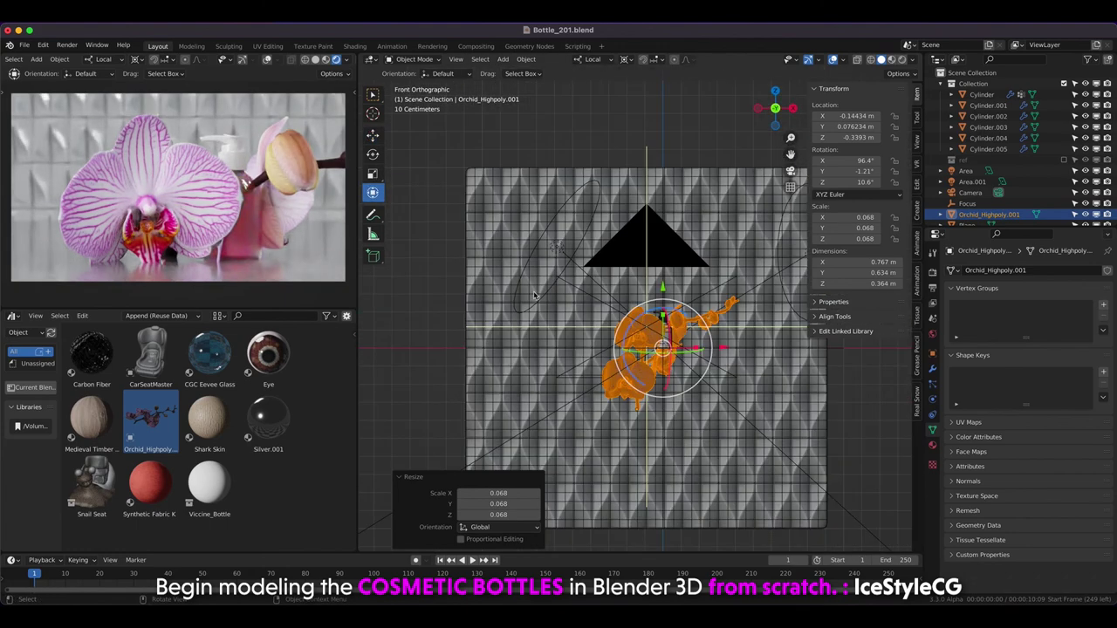
pyautogui.press('r')
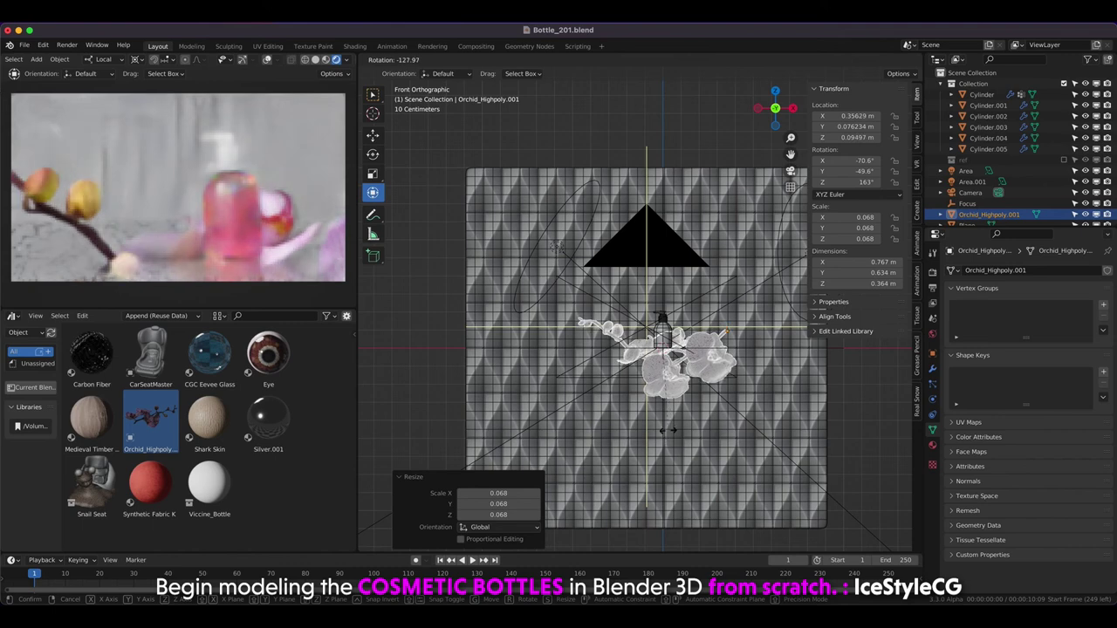
pyautogui.click(667, 430)
pyautogui.press('g')
pyautogui.click(523, 306)
# In Right view, rotate the orchid 36.6° about Z, change the pivot point, and reposition it.
pyautogui.press('KP_3')
pyautogui.press('r')
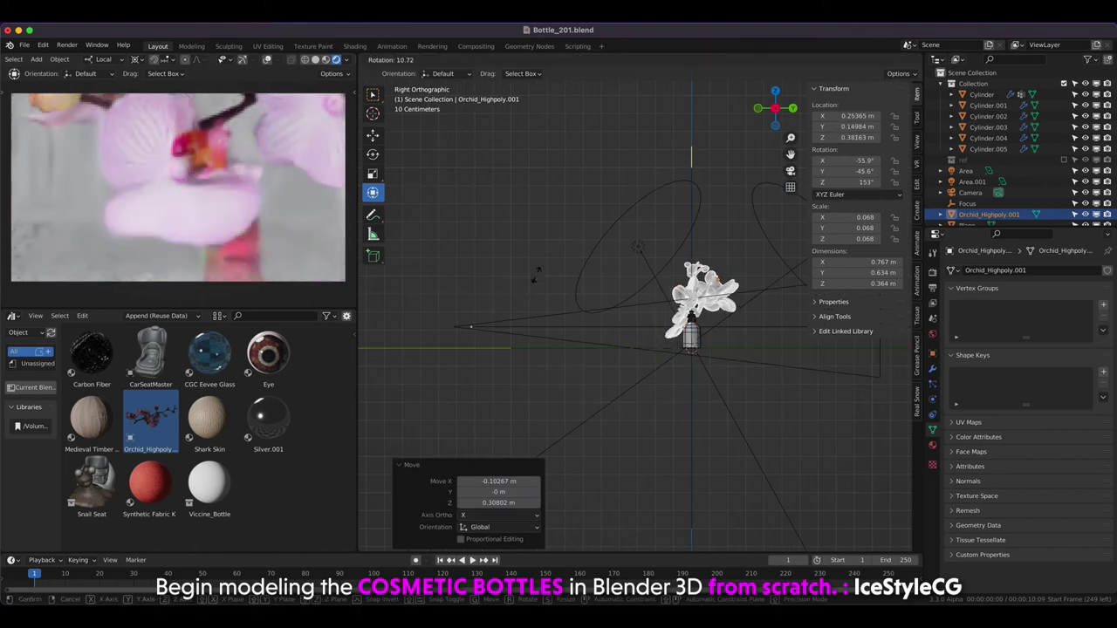
pyautogui.click(605, 250)
pyautogui.click(625, 58)
pyautogui.click(663, 92)
pyautogui.press('g')
pyautogui.click(607, 269)
# In Front view, shrink the orchid to 0.055, tilt it, and move it into place.
pyautogui.press('KP_1')
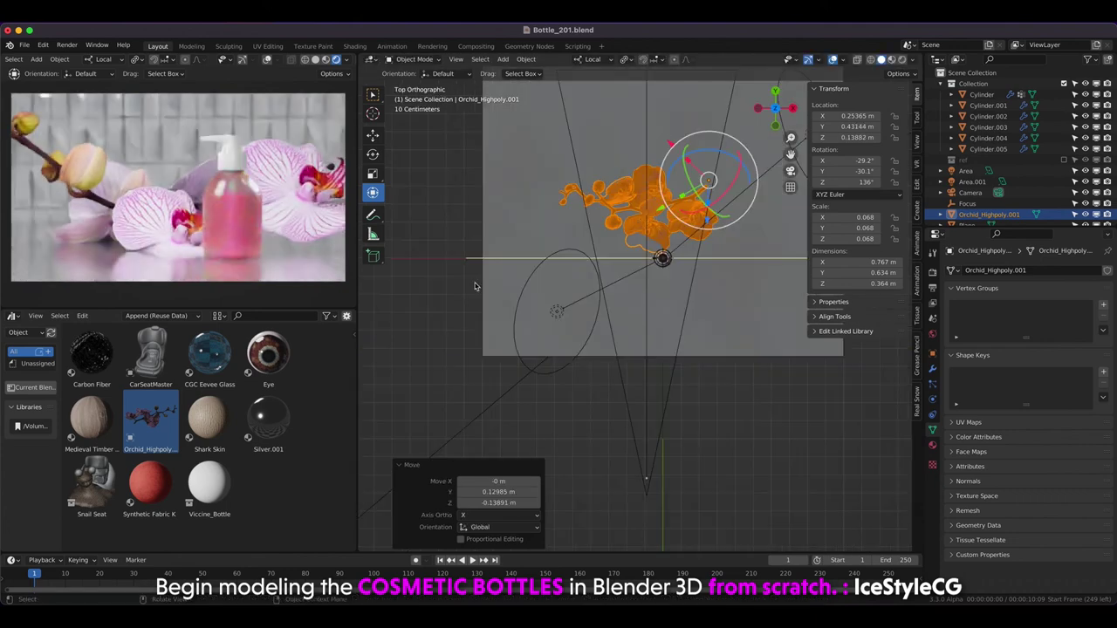
pyautogui.press('s')
pyautogui.click(559, 218)
pyautogui.press('r')
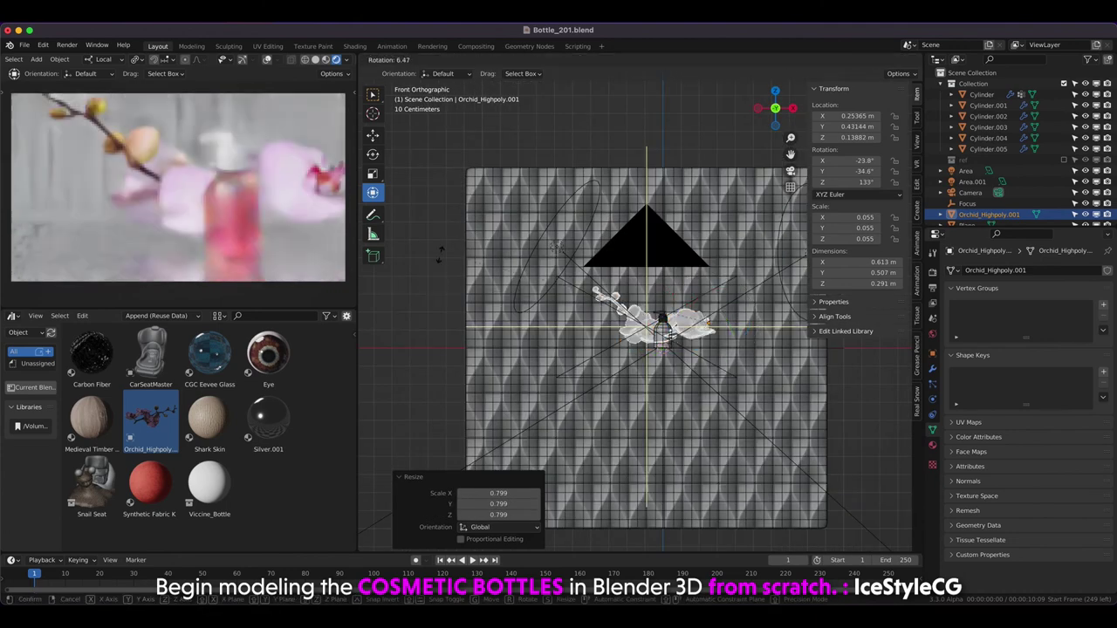
pyautogui.click(437, 292)
pyautogui.press('g')
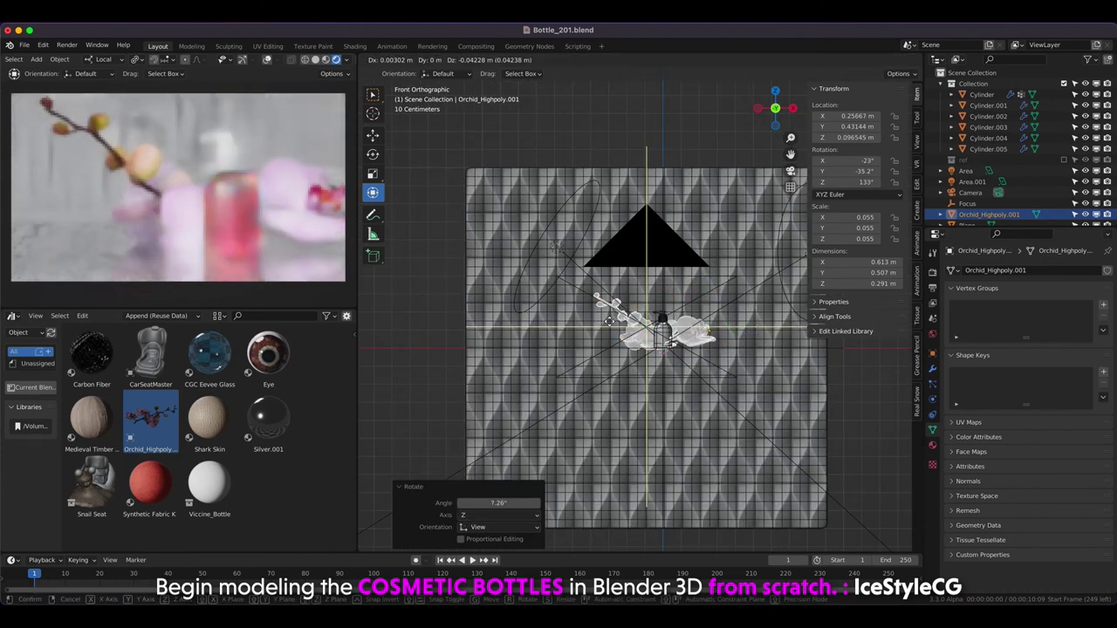
pyautogui.click(608, 318)
# From the side, lower the orchid spray, scale it by 0.925, and nudge its position.
pyautogui.press('KP_3')
pyautogui.scroll(3, 558, 275)
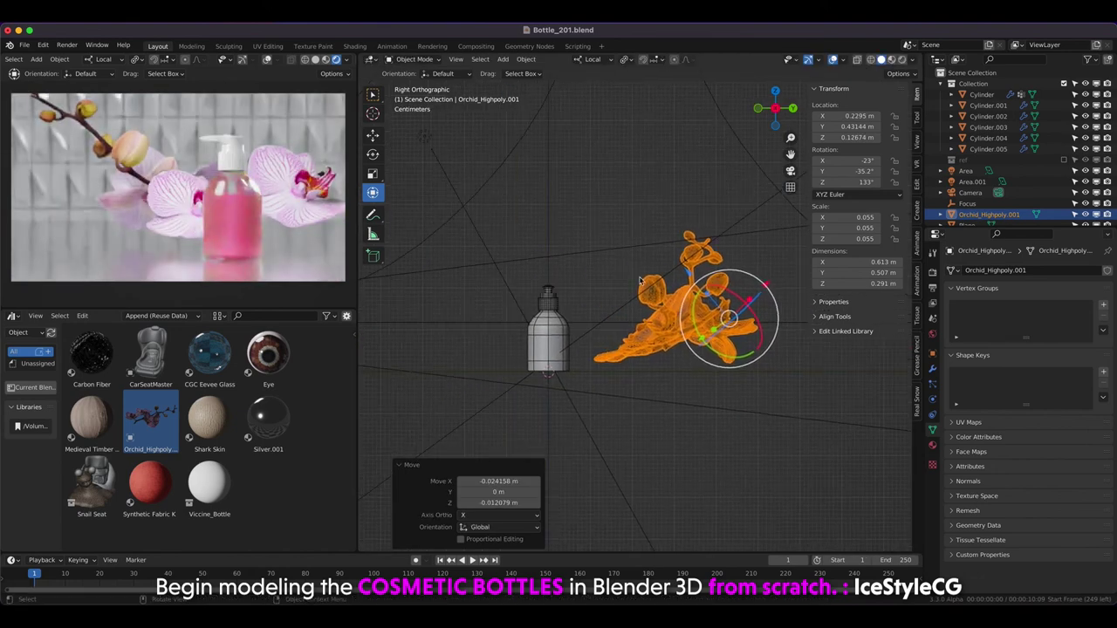
pyautogui.press('g')
pyautogui.click(573, 294)
pyautogui.press('s')
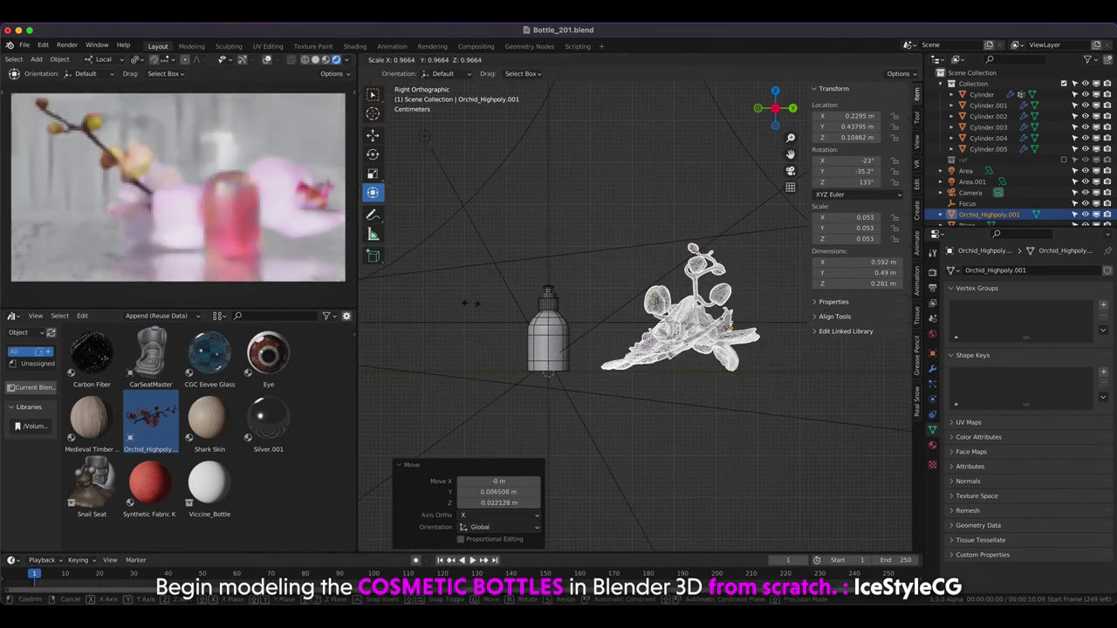
pyautogui.click(452, 299)
pyautogui.scroll(3, 512, 325)
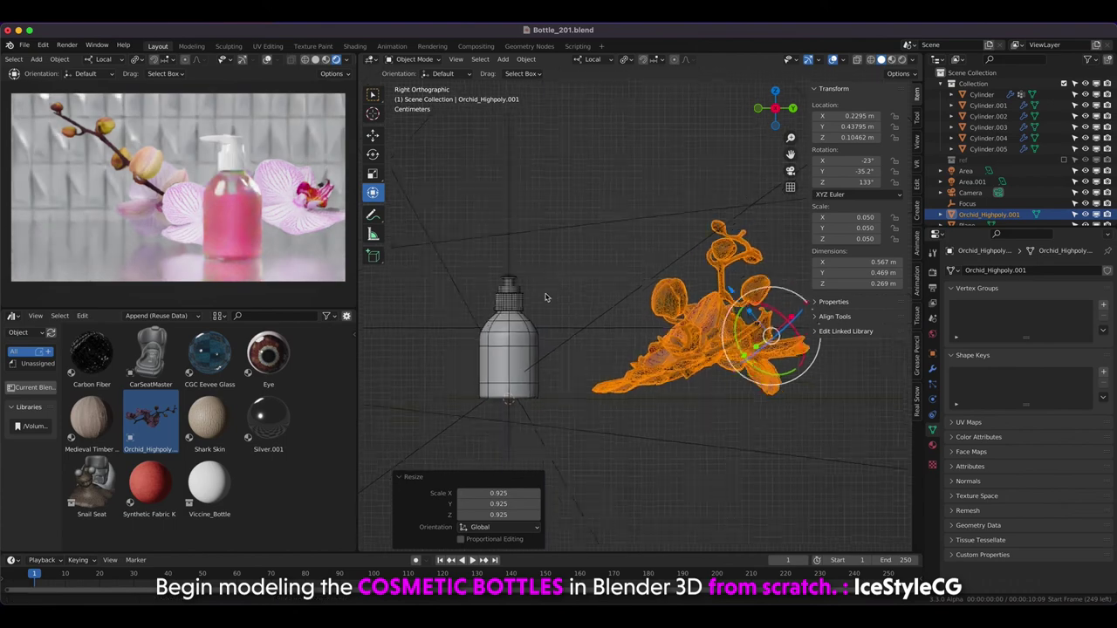
pyautogui.press('g')
pyautogui.click(512, 314)
# In Front view, shift the orchid along X into its final spot, save, and render with F12.
pyautogui.press('KP_1')
pyautogui.scroll(-1, 548, 294)
pyautogui.scroll(-2, 548, 294)
pyautogui.scroll(-1, 548, 294)
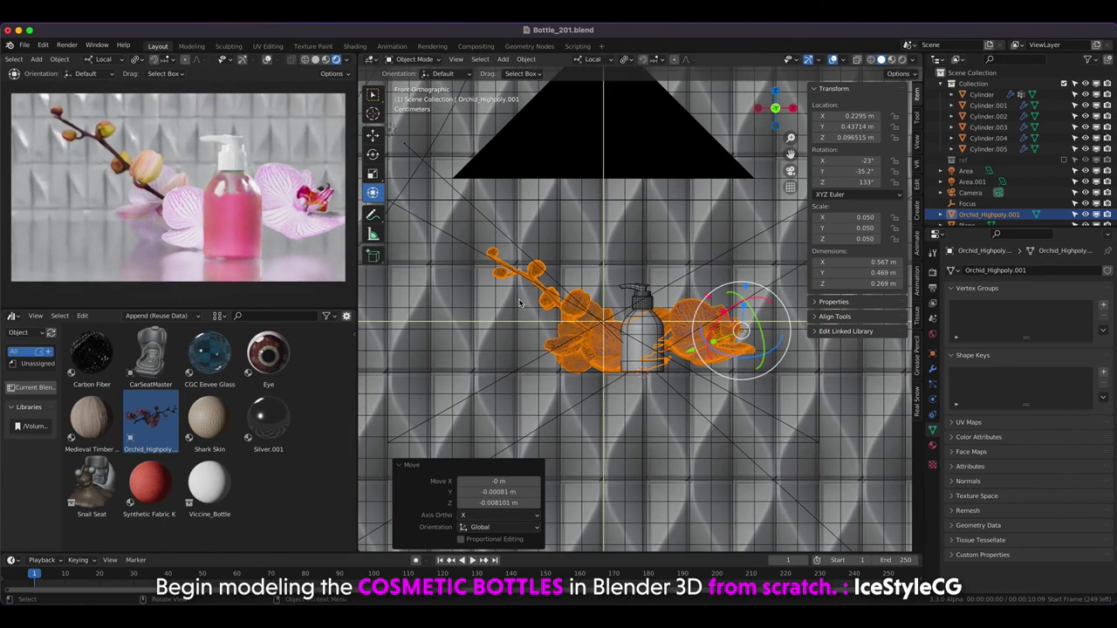
pyautogui.press('g')
pyautogui.press('x')
pyautogui.click(486, 296)
pyautogui.press('g')
pyautogui.click(477, 291)
pyautogui.hotkey('ctrl', 's')
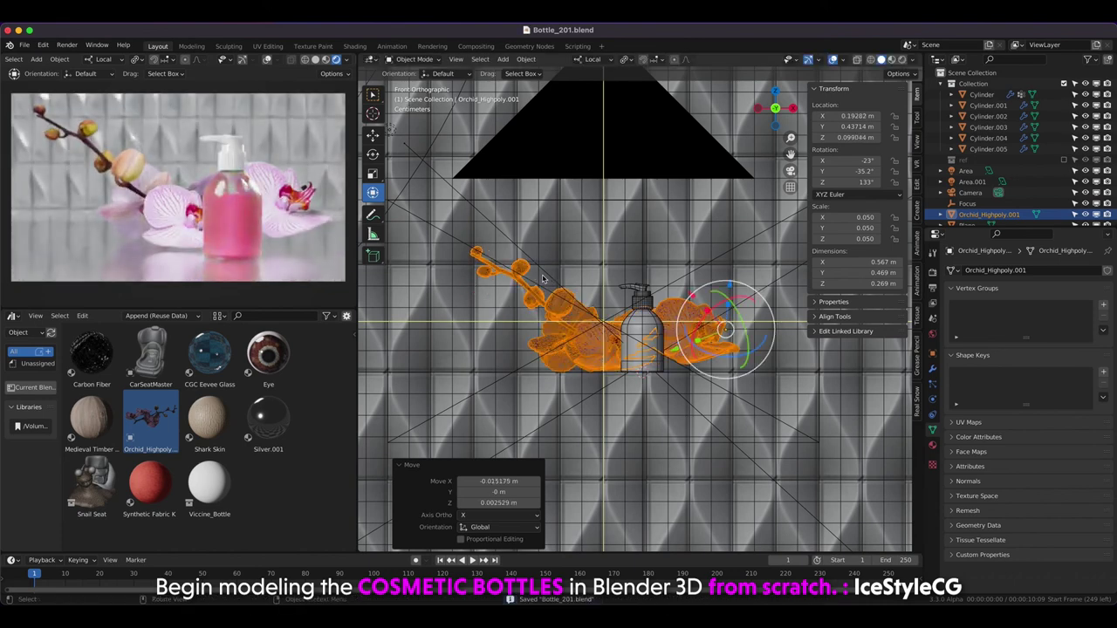
pyautogui.press('F12')
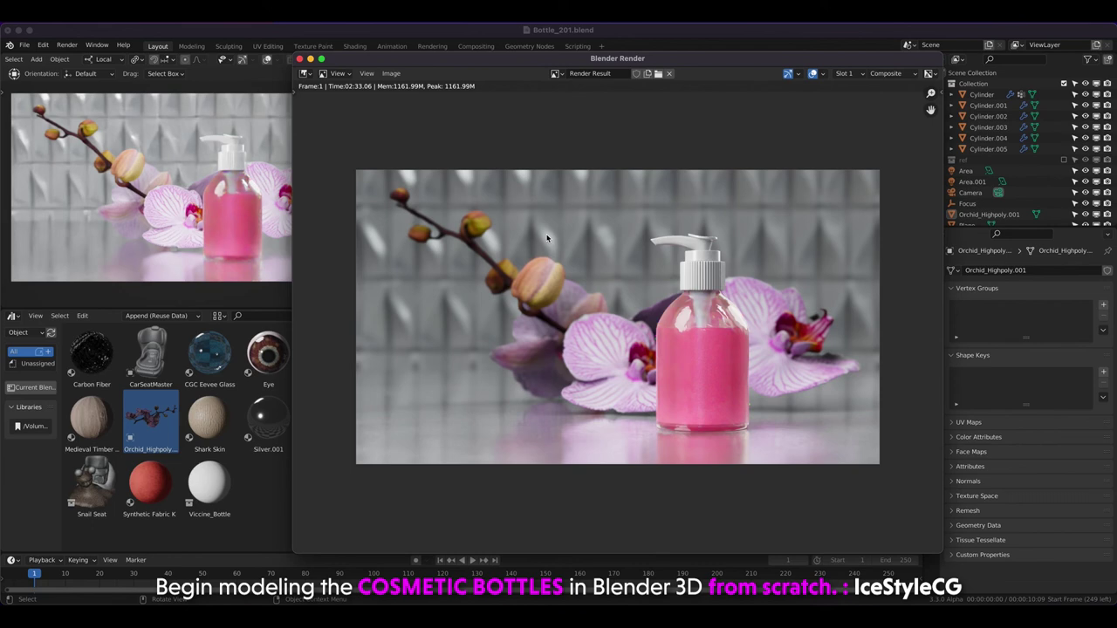
# Nudge the render window aside to view the image, close it, and return to Right view.
pyautogui.moveTo(625, 63); pyautogui.dragTo(575, 65)
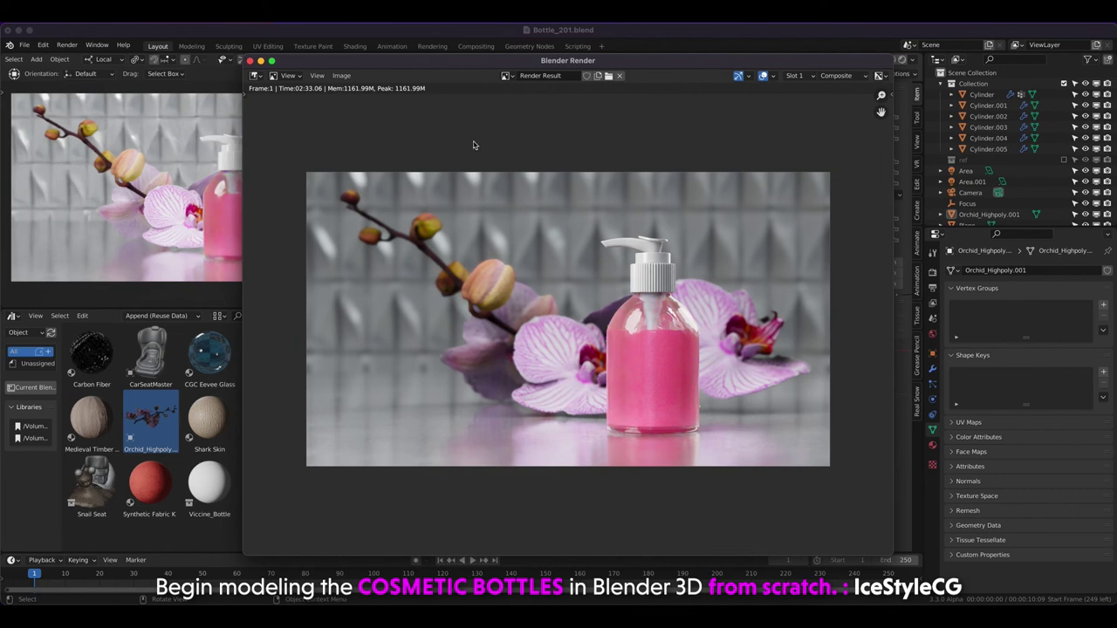
pyautogui.click(249, 60)
pyautogui.press('KP_3')
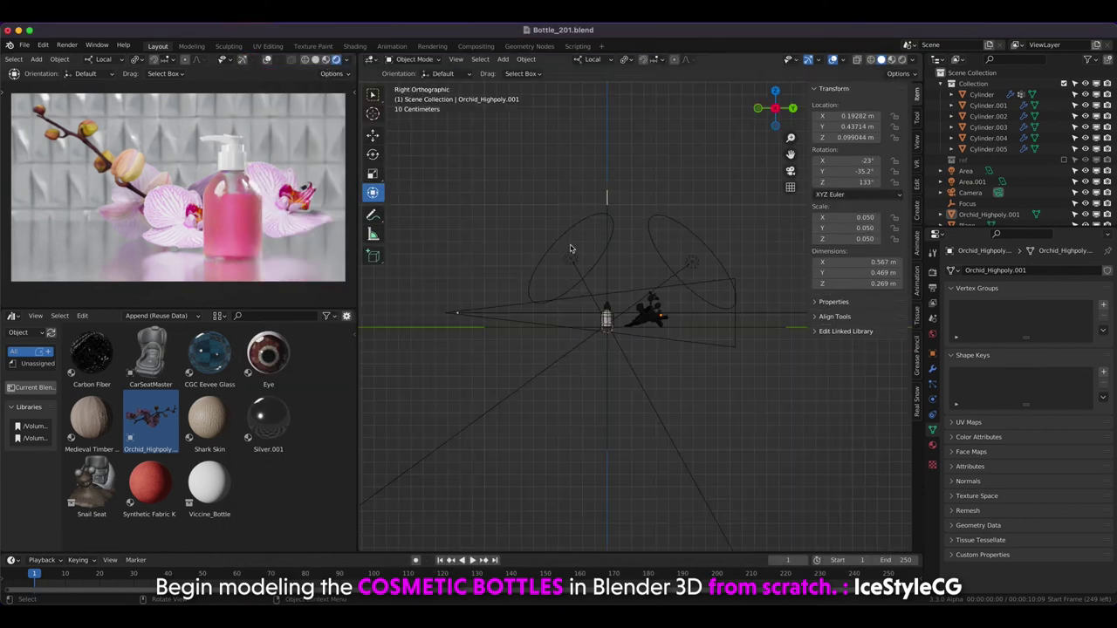
# Add a Spot light raised above the bottle and set its power to 1000 W.
pyautogui.hotkey('shift', 'a')
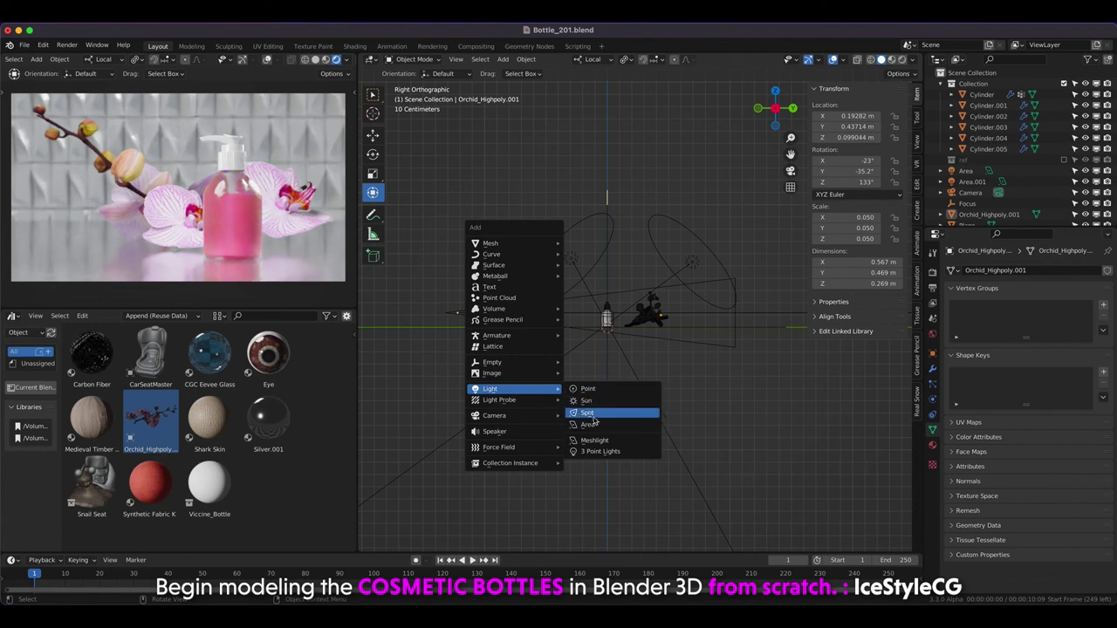
pyautogui.click(595, 417)
pyautogui.moveTo(608, 266); pyautogui.dragTo(608, 155)
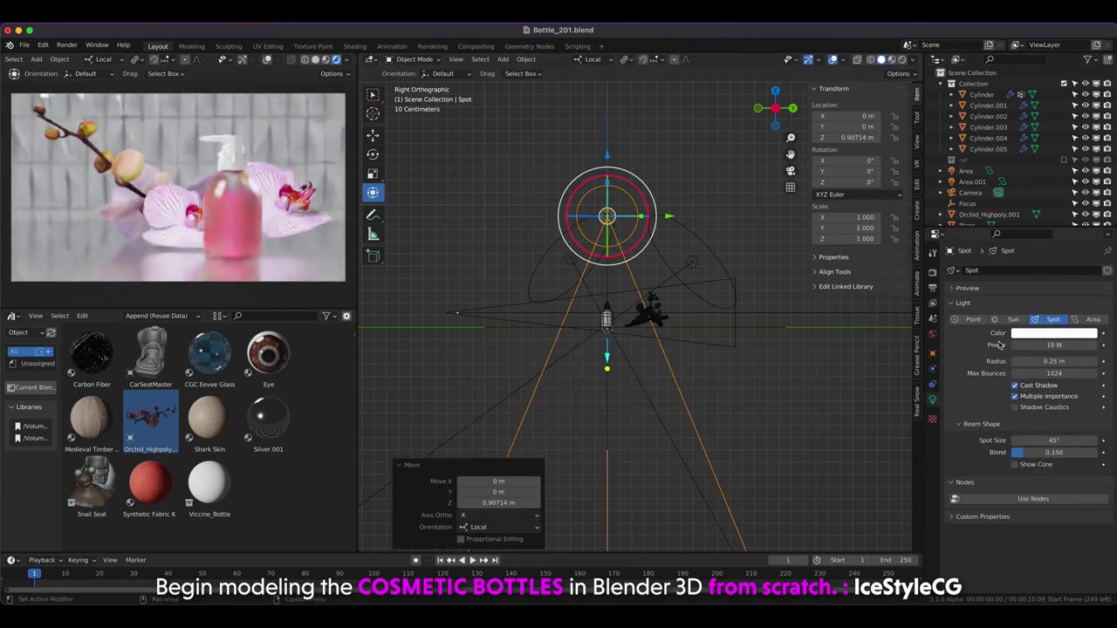
pyautogui.click(1054, 345)
pyautogui.write('200')
pyautogui.press('Return')
pyautogui.press('g')
pyautogui.click(686, 218)
pyautogui.press('KP_1')
pyautogui.click(1042, 345)
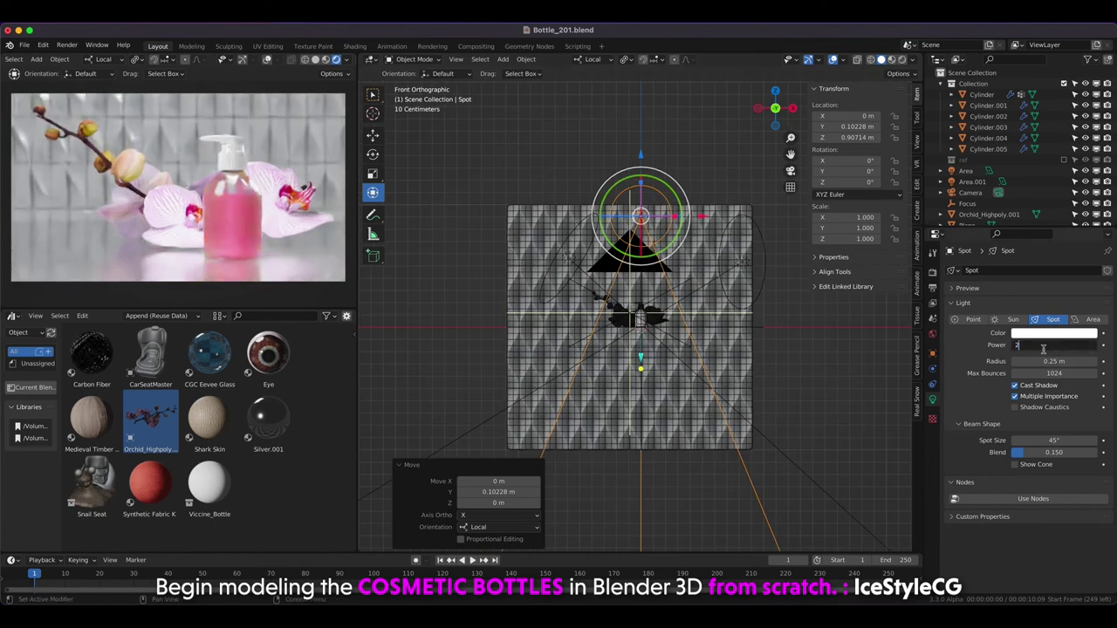
pyautogui.write('1000')
pyautogui.press('Return')
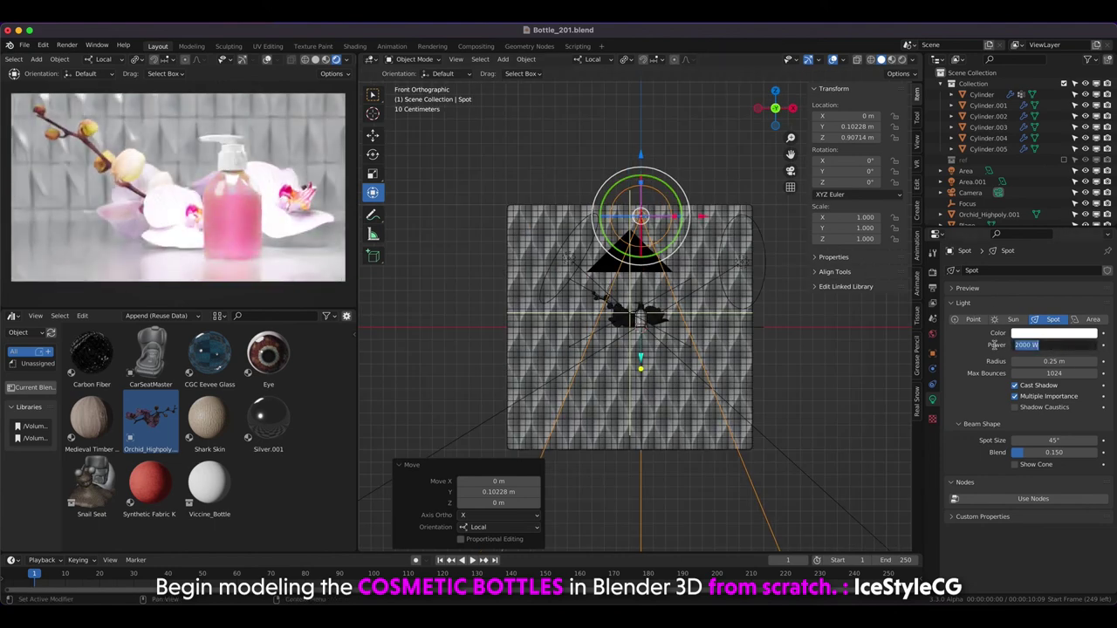
# Select the orchid spray and hide everything else so only it remains visible.
pyautogui.moveTo(782, 322); pyautogui.dragTo(621, 333, button='middle')
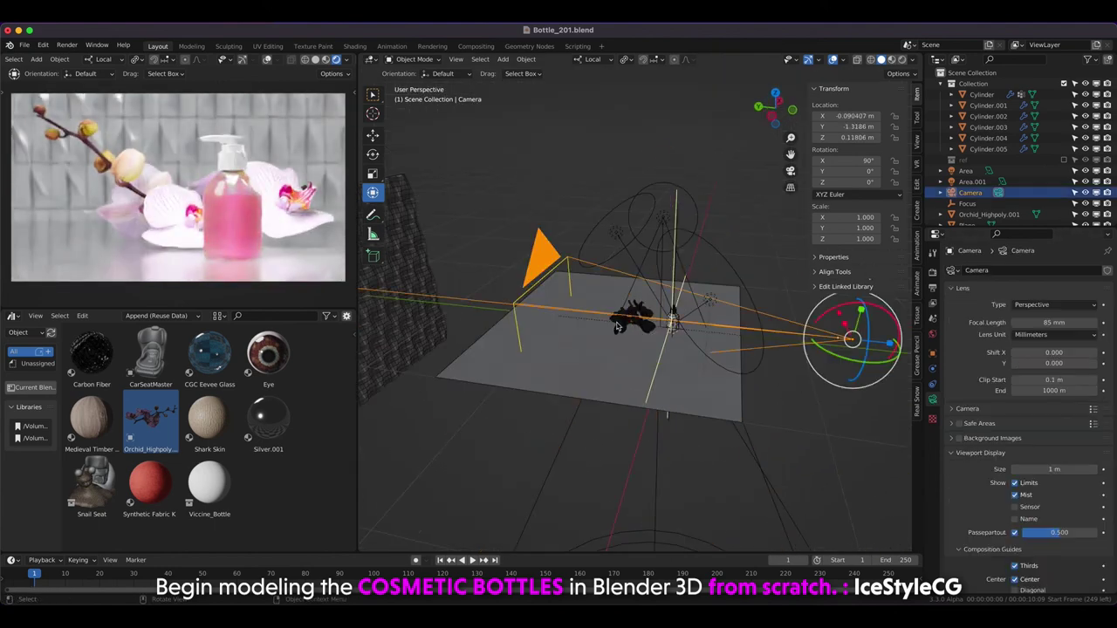
pyautogui.click(621, 333)
pyautogui.hotkey('shift', 'h')
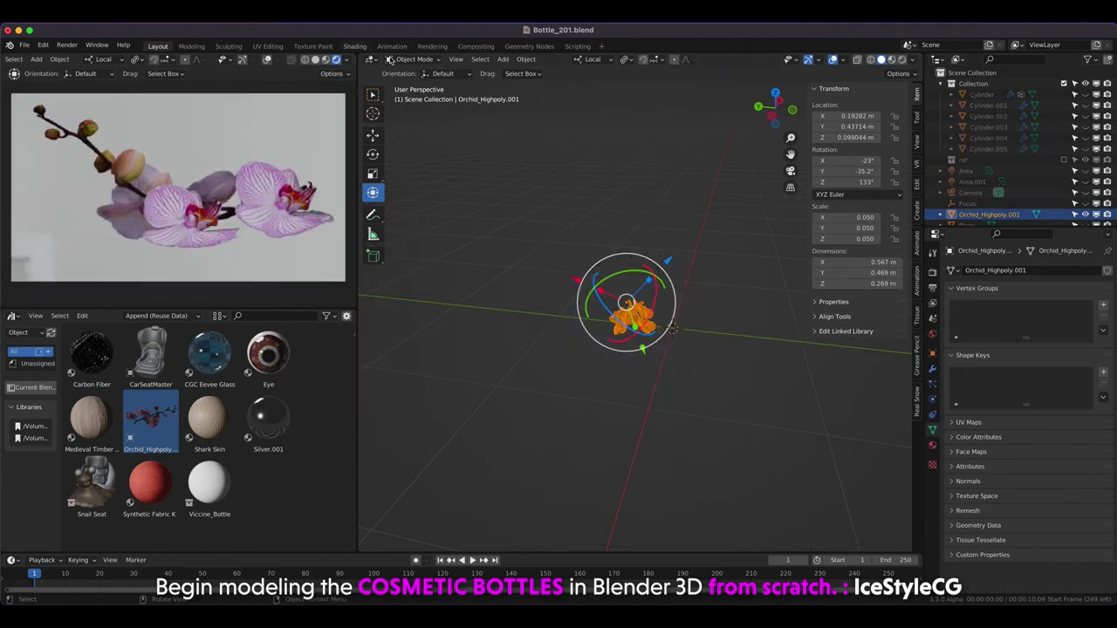
# In the Shading workspace, wire the orchid's Image Texture into the Principled BSDF subsurface input.
pyautogui.click(354, 47)
pyautogui.moveTo(483, 446); pyautogui.dragTo(401, 389, button='middle')
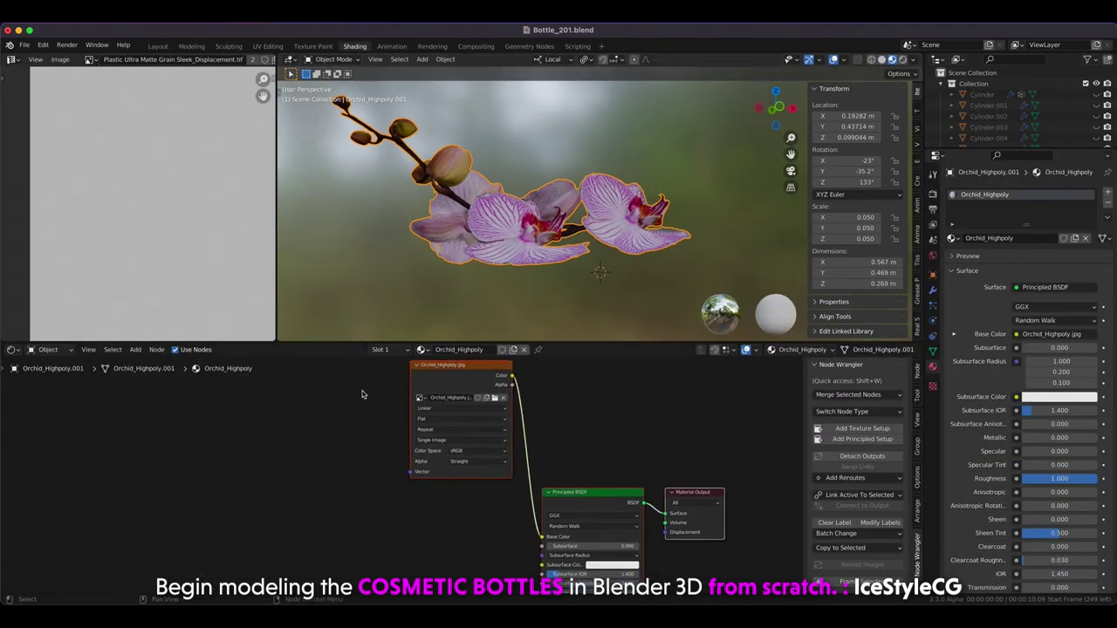
pyautogui.moveTo(466, 371); pyautogui.dragTo(390, 424)
pyautogui.moveTo(297, 548); pyautogui.dragTo(524, 394)
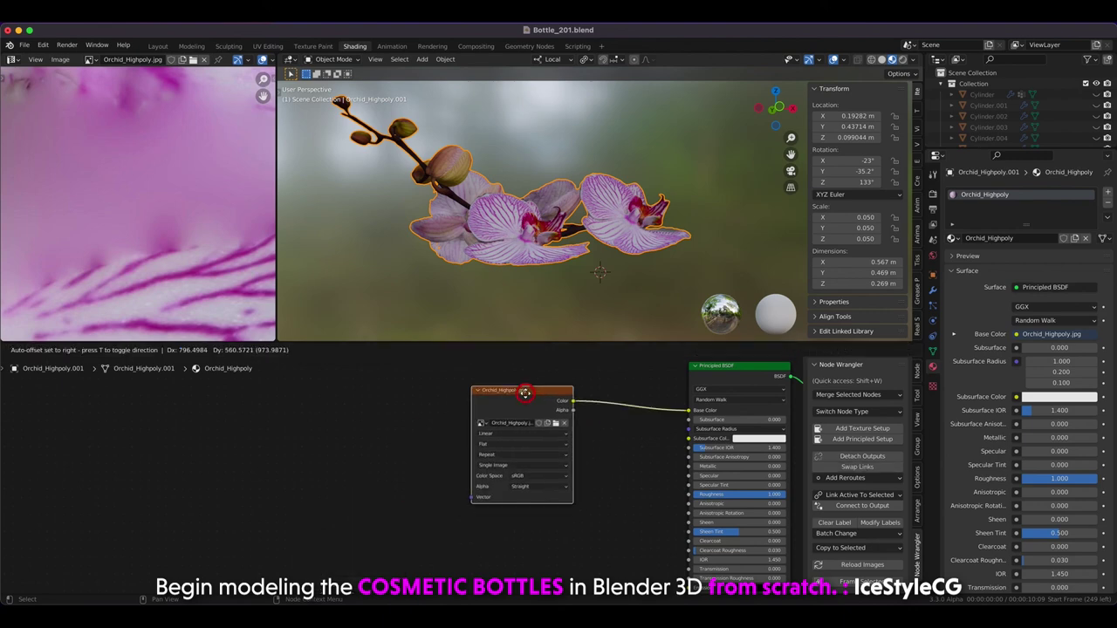
pyautogui.moveTo(524, 436); pyautogui.dragTo(453, 437, button='middle')
pyautogui.moveTo(511, 401); pyautogui.dragTo(627, 447)
# Set the orchid material's Subsurface to 0.02, Roughness to about 0.716, and Specular to 0.118.
pyautogui.click(681, 420)
pyautogui.write('0.2')
pyautogui.press('Return')
pyautogui.doubleClick(681, 419)
pyautogui.write('0.02')
pyautogui.press('Return')
pyautogui.scroll(3, 372, 221)
pyautogui.scroll(-3, 543, 296)
pyautogui.click(543, 295)
pyautogui.hotkey('ctrl', 'z')
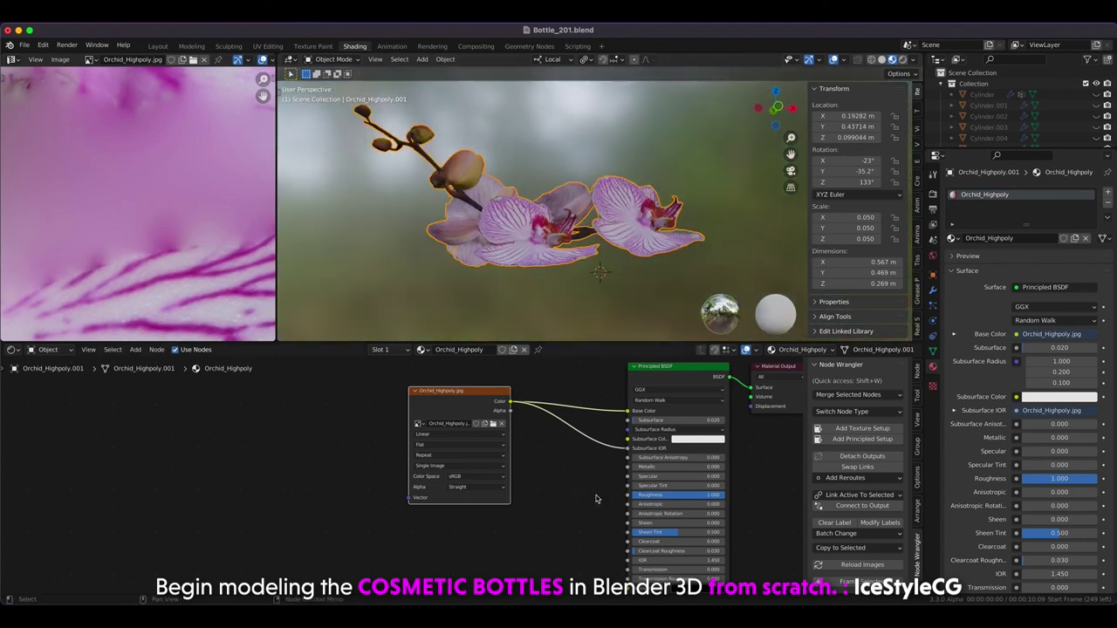
pyautogui.moveTo(697, 495)
pyautogui.mouseDown()
pyautogui.moveTo(672, 494)
pyautogui.moveTo(703, 477)
pyautogui.moveTo(635, 476)
pyautogui.mouseUp()
pyautogui.moveTo(635, 477)
pyautogui.mouseDown(button='middle')
pyautogui.moveTo(577, 474)
pyautogui.moveTo(577, 548)
pyautogui.mouseUp(button='middle')
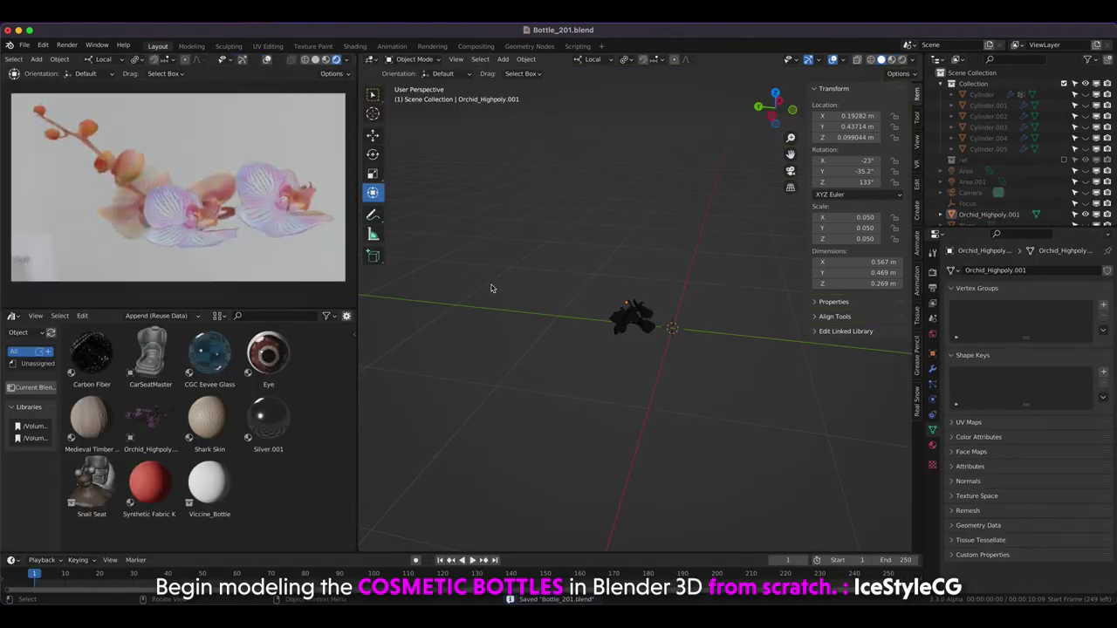
# Unhide all objects, then give the Spot light Blend 1.0 and Power 500 W.
pyautogui.hotkey('alt', 'h')
pyautogui.click(557, 170)
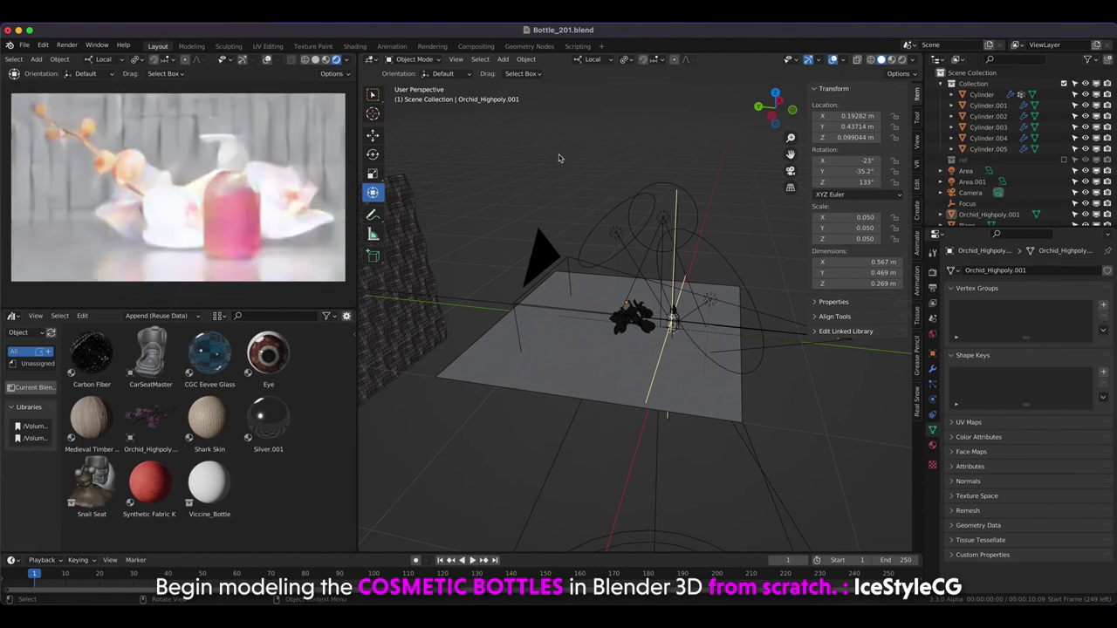
pyautogui.press('KP_3')
pyautogui.click(620, 216)
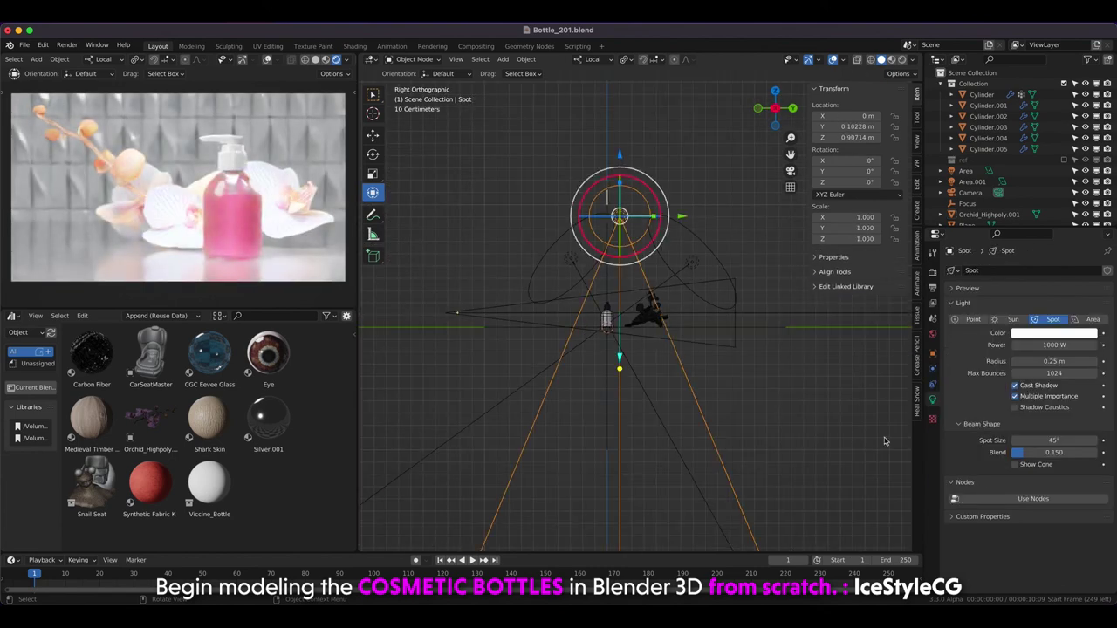
pyautogui.moveTo(1016, 452); pyautogui.dragTo(1098, 452)
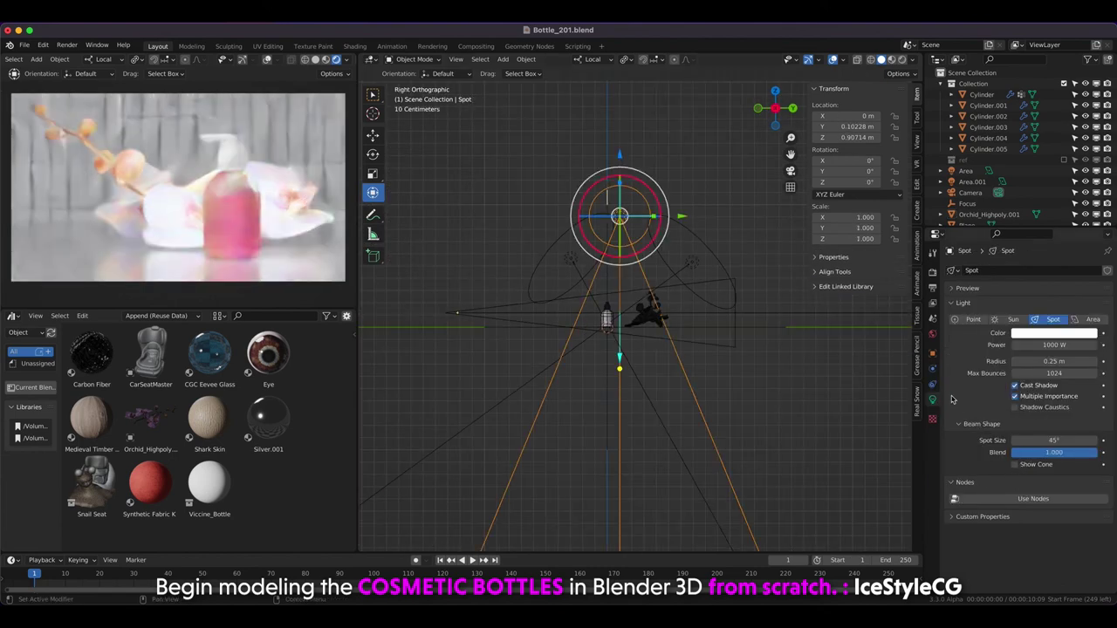
pyautogui.doubleClick(1054, 344)
pyautogui.write('500')
pyautogui.press('Return')
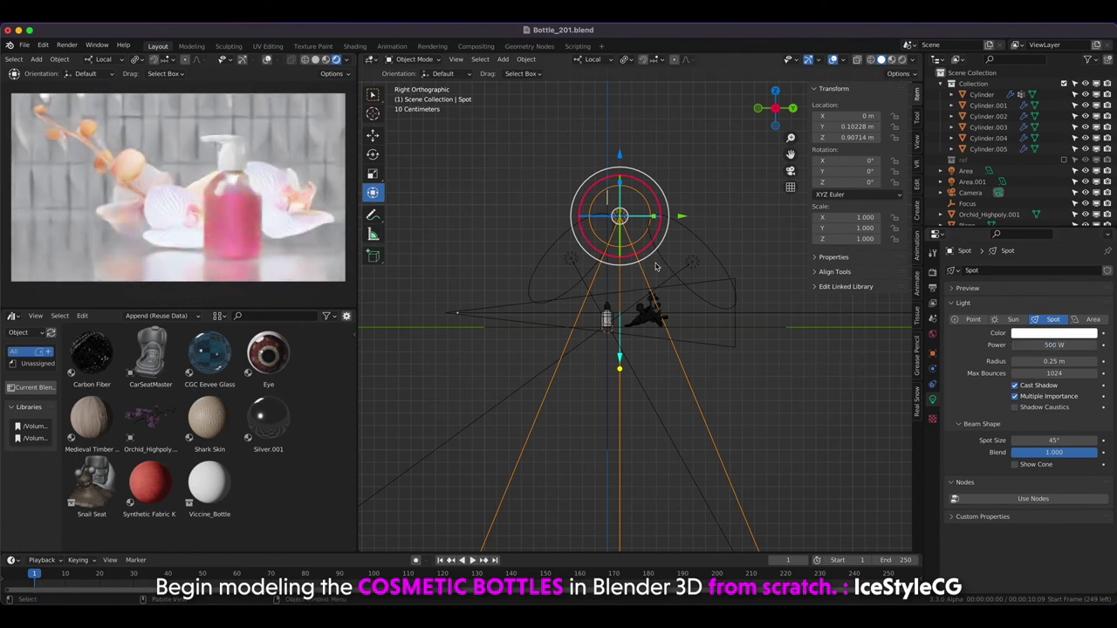
# Lower the Spot light to about Z 0.787 m, save, and re-render the scene.
pyautogui.moveTo(620, 155); pyautogui.dragTo(620, 170)
pyautogui.moveTo(682, 215); pyautogui.dragTo(693, 233)
pyautogui.click(693, 233)
pyautogui.hotkey('ctrl', 's')
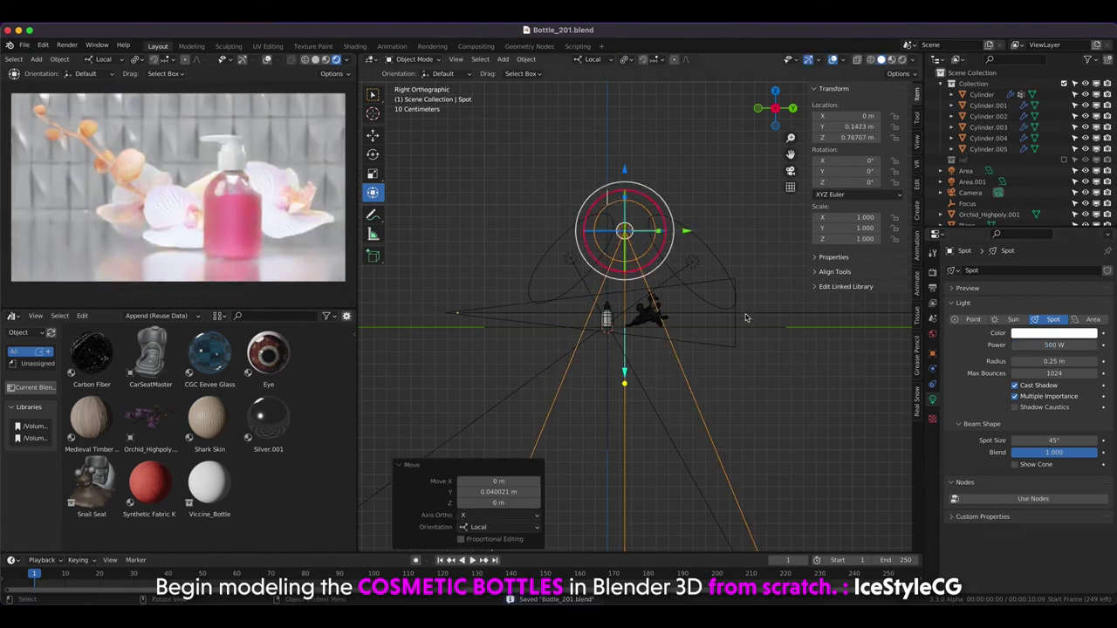
pyautogui.press('KP_1')
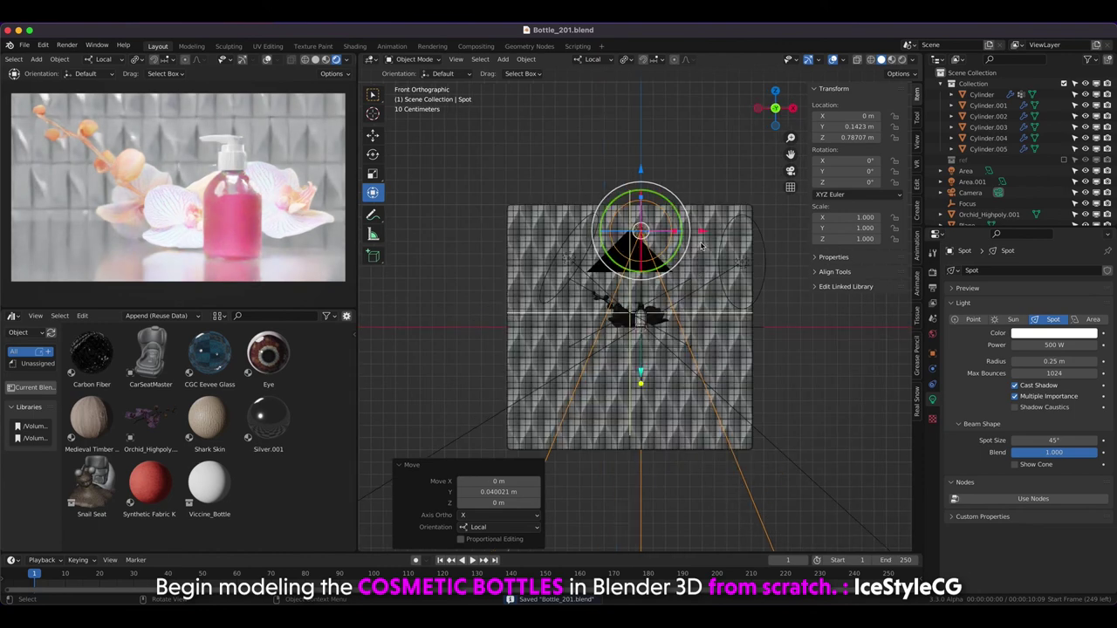
pyautogui.press('F12')
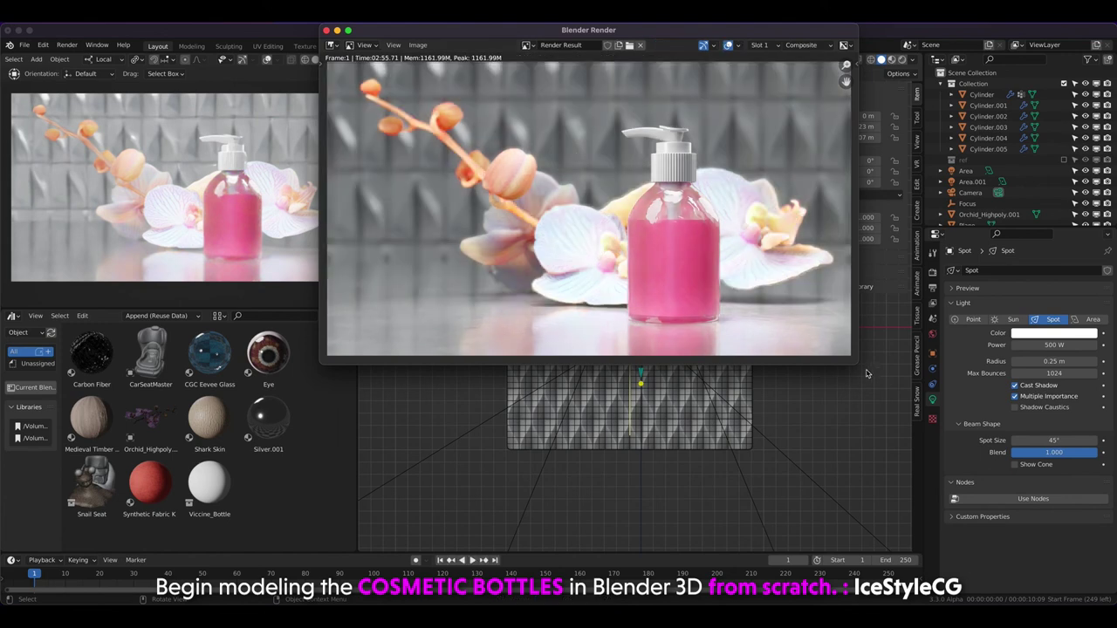
# Drag the render window's corner to enlarge the finished spot-lit bottle-and-orchid image.
pyautogui.moveTo(864, 370); pyautogui.dragTo(1008, 563)
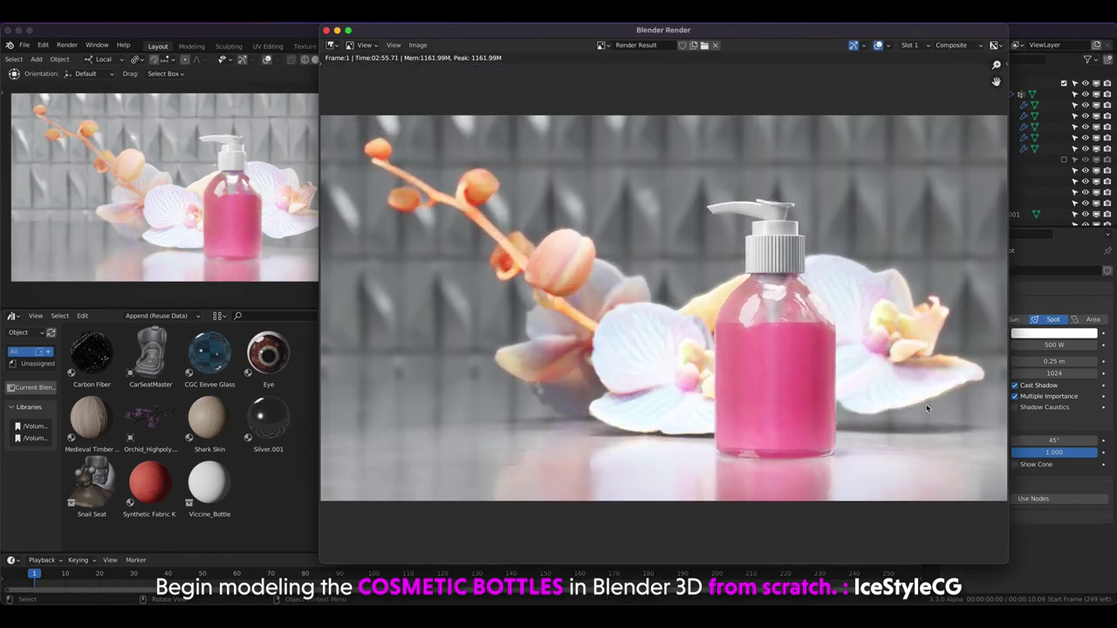